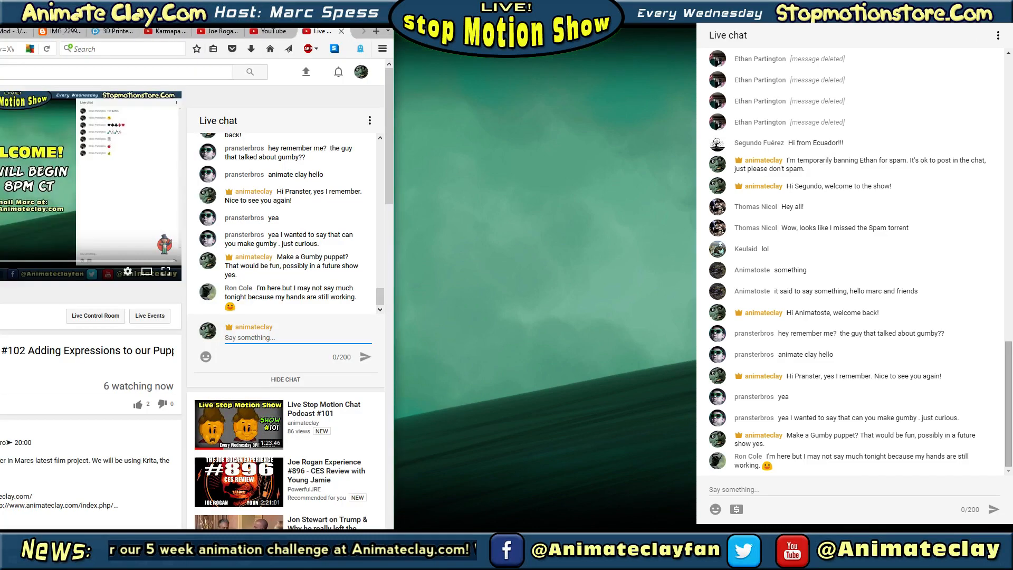
Arrange the browser and Open Broadcaster windows side by side and turn on the monitor capture source in the streaming scene.
{"action": "left_click_drag", "start_coordinate": [62, 18], "coordinate": [219, 15]}
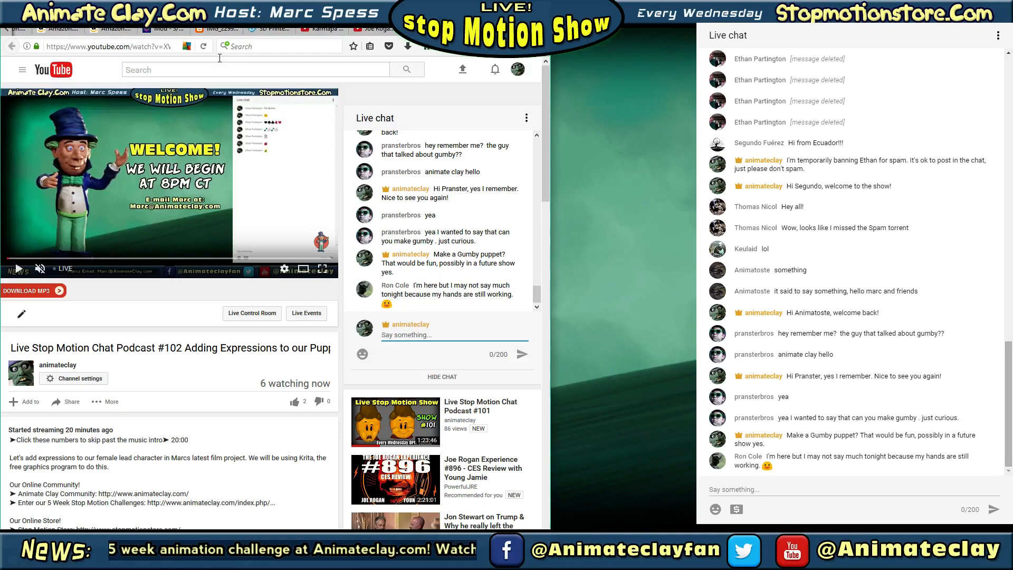
{"action": "left_click_drag", "start_coordinate": [429, 124], "coordinate": [745, 45]}
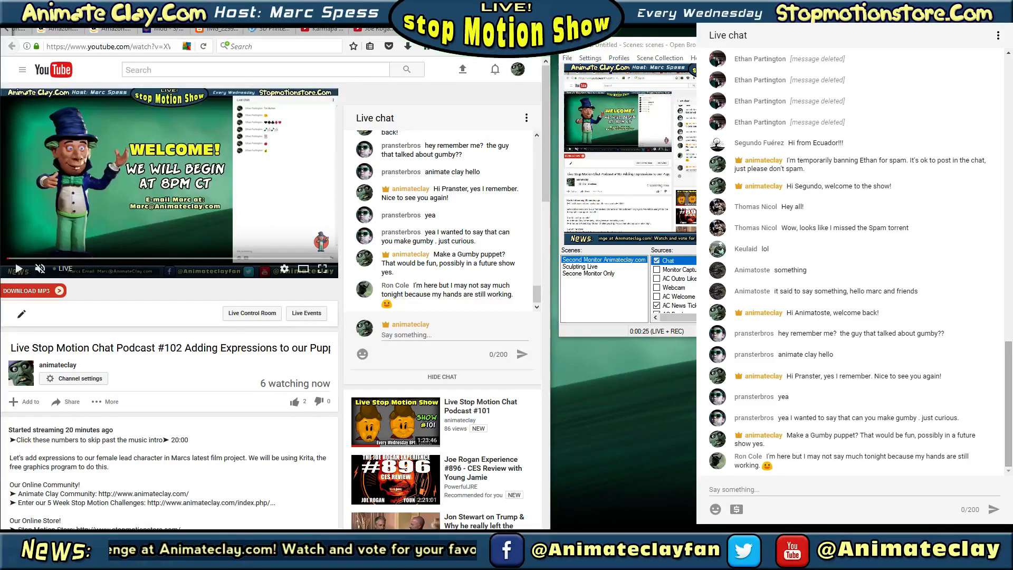
{"action": "left_click", "coordinate": [656, 270]}
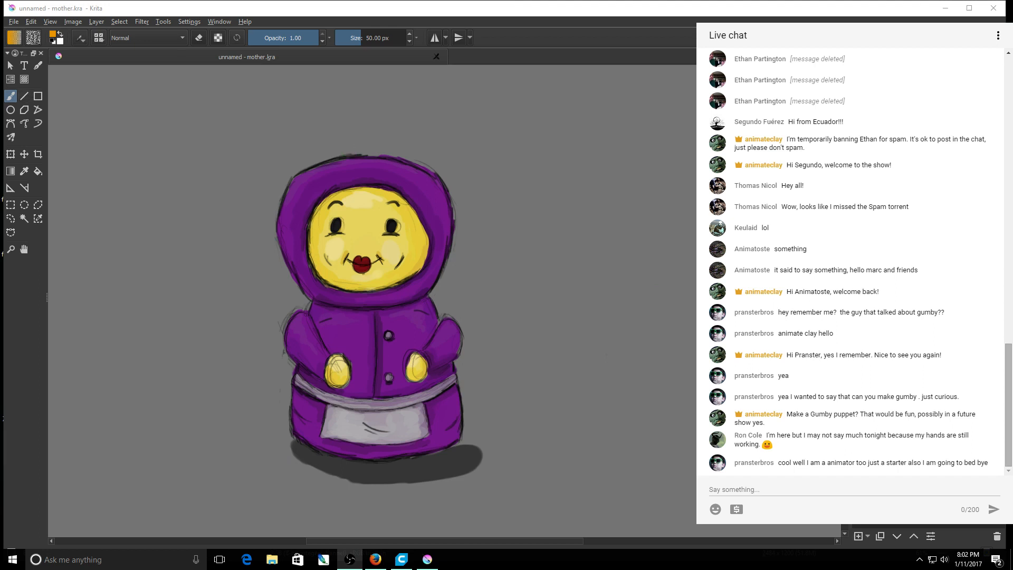
Restart Krita, discarding the unsaved changes to mother.kra and accepting the 3280x1080 (Wintab) tablet screen resolution.
{"action": "left_click", "coordinate": [859, 538]}
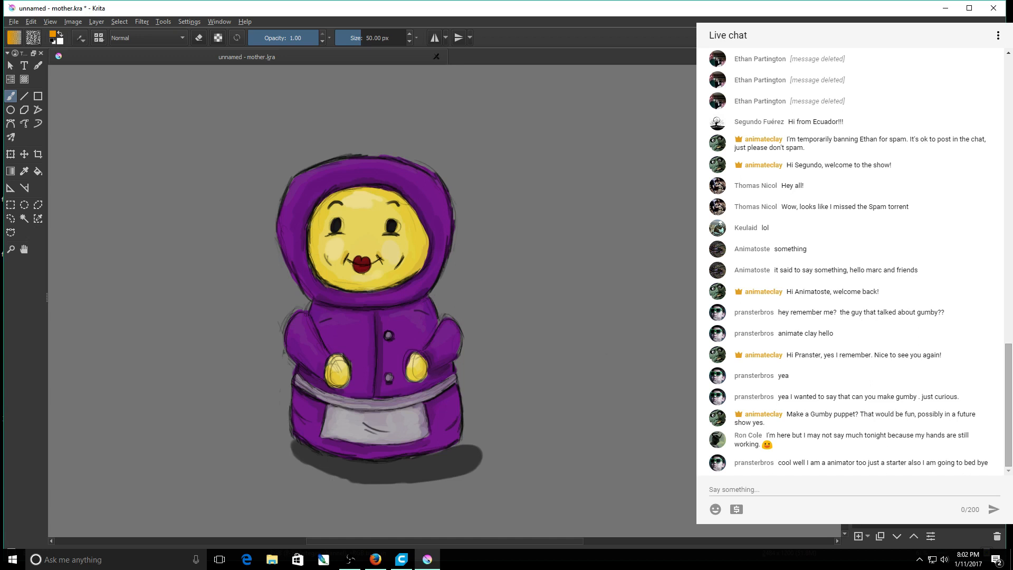
{"action": "left_click", "coordinate": [992, 10]}
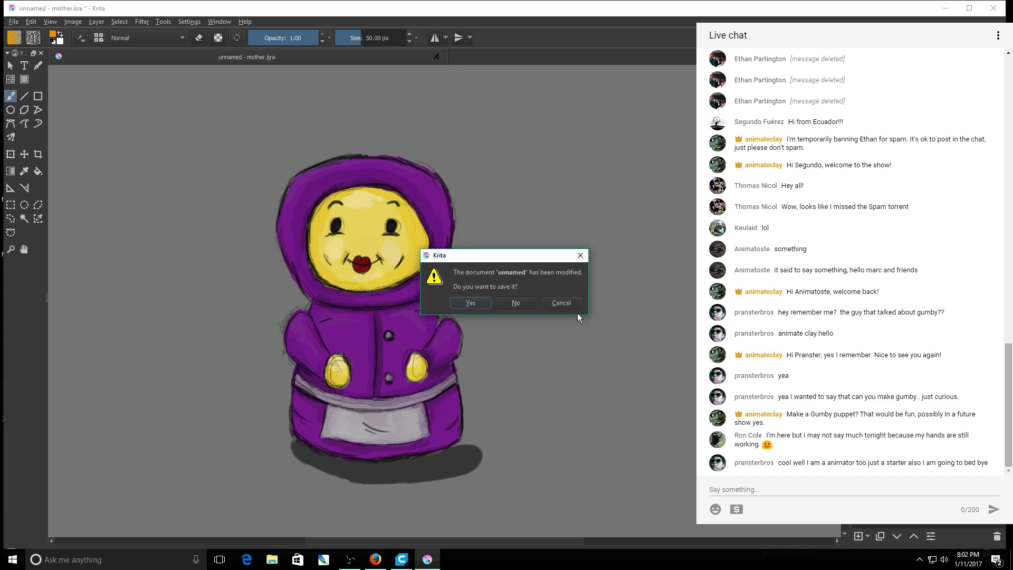
{"action": "left_click", "coordinate": [516, 303]}
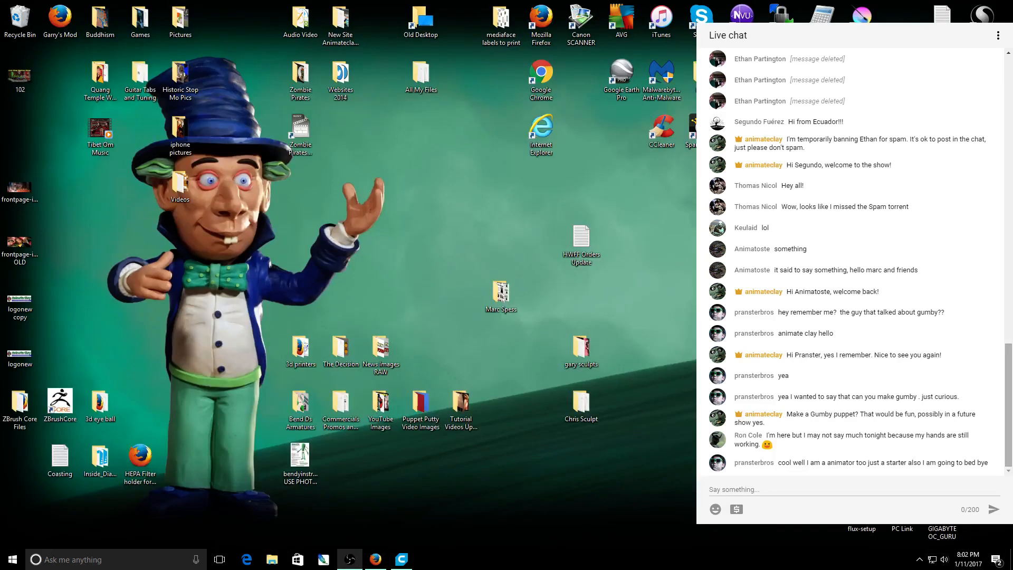
{"action": "double_click", "coordinate": [861, 19]}
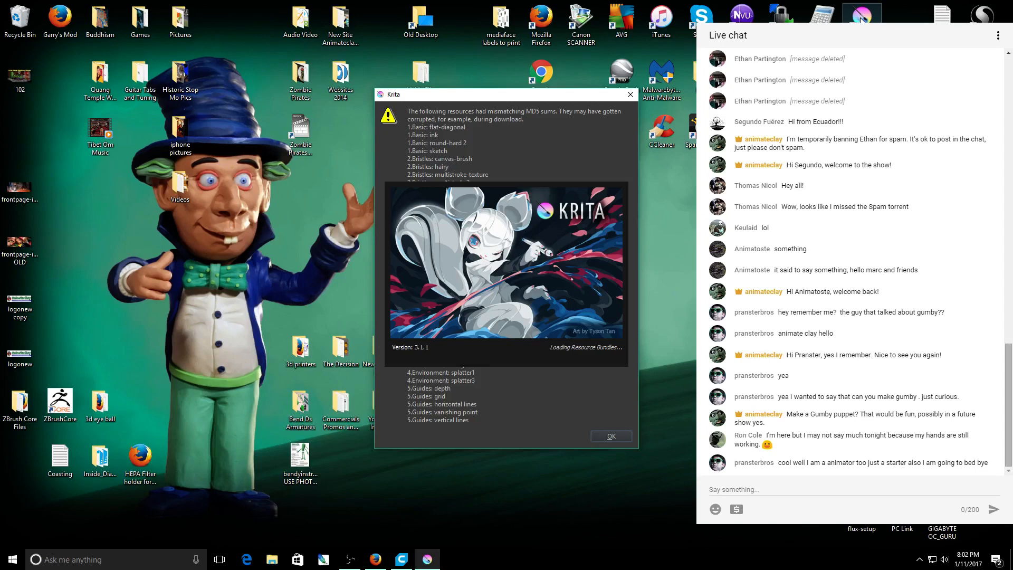
{"action": "key", "text": "Return"}
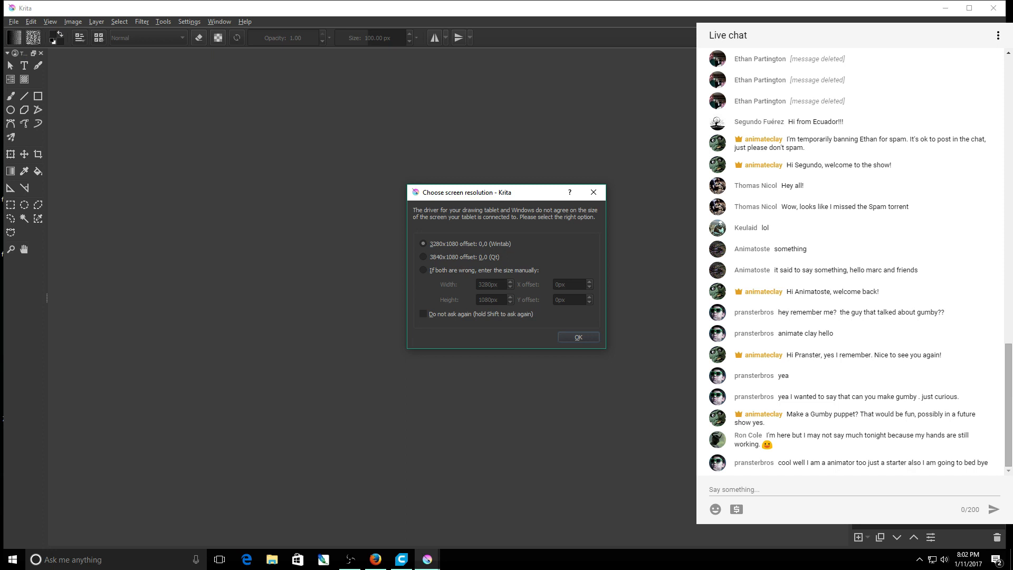
{"action": "key", "text": "Return"}
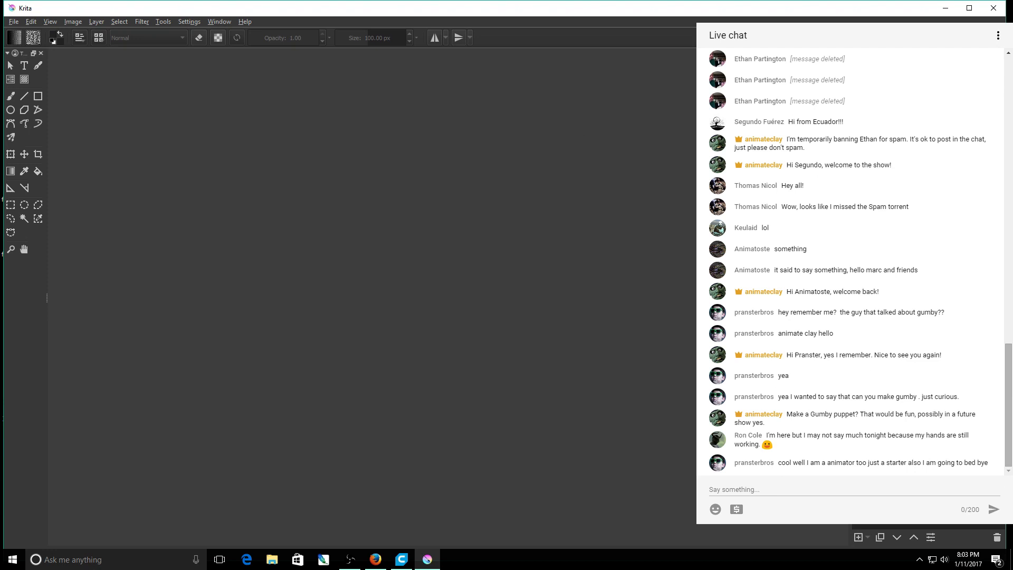
Reopen mother.kra from the recently used documents.
{"action": "left_click", "coordinate": [13, 21]}
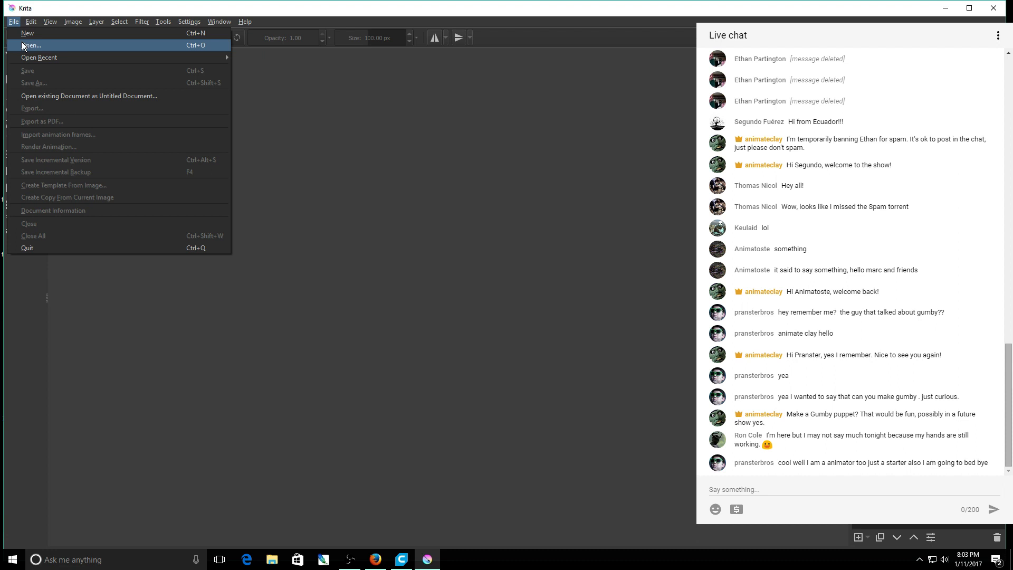
{"action": "mouse_move", "coordinate": [42, 57]}
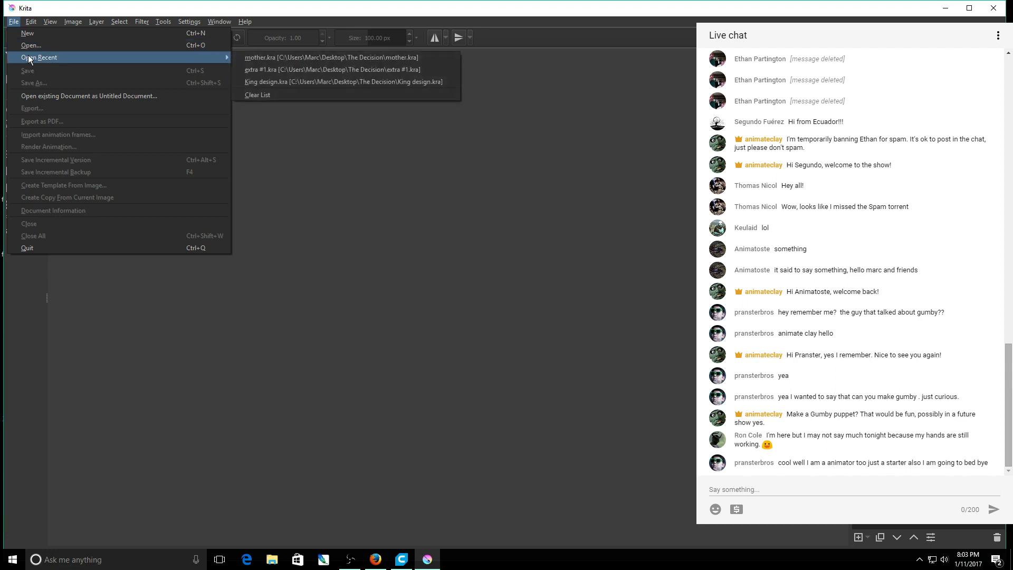
{"action": "left_click", "coordinate": [320, 74]}
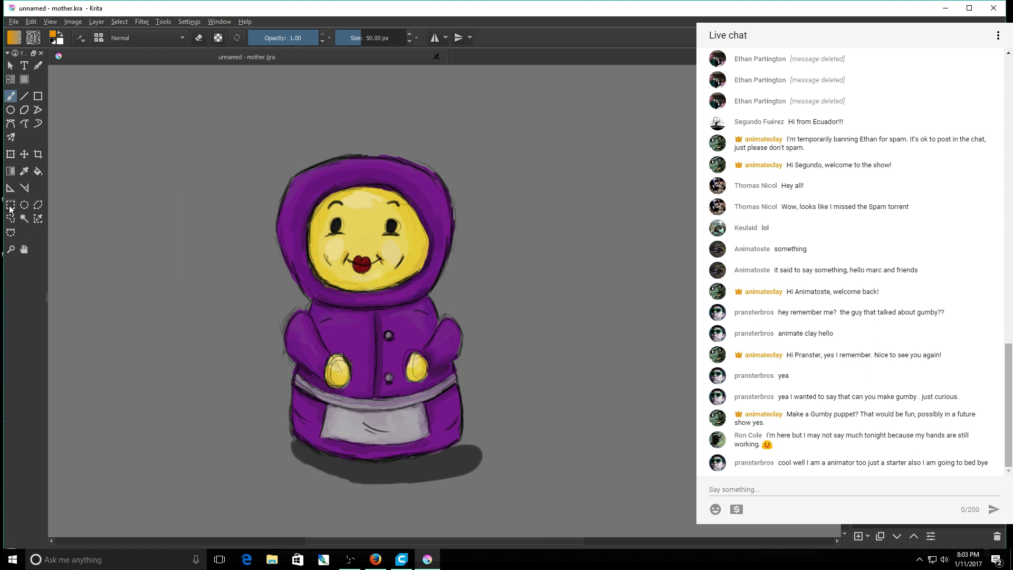
Hide the figure's colour and shading layers, leaving only the line sketch on a white background.
{"action": "left_click", "coordinate": [856, 412]}
{"action": "left_click", "coordinate": [856, 411]}
{"action": "left_click", "coordinate": [855, 430]}
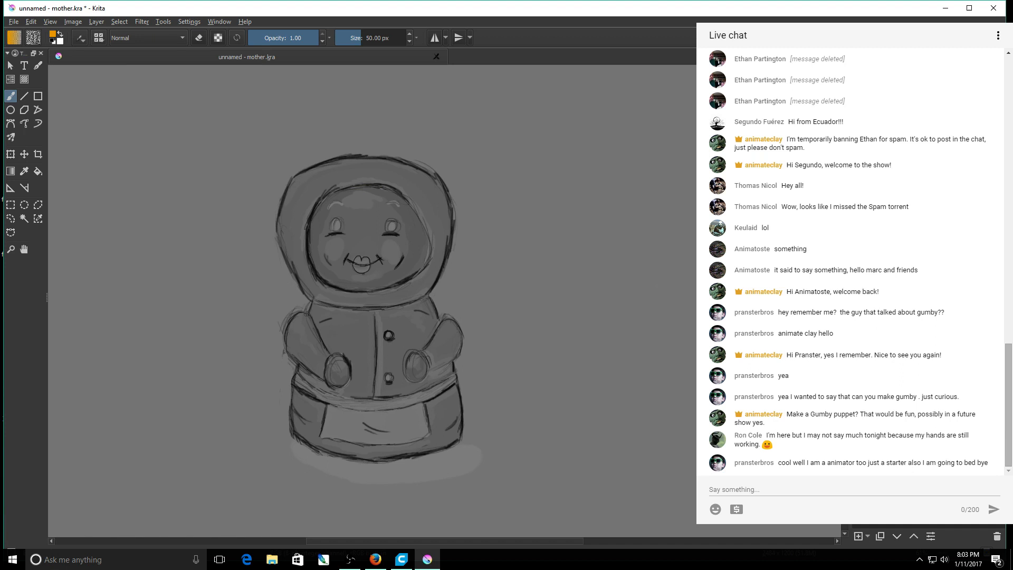
{"action": "left_click", "coordinate": [856, 448]}
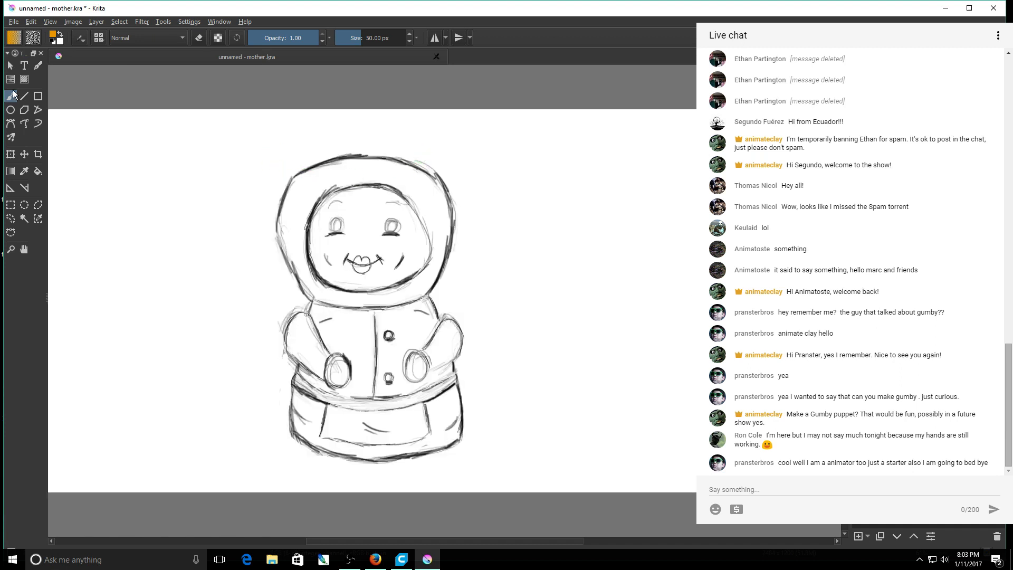
Select the sketched head and hood with a rectangular selection and copy it.
{"action": "left_click", "coordinate": [10, 205]}
{"action": "left_click_drag", "start_coordinate": [268, 146], "coordinate": [472, 317]}
{"action": "left_click", "coordinate": [31, 21]}
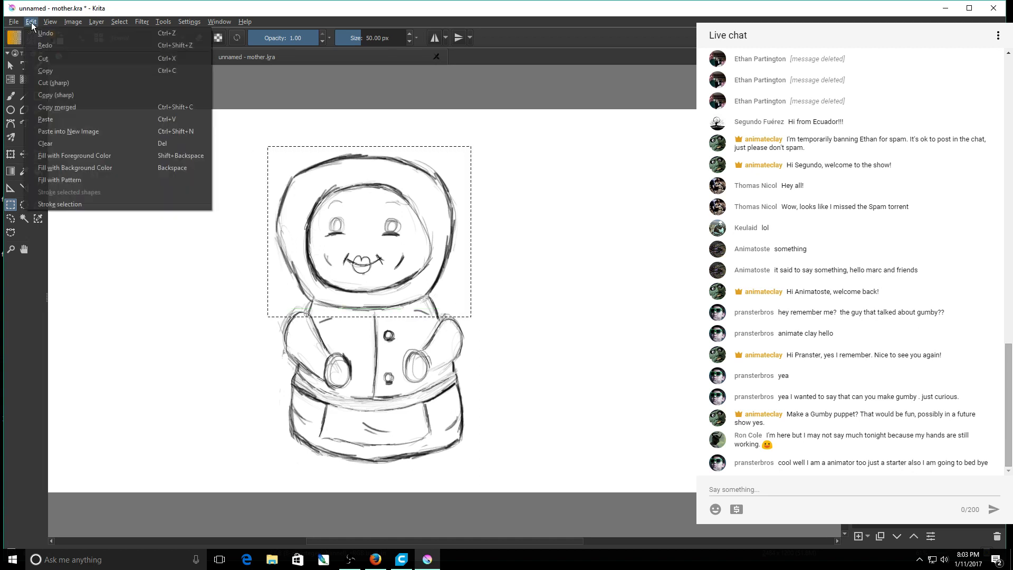
{"action": "left_click", "coordinate": [44, 71]}
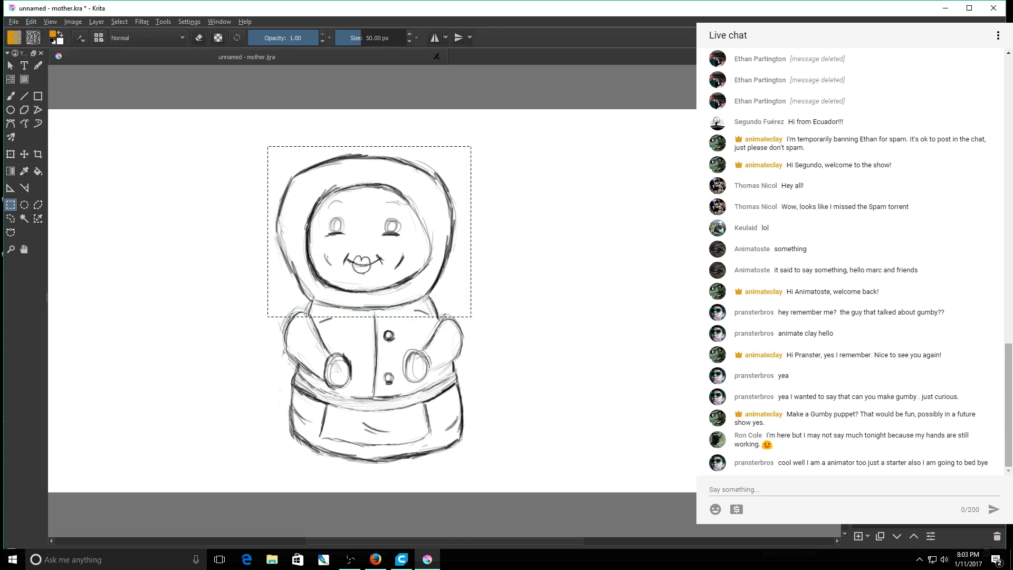
Clear the selection, paste the head copy and move it beside the figure's upper body on the right.
{"action": "left_click", "coordinate": [506, 227]}
{"action": "left_click", "coordinate": [33, 22]}
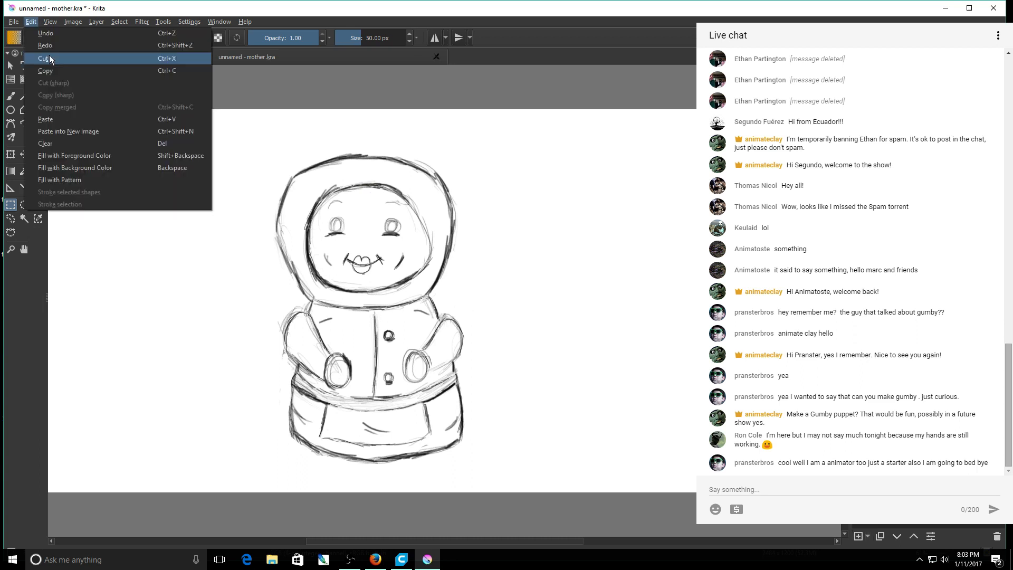
{"action": "left_click", "coordinate": [66, 119]}
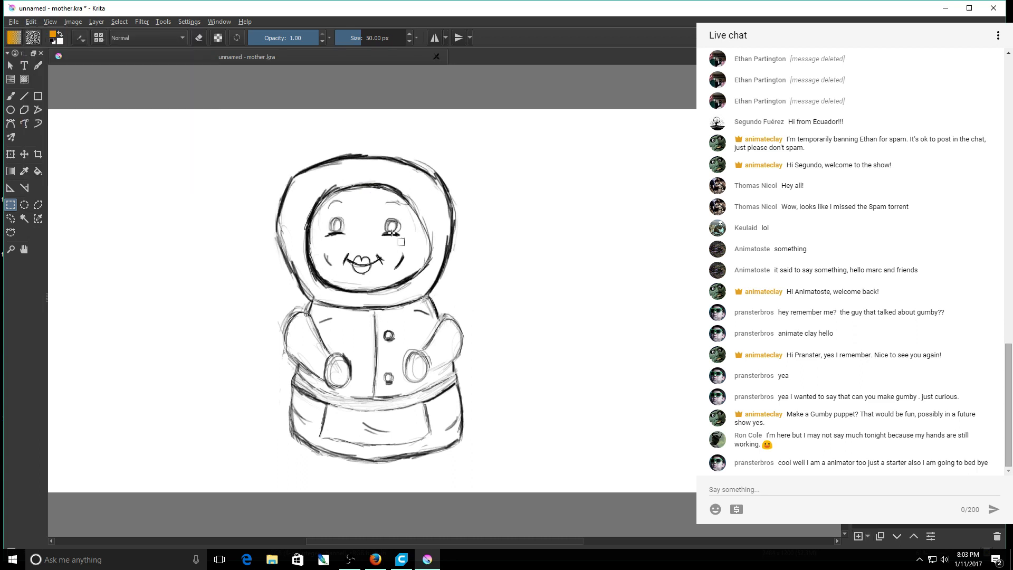
{"action": "key", "text": "t"}
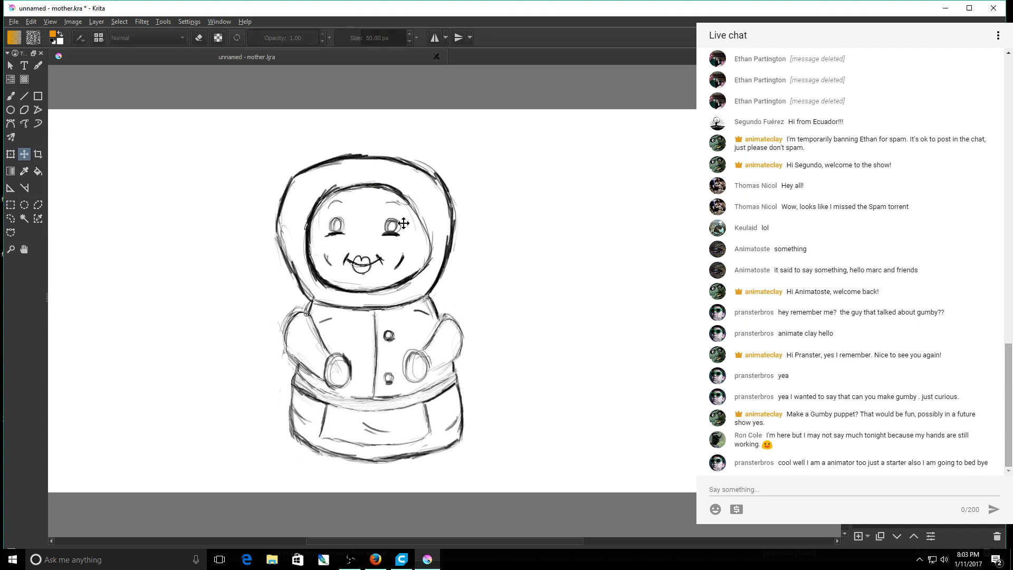
{"action": "left_click_drag", "start_coordinate": [403, 223], "coordinate": [612, 215]}
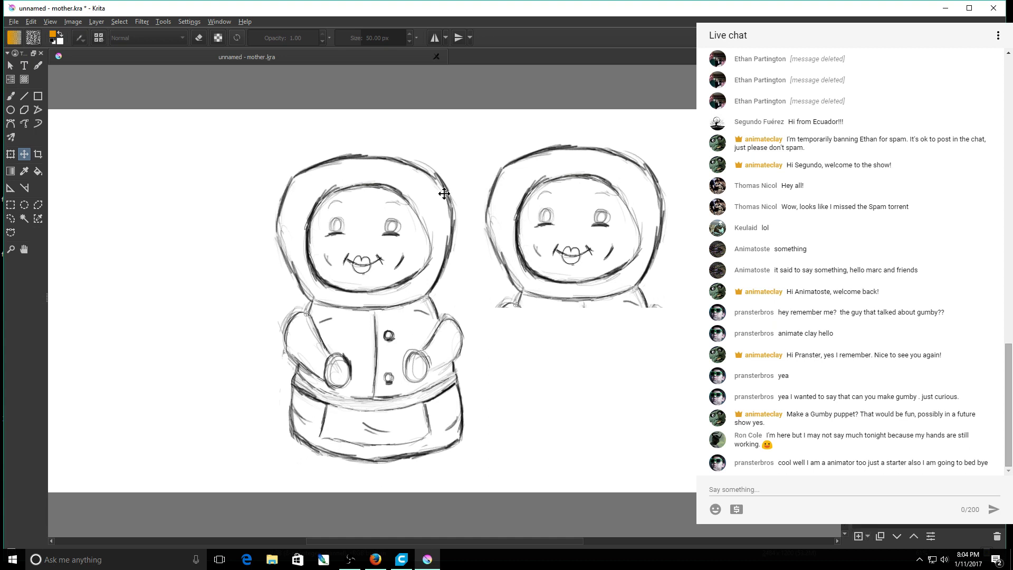
Paste two more head copies, placing one below the first copy and the other to the left of the figure.
{"action": "left_click", "coordinate": [32, 21]}
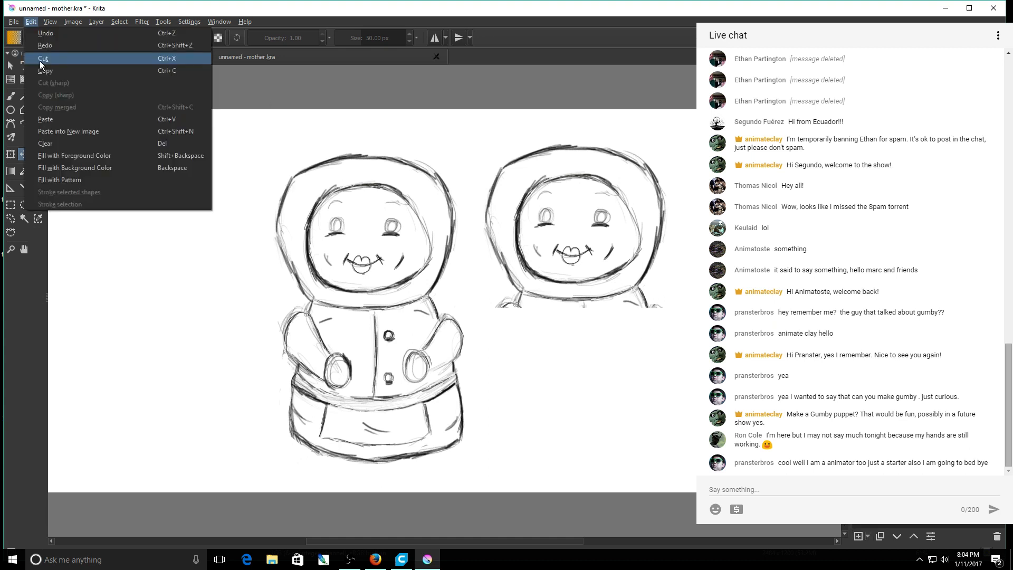
{"action": "left_click", "coordinate": [56, 121]}
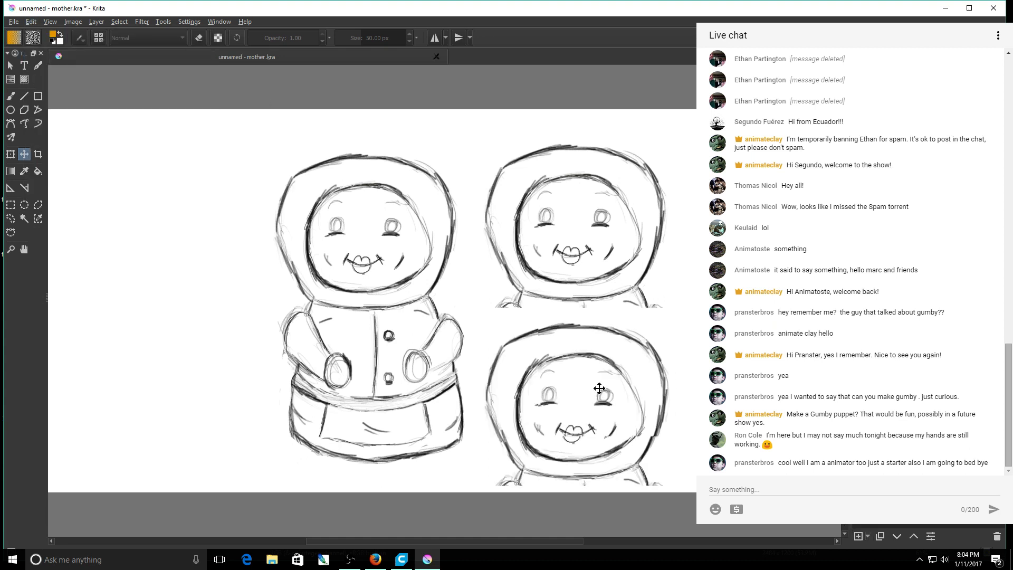
{"action": "left_click", "coordinate": [31, 22]}
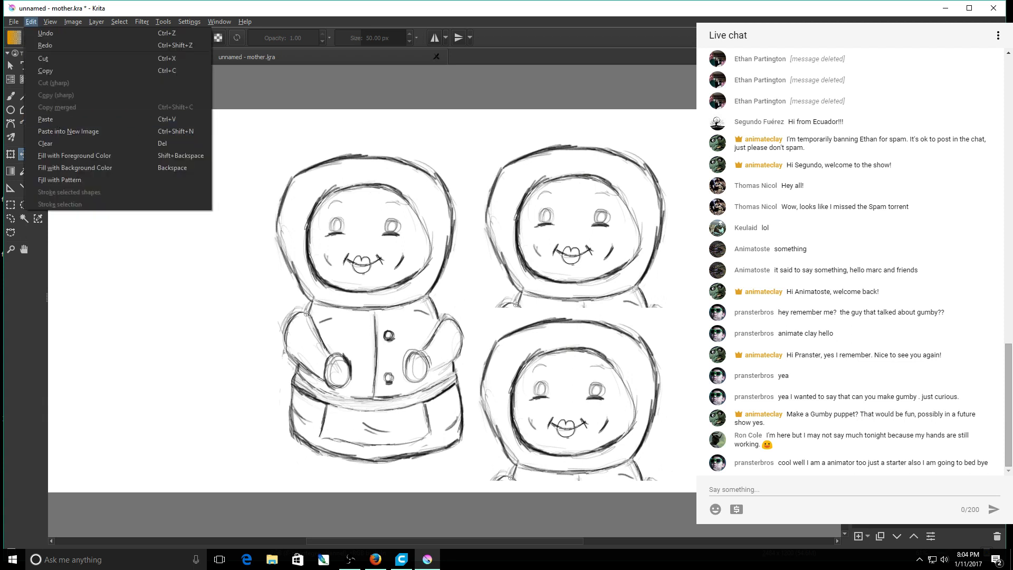
{"action": "left_click", "coordinate": [858, 537]}
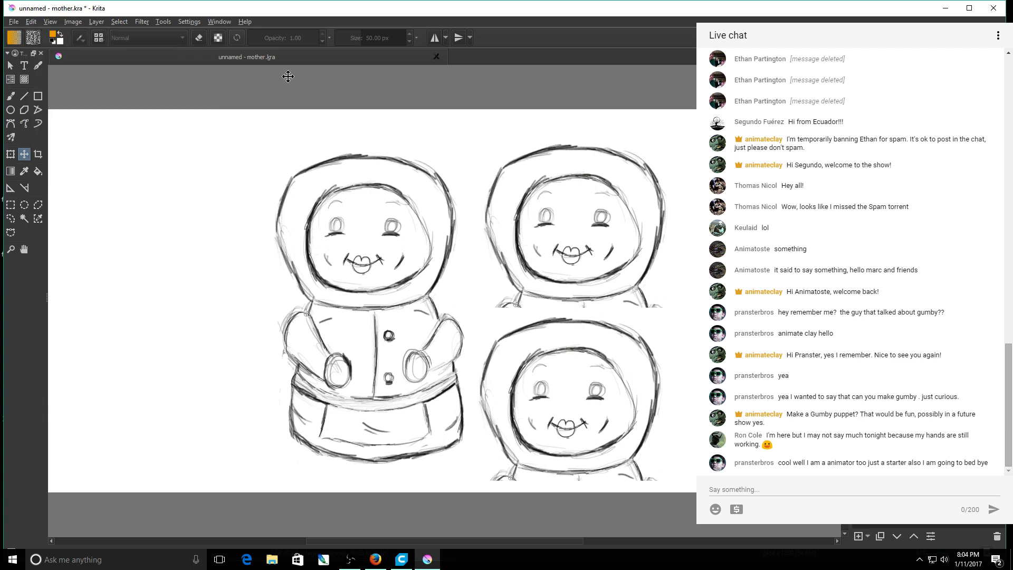
{"action": "left_click", "coordinate": [31, 21]}
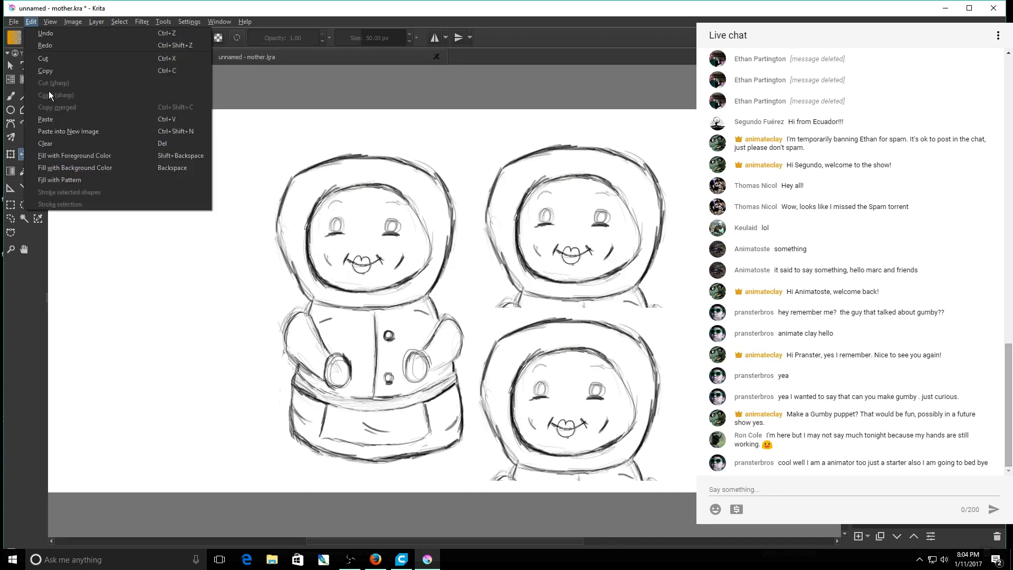
{"action": "left_click", "coordinate": [47, 119]}
{"action": "left_click_drag", "start_coordinate": [416, 248], "coordinate": [218, 235]}
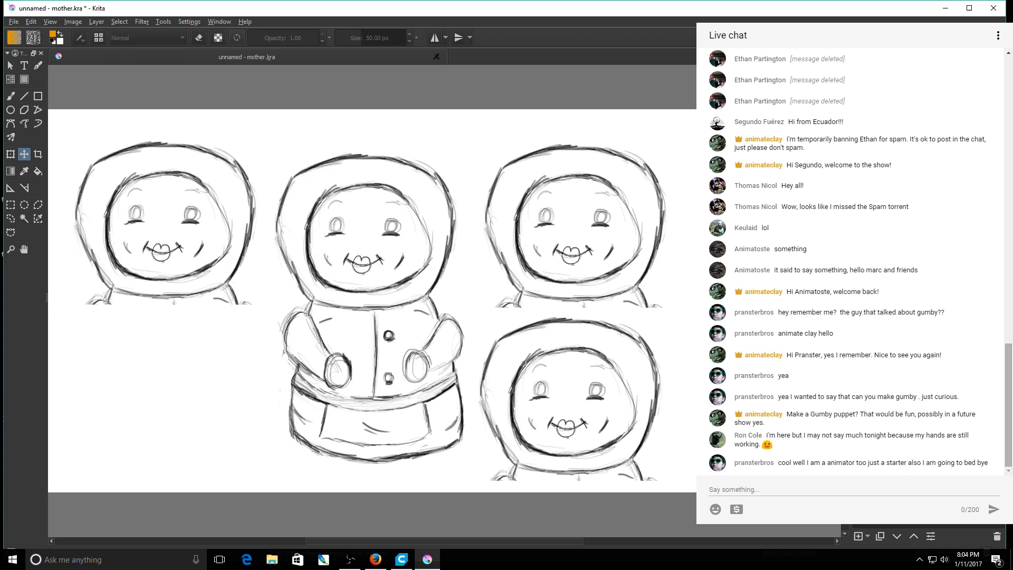
Show the figure's colour layers over the grey backdrop again and sample the purple of the hood.
{"action": "key", "text": "Delete"}
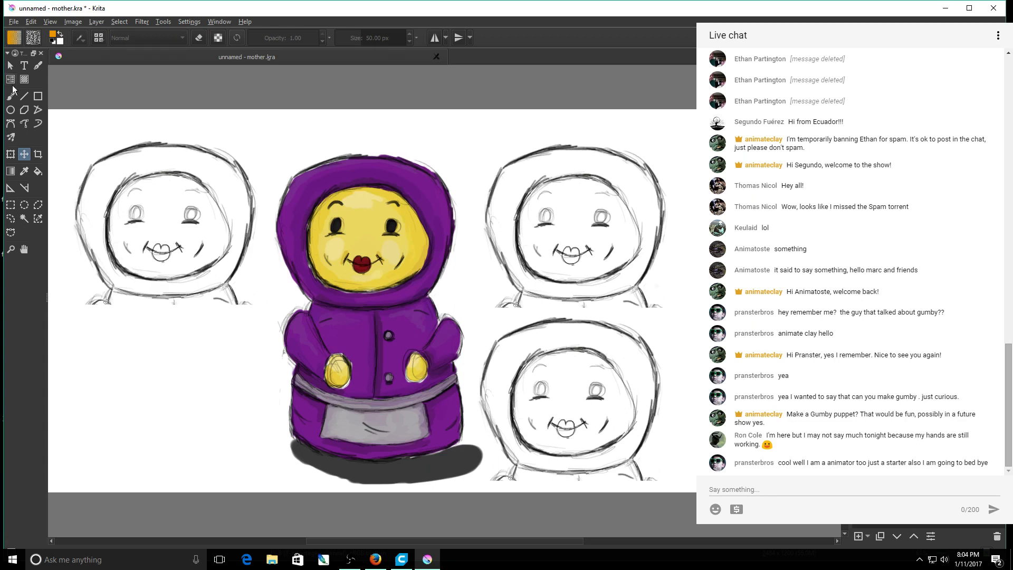
{"action": "left_click", "coordinate": [24, 170]}
{"action": "left_click", "coordinate": [323, 175]}
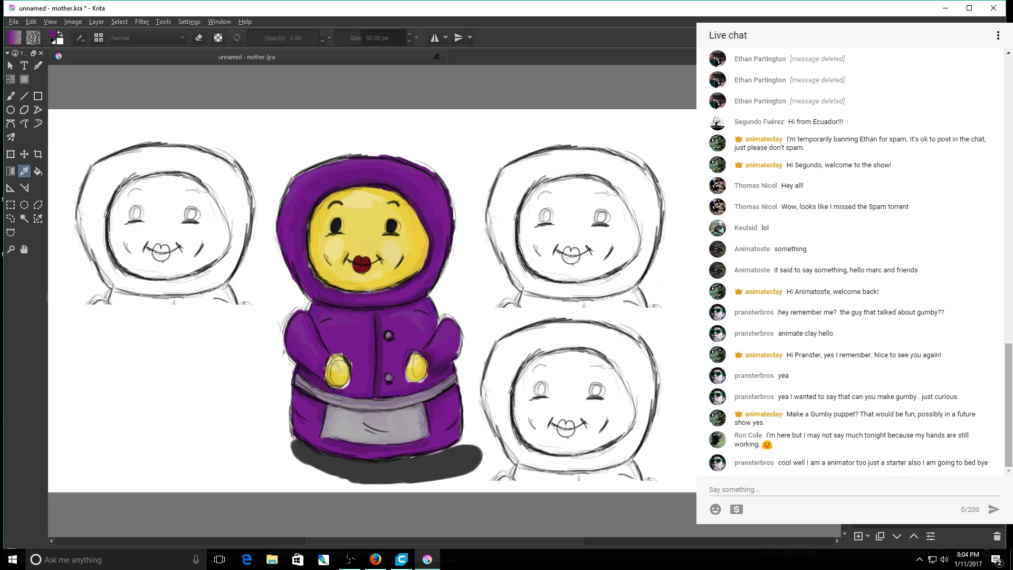
{"action": "key", "text": "Delete"}
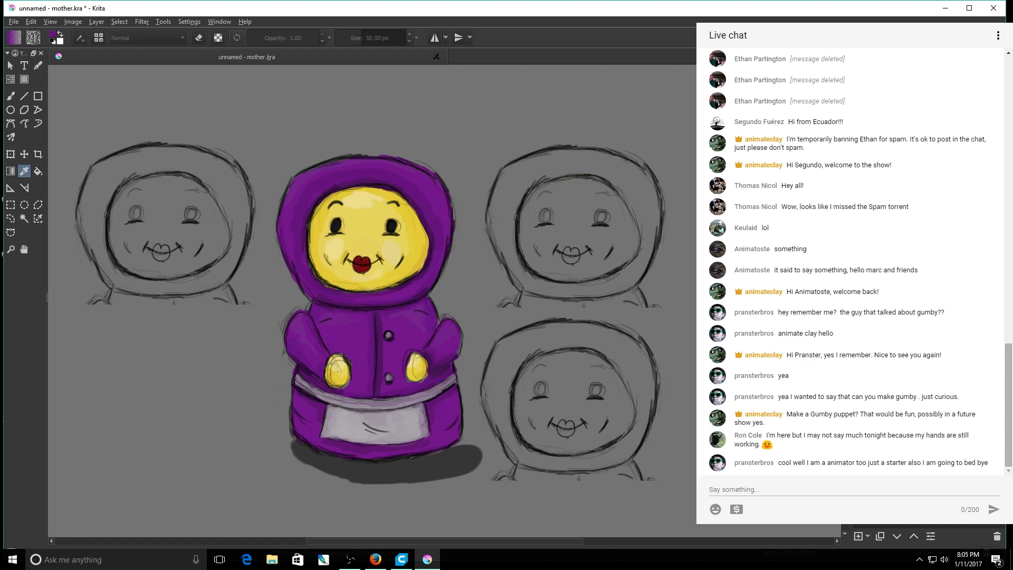
Sample the yellow of the coloured face, try a 50 px brush stroke over the left head copy's mouth and undo it.
{"action": "left_click", "coordinate": [12, 96]}
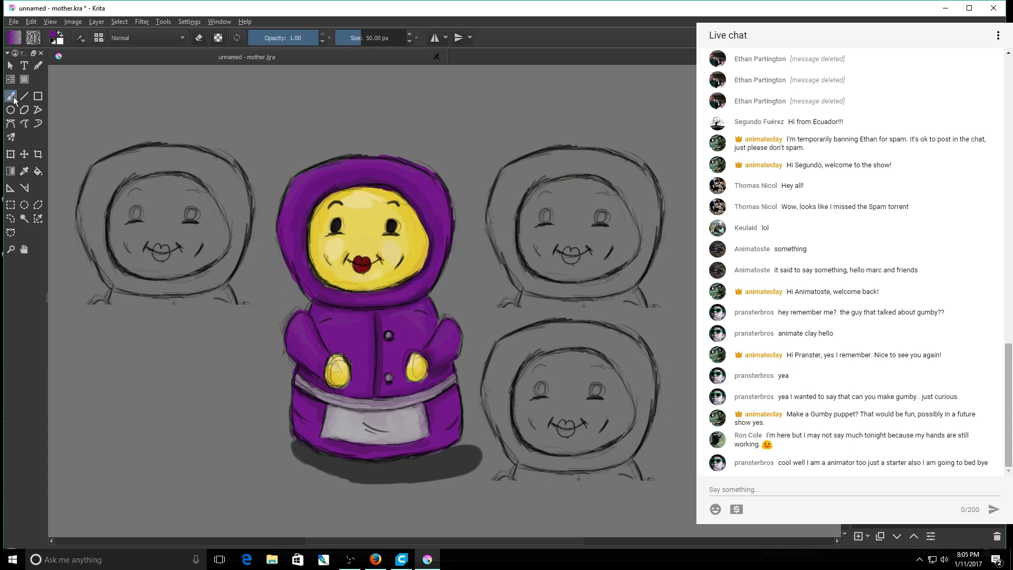
{"action": "left_click", "coordinate": [24, 171]}
{"action": "left_click", "coordinate": [370, 226]}
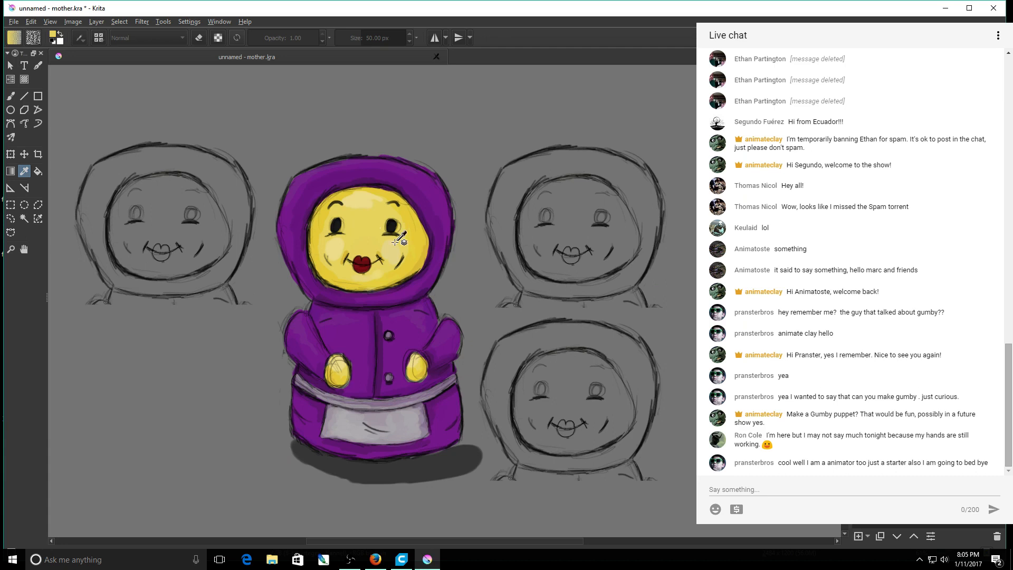
{"action": "left_click", "coordinate": [13, 96]}
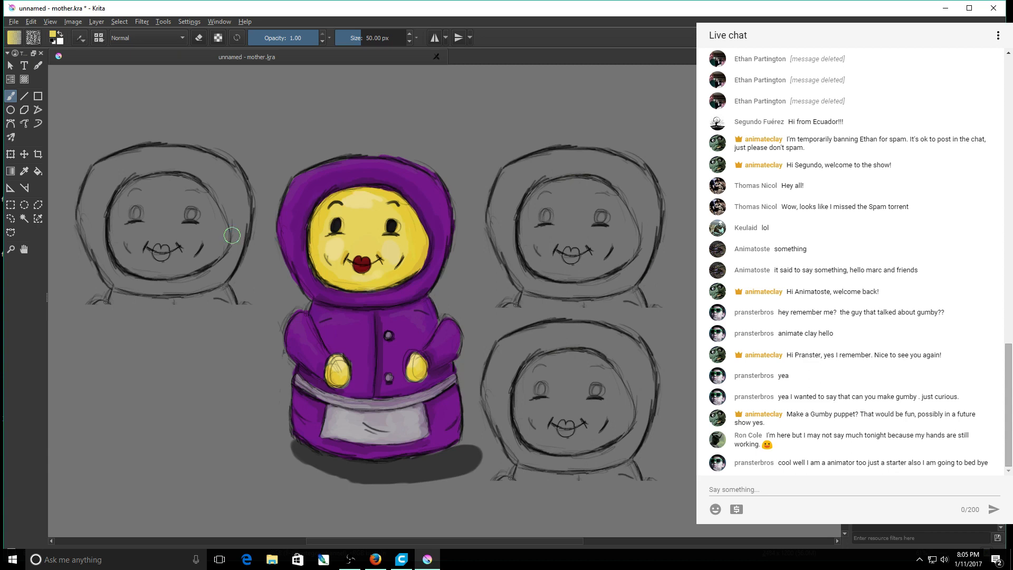
{"action": "left_click_drag", "start_coordinate": [170, 248], "coordinate": [163, 249]}
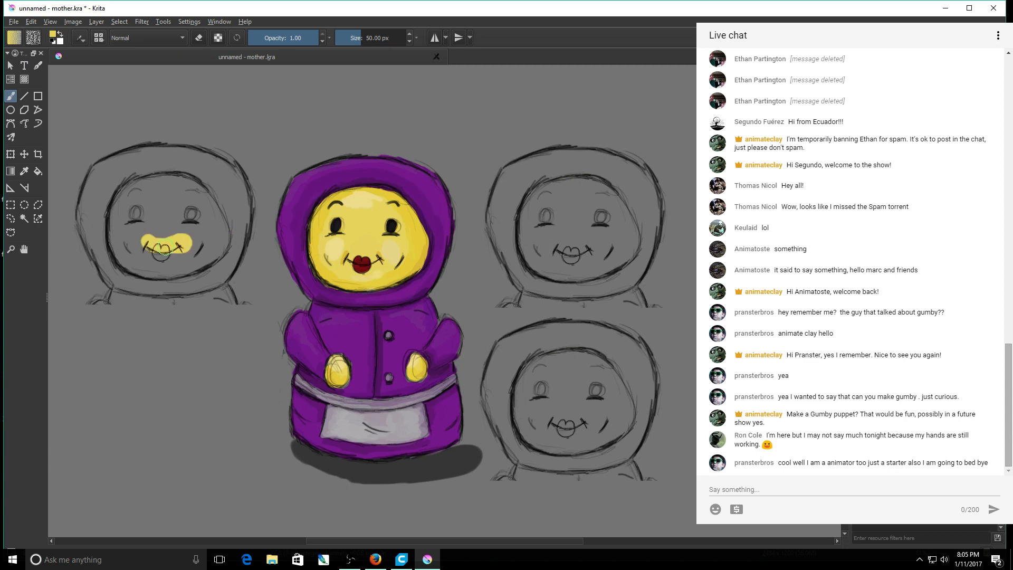
{"action": "key", "text": "ctrl+z"}
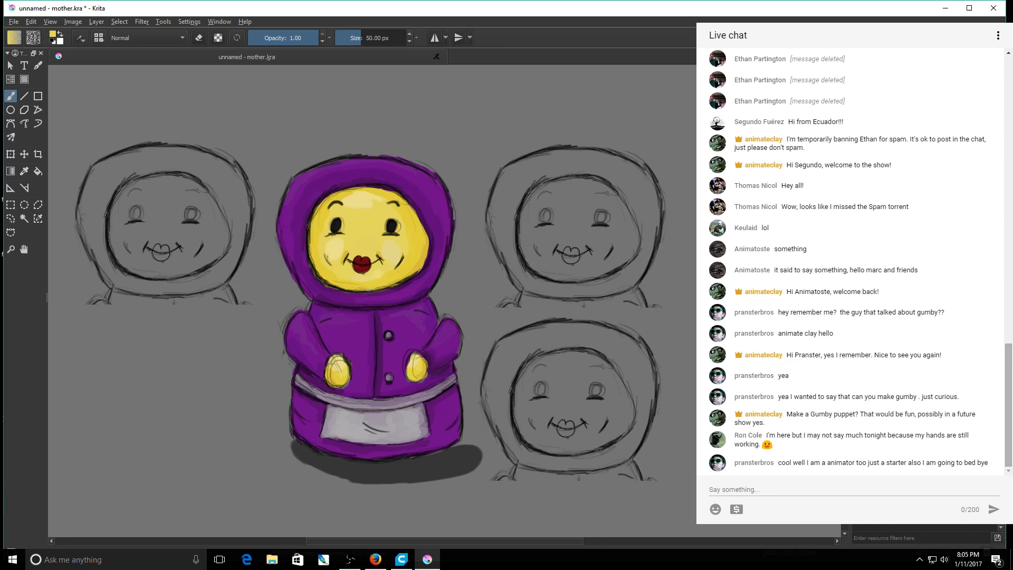
Check which layer holds the left head copy and erase its facial features with an eraser of about 53 px.
{"action": "key", "text": "e"}
{"action": "left_click", "coordinate": [870, 296]}
{"action": "left_click", "coordinate": [858, 338]}
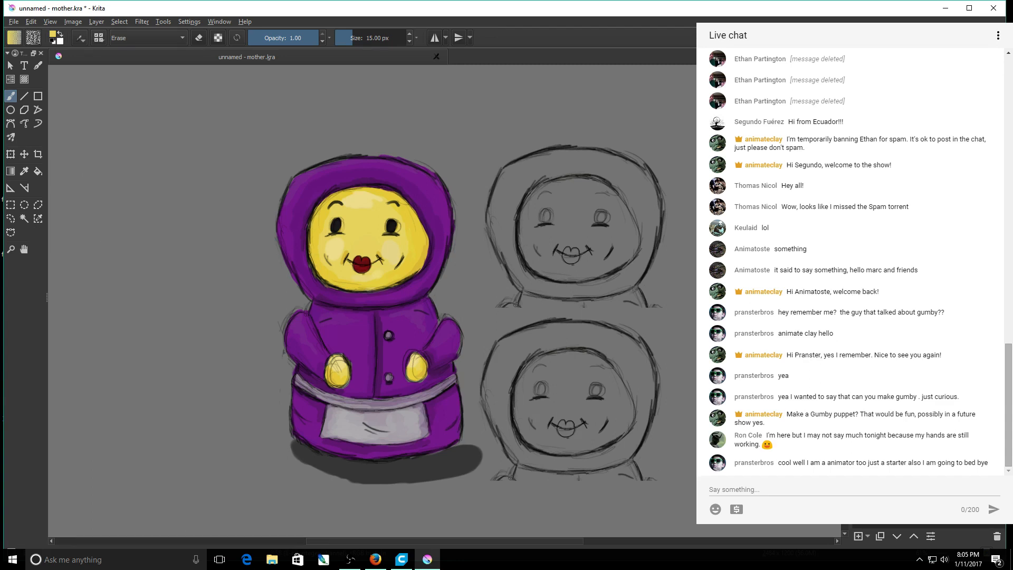
{"action": "left_click", "coordinate": [857, 337]}
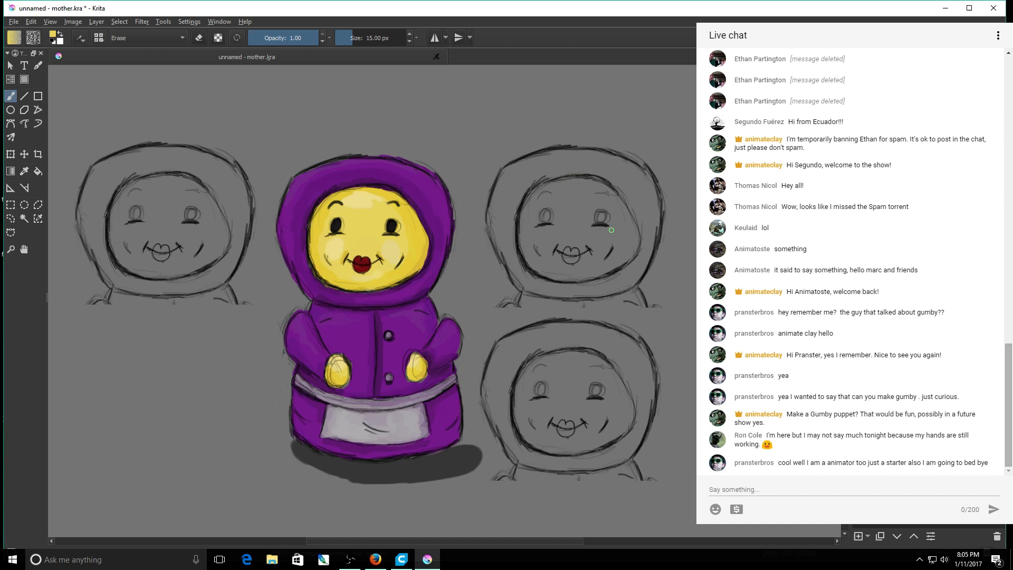
{"action": "left_click", "coordinate": [362, 37]}
{"action": "mouse_move", "coordinate": [142, 197]}
{"action": "left_mouse_down"}
{"action": "mouse_move", "coordinate": [186, 228]}
{"action": "mouse_move", "coordinate": [134, 253]}
{"action": "left_mouse_up"}
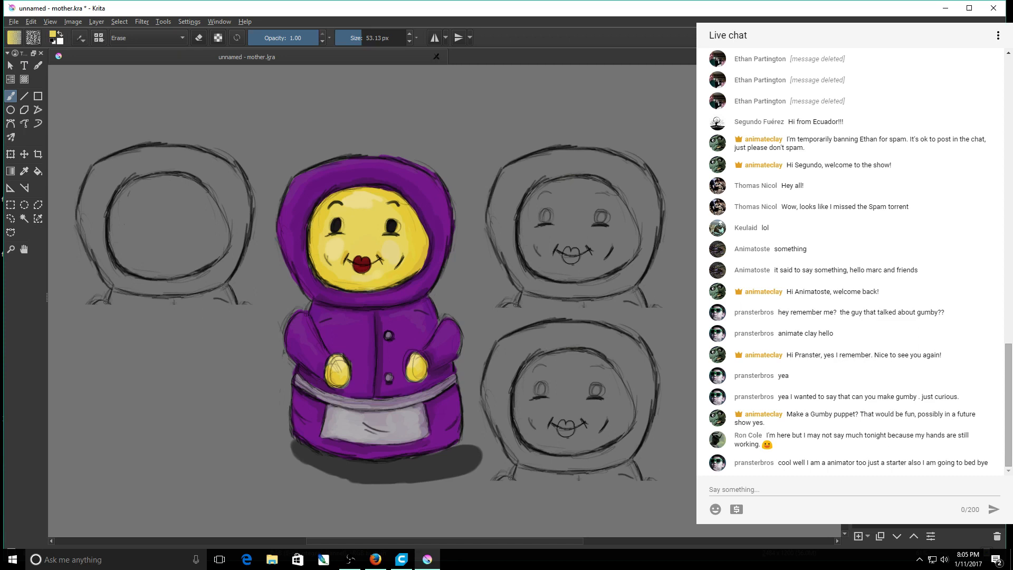
Erase the eyes, brows, mouth and cheek lines from the two head copies to the right of the figure.
{"action": "left_click_drag", "start_coordinate": [537, 404], "coordinate": [539, 384]}
{"action": "mouse_move", "coordinate": [601, 373]}
{"action": "left_mouse_down"}
{"action": "mouse_move", "coordinate": [609, 399]}
{"action": "mouse_move", "coordinate": [556, 430]}
{"action": "mouse_move", "coordinate": [532, 423]}
{"action": "left_mouse_up"}
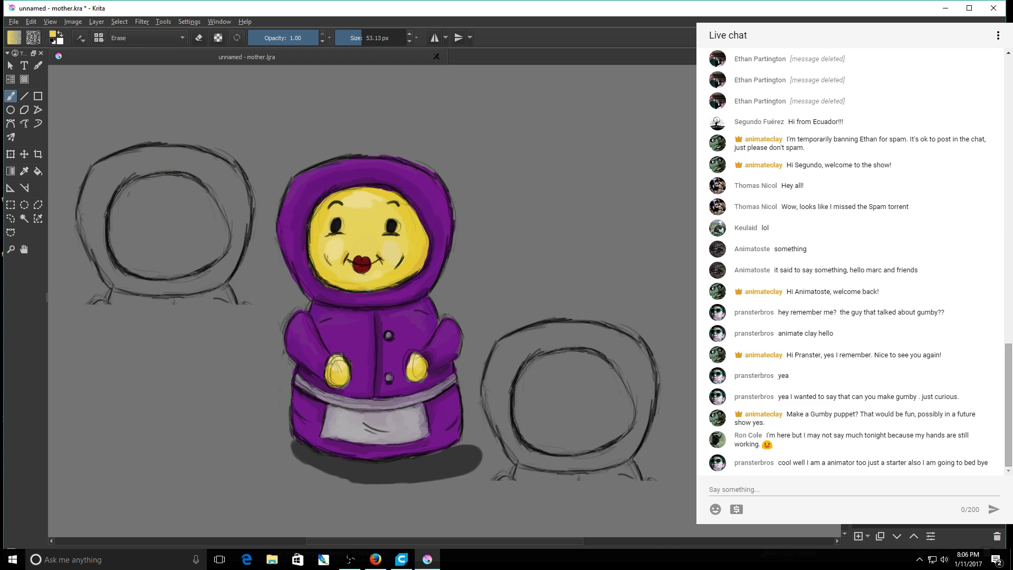
{"action": "mouse_move", "coordinate": [538, 233]}
{"action": "left_mouse_down"}
{"action": "mouse_move", "coordinate": [577, 199]}
{"action": "mouse_move", "coordinate": [606, 199]}
{"action": "mouse_move", "coordinate": [600, 215]}
{"action": "left_mouse_up"}
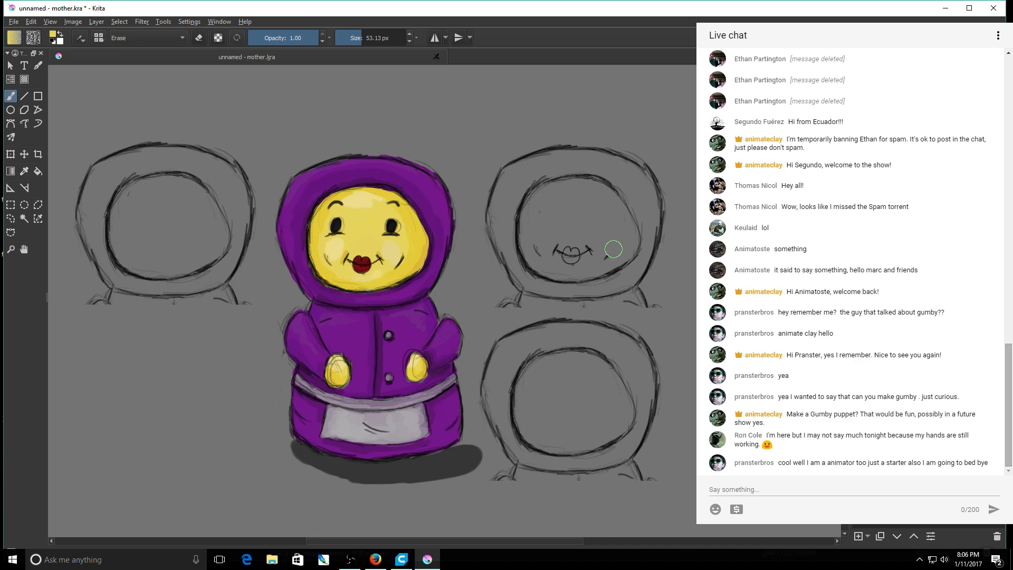
{"action": "mouse_move", "coordinate": [613, 249]}
{"action": "left_mouse_down"}
{"action": "mouse_move", "coordinate": [557, 256]}
{"action": "mouse_move", "coordinate": [537, 247]}
{"action": "left_mouse_up"}
Sample the purple of the figure's hood and block in part of the upper-right head's hood with a 30 px brush.
{"action": "left_click", "coordinate": [24, 171]}
{"action": "left_click", "coordinate": [337, 173]}
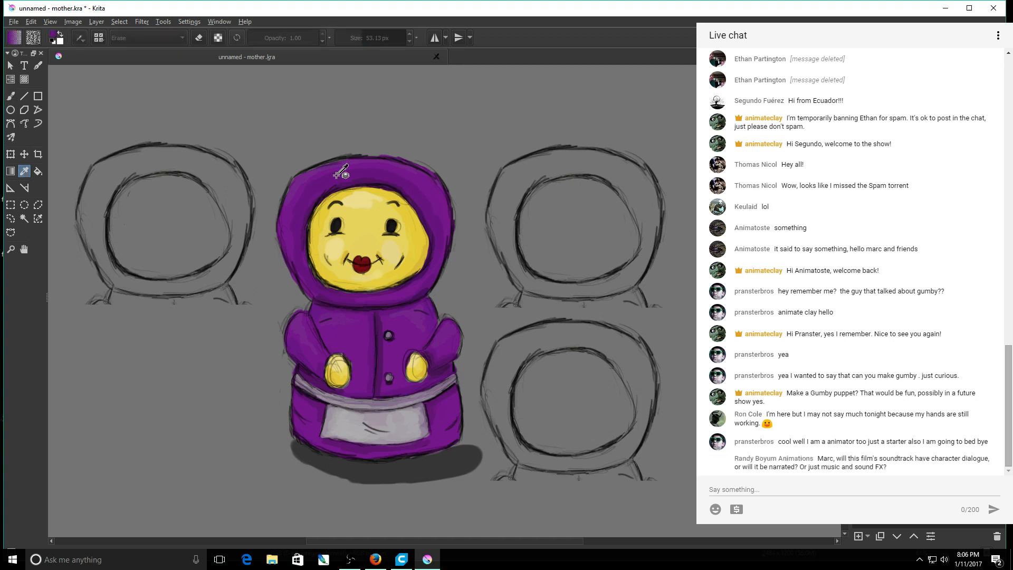
{"action": "key", "text": "b"}
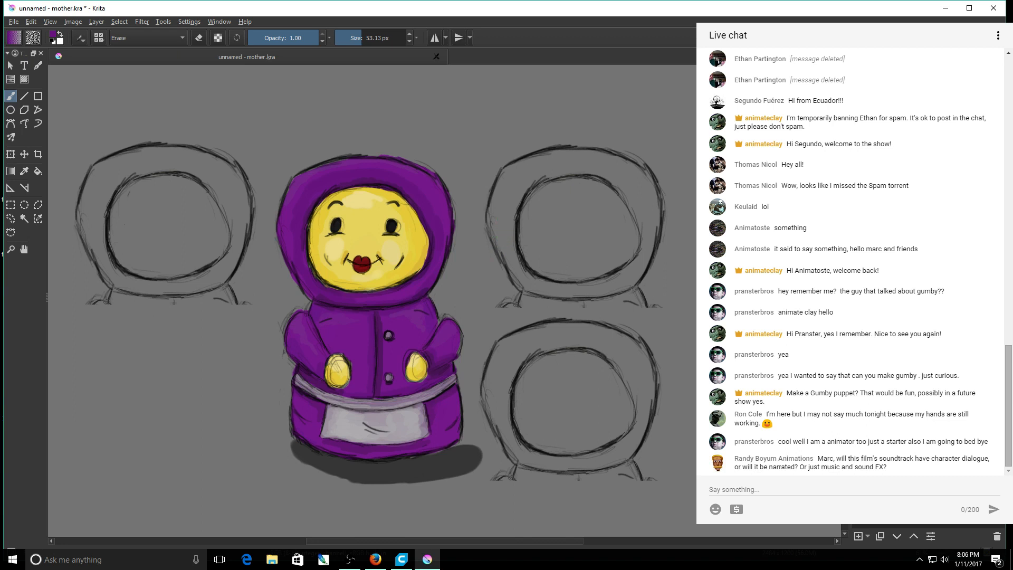
{"action": "left_click", "coordinate": [928, 328]}
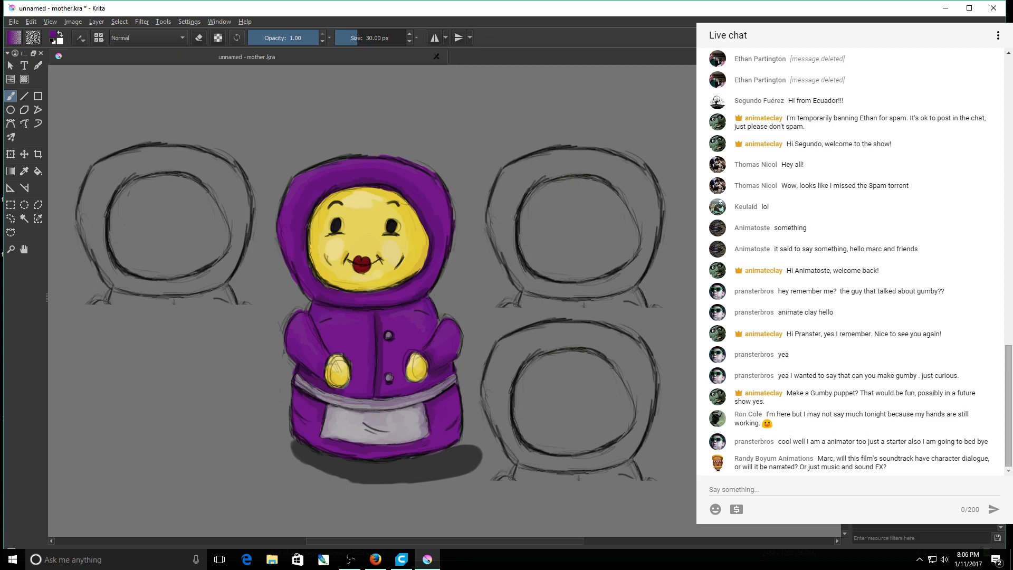
{"action": "left_click", "coordinate": [512, 196]}
{"action": "left_click", "coordinate": [508, 245]}
{"action": "mouse_move", "coordinate": [507, 242]}
{"action": "left_mouse_down"}
{"action": "mouse_move", "coordinate": [513, 202]}
{"action": "mouse_move", "coordinate": [497, 196]}
{"action": "mouse_move", "coordinate": [507, 170]}
{"action": "mouse_move", "coordinate": [530, 159]}
{"action": "mouse_move", "coordinate": [527, 184]}
{"action": "mouse_move", "coordinate": [547, 155]}
{"action": "mouse_move", "coordinate": [596, 153]}
{"action": "mouse_move", "coordinate": [614, 169]}
{"action": "mouse_move", "coordinate": [581, 168]}
{"action": "mouse_move", "coordinate": [616, 170]}
{"action": "mouse_move", "coordinate": [613, 159]}
{"action": "mouse_move", "coordinate": [645, 178]}
{"action": "mouse_move", "coordinate": [626, 197]}
{"action": "mouse_move", "coordinate": [647, 183]}
{"action": "mouse_move", "coordinate": [644, 237]}
{"action": "mouse_move", "coordinate": [654, 219]}
{"action": "mouse_move", "coordinate": [644, 257]}
{"action": "mouse_move", "coordinate": [595, 285]}
{"action": "mouse_move", "coordinate": [630, 266]}
{"action": "mouse_move", "coordinate": [630, 279]}
{"action": "mouse_move", "coordinate": [587, 285]}
{"action": "mouse_move", "coordinate": [625, 285]}
{"action": "left_mouse_up"}
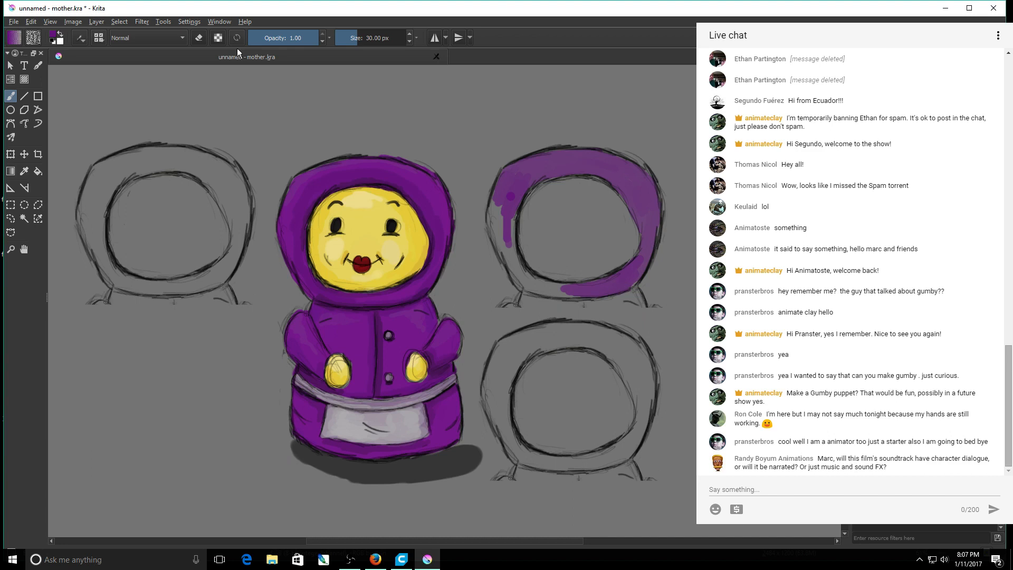
Enlarge the brush to 50 px, maximize the window and finish filling the upper-right head's hood and collar with purple.
{"action": "left_click", "coordinate": [363, 37]}
{"action": "key", "text": "bracketleft"}
{"action": "left_click", "coordinate": [969, 7]}
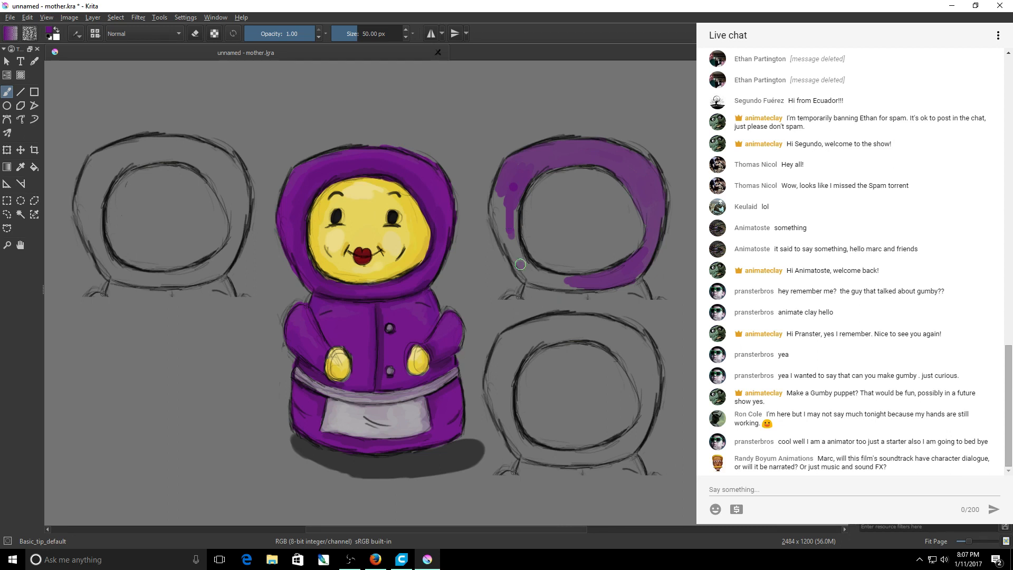
{"action": "mouse_move", "coordinate": [520, 264]}
{"action": "left_mouse_down"}
{"action": "mouse_move", "coordinate": [507, 194]}
{"action": "mouse_move", "coordinate": [497, 214]}
{"action": "left_mouse_up"}
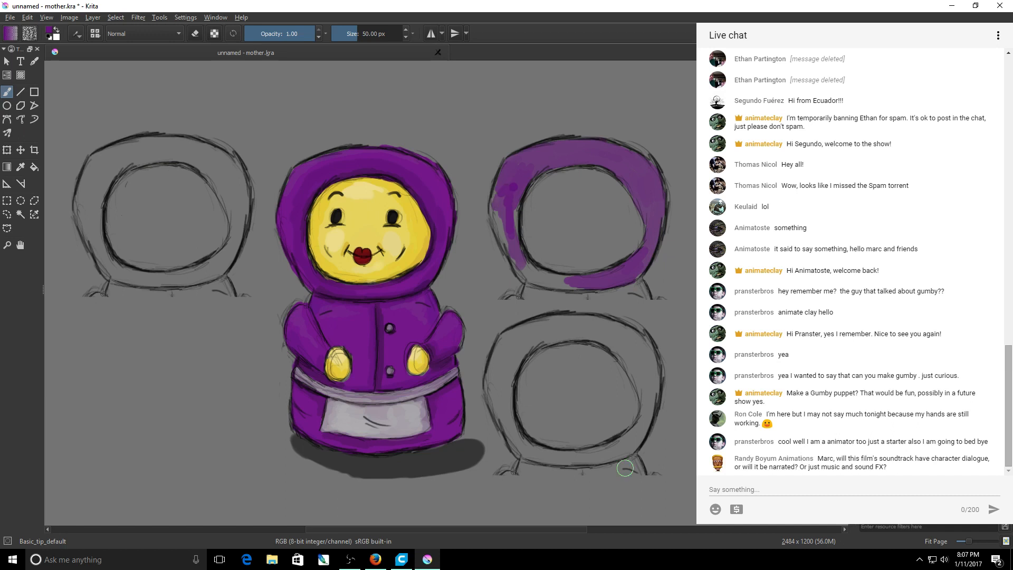
{"action": "scroll", "coordinate": [608, 425], "scroll_direction": "right", "scroll_amount": 3}
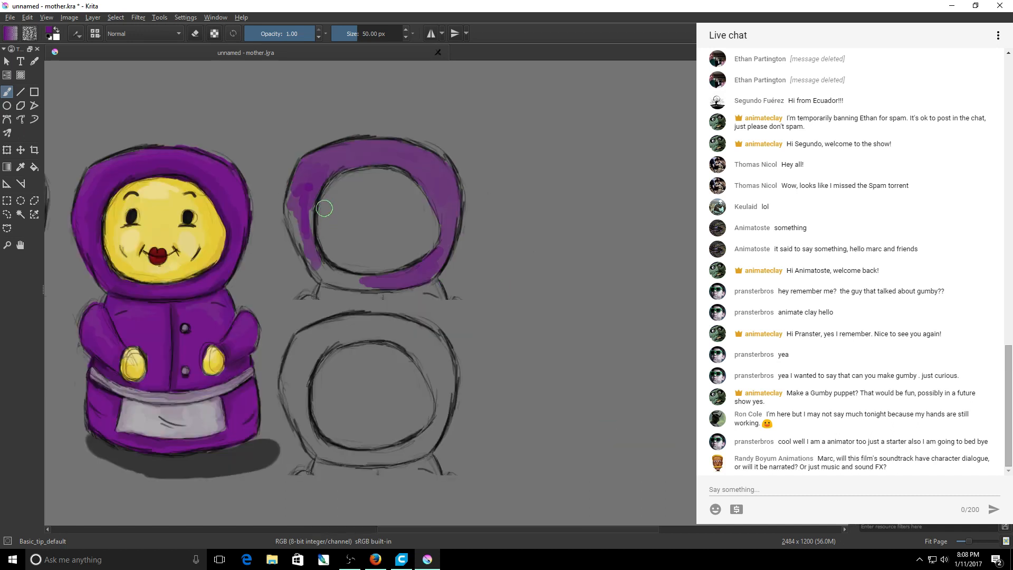
{"action": "mouse_move", "coordinate": [300, 204]}
{"action": "left_mouse_down"}
{"action": "mouse_move", "coordinate": [296, 188]}
{"action": "mouse_move", "coordinate": [307, 250]}
{"action": "mouse_move", "coordinate": [328, 276]}
{"action": "mouse_move", "coordinate": [352, 280]}
{"action": "mouse_move", "coordinate": [327, 294]}
{"action": "mouse_move", "coordinate": [434, 294]}
{"action": "mouse_move", "coordinate": [410, 285]}
{"action": "mouse_move", "coordinate": [430, 264]}
{"action": "mouse_move", "coordinate": [395, 278]}
{"action": "mouse_move", "coordinate": [341, 278]}
{"action": "left_mouse_up"}
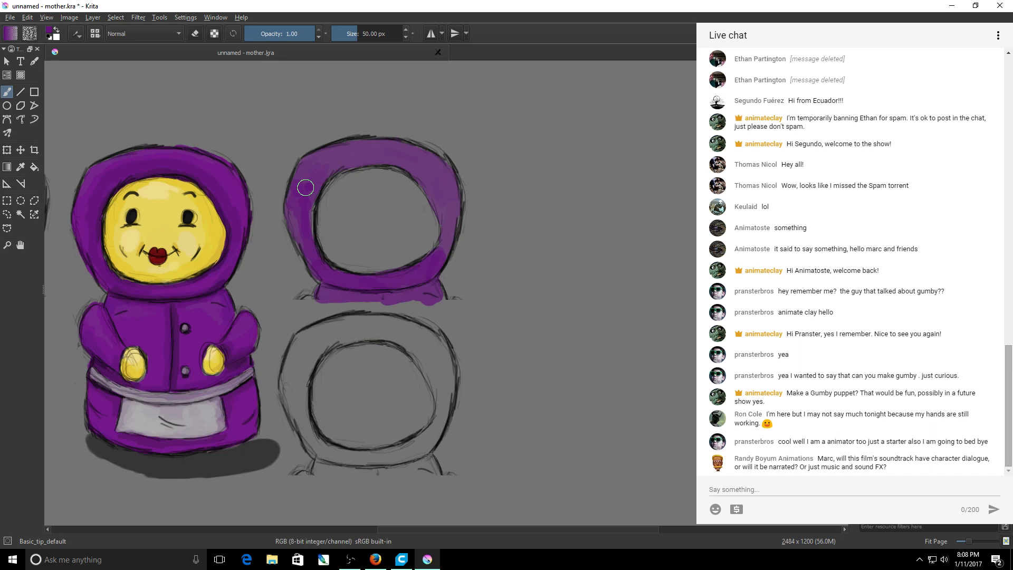
{"action": "mouse_move", "coordinate": [305, 188]}
{"action": "left_mouse_down"}
{"action": "mouse_move", "coordinate": [346, 165]}
{"action": "mouse_move", "coordinate": [423, 179]}
{"action": "mouse_move", "coordinate": [445, 240]}
{"action": "left_mouse_up"}
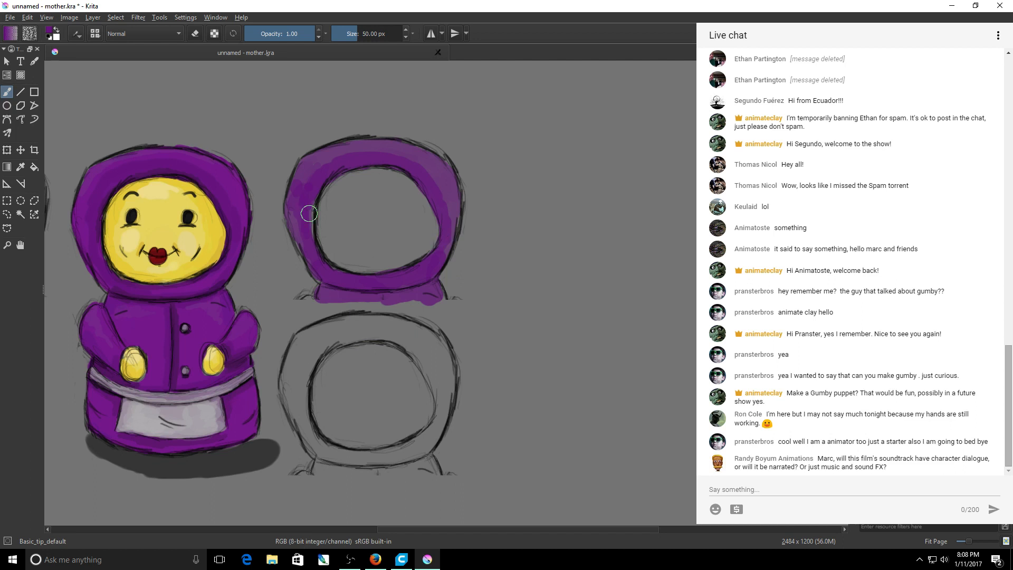
{"action": "mouse_move", "coordinate": [309, 213]}
{"action": "left_mouse_down"}
{"action": "mouse_move", "coordinate": [312, 167]}
{"action": "mouse_move", "coordinate": [366, 148]}
{"action": "mouse_move", "coordinate": [342, 152]}
{"action": "mouse_move", "coordinate": [399, 152]}
{"action": "mouse_move", "coordinate": [431, 181]}
{"action": "mouse_move", "coordinate": [442, 250]}
{"action": "left_mouse_up"}
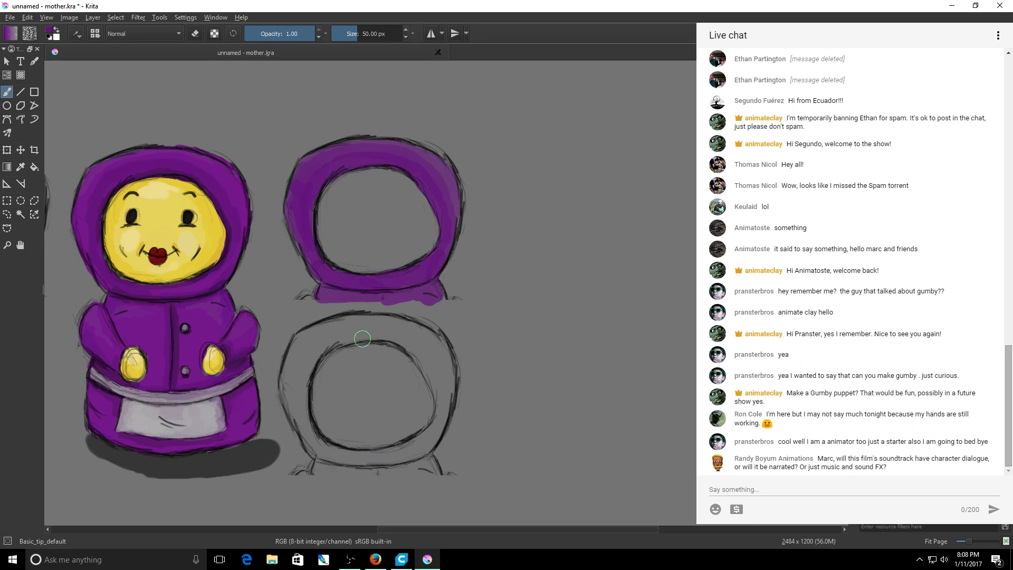
Paint the lower-right head's hood and collar purple, building the colour up with several 50 px brush passes.
{"action": "left_click", "coordinate": [364, 320]}
{"action": "mouse_move", "coordinate": [364, 320]}
{"action": "left_mouse_down"}
{"action": "mouse_move", "coordinate": [356, 332]}
{"action": "mouse_move", "coordinate": [406, 331]}
{"action": "mouse_move", "coordinate": [438, 348]}
{"action": "mouse_move", "coordinate": [428, 362]}
{"action": "mouse_move", "coordinate": [446, 393]}
{"action": "mouse_move", "coordinate": [423, 362]}
{"action": "mouse_move", "coordinate": [440, 406]}
{"action": "mouse_move", "coordinate": [447, 381]}
{"action": "mouse_move", "coordinate": [401, 453]}
{"action": "mouse_move", "coordinate": [409, 470]}
{"action": "mouse_move", "coordinate": [322, 467]}
{"action": "mouse_move", "coordinate": [369, 458]}
{"action": "mouse_move", "coordinate": [319, 448]}
{"action": "mouse_move", "coordinate": [308, 433]}
{"action": "mouse_move", "coordinate": [298, 370]}
{"action": "mouse_move", "coordinate": [329, 339]}
{"action": "mouse_move", "coordinate": [299, 344]}
{"action": "mouse_move", "coordinate": [288, 406]}
{"action": "mouse_move", "coordinate": [308, 437]}
{"action": "left_mouse_up"}
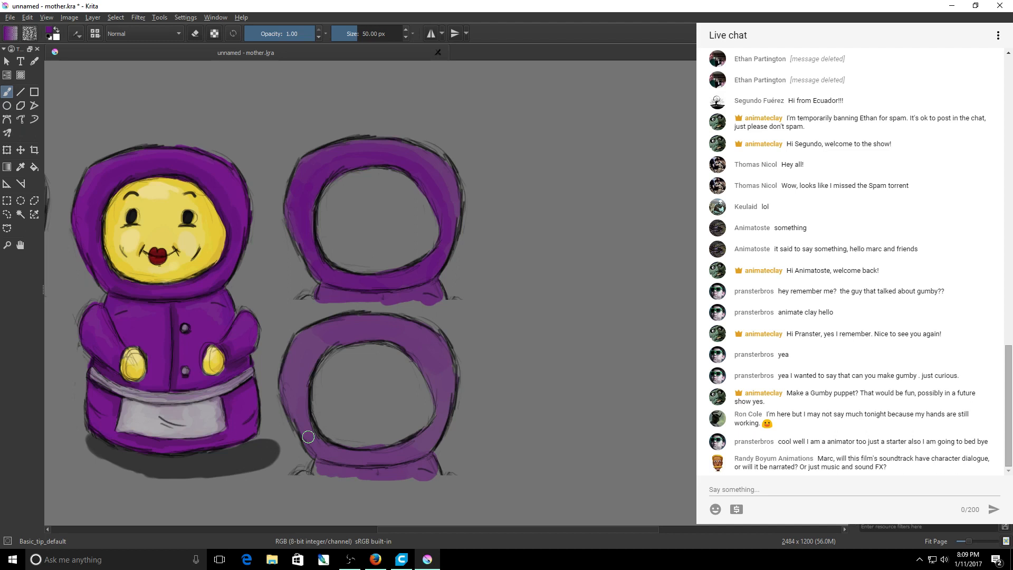
{"action": "mouse_move", "coordinate": [383, 459]}
{"action": "left_mouse_down"}
{"action": "mouse_move", "coordinate": [431, 434]}
{"action": "mouse_move", "coordinate": [419, 451]}
{"action": "mouse_move", "coordinate": [328, 454]}
{"action": "mouse_move", "coordinate": [337, 466]}
{"action": "mouse_move", "coordinate": [316, 475]}
{"action": "mouse_move", "coordinate": [430, 461]}
{"action": "left_mouse_up"}
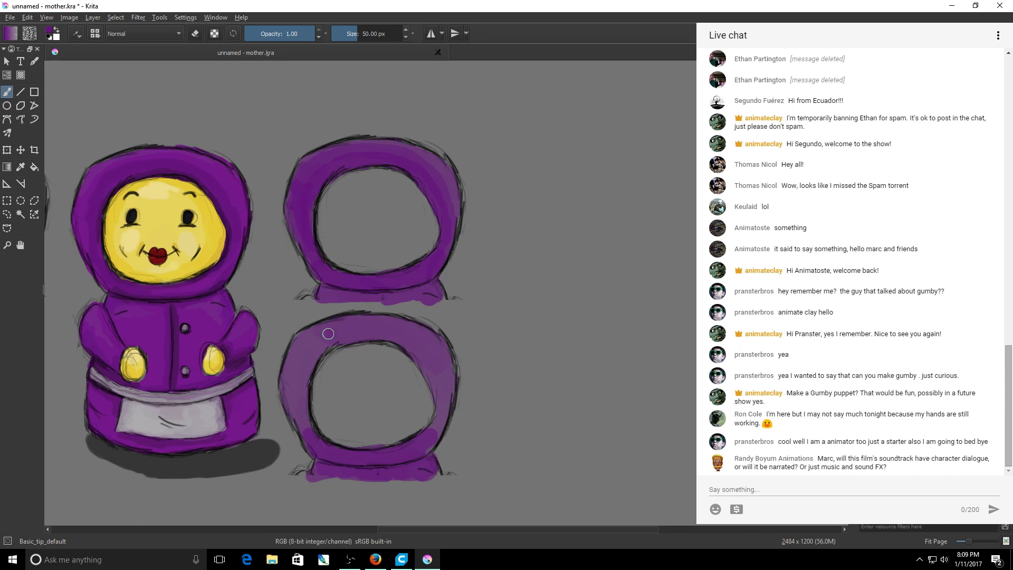
{"action": "mouse_move", "coordinate": [328, 334]}
{"action": "left_mouse_down"}
{"action": "mouse_move", "coordinate": [306, 418]}
{"action": "mouse_move", "coordinate": [292, 402]}
{"action": "mouse_move", "coordinate": [304, 415]}
{"action": "mouse_move", "coordinate": [291, 366]}
{"action": "mouse_move", "coordinate": [385, 331]}
{"action": "mouse_move", "coordinate": [339, 324]}
{"action": "mouse_move", "coordinate": [420, 334]}
{"action": "mouse_move", "coordinate": [420, 344]}
{"action": "mouse_move", "coordinate": [398, 339]}
{"action": "mouse_move", "coordinate": [440, 373]}
{"action": "mouse_move", "coordinate": [430, 371]}
{"action": "mouse_move", "coordinate": [438, 426]}
{"action": "mouse_move", "coordinate": [443, 414]}
{"action": "mouse_move", "coordinate": [420, 449]}
{"action": "left_mouse_up"}
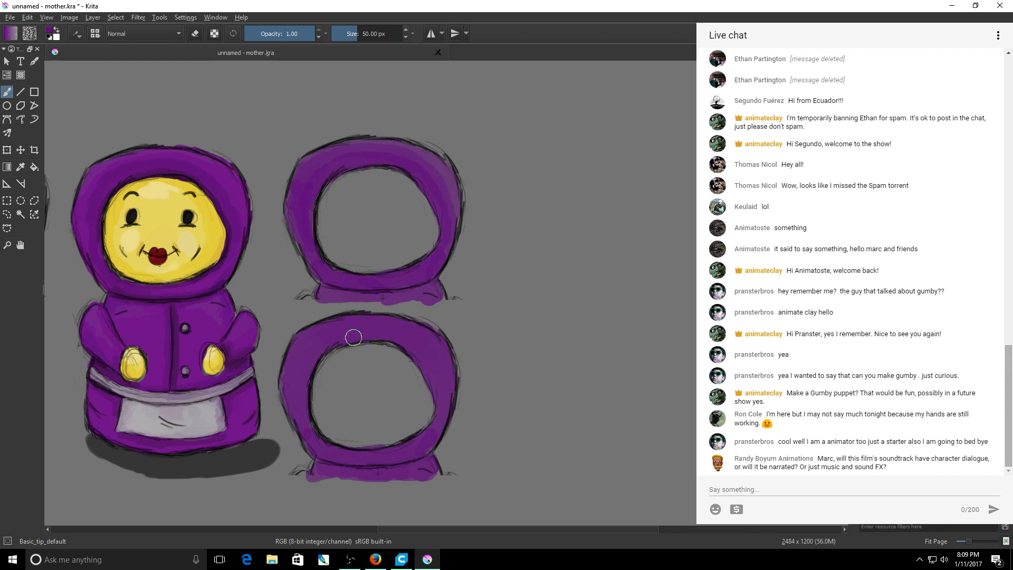
{"action": "mouse_move", "coordinate": [354, 336]}
{"action": "left_mouse_down"}
{"action": "mouse_move", "coordinate": [327, 346]}
{"action": "mouse_move", "coordinate": [301, 377]}
{"action": "mouse_move", "coordinate": [313, 425]}
{"action": "left_mouse_up"}
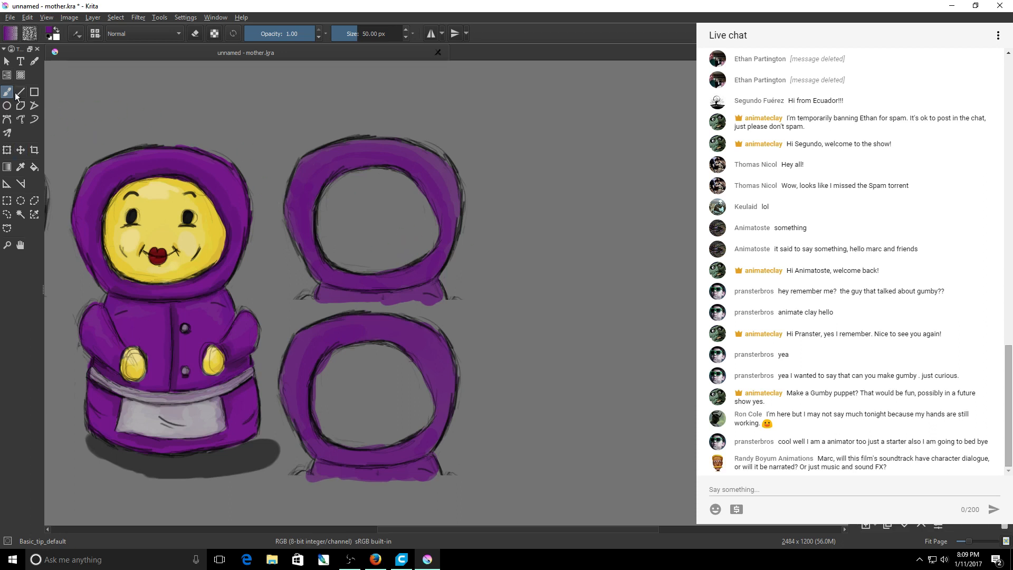
Try to copy the painted upper-right hood with a rectangular selection and paste it onto the left head copy.
{"action": "left_click", "coordinate": [8, 199]}
{"action": "left_click_drag", "start_coordinate": [270, 101], "coordinate": [493, 308]}
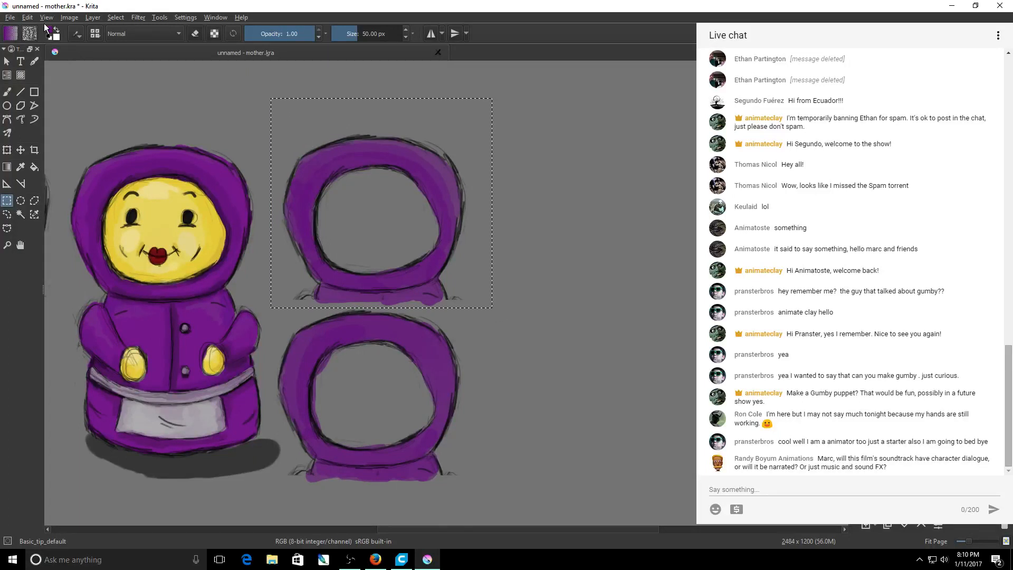
{"action": "left_click", "coordinate": [27, 18]}
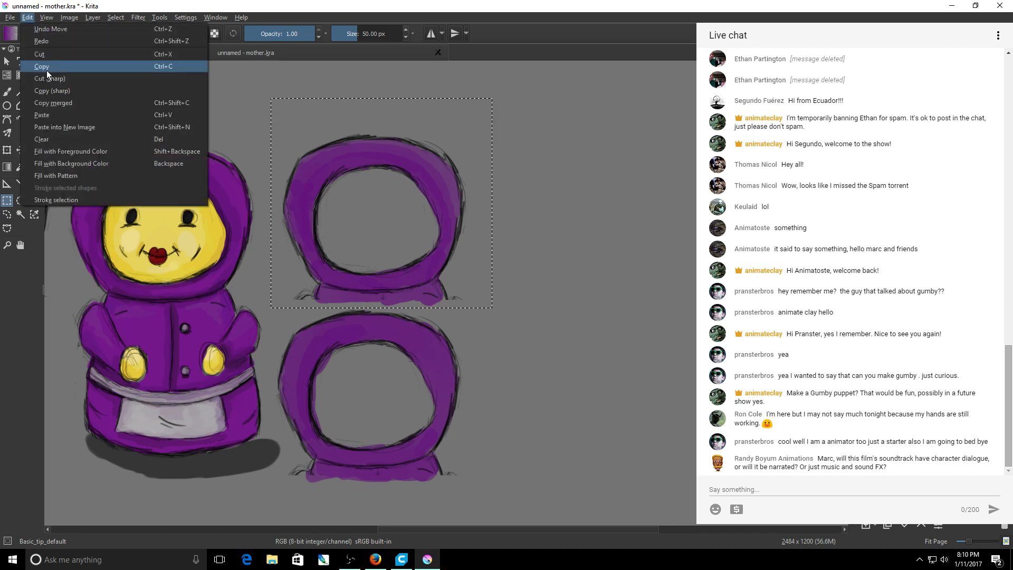
{"action": "left_click", "coordinate": [46, 71]}
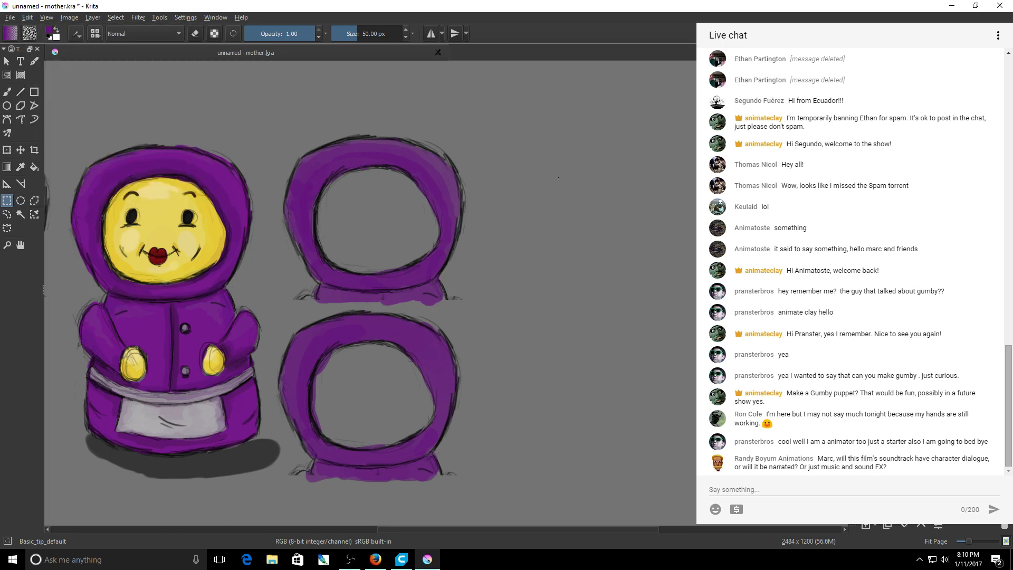
{"action": "left_click_drag", "start_coordinate": [550, 530], "coordinate": [411, 529]}
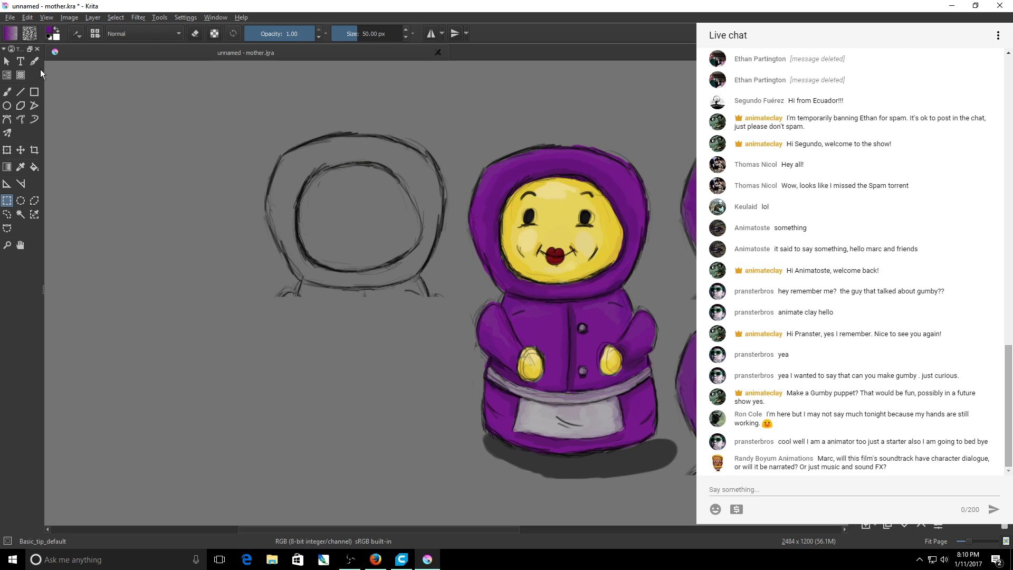
{"action": "left_click", "coordinate": [33, 20]}
{"action": "left_click", "coordinate": [53, 116]}
{"action": "left_click", "coordinate": [20, 150]}
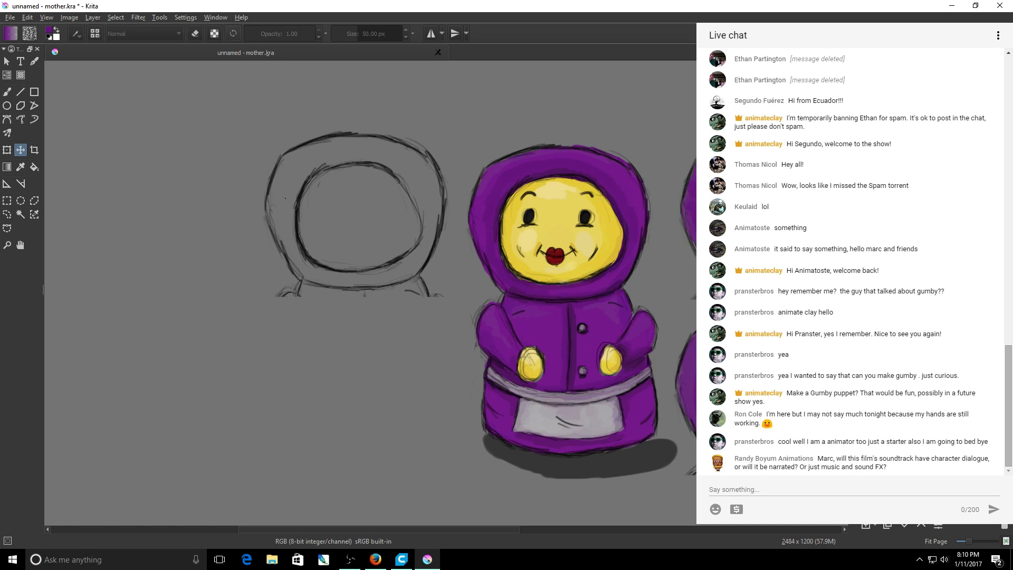
{"action": "key", "text": "ctrl+j"}
{"action": "left_click", "coordinate": [6, 93]}
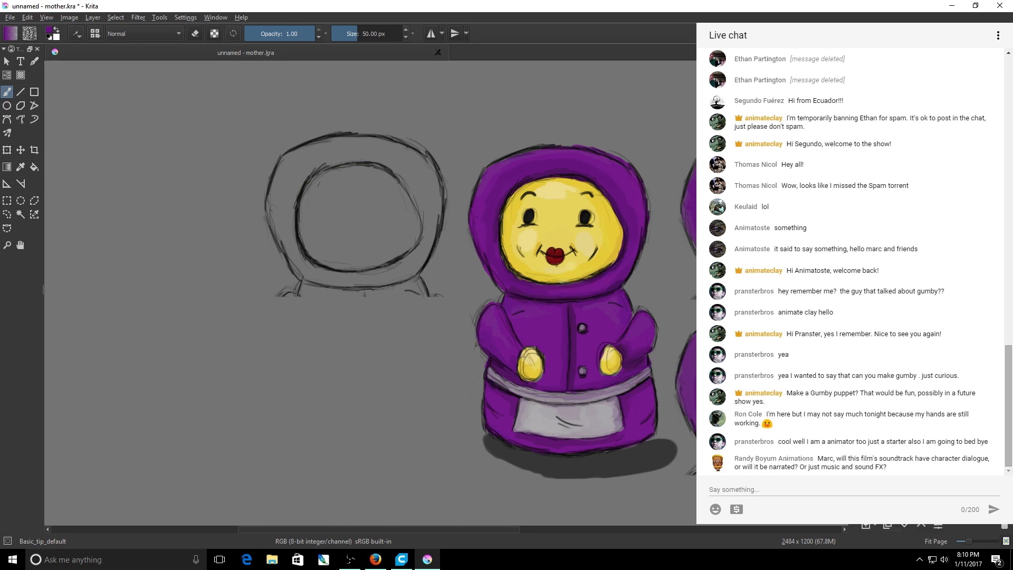
Reset the foreground and background colours to black and white and quit the program, saving the modified document.
{"action": "key", "text": "d"}
{"action": "left_click", "coordinate": [1000, 6]}
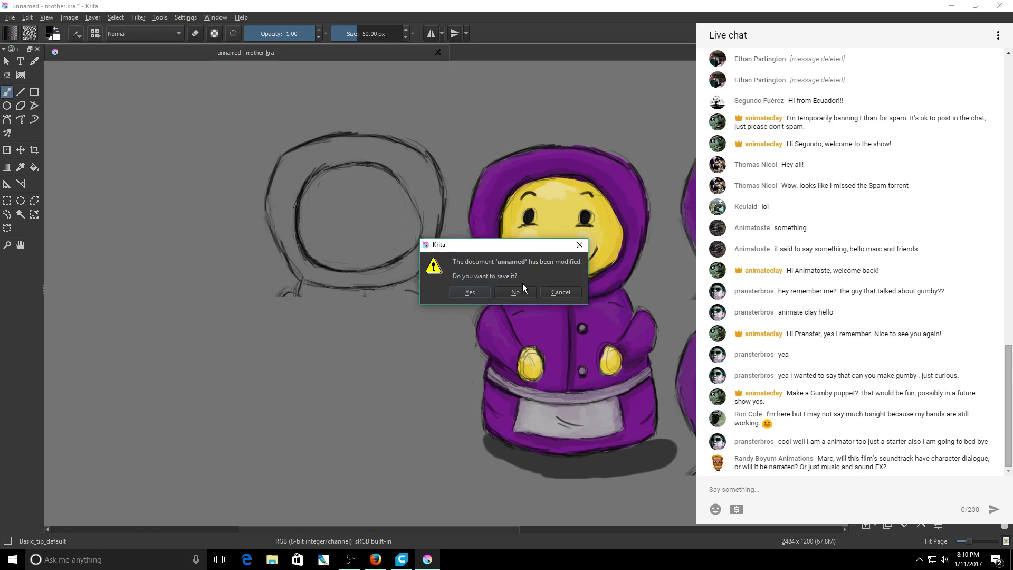
{"action": "left_click", "coordinate": [470, 292]}
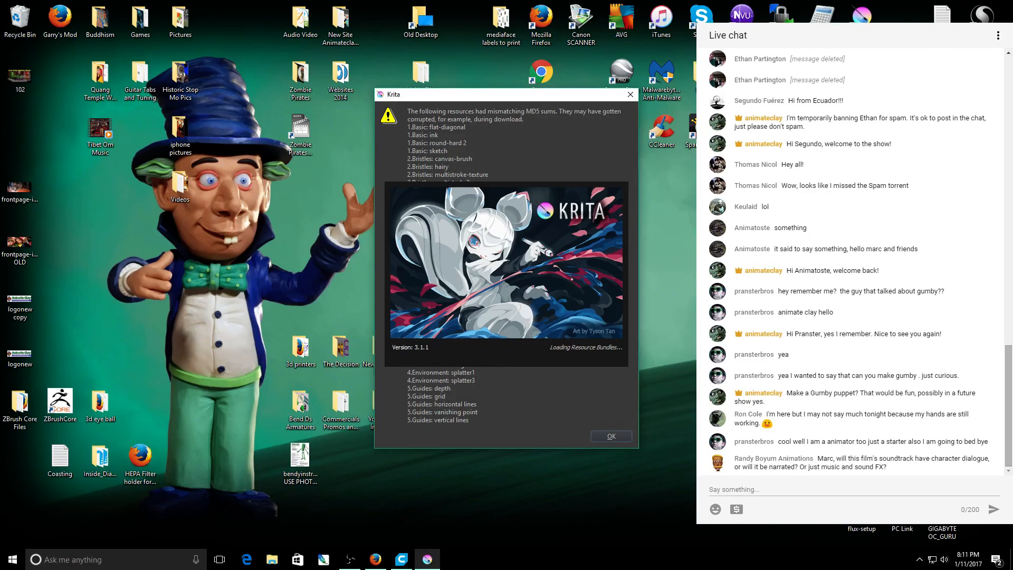
Restart Krita, reopen the recent file mother.kra and accept the 3280x1080 Wintab screen resolution.
{"action": "key", "text": "Return"}
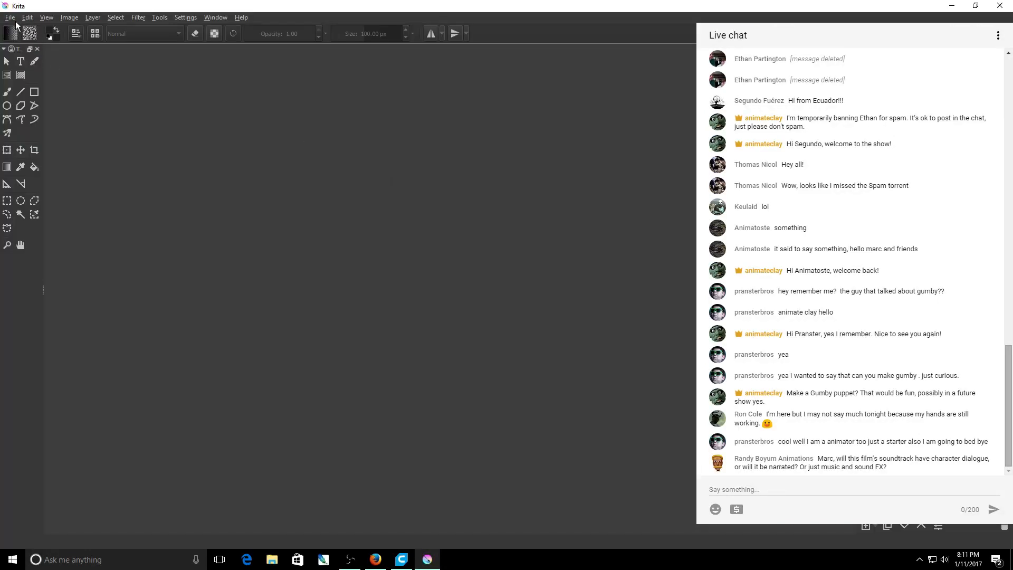
{"action": "left_click", "coordinate": [11, 17]}
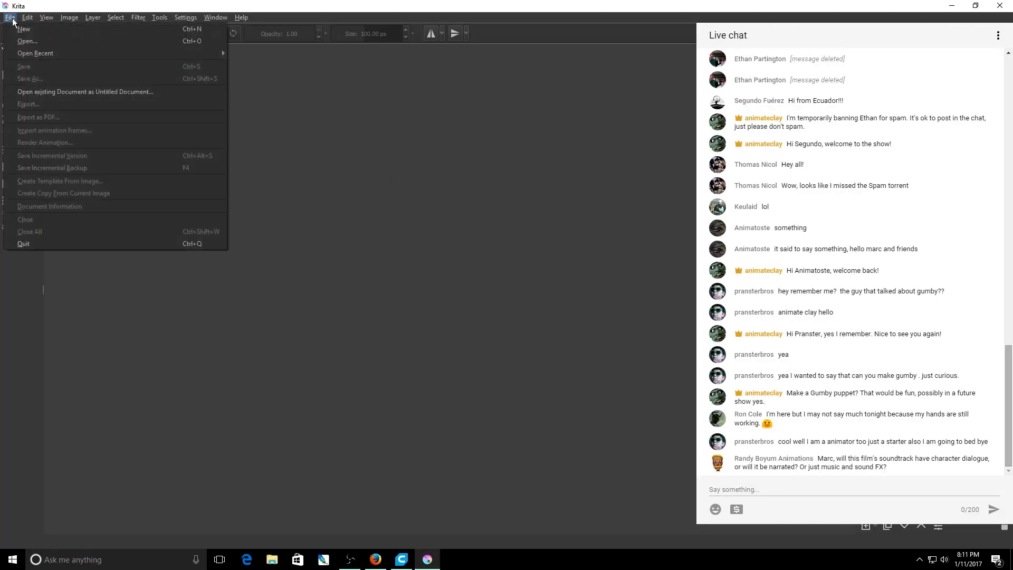
{"action": "mouse_move", "coordinate": [200, 53]}
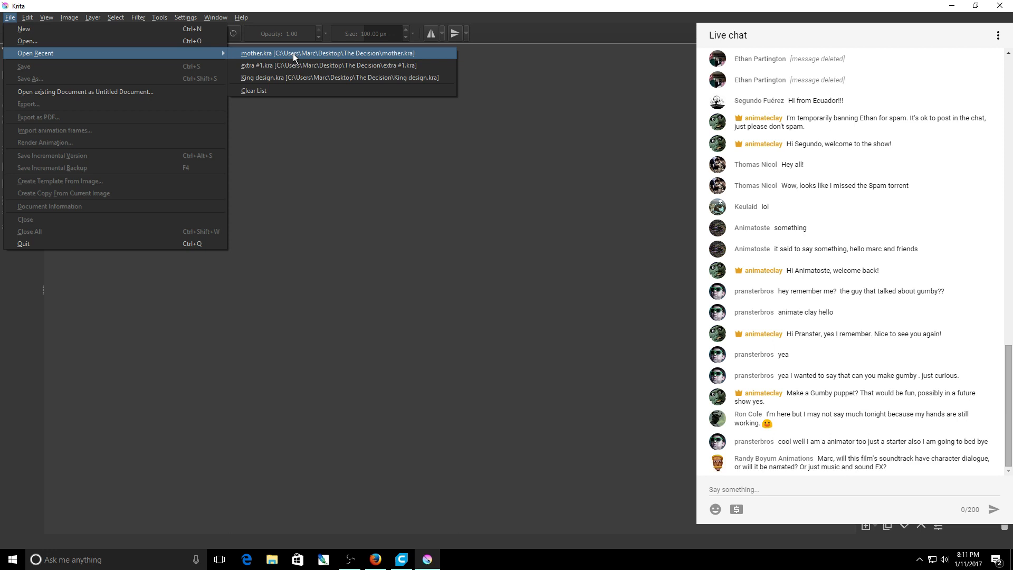
{"action": "left_click", "coordinate": [294, 53]}
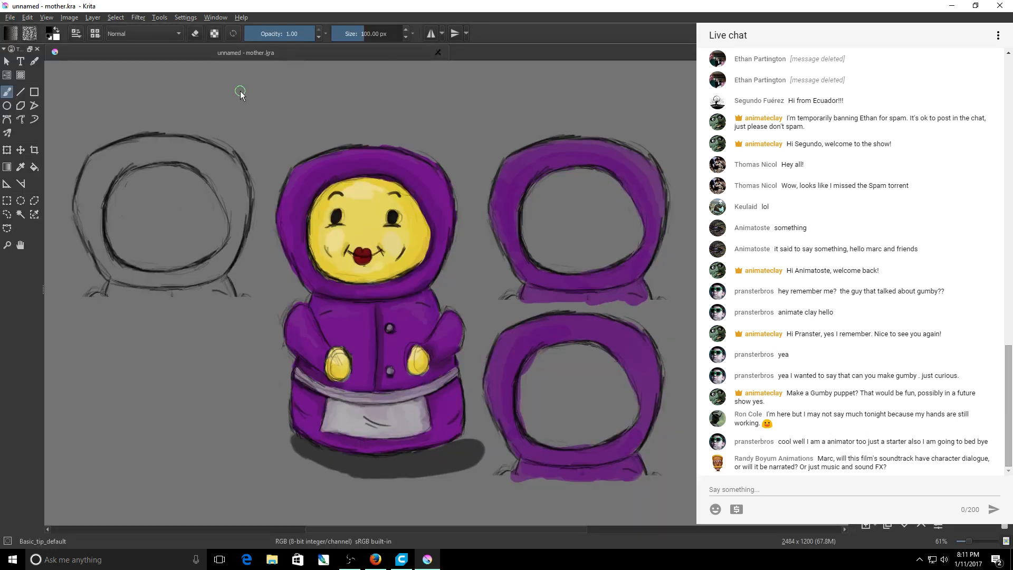
{"action": "scroll", "coordinate": [217, 183], "scroll_direction": "up", "scroll_amount": 1}
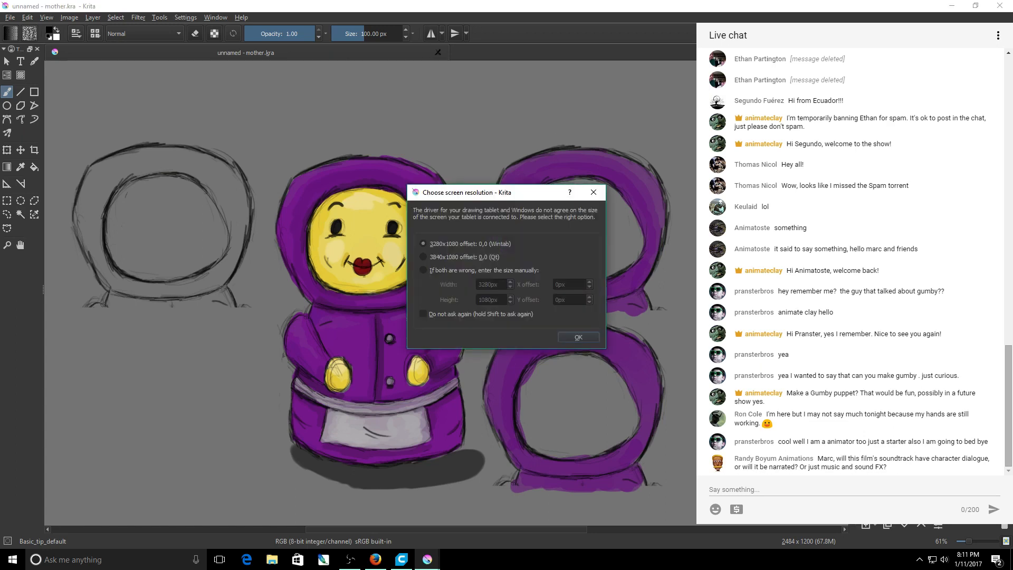
{"action": "key", "text": "Return"}
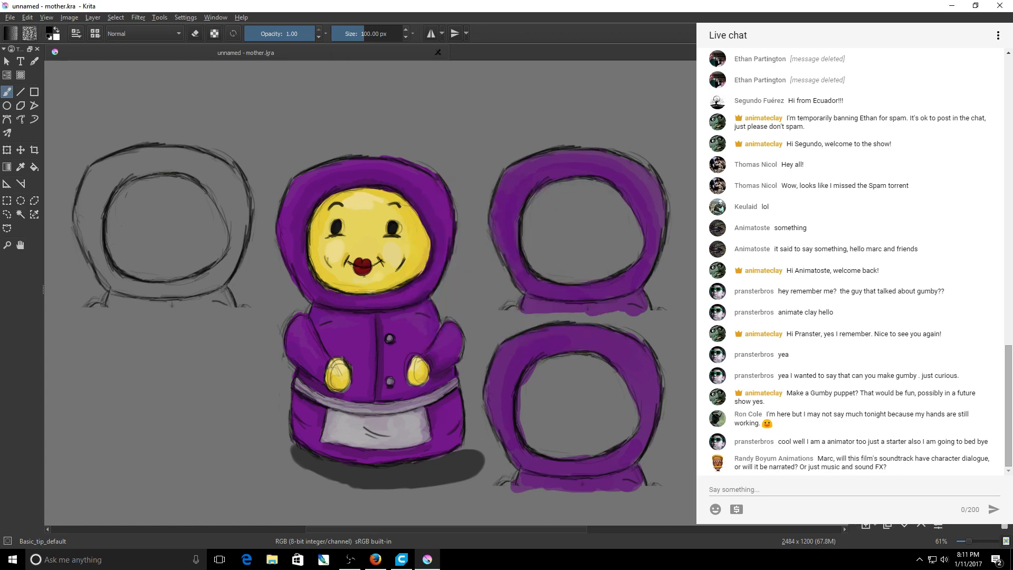
Sample the purple from the upper-right head's hood and ready the Basic_tip_default brush at 30 px in Normal mode.
{"action": "left_click", "coordinate": [213, 355]}
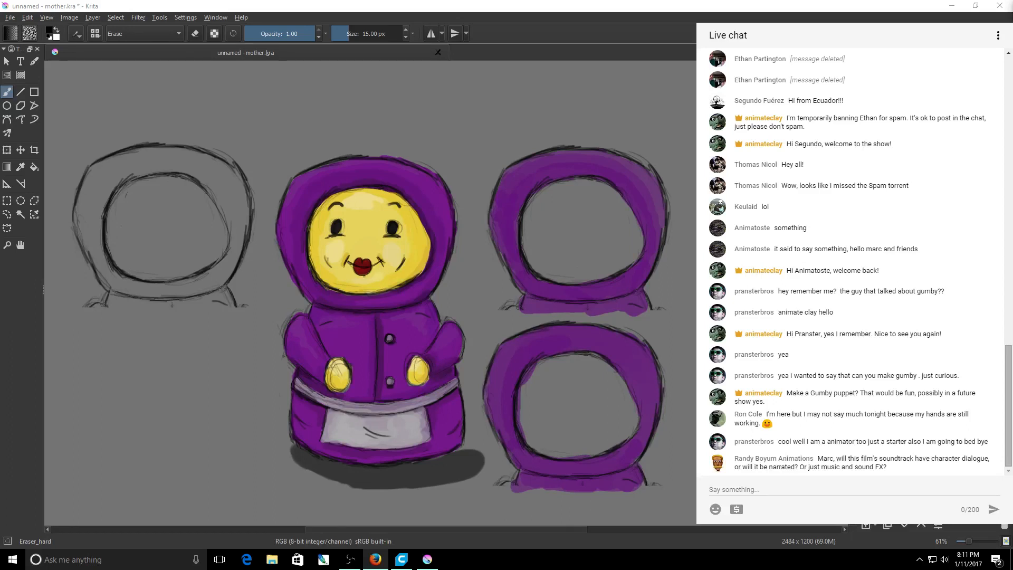
{"action": "left_click", "coordinate": [21, 167]}
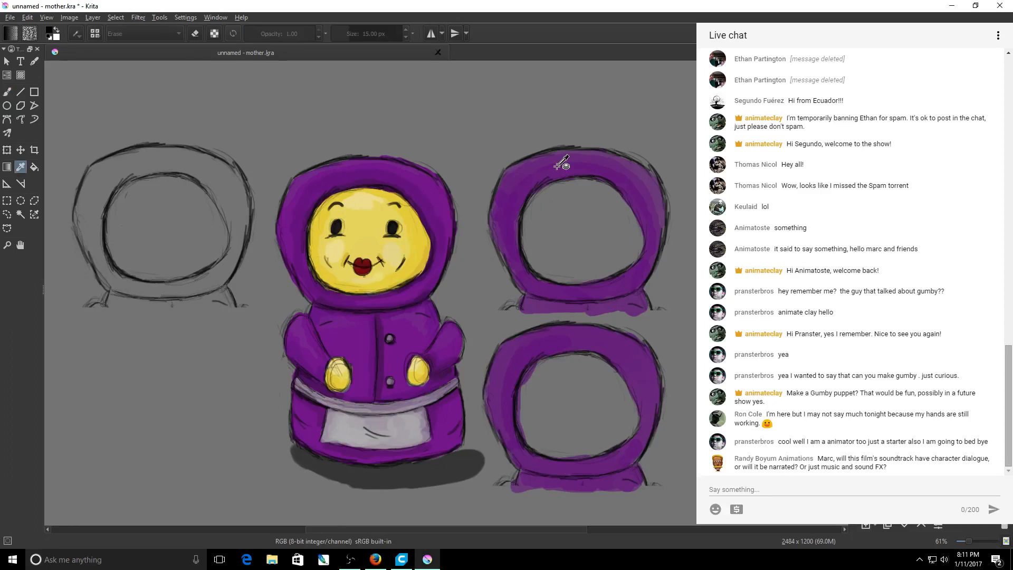
{"action": "left_click", "coordinate": [584, 164]}
{"action": "left_click", "coordinate": [7, 91]}
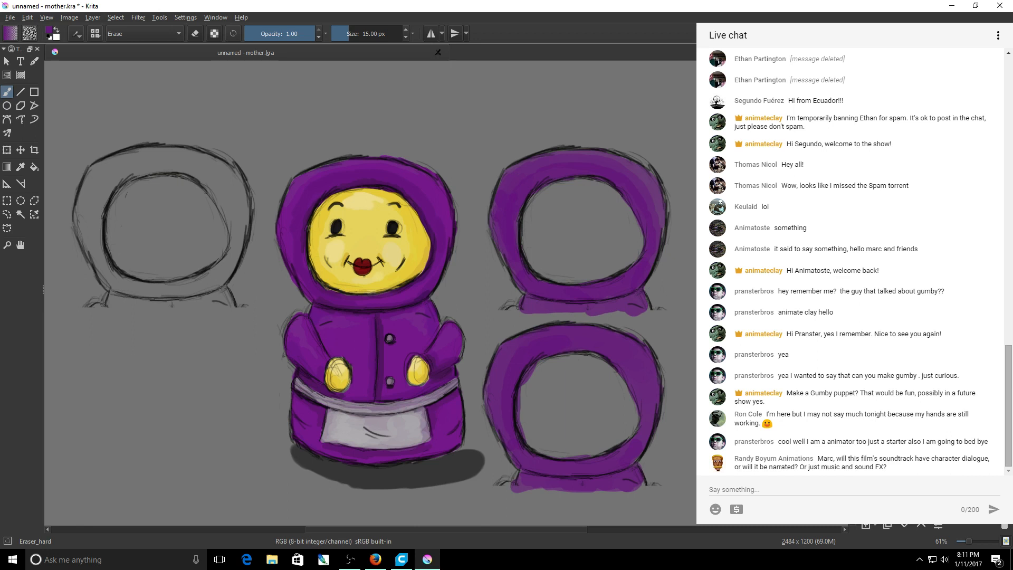
{"action": "key", "text": "e"}
Paint a first coat of purple over the left head's hood and collar with the 30 px brush.
{"action": "mouse_move", "coordinate": [211, 276]}
{"action": "left_mouse_down"}
{"action": "mouse_move", "coordinate": [202, 277]}
{"action": "mouse_move", "coordinate": [216, 276]}
{"action": "left_mouse_up"}
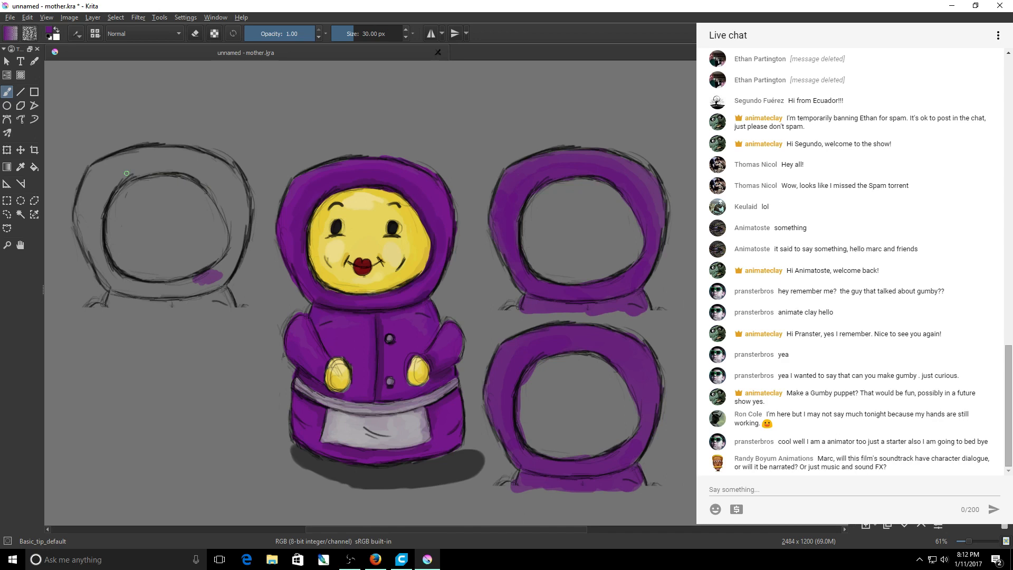
{"action": "left_click_drag", "start_coordinate": [125, 172], "coordinate": [136, 166]}
{"action": "left_click_drag", "start_coordinate": [578, 527], "coordinate": [510, 528]}
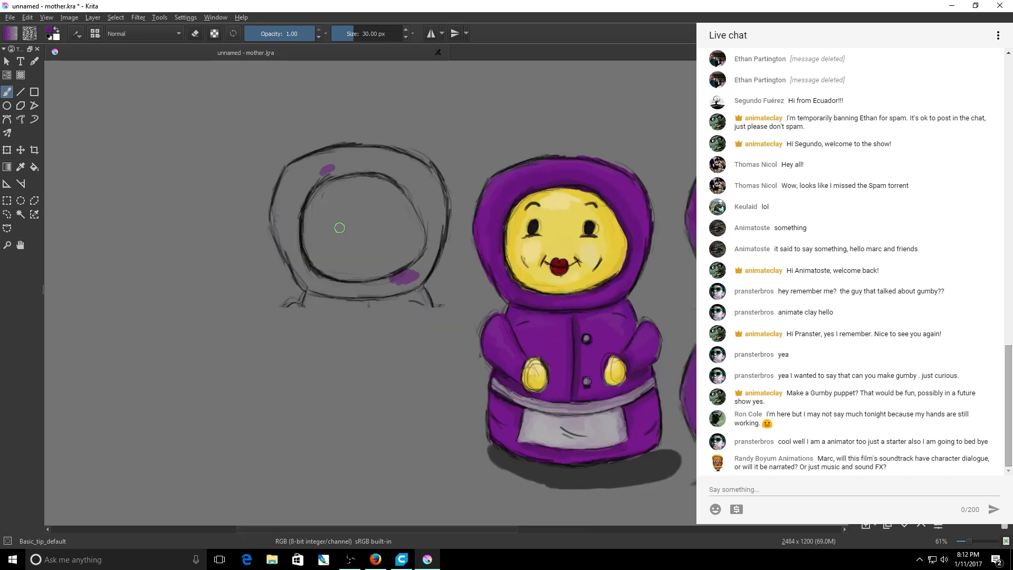
{"action": "mouse_move", "coordinate": [331, 167]}
{"action": "left_mouse_down"}
{"action": "mouse_move", "coordinate": [284, 184]}
{"action": "mouse_move", "coordinate": [295, 180]}
{"action": "mouse_move", "coordinate": [290, 169]}
{"action": "mouse_move", "coordinate": [291, 213]}
{"action": "mouse_move", "coordinate": [279, 211]}
{"action": "mouse_move", "coordinate": [297, 241]}
{"action": "mouse_move", "coordinate": [289, 248]}
{"action": "mouse_move", "coordinate": [298, 274]}
{"action": "mouse_move", "coordinate": [318, 286]}
{"action": "mouse_move", "coordinate": [375, 290]}
{"action": "mouse_move", "coordinate": [350, 293]}
{"action": "mouse_move", "coordinate": [424, 275]}
{"action": "mouse_move", "coordinate": [414, 194]}
{"action": "mouse_move", "coordinate": [365, 164]}
{"action": "mouse_move", "coordinate": [329, 174]}
{"action": "mouse_move", "coordinate": [326, 156]}
{"action": "mouse_move", "coordinate": [406, 166]}
{"action": "mouse_move", "coordinate": [428, 195]}
{"action": "mouse_move", "coordinate": [434, 178]}
{"action": "mouse_move", "coordinate": [441, 204]}
{"action": "mouse_move", "coordinate": [427, 219]}
{"action": "left_mouse_up"}
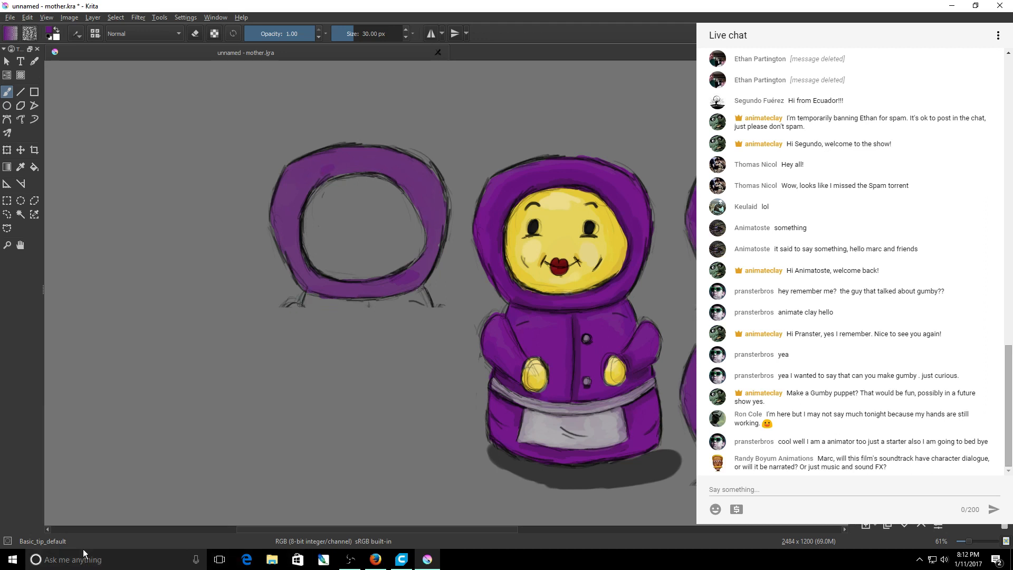
{"action": "mouse_move", "coordinate": [349, 285]}
{"action": "left_mouse_down"}
{"action": "mouse_move", "coordinate": [316, 298]}
{"action": "mouse_move", "coordinate": [304, 308]}
{"action": "mouse_move", "coordinate": [421, 292]}
{"action": "mouse_move", "coordinate": [373, 295]}
{"action": "left_mouse_up"}
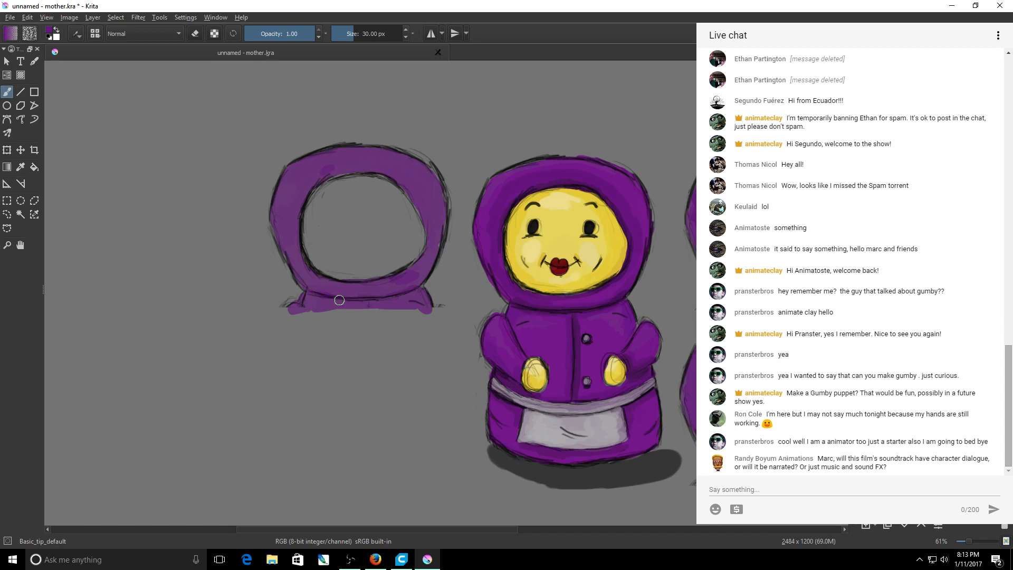
Build up a second layer of purple over the left head's lower hood, sides and collar.
{"action": "left_click_drag", "start_coordinate": [320, 293], "coordinate": [403, 291]}
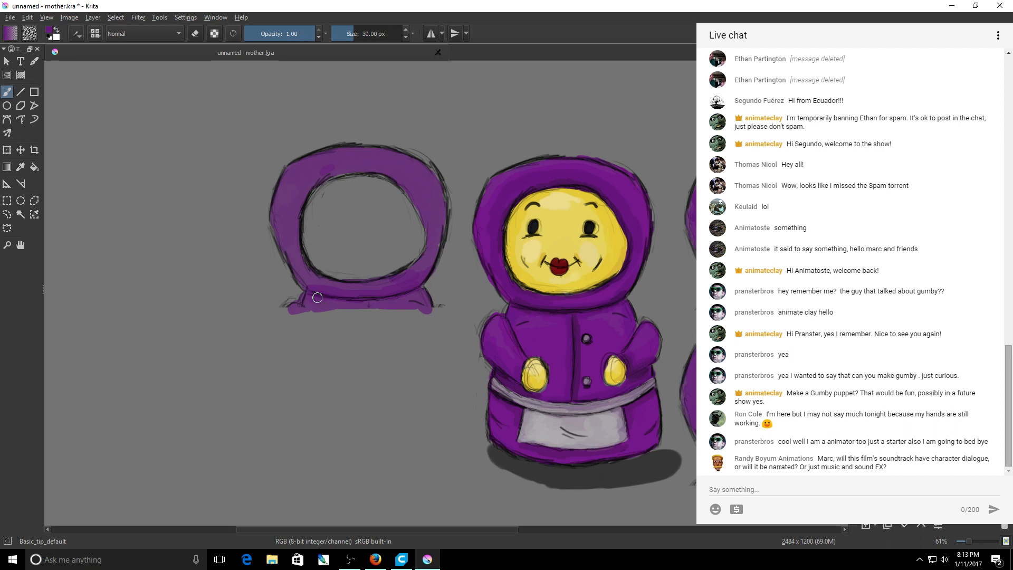
{"action": "mouse_move", "coordinate": [343, 169]}
{"action": "left_mouse_down"}
{"action": "mouse_move", "coordinate": [333, 172]}
{"action": "mouse_move", "coordinate": [374, 171]}
{"action": "mouse_move", "coordinate": [314, 177]}
{"action": "mouse_move", "coordinate": [296, 236]}
{"action": "mouse_move", "coordinate": [330, 177]}
{"action": "mouse_move", "coordinate": [396, 174]}
{"action": "mouse_move", "coordinate": [425, 238]}
{"action": "left_mouse_up"}
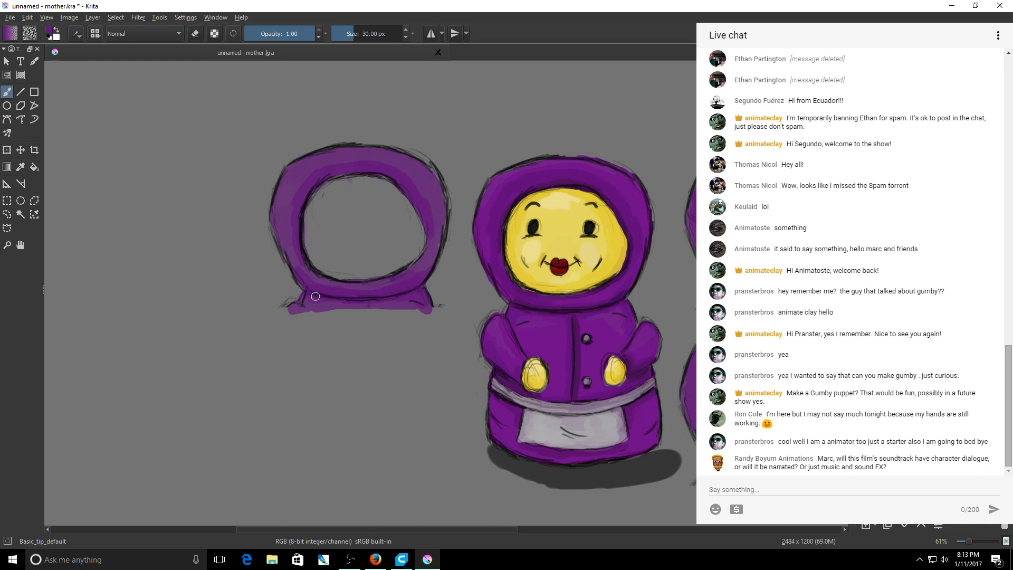
{"action": "left_click_drag", "start_coordinate": [316, 296], "coordinate": [335, 300]}
{"action": "left_click_drag", "start_coordinate": [311, 292], "coordinate": [282, 249]}
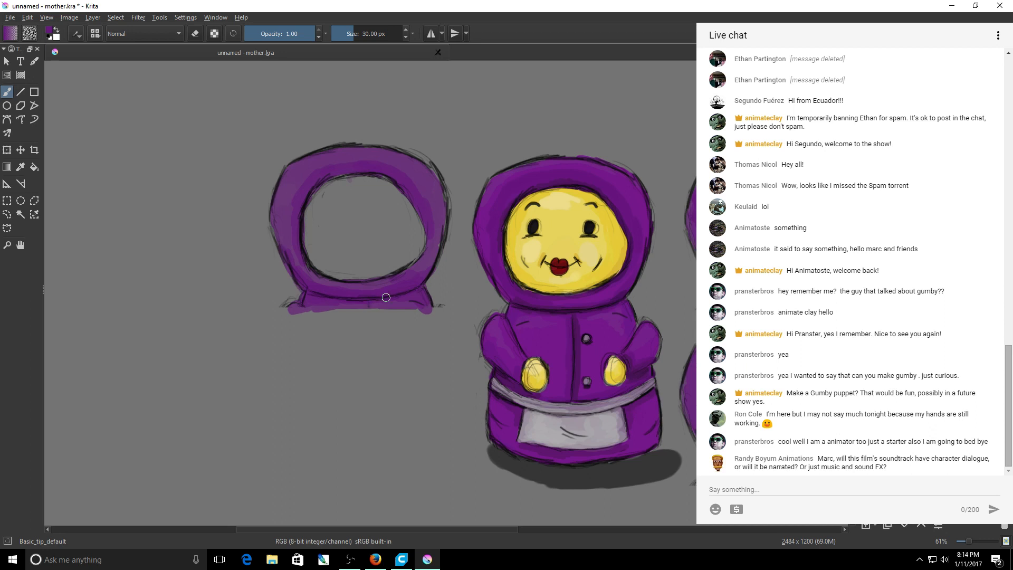
{"action": "left_click_drag", "start_coordinate": [431, 262], "coordinate": [441, 177]}
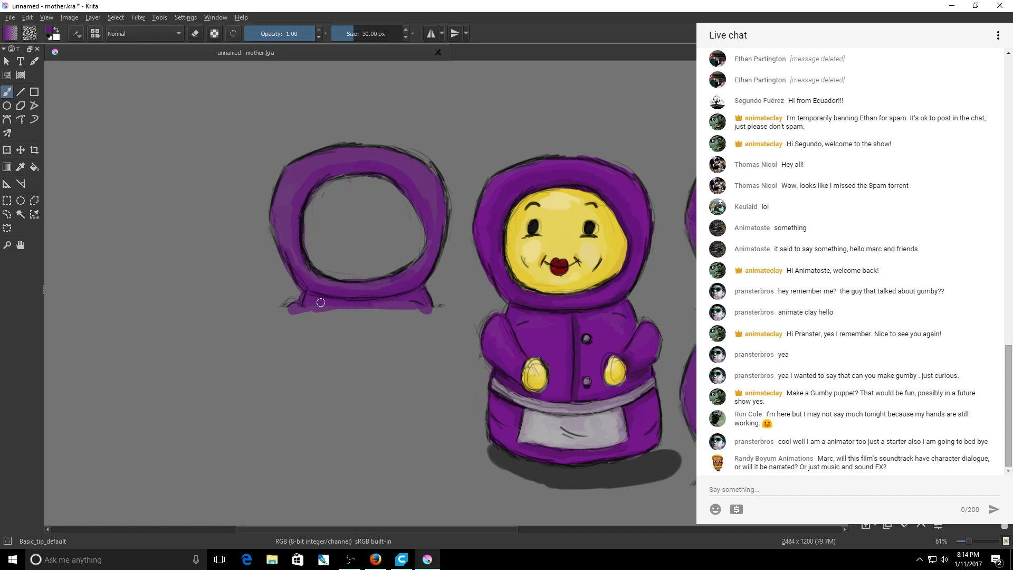
{"action": "left_click_drag", "start_coordinate": [320, 303], "coordinate": [394, 311]}
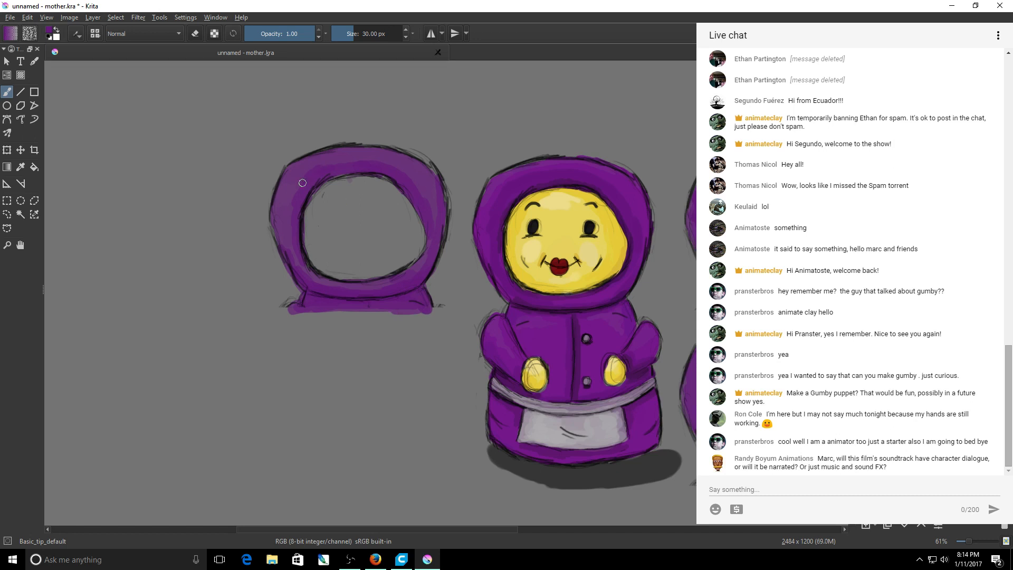
Deepen the purple across the upper part and inner edge of the left head's hood.
{"action": "left_click_drag", "start_coordinate": [302, 182], "coordinate": [294, 214]}
{"action": "mouse_move", "coordinate": [324, 162]}
{"action": "left_mouse_down"}
{"action": "mouse_move", "coordinate": [367, 157]}
{"action": "mouse_move", "coordinate": [409, 174]}
{"action": "left_mouse_up"}
{"action": "mouse_move", "coordinate": [359, 169]}
{"action": "left_mouse_down"}
{"action": "mouse_move", "coordinate": [406, 183]}
{"action": "mouse_move", "coordinate": [426, 225]}
{"action": "mouse_move", "coordinate": [421, 258]}
{"action": "mouse_move", "coordinate": [402, 274]}
{"action": "left_mouse_up"}
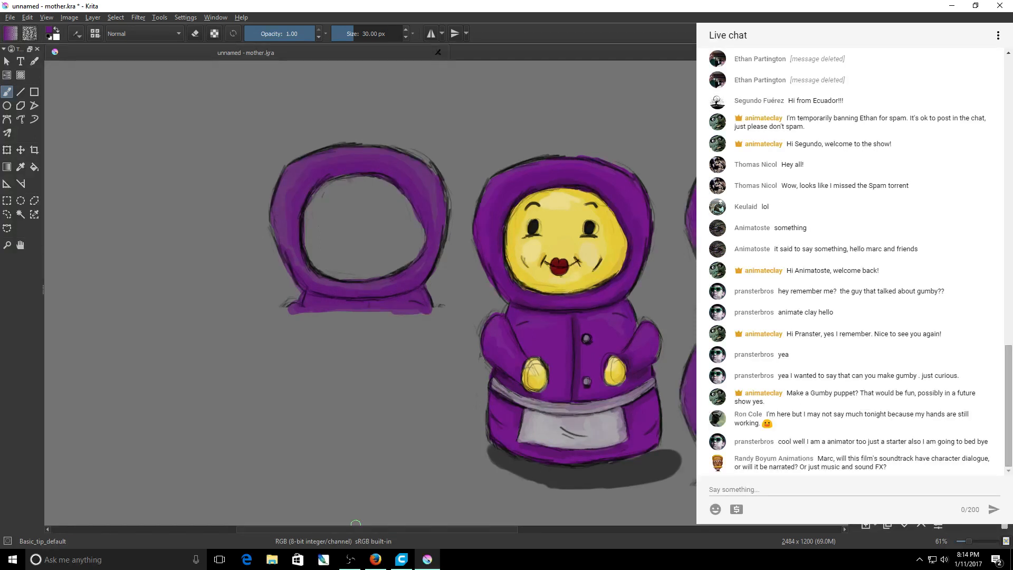
Touch up the lower-right head with purple strokes along the bottom of the hood and on the collar.
{"action": "left_click_drag", "start_coordinate": [354, 529], "coordinate": [469, 529]}
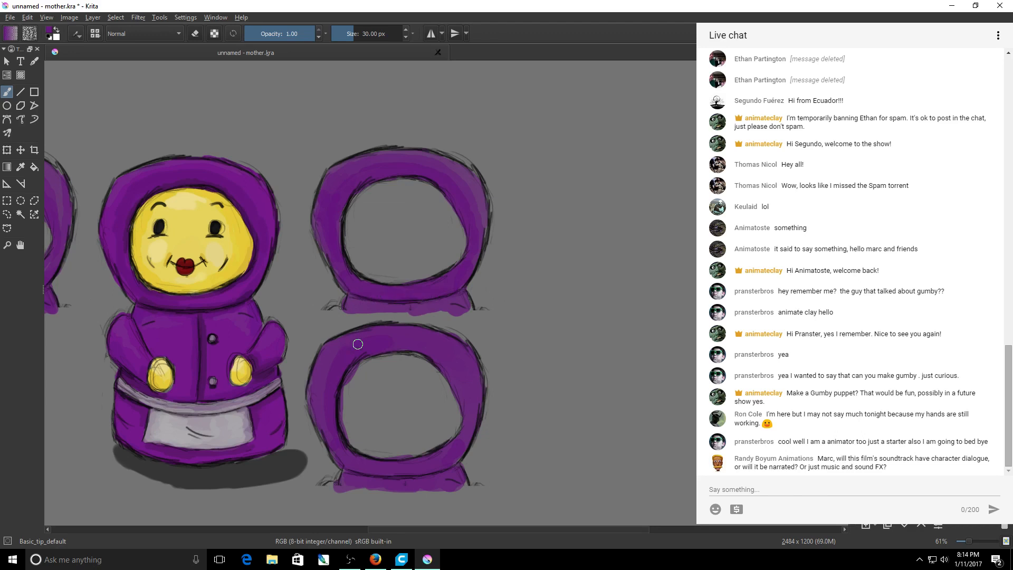
{"action": "scroll", "coordinate": [623, 432], "scroll_direction": "up", "scroll_amount": 2}
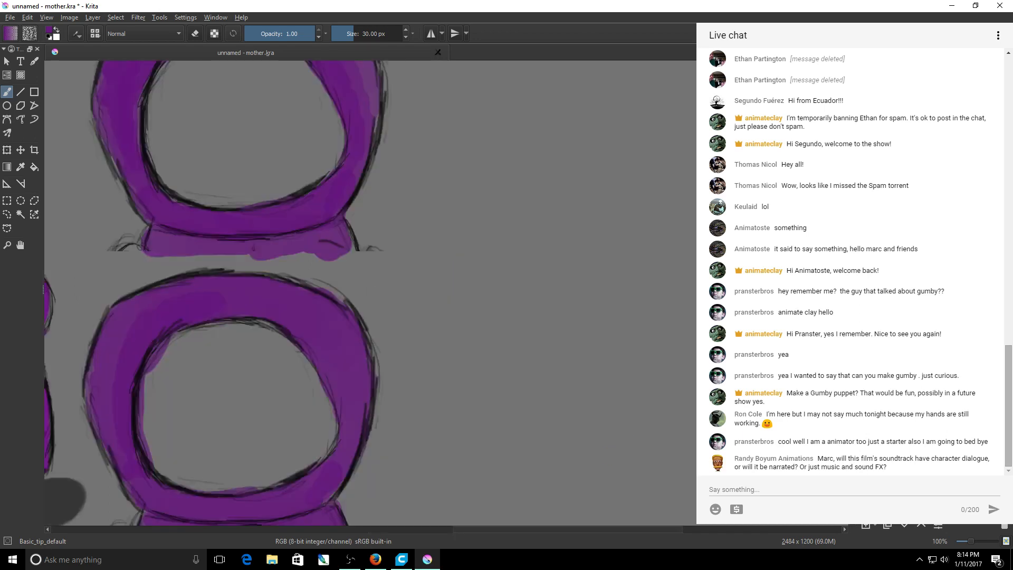
{"action": "scroll", "coordinate": [369, 292], "scroll_direction": "down", "scroll_amount": 3}
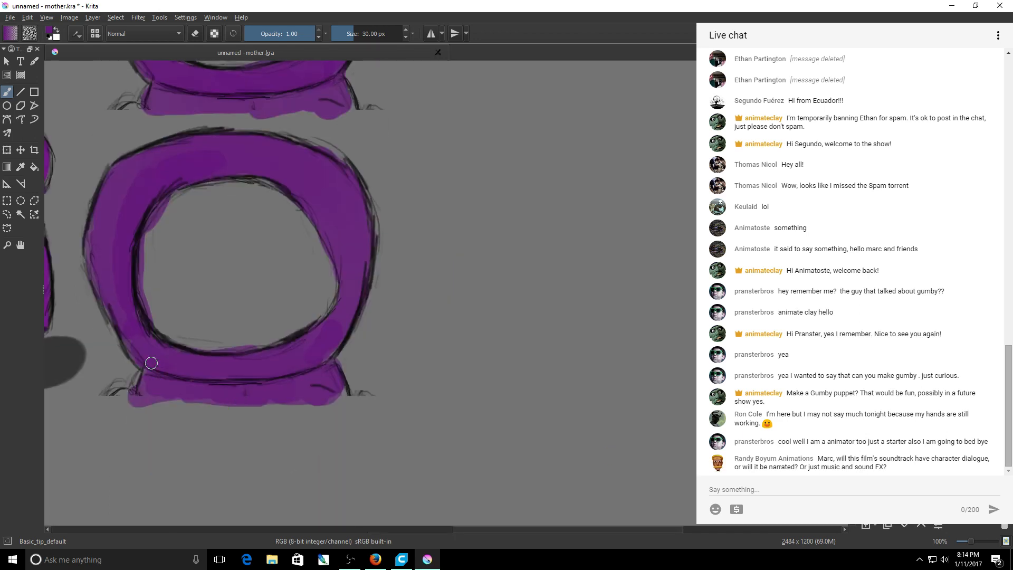
{"action": "left_click_drag", "start_coordinate": [150, 364], "coordinate": [147, 348]}
{"action": "left_click_drag", "start_coordinate": [332, 340], "coordinate": [346, 317]}
{"action": "left_click_drag", "start_coordinate": [148, 378], "coordinate": [127, 393]}
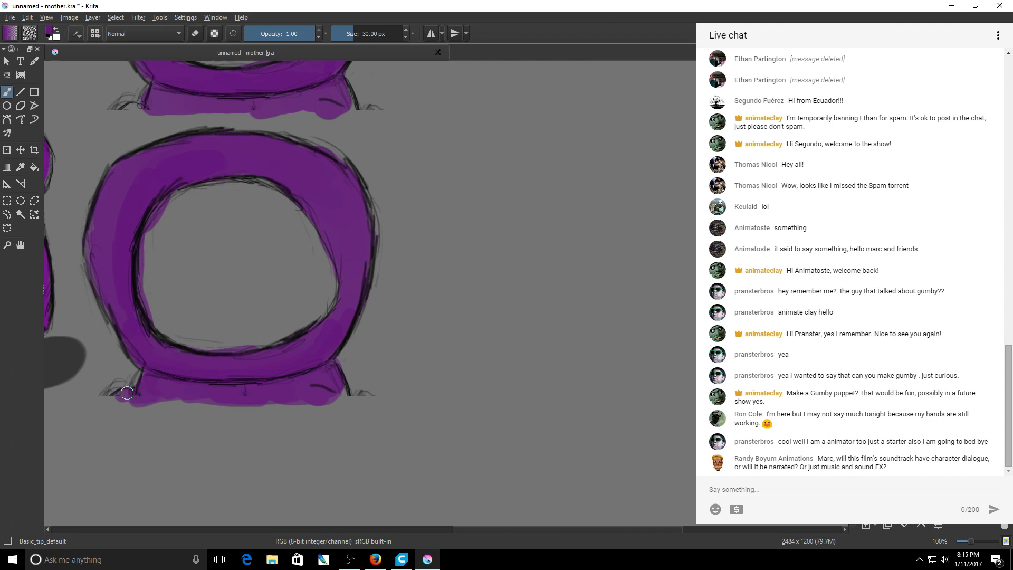
Sample the yellow from the central figure's face and return to the freehand brush.
{"action": "left_click_drag", "start_coordinate": [600, 531], "coordinate": [545, 531]}
{"action": "scroll", "coordinate": [369, 290], "scroll_direction": "up", "scroll_amount": 5}
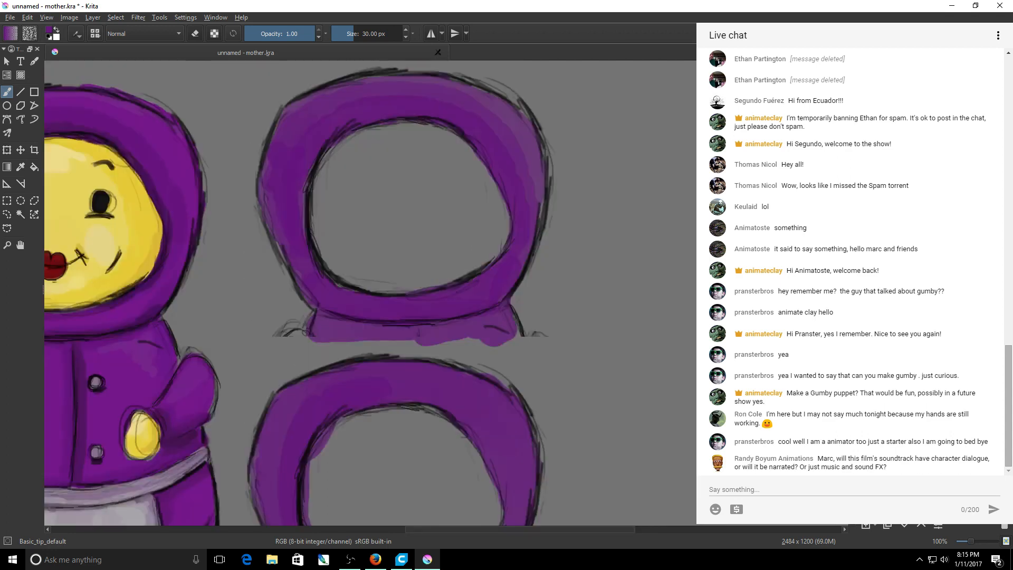
{"action": "left_click_drag", "start_coordinate": [624, 529], "coordinate": [560, 522]}
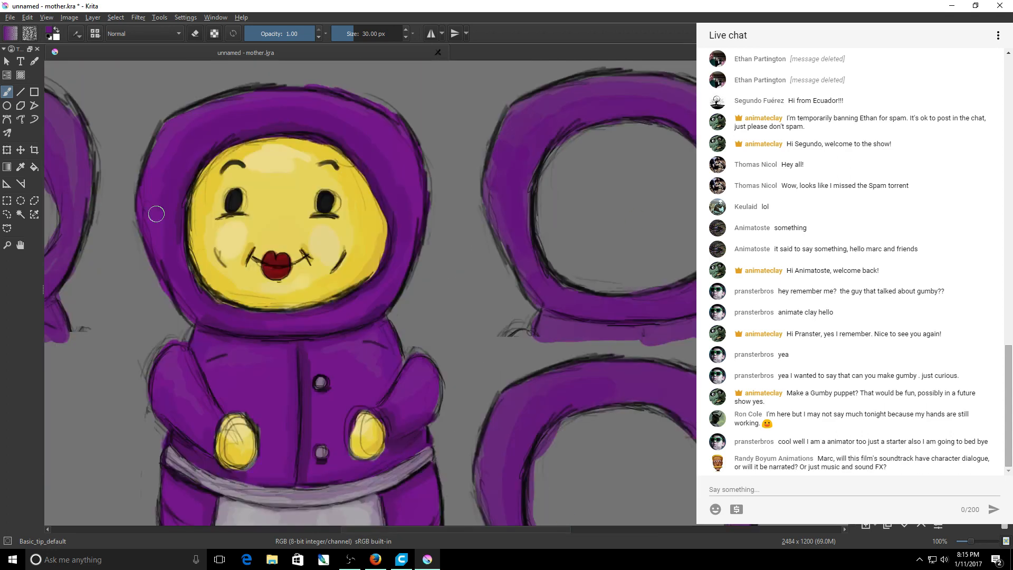
{"action": "left_click", "coordinate": [20, 168]}
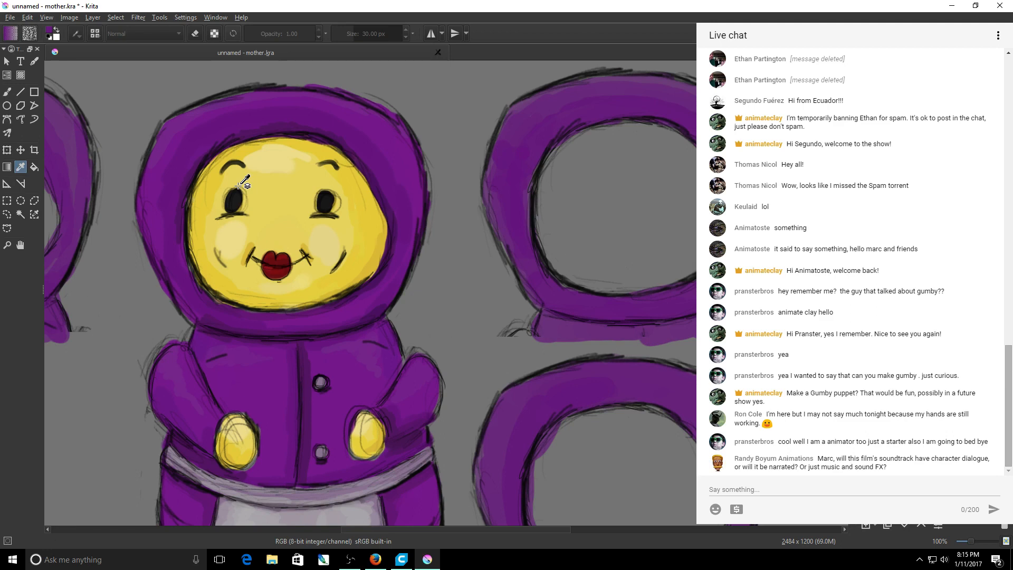
{"action": "left_click", "coordinate": [284, 196]}
{"action": "key", "text": "b"}
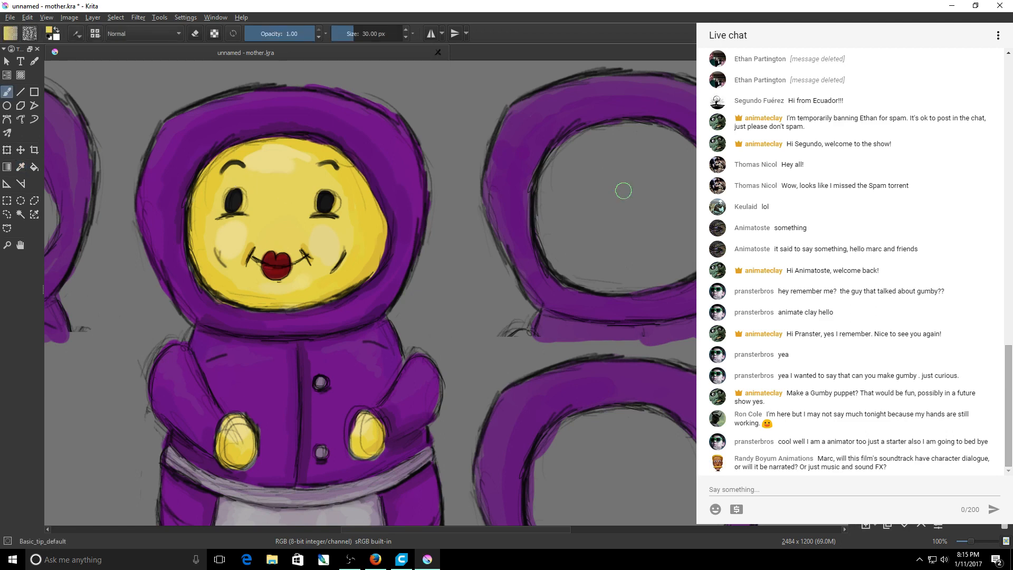
Undo a 30 px test patch, enlarge the brush to 87.29 px and fill the upper-right head's face with yellow.
{"action": "left_click_drag", "start_coordinate": [482, 529], "coordinate": [517, 529]}
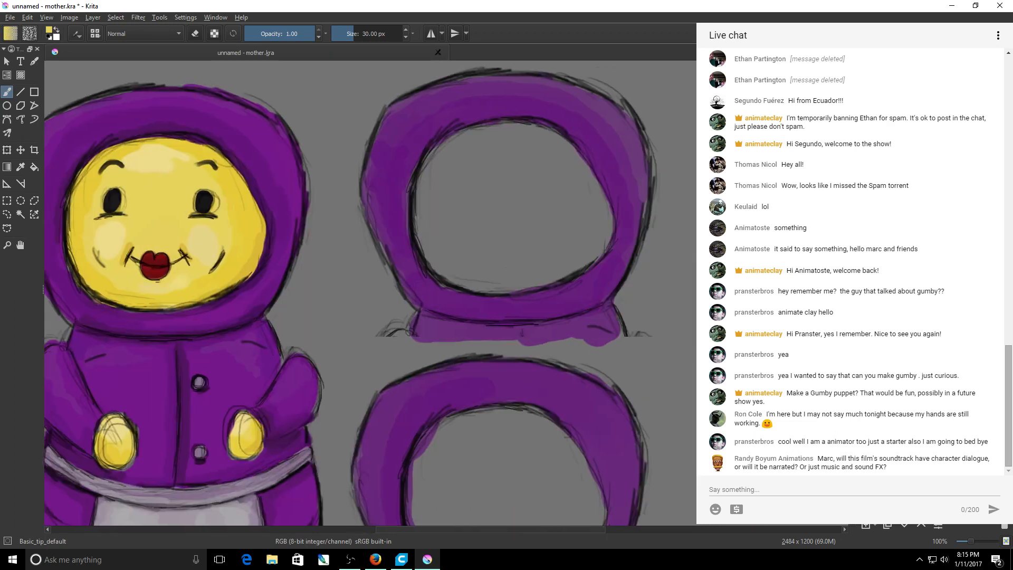
{"action": "left_click_drag", "start_coordinate": [851, 269], "coordinate": [852, 247]}
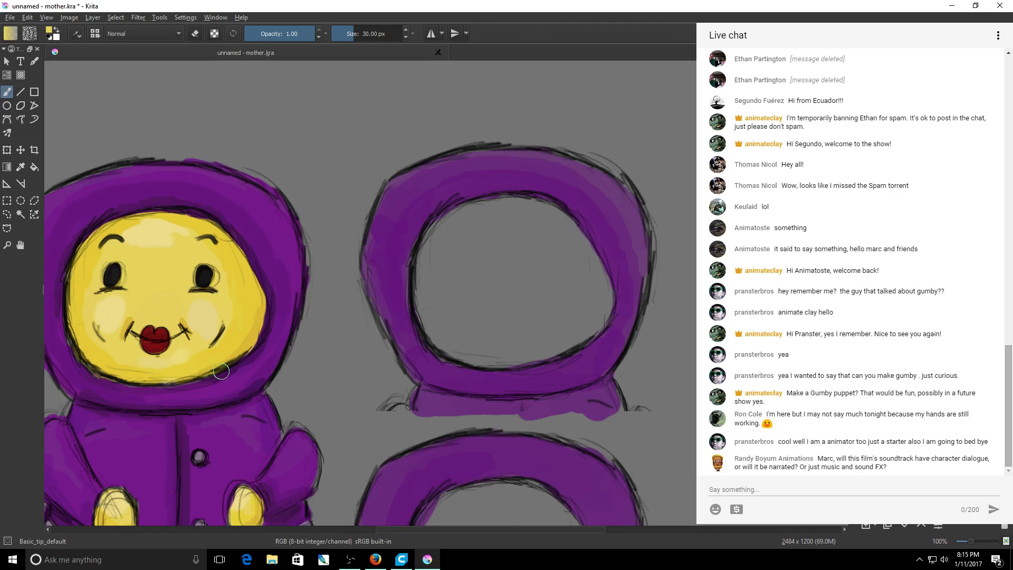
{"action": "left_click_drag", "start_coordinate": [507, 529], "coordinate": [559, 524]}
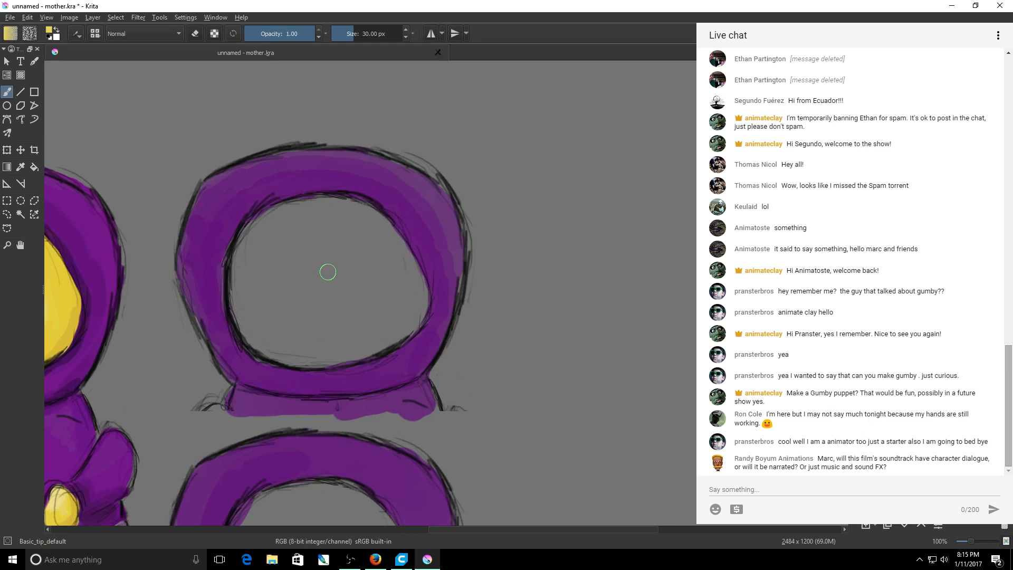
{"action": "mouse_move", "coordinate": [310, 258]}
{"action": "left_mouse_down"}
{"action": "mouse_move", "coordinate": [335, 250]}
{"action": "mouse_move", "coordinate": [317, 240]}
{"action": "left_mouse_up"}
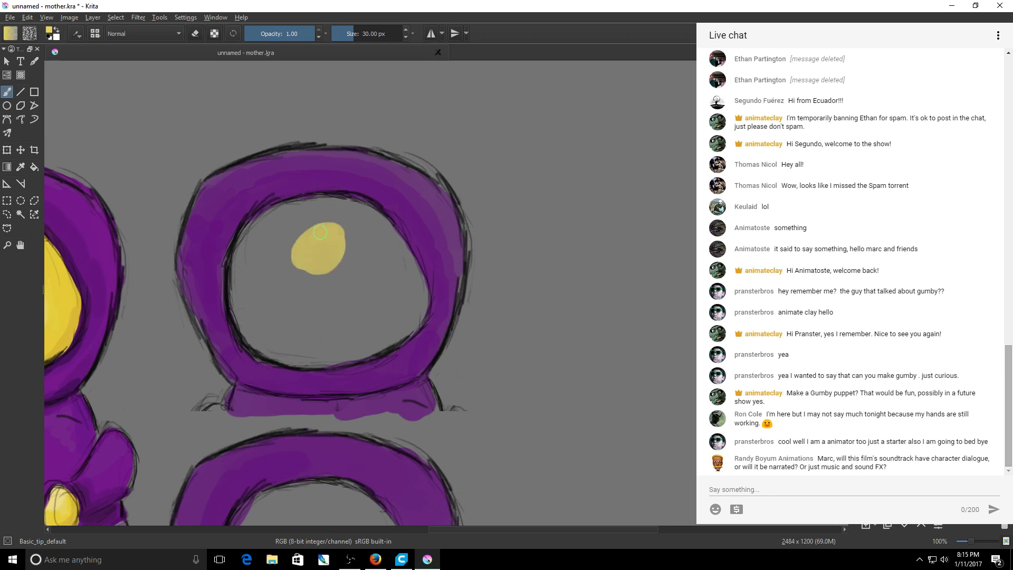
{"action": "key", "text": "ctrl+z"}
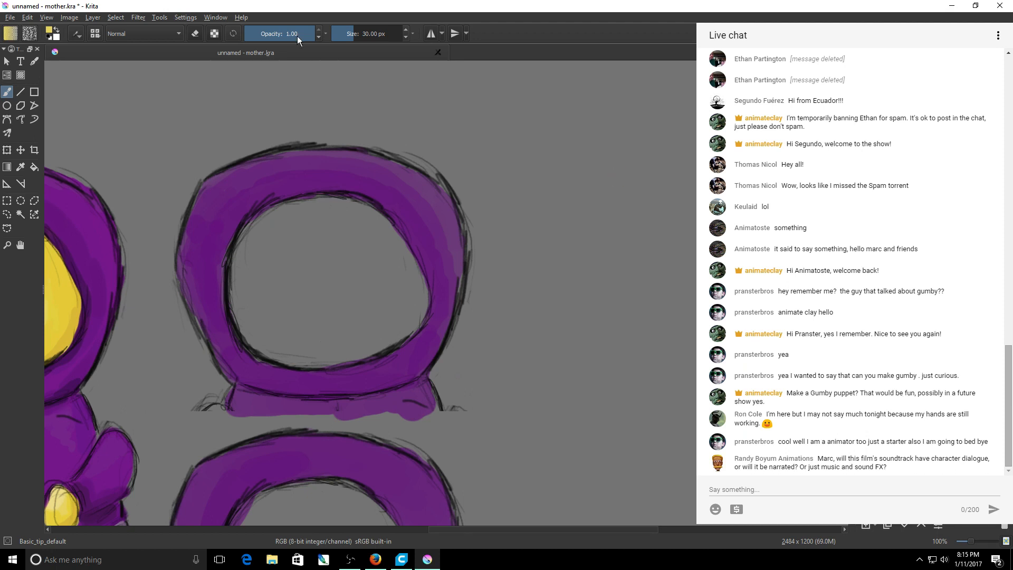
{"action": "left_click", "coordinate": [363, 37]}
{"action": "mouse_move", "coordinate": [344, 282]}
{"action": "left_mouse_down"}
{"action": "mouse_move", "coordinate": [302, 234]}
{"action": "mouse_move", "coordinate": [243, 271]}
{"action": "mouse_move", "coordinate": [265, 337]}
{"action": "mouse_move", "coordinate": [314, 346]}
{"action": "mouse_move", "coordinate": [340, 315]}
{"action": "mouse_move", "coordinate": [388, 326]}
{"action": "mouse_move", "coordinate": [411, 305]}
{"action": "mouse_move", "coordinate": [409, 291]}
{"action": "mouse_move", "coordinate": [369, 226]}
{"action": "mouse_move", "coordinate": [347, 264]}
{"action": "mouse_move", "coordinate": [316, 274]}
{"action": "mouse_move", "coordinate": [268, 269]}
{"action": "mouse_move", "coordinate": [281, 242]}
{"action": "mouse_move", "coordinate": [288, 248]}
{"action": "mouse_move", "coordinate": [270, 315]}
{"action": "mouse_move", "coordinate": [290, 306]}
{"action": "mouse_move", "coordinate": [327, 320]}
{"action": "mouse_move", "coordinate": [334, 223]}
{"action": "mouse_move", "coordinate": [369, 328]}
{"action": "mouse_move", "coordinate": [335, 331]}
{"action": "left_mouse_up"}
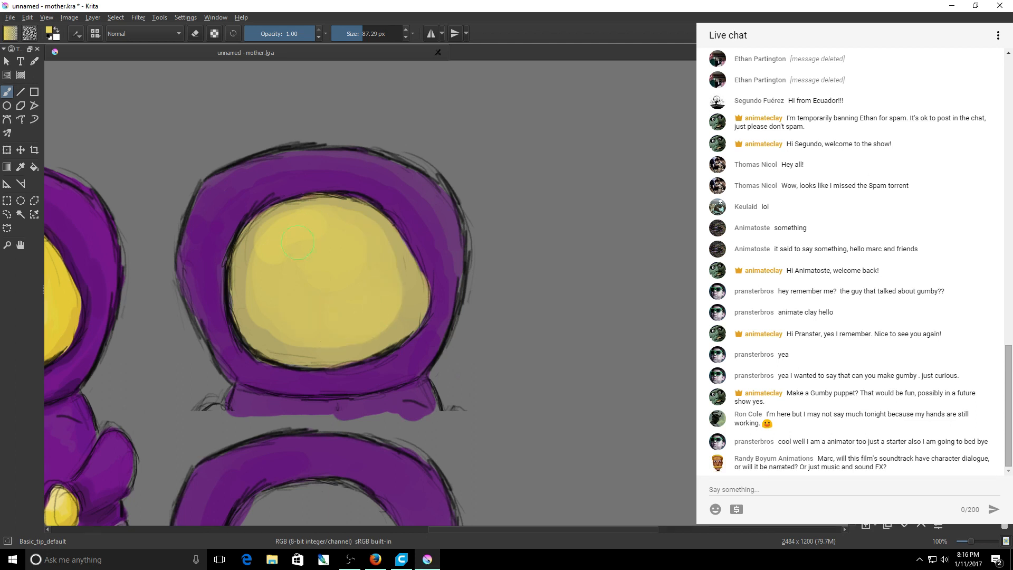
Layer more yellow over the upper and left areas of the upper-right head's face.
{"action": "mouse_move", "coordinate": [292, 229]}
{"action": "left_mouse_down"}
{"action": "mouse_move", "coordinate": [270, 232]}
{"action": "mouse_move", "coordinate": [247, 316]}
{"action": "left_mouse_up"}
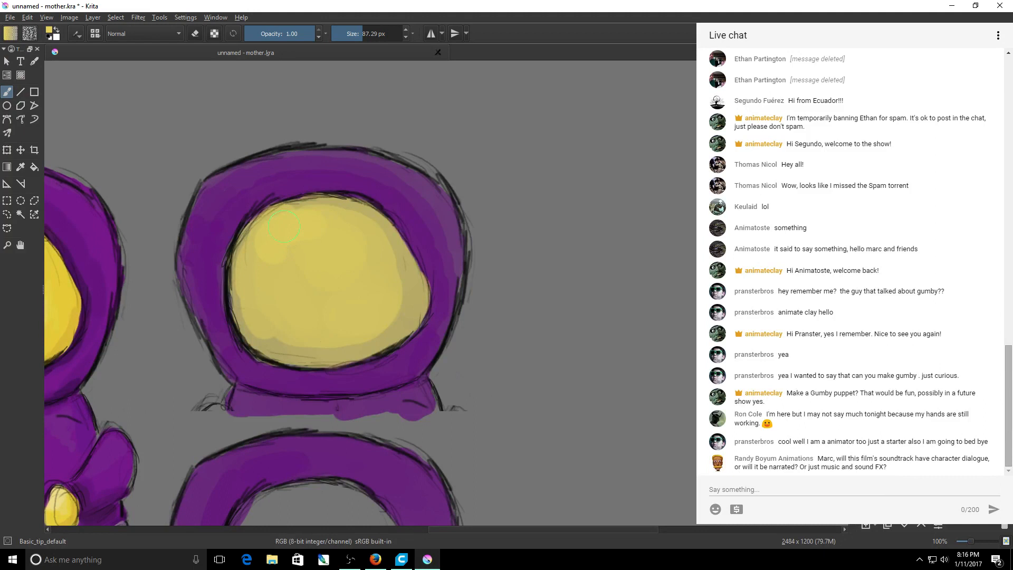
{"action": "mouse_move", "coordinate": [284, 226]}
{"action": "left_mouse_down"}
{"action": "mouse_move", "coordinate": [401, 282]}
{"action": "mouse_move", "coordinate": [379, 312]}
{"action": "left_mouse_up"}
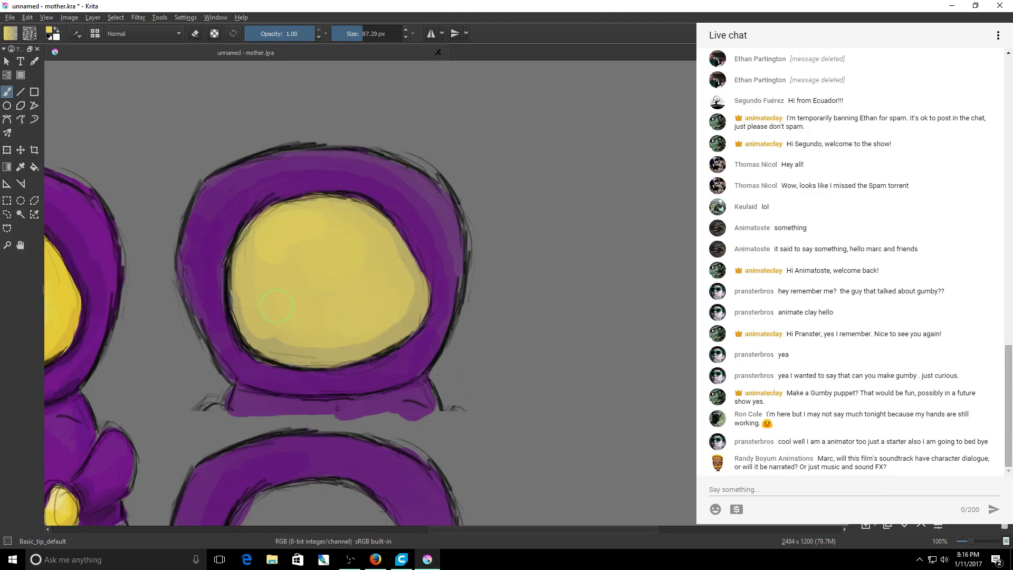
{"action": "left_click_drag", "start_coordinate": [270, 320], "coordinate": [358, 279]}
{"action": "mouse_move", "coordinate": [363, 219]}
{"action": "left_mouse_down"}
{"action": "mouse_move", "coordinate": [260, 241]}
{"action": "mouse_move", "coordinate": [285, 277]}
{"action": "mouse_move", "coordinate": [279, 289]}
{"action": "left_mouse_up"}
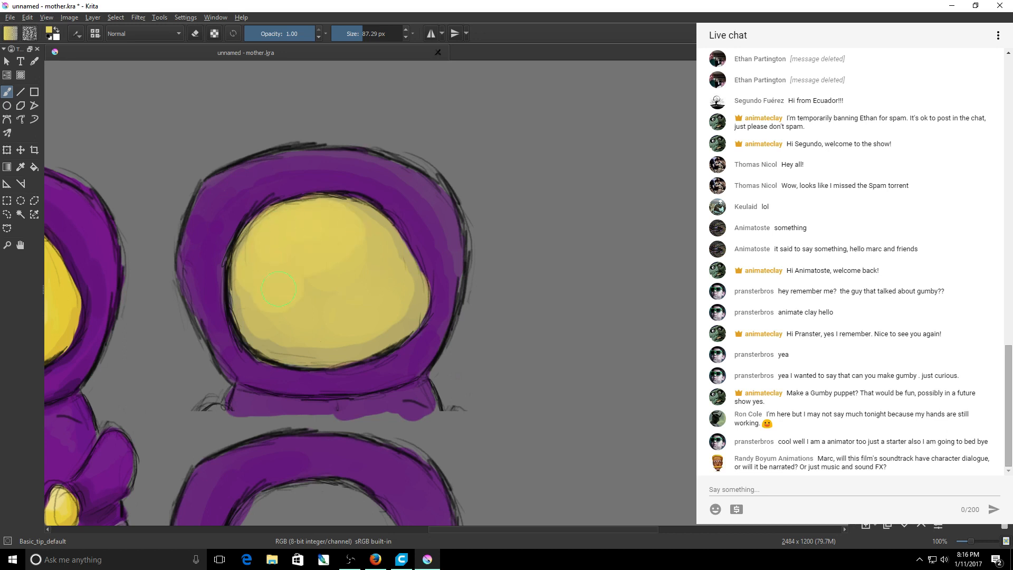
Compare the upper-right face with the finished central one and brush more yellow over its right side.
{"action": "left_click_drag", "start_coordinate": [495, 529], "coordinate": [433, 529]}
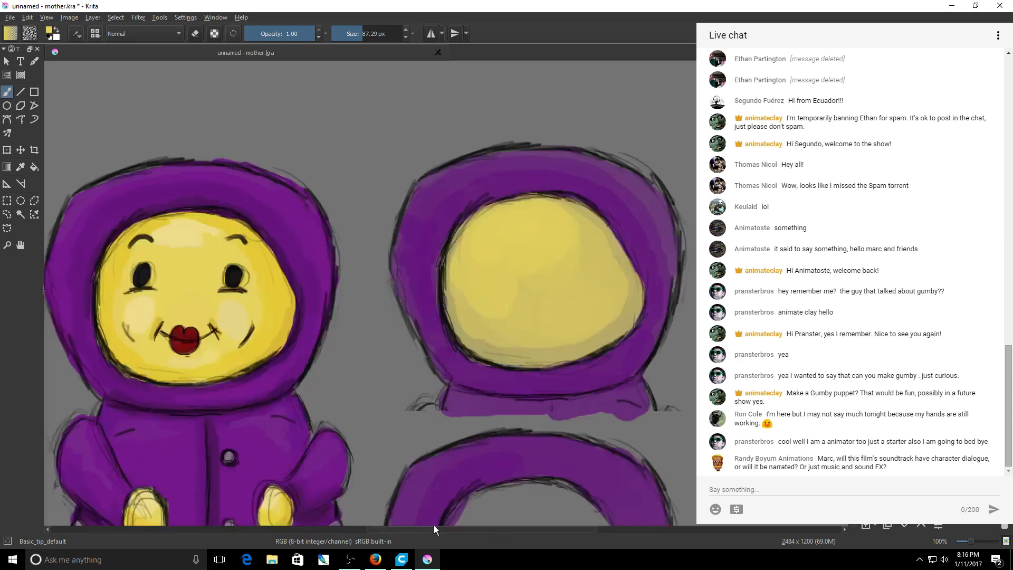
{"action": "key", "text": "minus"}
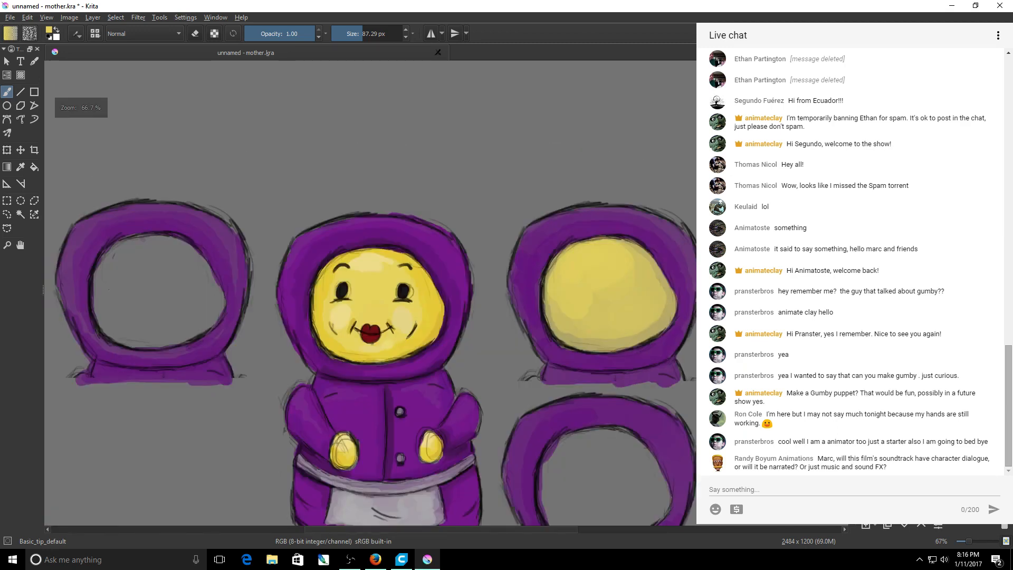
{"action": "key", "text": "plus"}
{"action": "scroll", "coordinate": [369, 293], "scroll_direction": "down", "scroll_amount": 2}
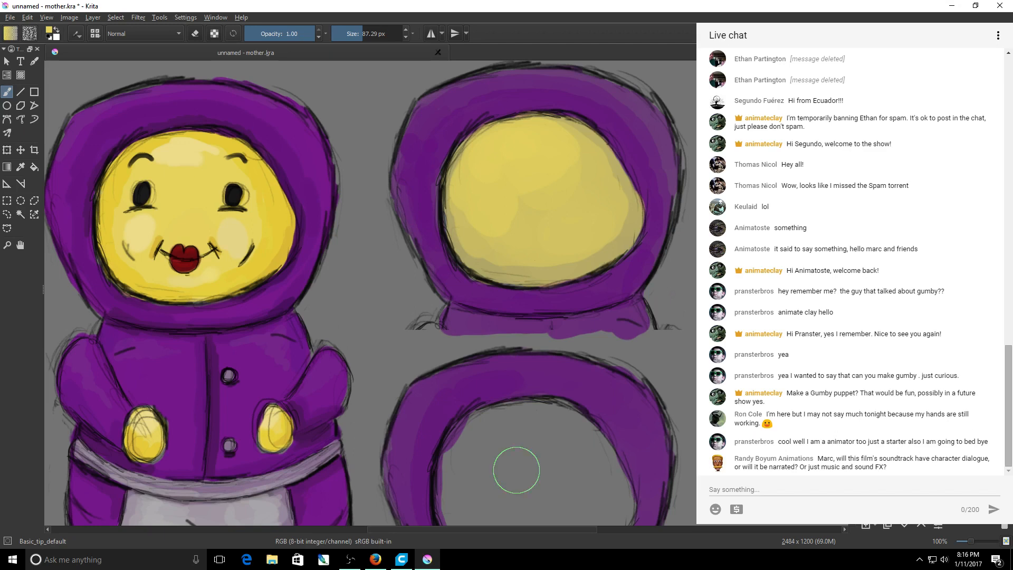
{"action": "scroll", "coordinate": [516, 469], "scroll_direction": "right", "scroll_amount": 5}
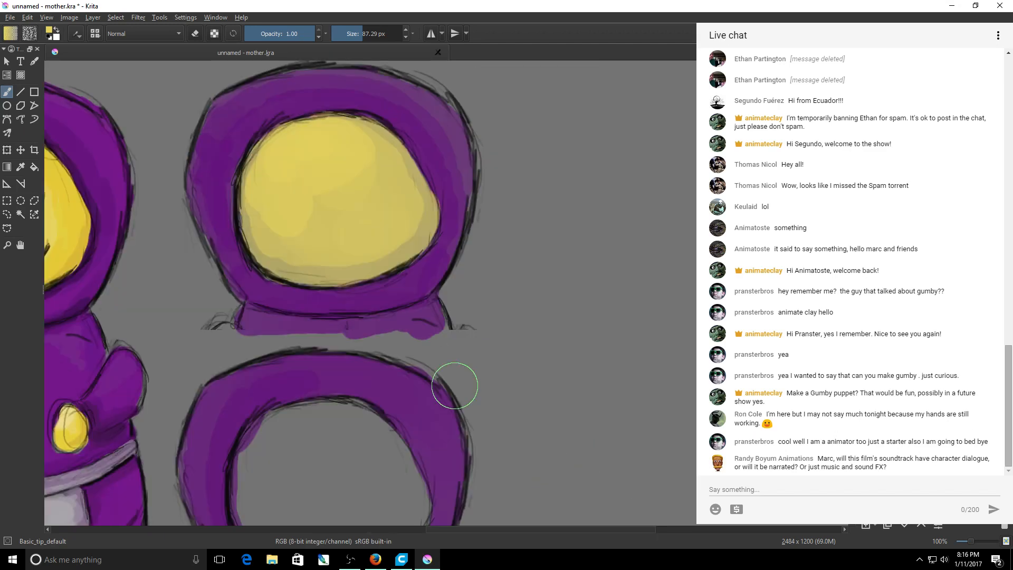
{"action": "mouse_move", "coordinate": [387, 170]}
{"action": "left_mouse_down"}
{"action": "mouse_move", "coordinate": [368, 143]}
{"action": "mouse_move", "coordinate": [351, 144]}
{"action": "mouse_move", "coordinate": [332, 206]}
{"action": "mouse_move", "coordinate": [337, 192]}
{"action": "mouse_move", "coordinate": [393, 178]}
{"action": "left_mouse_up"}
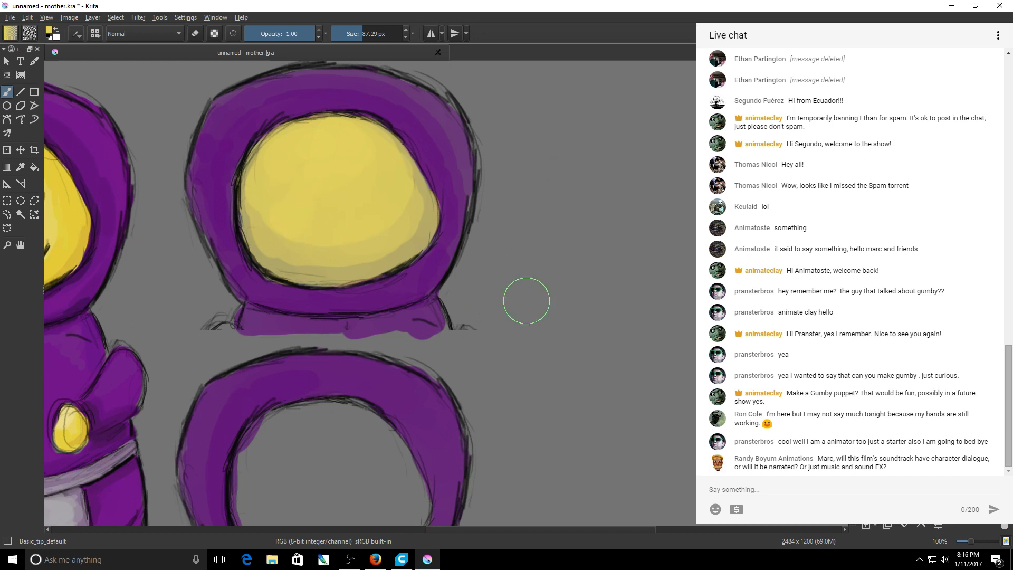
Fill the lower-right head's face with layered yellow, building up extra colour over its upper and left areas.
{"action": "scroll", "coordinate": [264, 292], "scroll_direction": "down", "scroll_amount": 3}
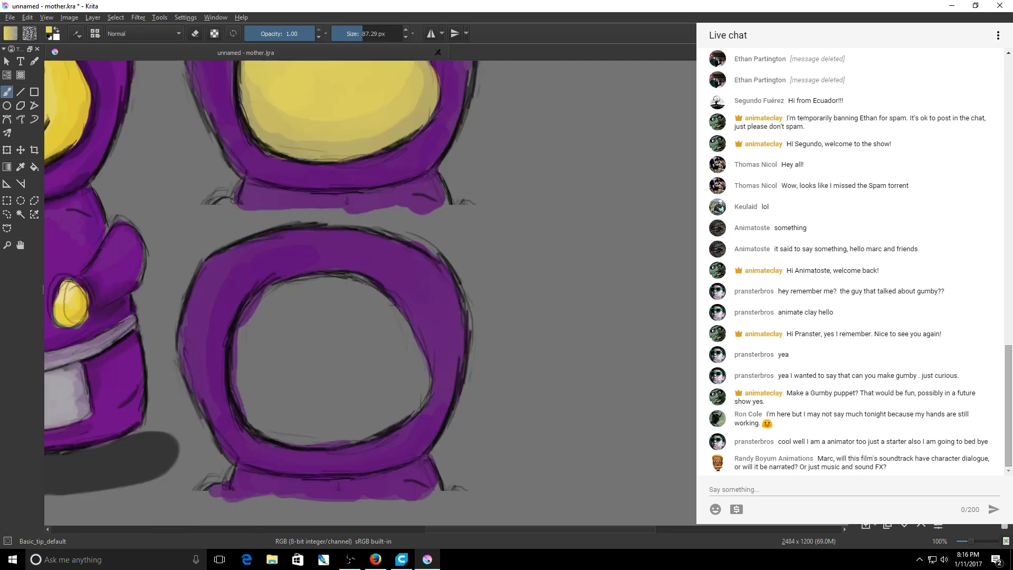
{"action": "scroll", "coordinate": [264, 293], "scroll_direction": "down", "scroll_amount": 2}
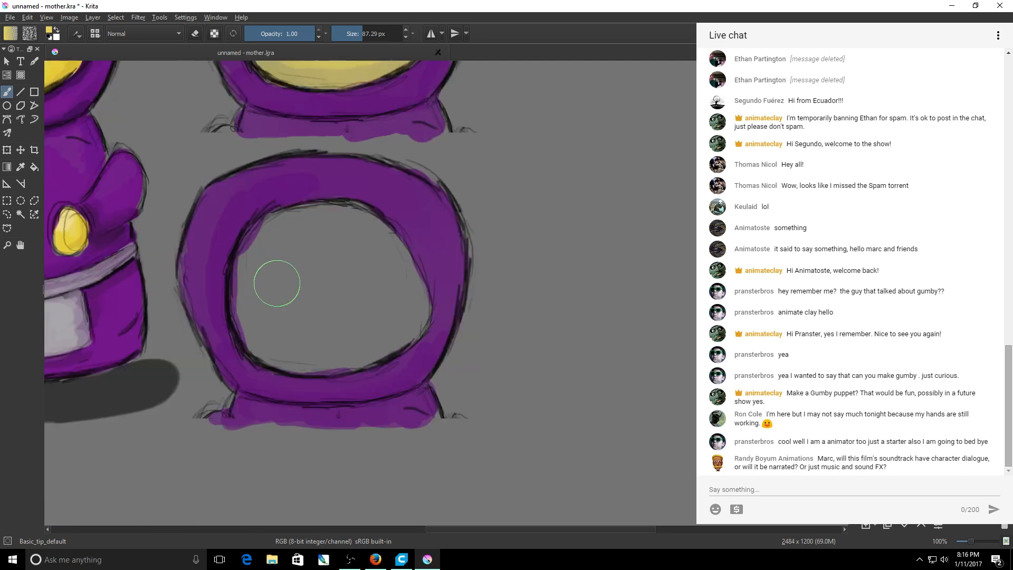
{"action": "mouse_move", "coordinate": [276, 283]}
{"action": "left_mouse_down"}
{"action": "mouse_move", "coordinate": [268, 243]}
{"action": "mouse_move", "coordinate": [325, 220]}
{"action": "mouse_move", "coordinate": [360, 230]}
{"action": "mouse_move", "coordinate": [368, 264]}
{"action": "mouse_move", "coordinate": [398, 286]}
{"action": "mouse_move", "coordinate": [391, 331]}
{"action": "mouse_move", "coordinate": [272, 339]}
{"action": "mouse_move", "coordinate": [255, 318]}
{"action": "mouse_move", "coordinate": [269, 347]}
{"action": "mouse_move", "coordinate": [288, 349]}
{"action": "mouse_move", "coordinate": [364, 313]}
{"action": "mouse_move", "coordinate": [304, 277]}
{"action": "mouse_move", "coordinate": [304, 227]}
{"action": "mouse_move", "coordinate": [291, 242]}
{"action": "mouse_move", "coordinate": [327, 227]}
{"action": "mouse_move", "coordinate": [350, 235]}
{"action": "mouse_move", "coordinate": [340, 224]}
{"action": "mouse_move", "coordinate": [371, 237]}
{"action": "mouse_move", "coordinate": [302, 273]}
{"action": "mouse_move", "coordinate": [292, 266]}
{"action": "mouse_move", "coordinate": [267, 313]}
{"action": "mouse_move", "coordinate": [327, 303]}
{"action": "mouse_move", "coordinate": [380, 322]}
{"action": "mouse_move", "coordinate": [373, 290]}
{"action": "mouse_move", "coordinate": [330, 328]}
{"action": "mouse_move", "coordinate": [357, 347]}
{"action": "left_mouse_up"}
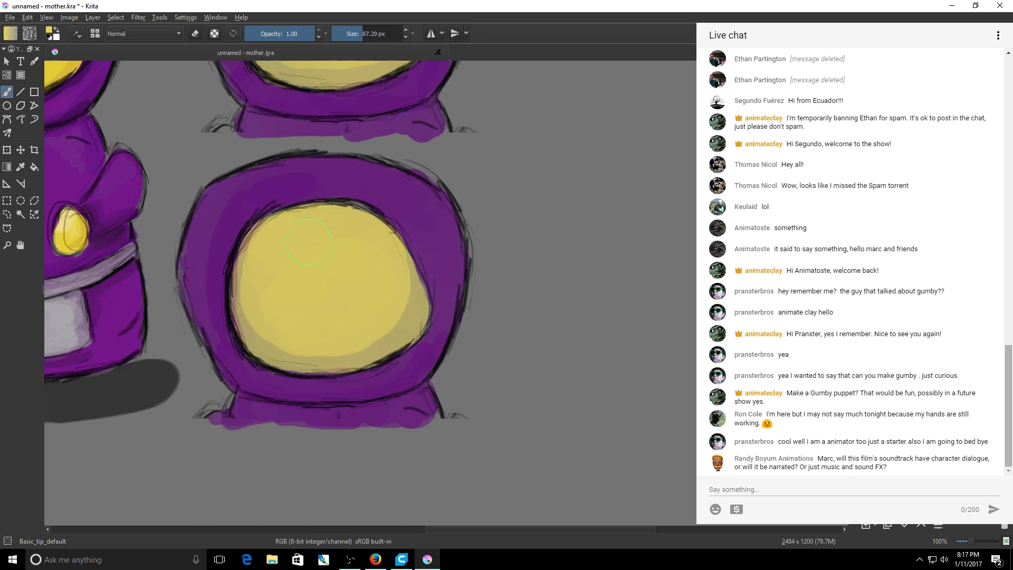
{"action": "mouse_move", "coordinate": [308, 242]}
{"action": "left_mouse_down"}
{"action": "mouse_move", "coordinate": [298, 248]}
{"action": "mouse_move", "coordinate": [369, 232]}
{"action": "mouse_move", "coordinate": [348, 279]}
{"action": "mouse_move", "coordinate": [314, 253]}
{"action": "left_mouse_up"}
{"action": "mouse_move", "coordinate": [270, 277]}
{"action": "left_mouse_down"}
{"action": "mouse_move", "coordinate": [266, 292]}
{"action": "mouse_move", "coordinate": [317, 287]}
{"action": "mouse_move", "coordinate": [337, 309]}
{"action": "mouse_move", "coordinate": [322, 252]}
{"action": "left_mouse_up"}
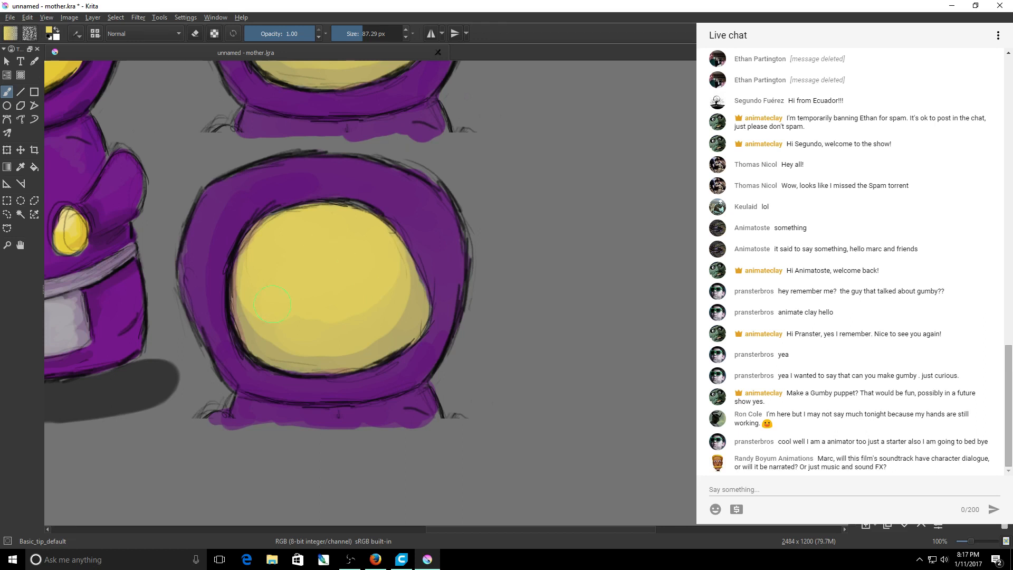
{"action": "left_click_drag", "start_coordinate": [272, 304], "coordinate": [293, 313]}
Fill the empty face of the head beside the central figure's left side with layered yellow.
{"action": "left_click_drag", "start_coordinate": [575, 529], "coordinate": [396, 530]}
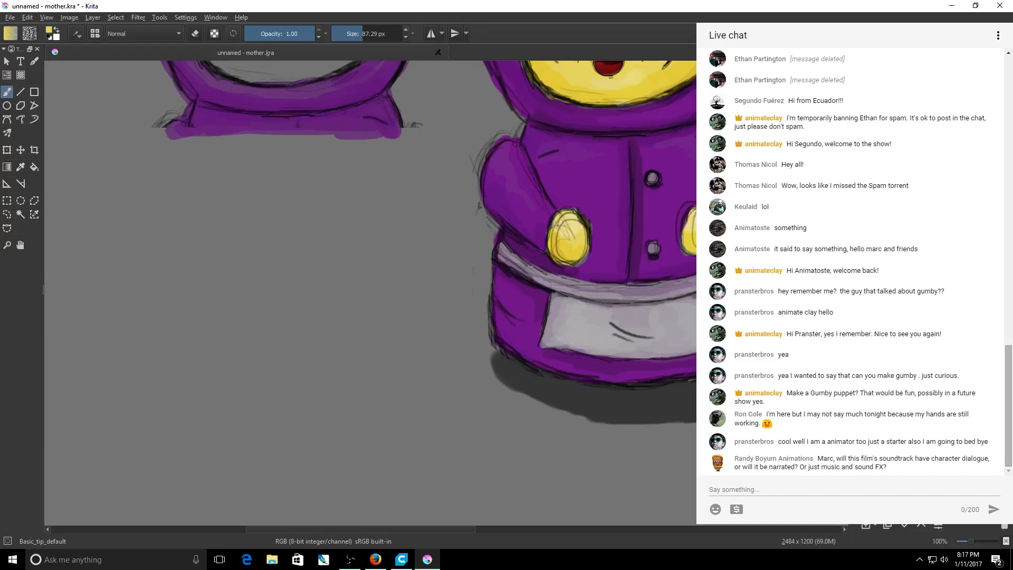
{"action": "left_click_drag", "start_coordinate": [851, 279], "coordinate": [851, 186]}
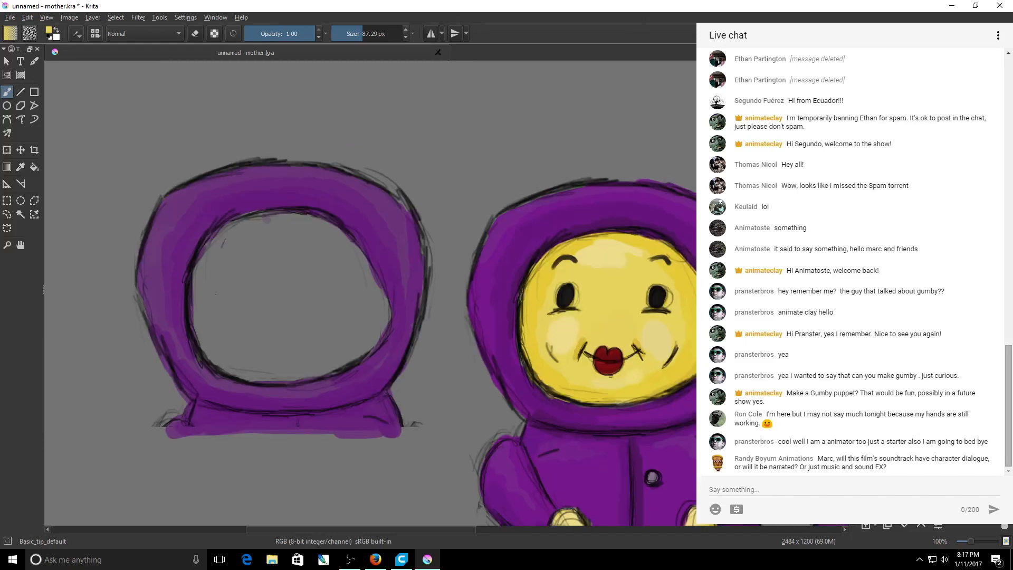
{"action": "mouse_move", "coordinate": [274, 301]}
{"action": "left_mouse_down"}
{"action": "mouse_move", "coordinate": [269, 248]}
{"action": "mouse_move", "coordinate": [232, 254]}
{"action": "mouse_move", "coordinate": [276, 230]}
{"action": "mouse_move", "coordinate": [221, 272]}
{"action": "mouse_move", "coordinate": [261, 360]}
{"action": "mouse_move", "coordinate": [372, 312]}
{"action": "mouse_move", "coordinate": [337, 246]}
{"action": "mouse_move", "coordinate": [264, 227]}
{"action": "mouse_move", "coordinate": [294, 278]}
{"action": "mouse_move", "coordinate": [317, 258]}
{"action": "mouse_move", "coordinate": [243, 254]}
{"action": "mouse_move", "coordinate": [244, 309]}
{"action": "mouse_move", "coordinate": [270, 246]}
{"action": "mouse_move", "coordinate": [240, 269]}
{"action": "mouse_move", "coordinate": [274, 240]}
{"action": "mouse_move", "coordinate": [343, 258]}
{"action": "mouse_move", "coordinate": [329, 303]}
{"action": "mouse_move", "coordinate": [228, 293]}
{"action": "left_mouse_up"}
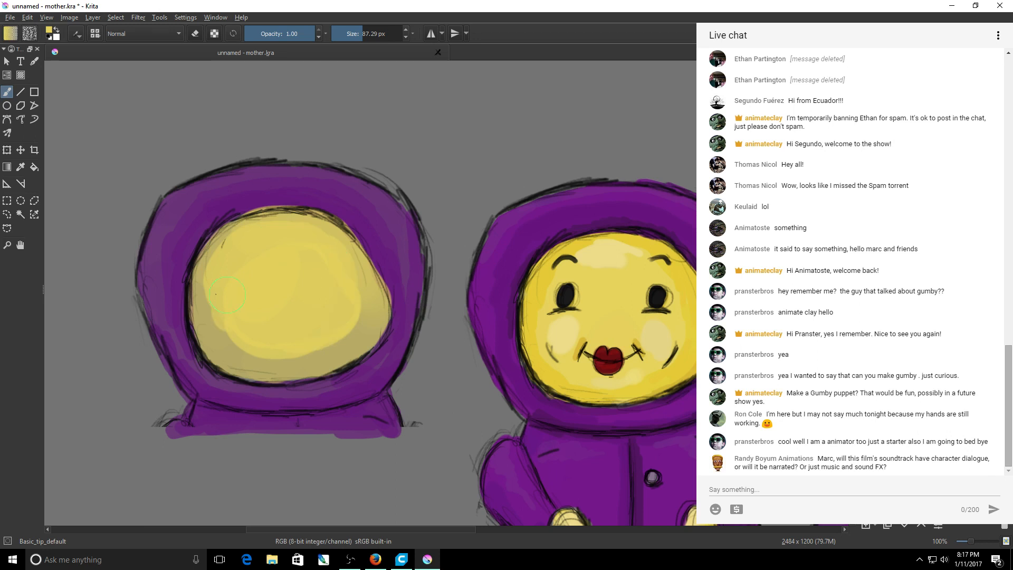
{"action": "mouse_move", "coordinate": [227, 293]}
{"action": "left_mouse_down"}
{"action": "mouse_move", "coordinate": [295, 354]}
{"action": "mouse_move", "coordinate": [265, 348]}
{"action": "mouse_move", "coordinate": [353, 311]}
{"action": "mouse_move", "coordinate": [254, 244]}
{"action": "mouse_move", "coordinate": [217, 281]}
{"action": "mouse_move", "coordinate": [237, 321]}
{"action": "mouse_move", "coordinate": [227, 351]}
{"action": "left_mouse_up"}
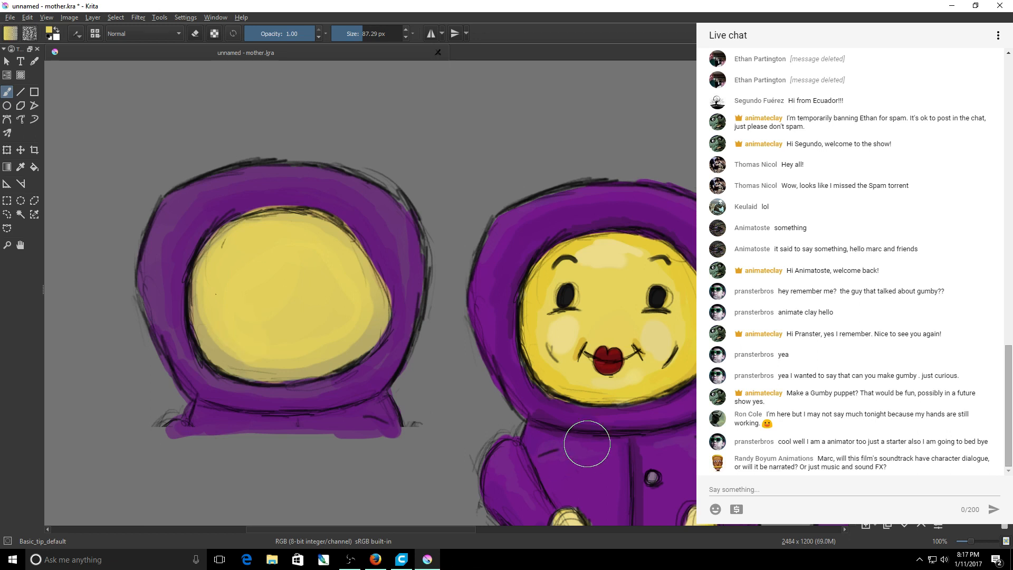
Reset the paint colour to black, set the brush size to 5.17 px and undo the test scribbles between the figures.
{"action": "left_click_drag", "start_coordinate": [470, 531], "coordinate": [490, 543]}
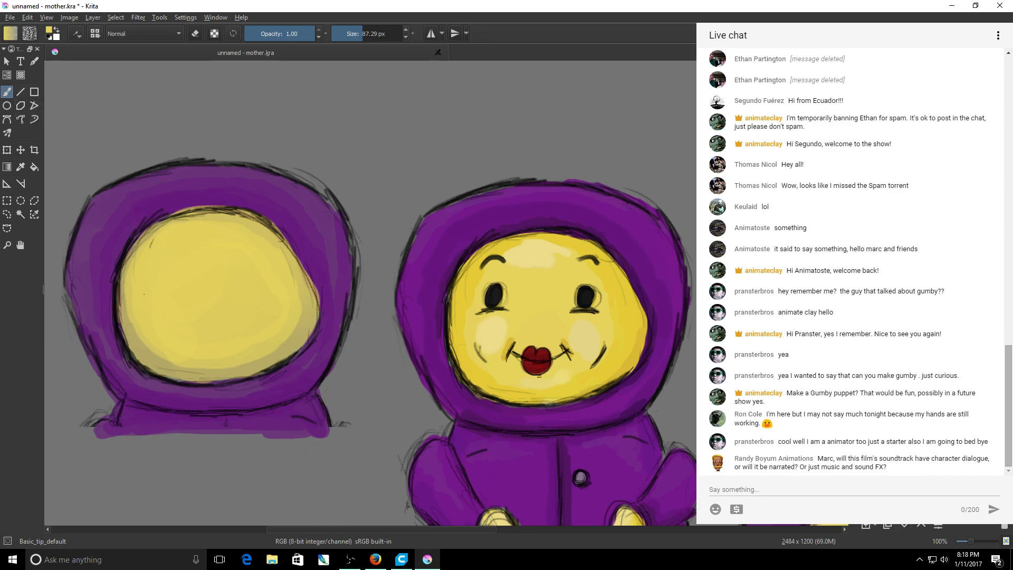
{"action": "key", "text": "d"}
{"action": "left_click_drag", "start_coordinate": [363, 35], "coordinate": [347, 33]}
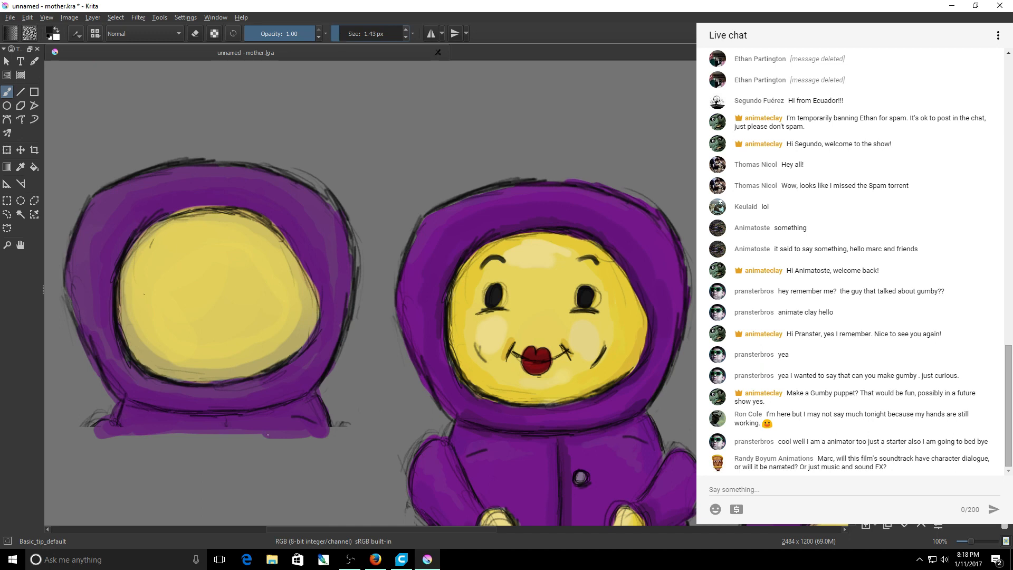
{"action": "left_click_drag", "start_coordinate": [351, 256], "coordinate": [375, 236]}
{"action": "key", "text": "ctrl+z"}
{"action": "left_click", "coordinate": [344, 34]}
{"action": "left_click", "coordinate": [344, 35]}
{"action": "left_click_drag", "start_coordinate": [351, 377], "coordinate": [356, 356]}
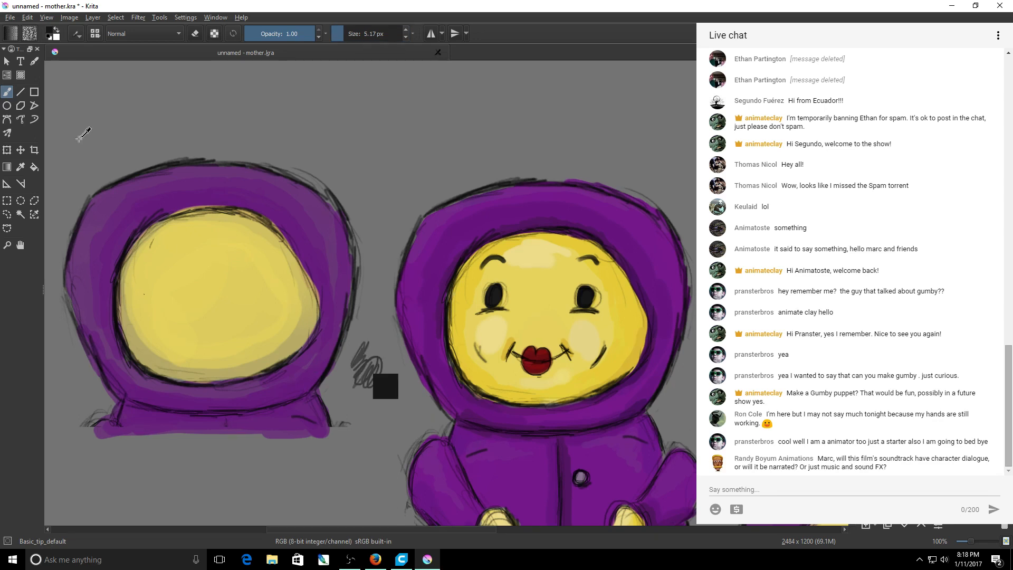
{"action": "key", "text": "ctrl+z"}
{"action": "key", "text": "ctrl+z"}
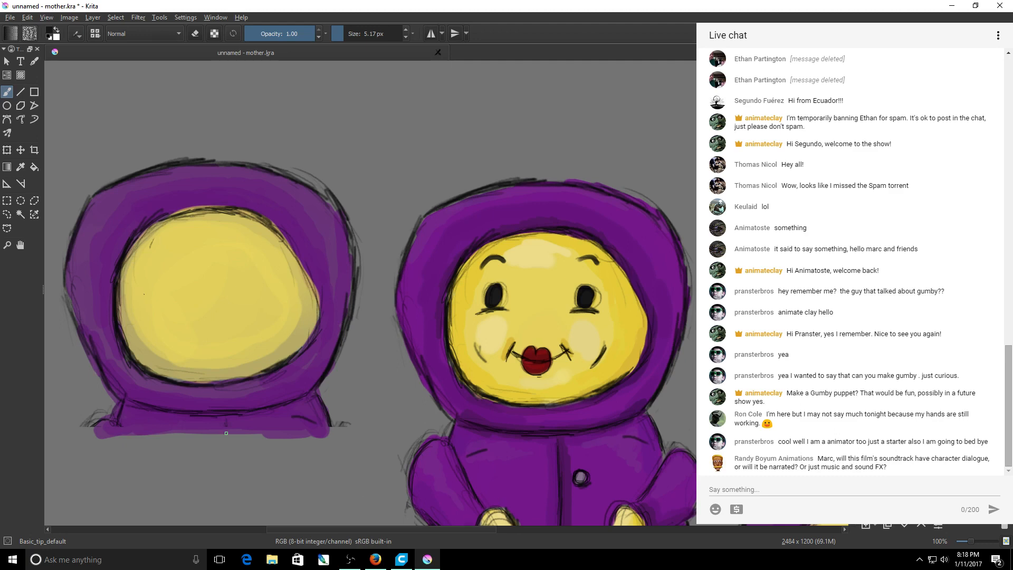
Sketch two upright oval eyes in black on the left head's yellow face.
{"action": "left_click_drag", "start_coordinate": [352, 527], "coordinate": [319, 524]}
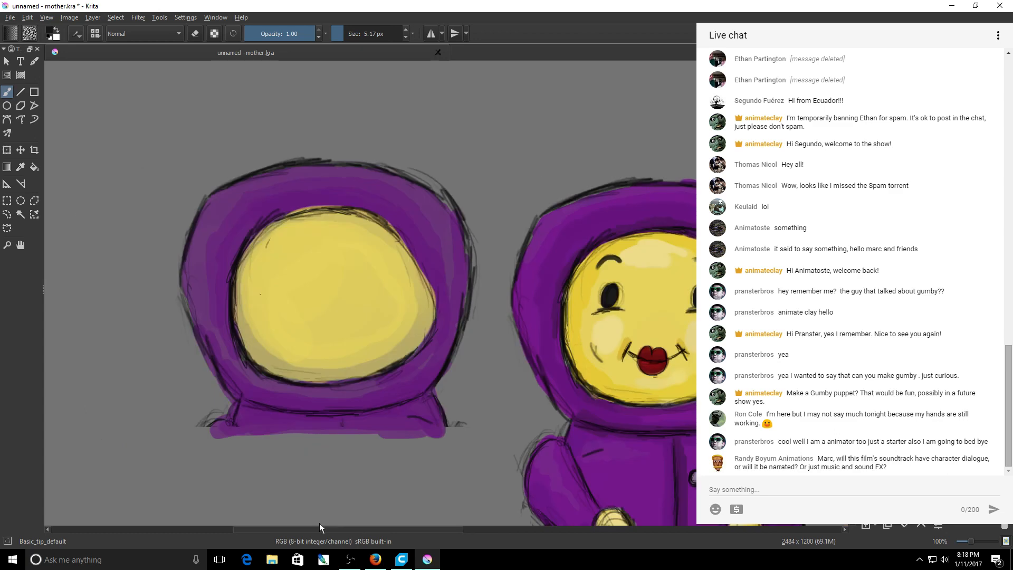
{"action": "scroll", "coordinate": [406, 167], "scroll_direction": "up", "scroll_amount": 3}
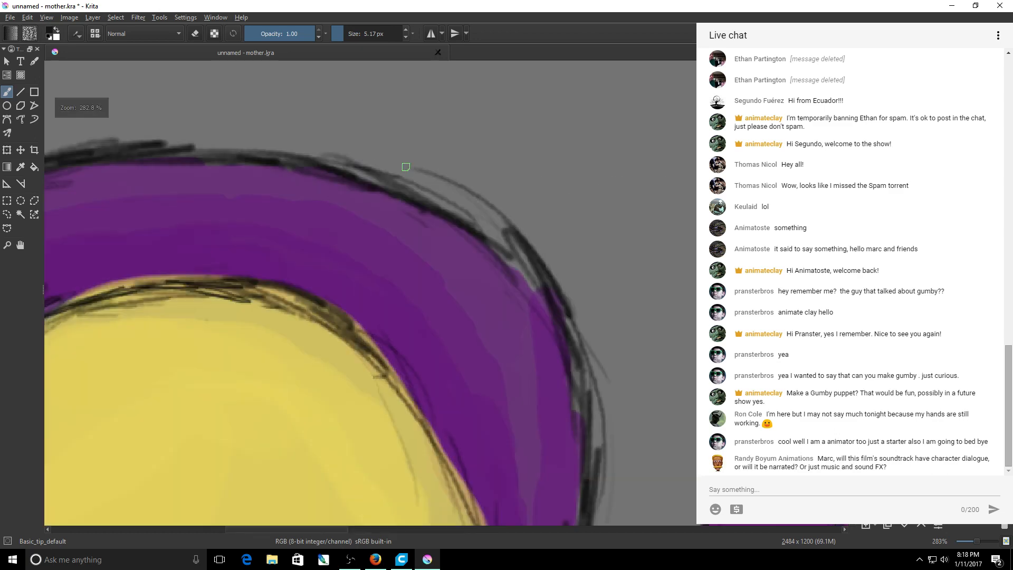
{"action": "scroll", "coordinate": [406, 167], "scroll_direction": "down", "scroll_amount": 2}
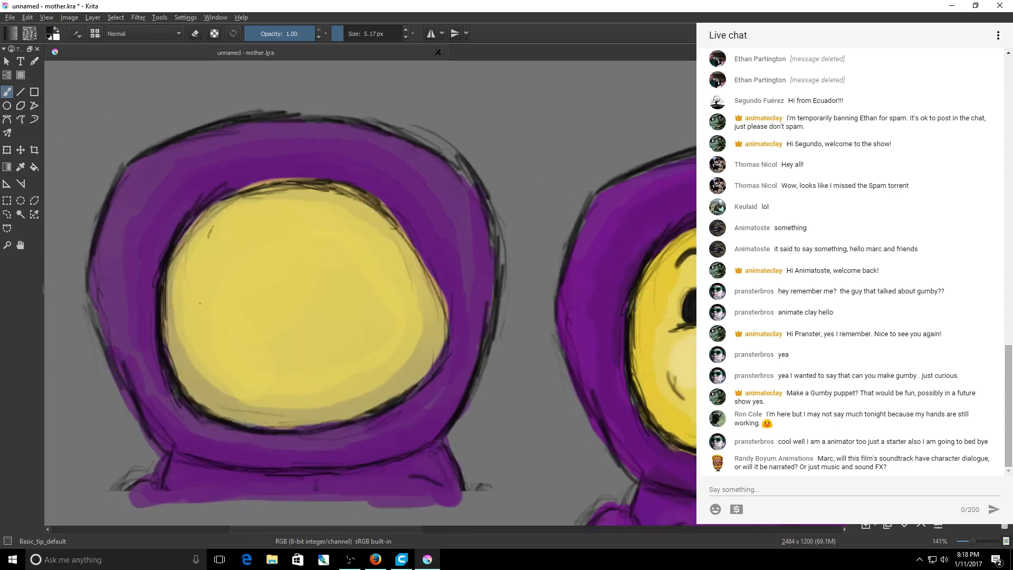
{"action": "scroll", "coordinate": [371, 293], "scroll_direction": "down", "scroll_amount": 1}
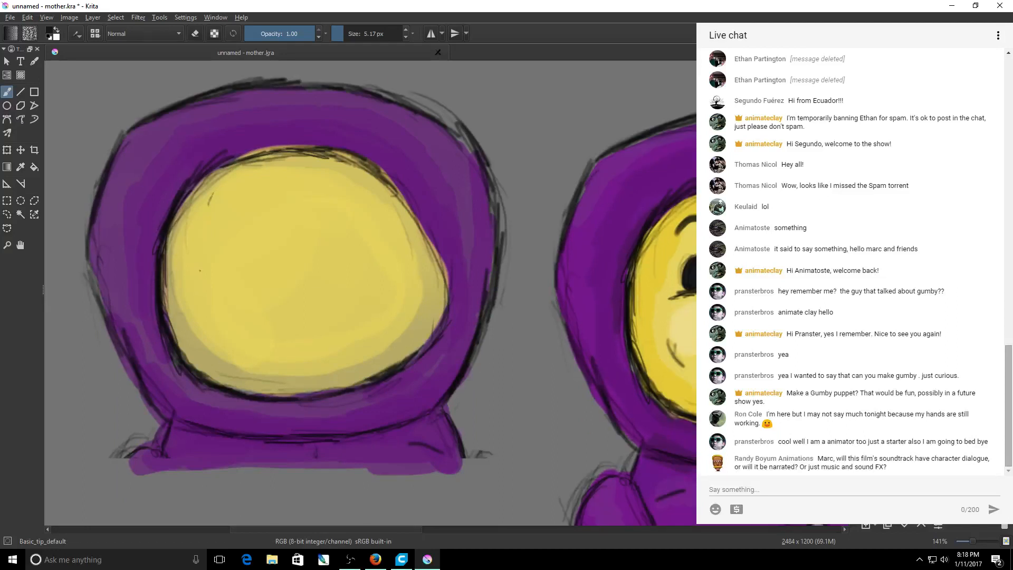
{"action": "scroll", "coordinate": [370, 293], "scroll_direction": "up", "scroll_amount": 1}
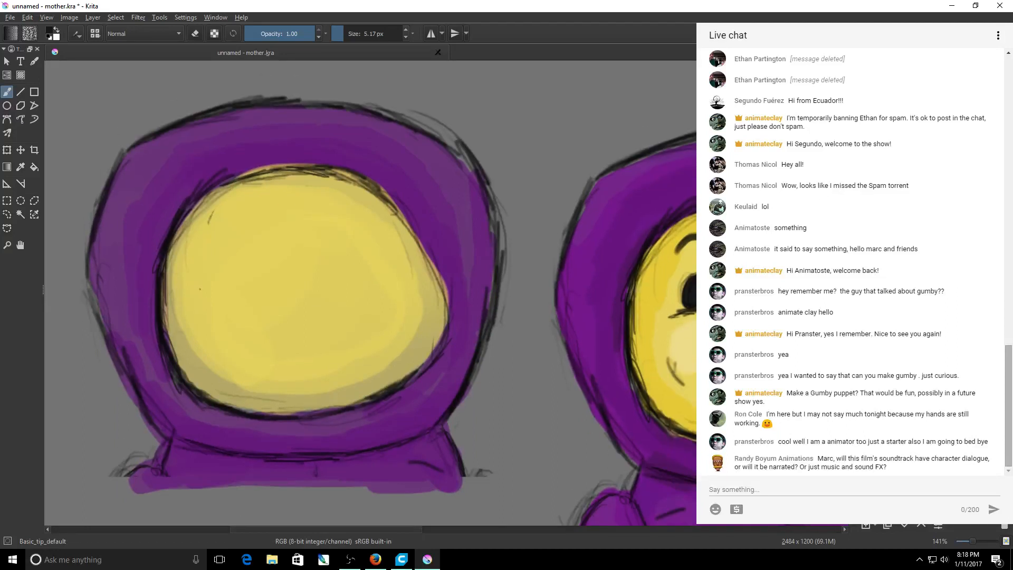
{"action": "scroll", "coordinate": [156, 307], "scroll_direction": "up", "scroll_amount": 1}
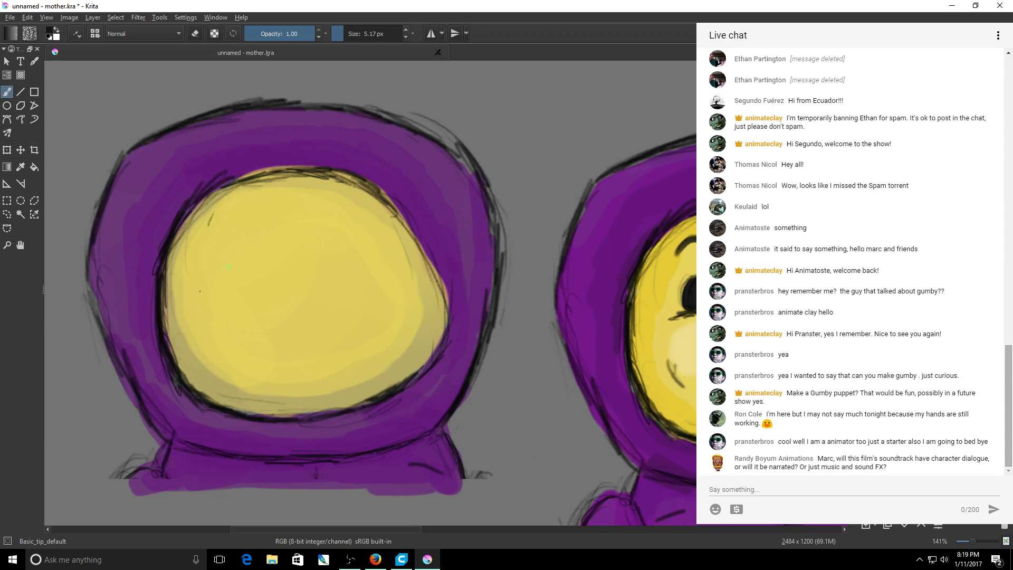
{"action": "mouse_move", "coordinate": [230, 255]}
{"action": "left_mouse_down"}
{"action": "mouse_move", "coordinate": [231, 292]}
{"action": "mouse_move", "coordinate": [230, 256]}
{"action": "mouse_move", "coordinate": [241, 275]}
{"action": "left_mouse_up"}
{"action": "left_click_drag", "start_coordinate": [370, 252], "coordinate": [361, 278]}
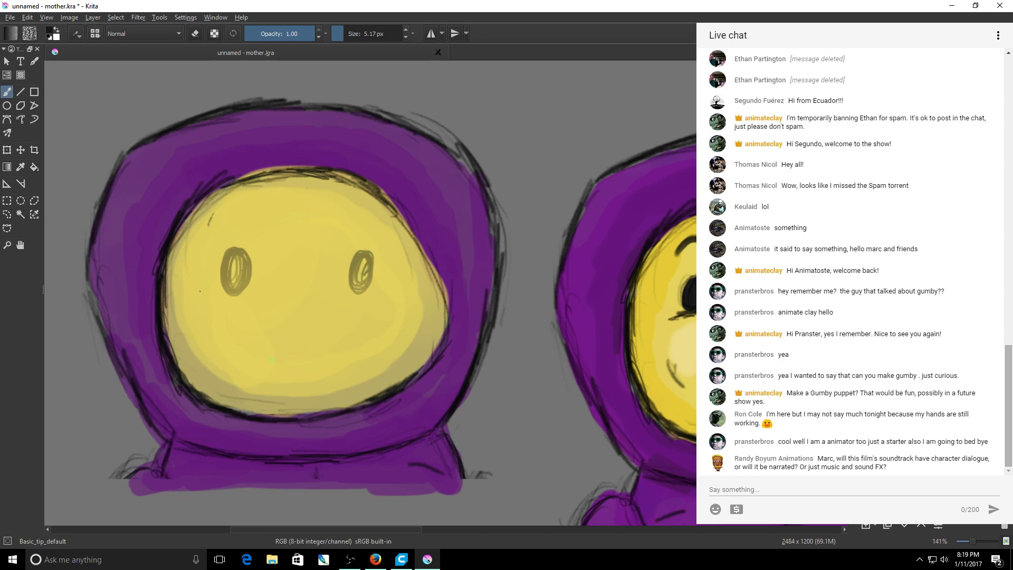
{"action": "mouse_move", "coordinate": [235, 383]}
{"action": "left_mouse_down"}
{"action": "mouse_move", "coordinate": [243, 364]}
{"action": "mouse_move", "coordinate": [316, 352]}
{"action": "mouse_move", "coordinate": [350, 390]}
{"action": "mouse_move", "coordinate": [229, 377]}
{"action": "left_mouse_up"}
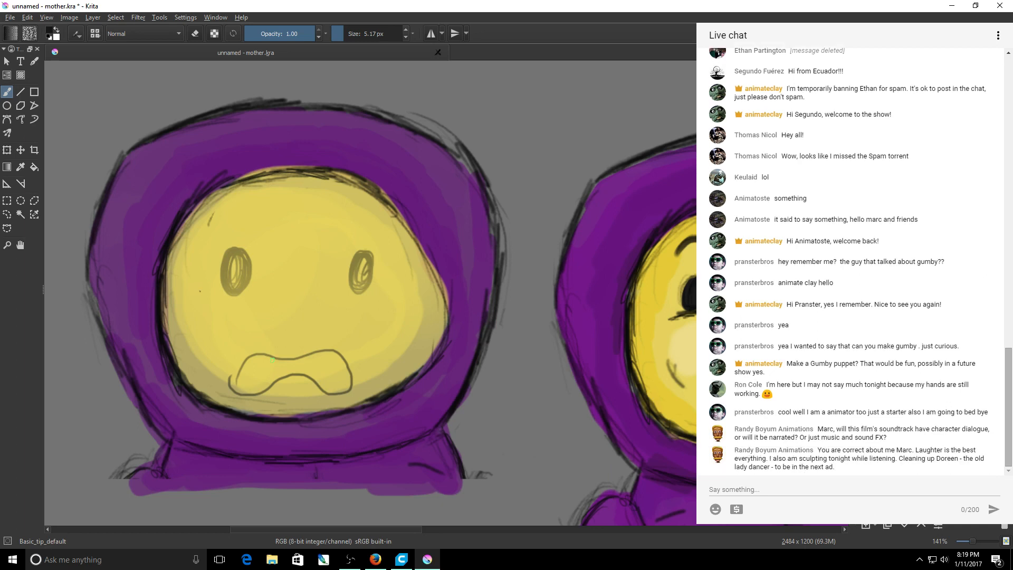
{"action": "key", "text": "ctrl+z"}
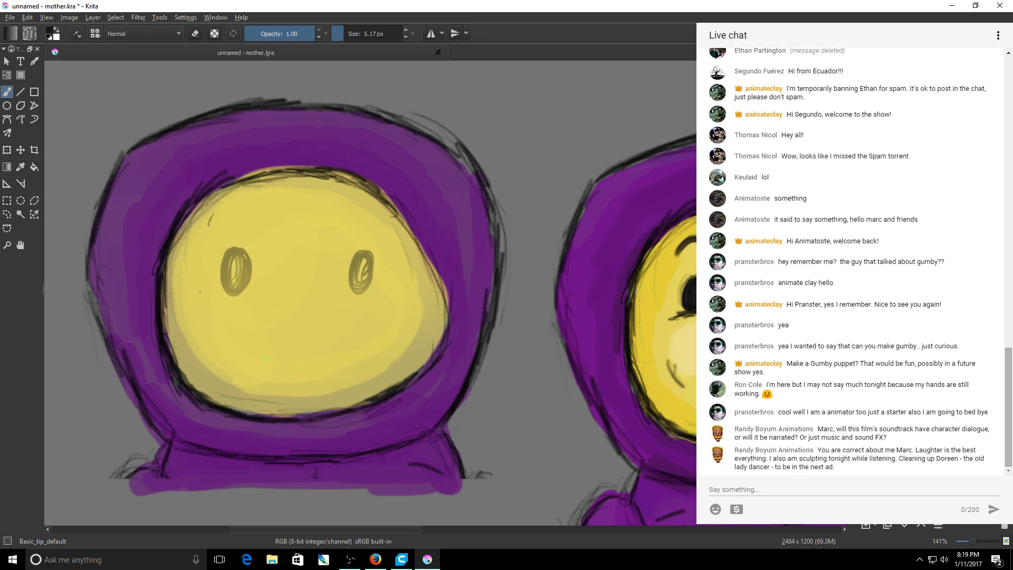
{"action": "mouse_move", "coordinate": [290, 351]}
{"action": "left_mouse_down"}
{"action": "mouse_move", "coordinate": [302, 348]}
{"action": "mouse_move", "coordinate": [337, 381]}
{"action": "mouse_move", "coordinate": [255, 379]}
{"action": "left_mouse_up"}
{"action": "mouse_move", "coordinate": [249, 346]}
{"action": "left_mouse_down"}
{"action": "mouse_move", "coordinate": [302, 348]}
{"action": "mouse_move", "coordinate": [252, 346]}
{"action": "mouse_move", "coordinate": [256, 387]}
{"action": "left_mouse_up"}
{"action": "left_click_drag", "start_coordinate": [259, 349], "coordinate": [264, 369]}
{"action": "mouse_move", "coordinate": [407, 529]}
{"action": "left_mouse_down"}
{"action": "mouse_move", "coordinate": [490, 534]}
{"action": "mouse_move", "coordinate": [413, 533]}
{"action": "left_mouse_up"}
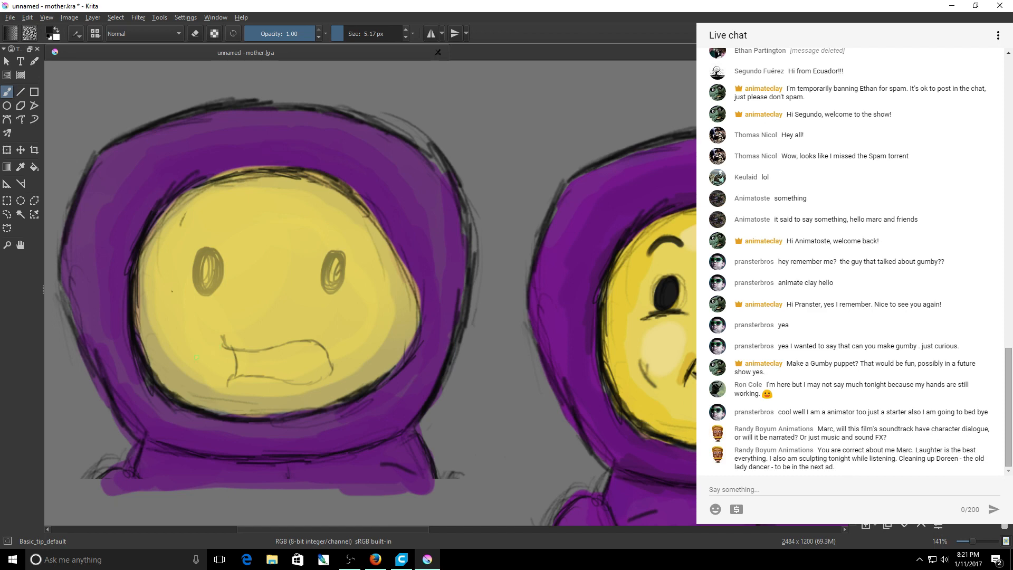
{"action": "key", "text": "ctrl"}
{"action": "key", "text": "ctrl+z"}
{"action": "key", "text": "ctrl+z"}
{"action": "key", "text": "ctrl+z"}
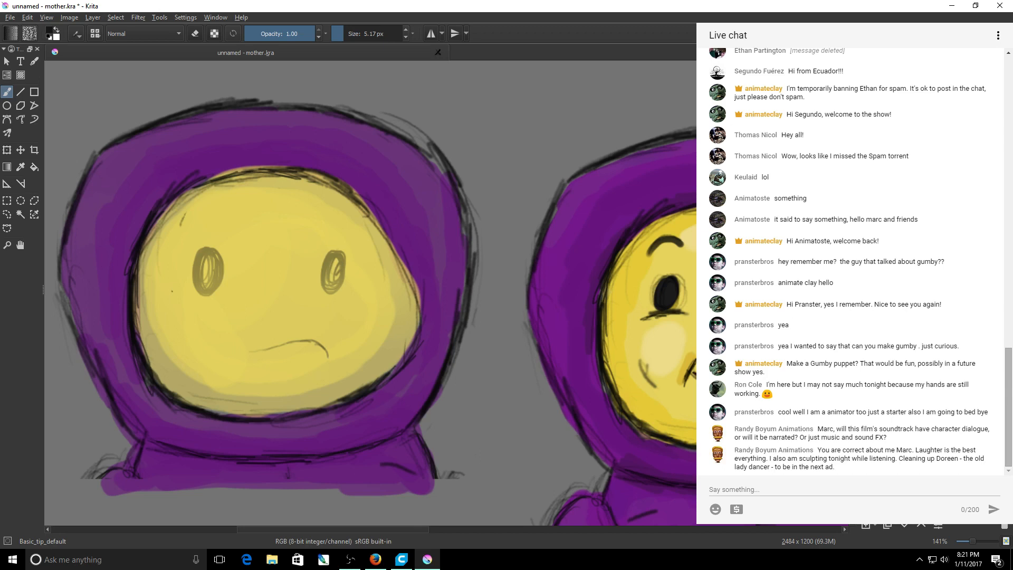
{"action": "key", "text": "ctrl+z"}
{"action": "key", "text": "ctrl+z"}
{"action": "mouse_move", "coordinate": [236, 374]}
{"action": "left_mouse_down"}
{"action": "mouse_move", "coordinate": [324, 346]}
{"action": "mouse_move", "coordinate": [283, 392]}
{"action": "mouse_move", "coordinate": [223, 396]}
{"action": "mouse_move", "coordinate": [226, 358]}
{"action": "mouse_move", "coordinate": [242, 371]}
{"action": "mouse_move", "coordinate": [277, 361]}
{"action": "mouse_move", "coordinate": [223, 352]}
{"action": "mouse_move", "coordinate": [218, 396]}
{"action": "mouse_move", "coordinate": [244, 353]}
{"action": "mouse_move", "coordinate": [300, 396]}
{"action": "mouse_move", "coordinate": [243, 392]}
{"action": "left_mouse_up"}
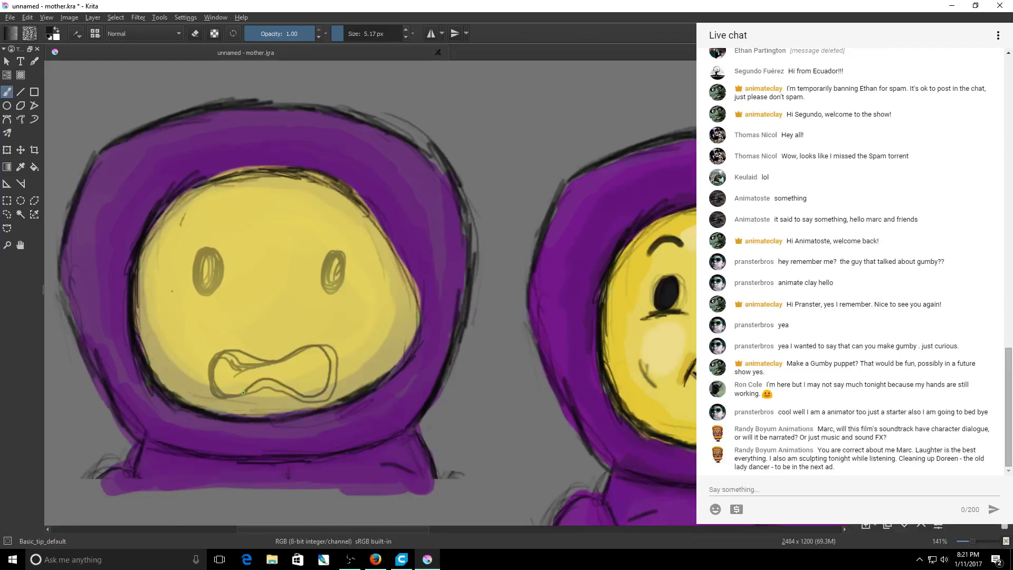
{"action": "key", "text": "ctrl+z"}
{"action": "mouse_move", "coordinate": [224, 384]}
{"action": "left_mouse_down"}
{"action": "mouse_move", "coordinate": [246, 369]}
{"action": "mouse_move", "coordinate": [319, 378]}
{"action": "mouse_move", "coordinate": [329, 351]}
{"action": "mouse_move", "coordinate": [285, 337]}
{"action": "mouse_move", "coordinate": [225, 356]}
{"action": "mouse_move", "coordinate": [231, 382]}
{"action": "left_mouse_up"}
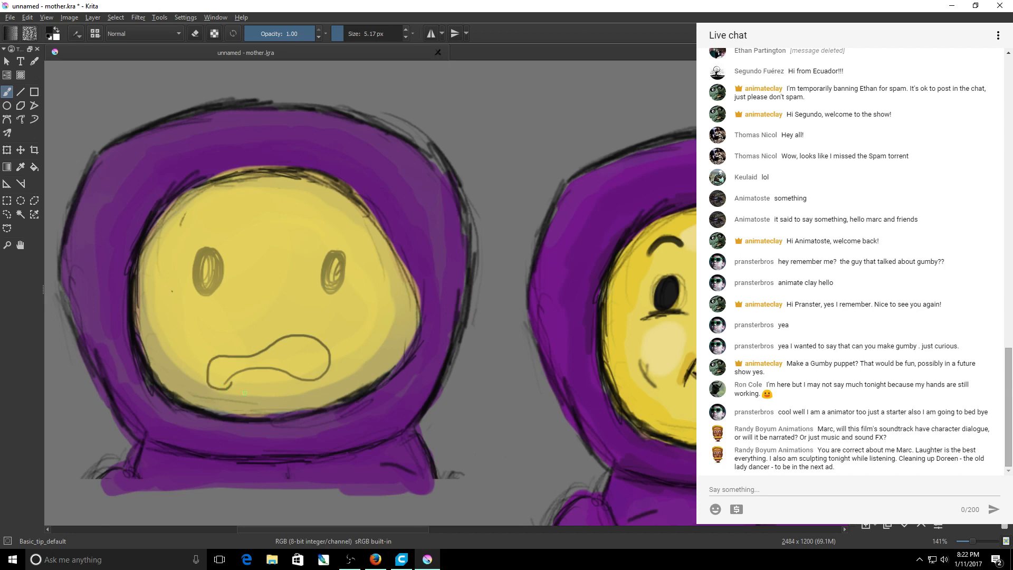
{"action": "key", "text": "ctrl+z"}
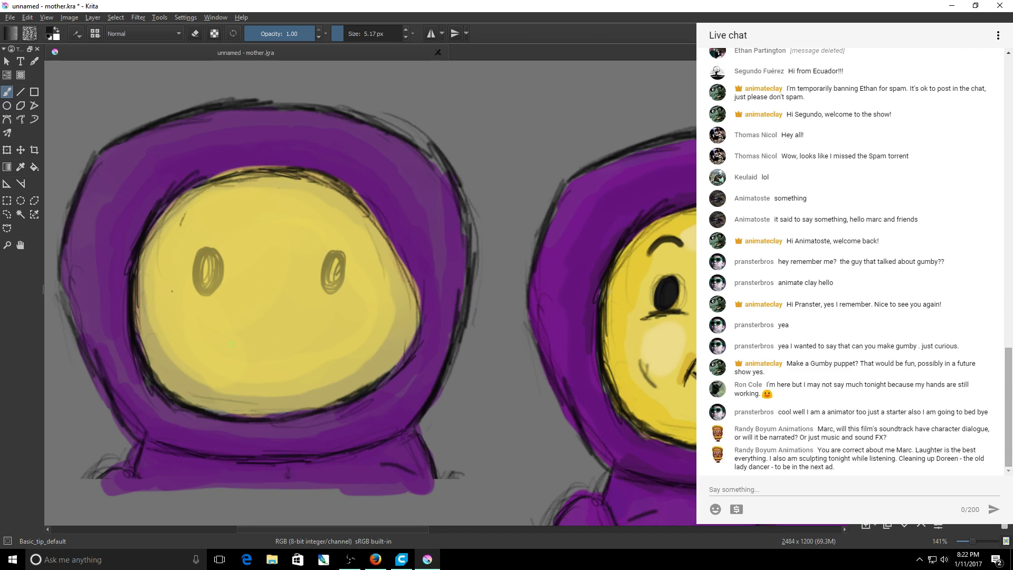
Sketch a wide, wavy mouth with rounded upper and lower lips on the left head's face and darken both eyes.
{"action": "mouse_move", "coordinate": [226, 345]}
{"action": "left_mouse_down"}
{"action": "mouse_move", "coordinate": [328, 337]}
{"action": "mouse_move", "coordinate": [329, 375]}
{"action": "left_mouse_up"}
{"action": "mouse_move", "coordinate": [245, 380]}
{"action": "left_mouse_down"}
{"action": "mouse_move", "coordinate": [325, 372]}
{"action": "mouse_move", "coordinate": [240, 378]}
{"action": "left_mouse_up"}
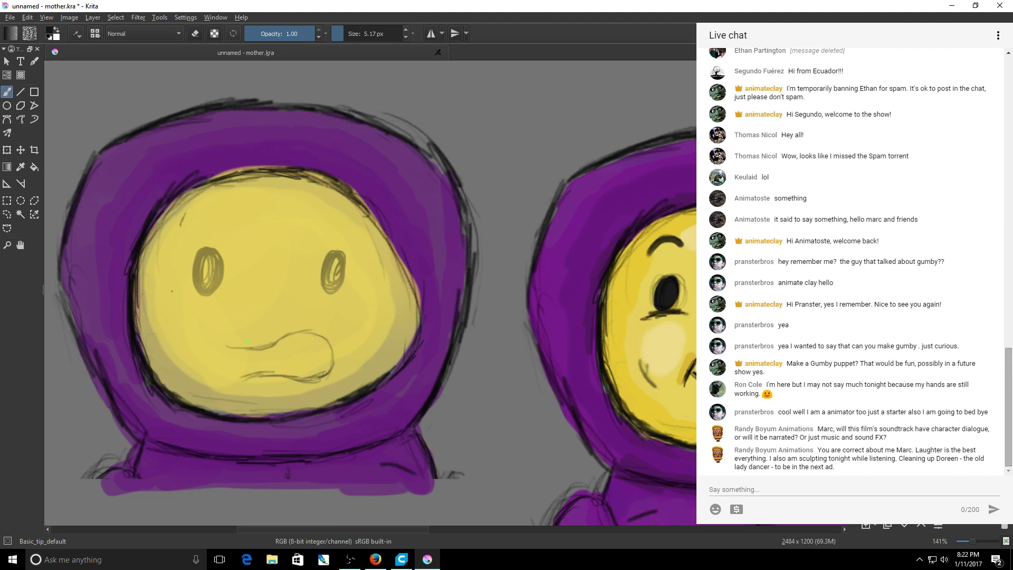
{"action": "mouse_move", "coordinate": [246, 342]}
{"action": "left_mouse_down"}
{"action": "mouse_move", "coordinate": [225, 344]}
{"action": "mouse_move", "coordinate": [297, 335]}
{"action": "mouse_move", "coordinate": [307, 371]}
{"action": "mouse_move", "coordinate": [232, 377]}
{"action": "left_mouse_up"}
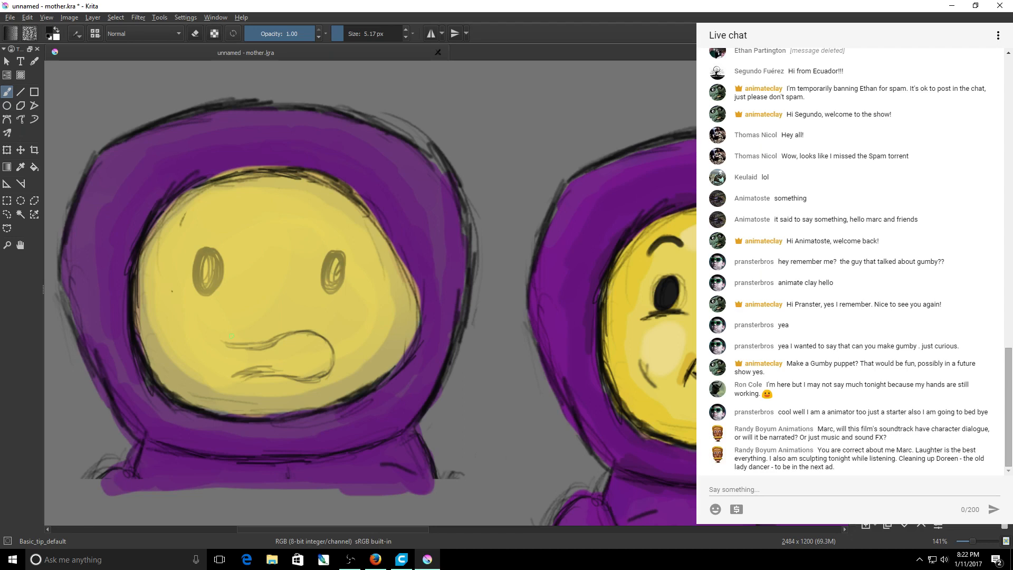
{"action": "left_click_drag", "start_coordinate": [231, 336], "coordinate": [274, 336]}
{"action": "left_click_drag", "start_coordinate": [276, 380], "coordinate": [255, 369]}
{"action": "mouse_move", "coordinate": [219, 341]}
{"action": "left_mouse_down"}
{"action": "mouse_move", "coordinate": [197, 364]}
{"action": "mouse_move", "coordinate": [221, 380]}
{"action": "mouse_move", "coordinate": [198, 373]}
{"action": "left_mouse_up"}
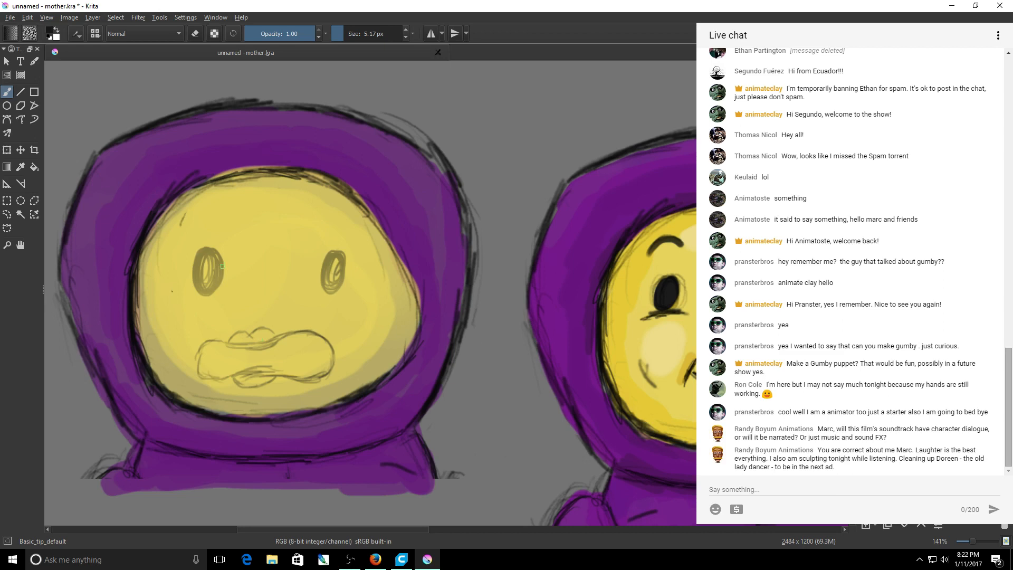
{"action": "mouse_move", "coordinate": [223, 266]}
{"action": "left_mouse_down"}
{"action": "mouse_move", "coordinate": [198, 266]}
{"action": "mouse_move", "coordinate": [210, 254]}
{"action": "mouse_move", "coordinate": [216, 274]}
{"action": "mouse_move", "coordinate": [200, 282]}
{"action": "mouse_move", "coordinate": [213, 261]}
{"action": "left_mouse_up"}
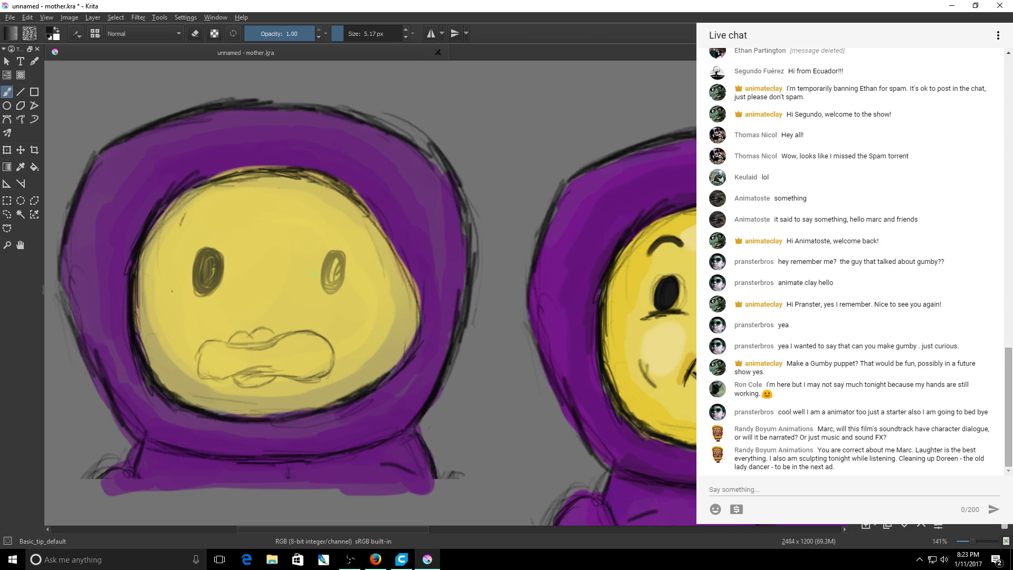
{"action": "mouse_move", "coordinate": [314, 273]}
{"action": "left_mouse_down"}
{"action": "mouse_move", "coordinate": [336, 286]}
{"action": "mouse_move", "coordinate": [342, 274]}
{"action": "left_mouse_up"}
Bend the tablet's global input pressure curve downward so light strokes register less pressure, and apply the settings.
{"action": "left_click", "coordinate": [185, 17]}
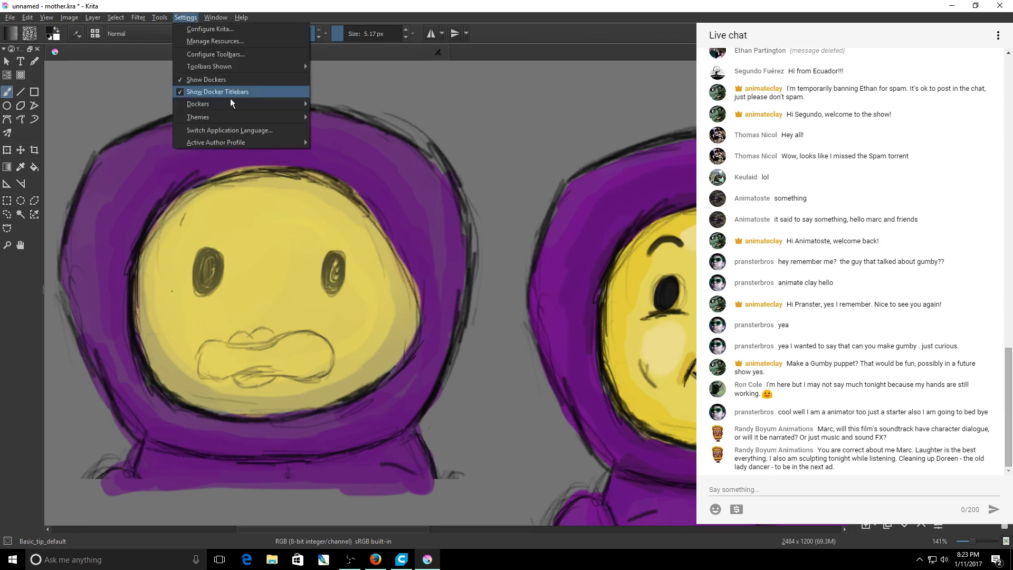
{"action": "left_click", "coordinate": [244, 31]}
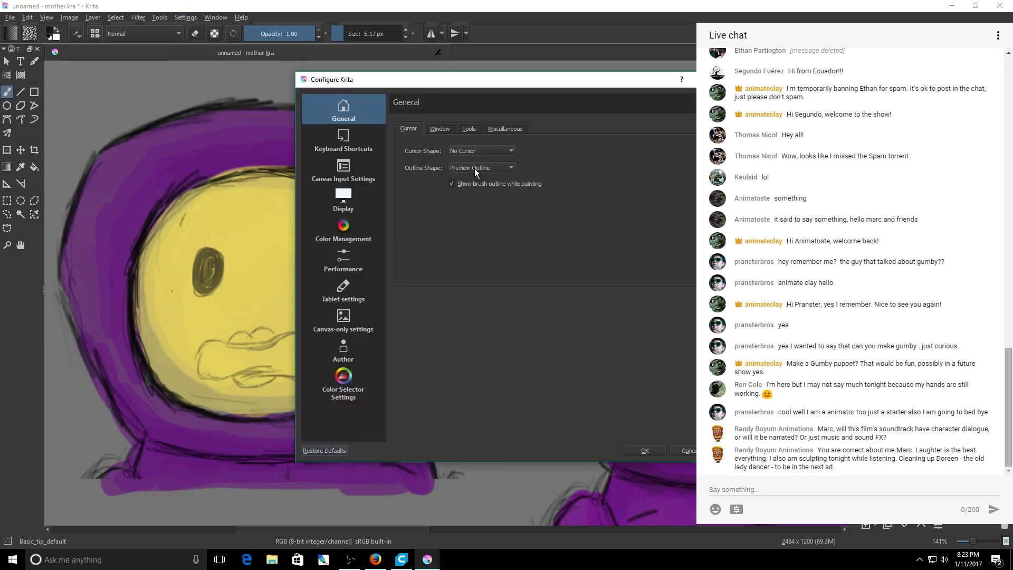
{"action": "left_click", "coordinate": [344, 290]}
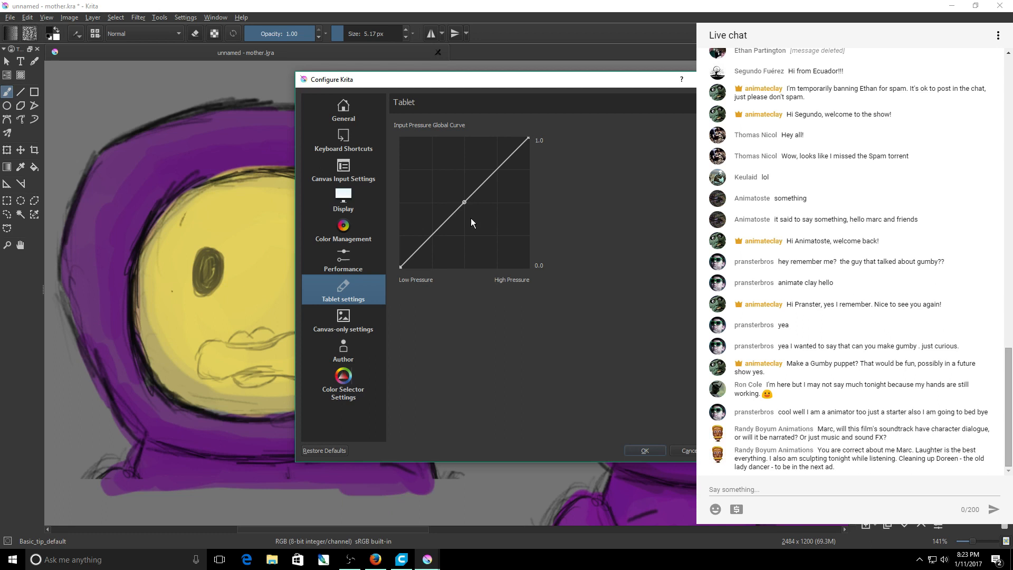
{"action": "left_click_drag", "start_coordinate": [464, 201], "coordinate": [502, 201]}
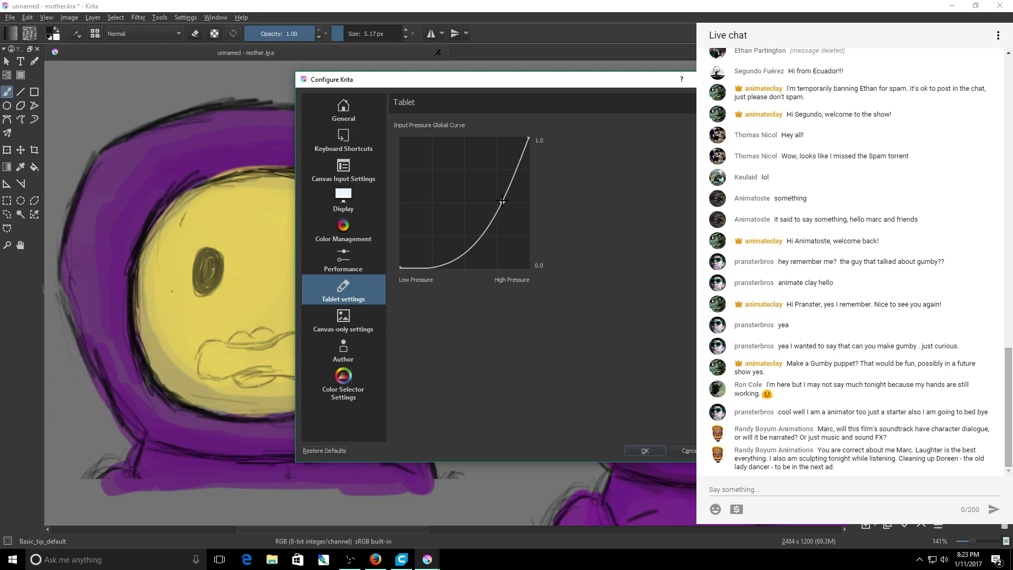
{"action": "key", "text": "Return"}
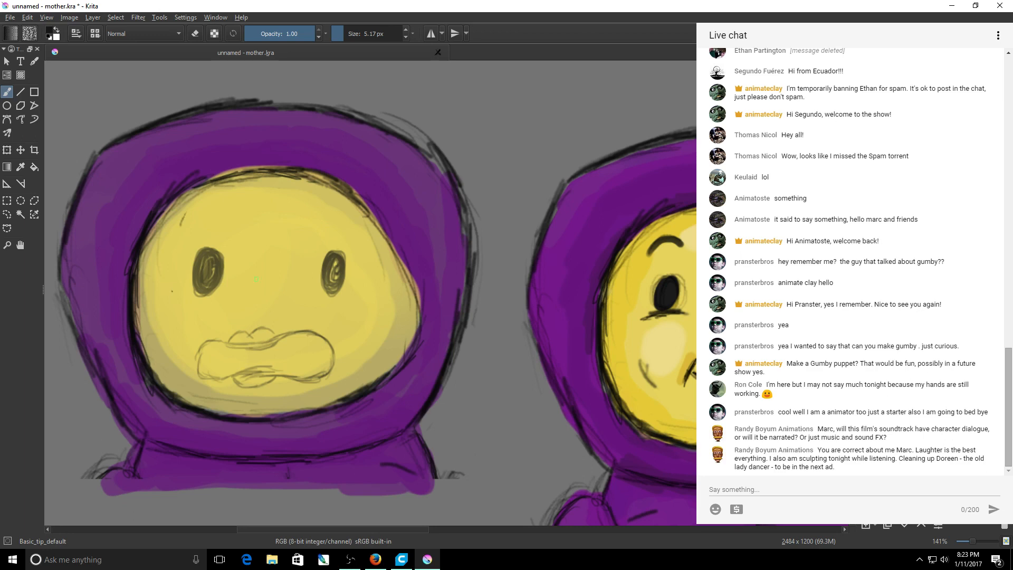
{"action": "left_click_drag", "start_coordinate": [259, 355], "coordinate": [280, 337]}
{"action": "key", "text": "ctrl+z"}
{"action": "left_click_drag", "start_coordinate": [293, 260], "coordinate": [260, 309]}
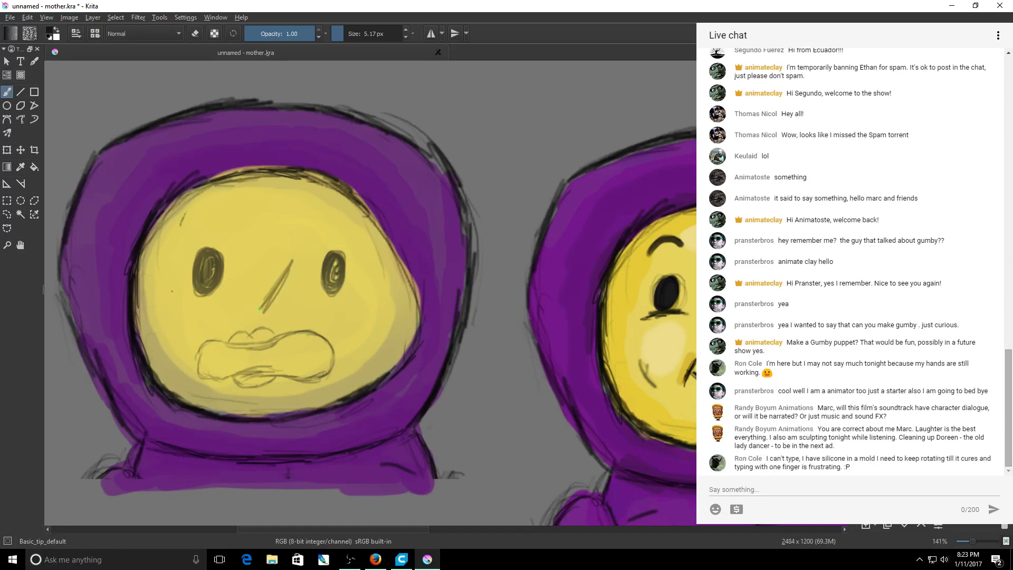
{"action": "key", "text": "ctrl+z"}
Bend the tablet's global input pressure curve strongly upward, apply it, and undo a test scribble on the left face.
{"action": "left_click", "coordinate": [185, 17]}
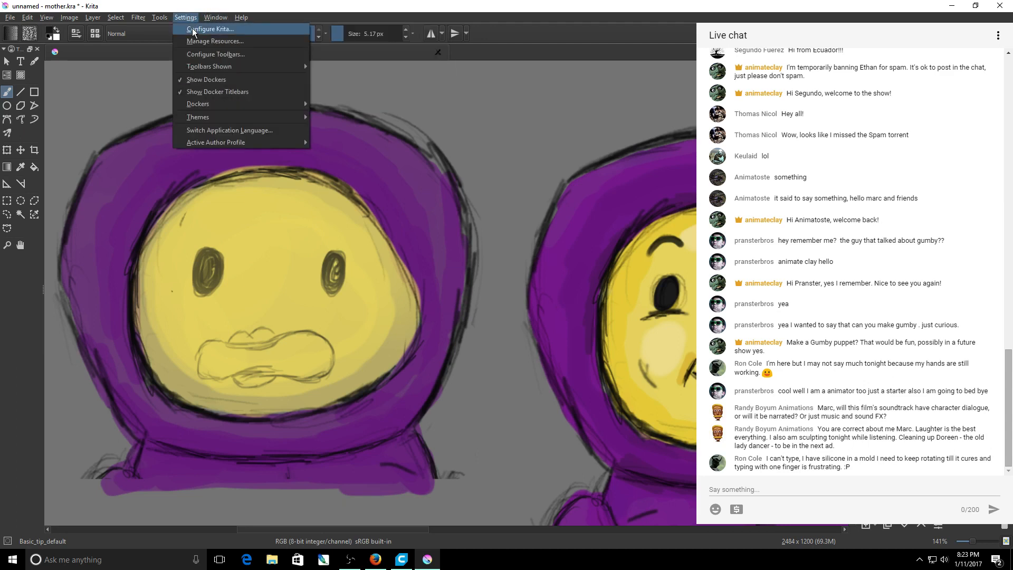
{"action": "left_click", "coordinate": [193, 30]}
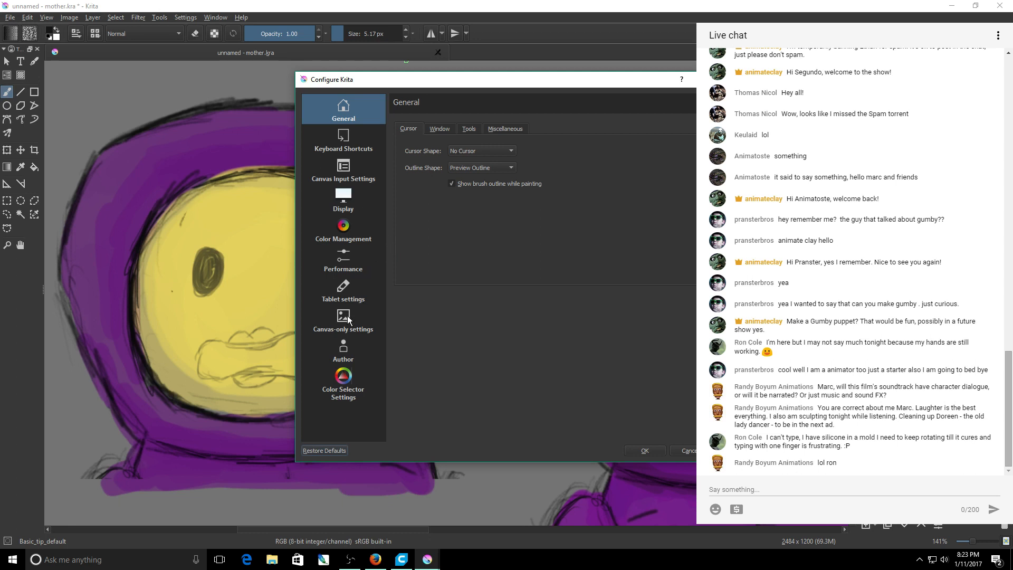
{"action": "left_click", "coordinate": [356, 293]}
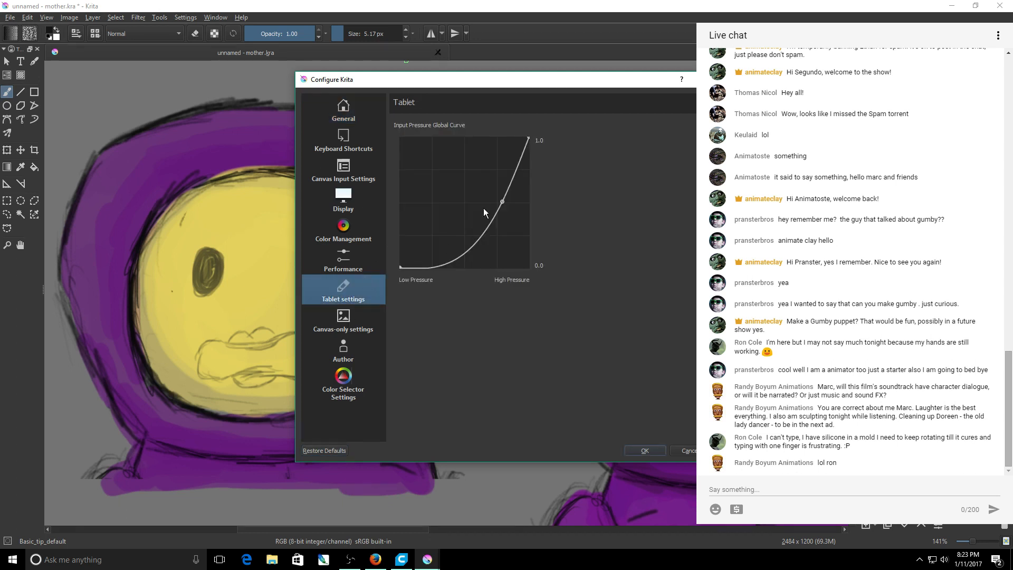
{"action": "left_click_drag", "start_coordinate": [502, 201], "coordinate": [431, 197]}
{"action": "left_click", "coordinate": [685, 450]}
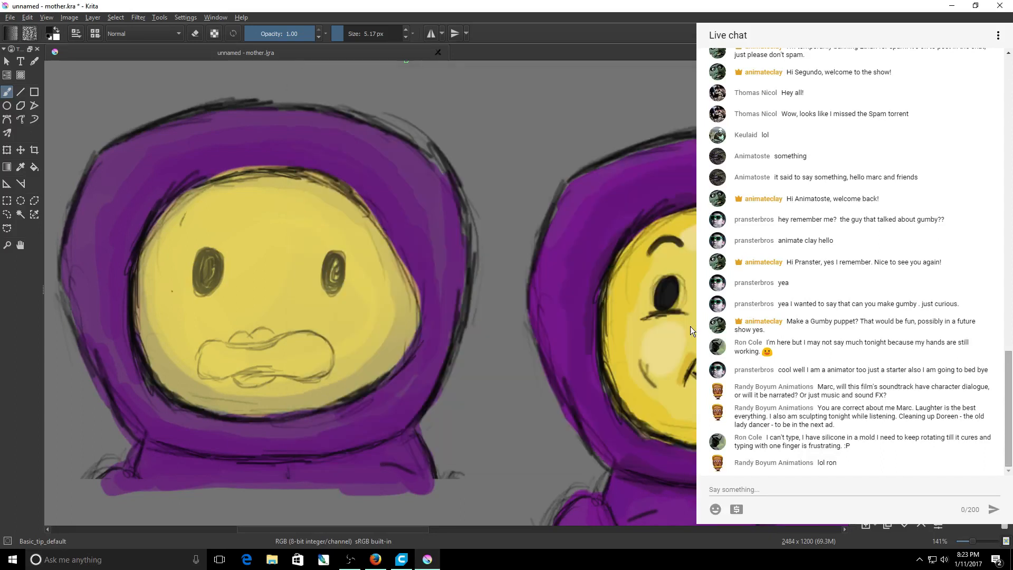
{"action": "mouse_move", "coordinate": [238, 306]}
{"action": "left_mouse_down"}
{"action": "mouse_move", "coordinate": [273, 285]}
{"action": "mouse_move", "coordinate": [275, 325]}
{"action": "left_mouse_up"}
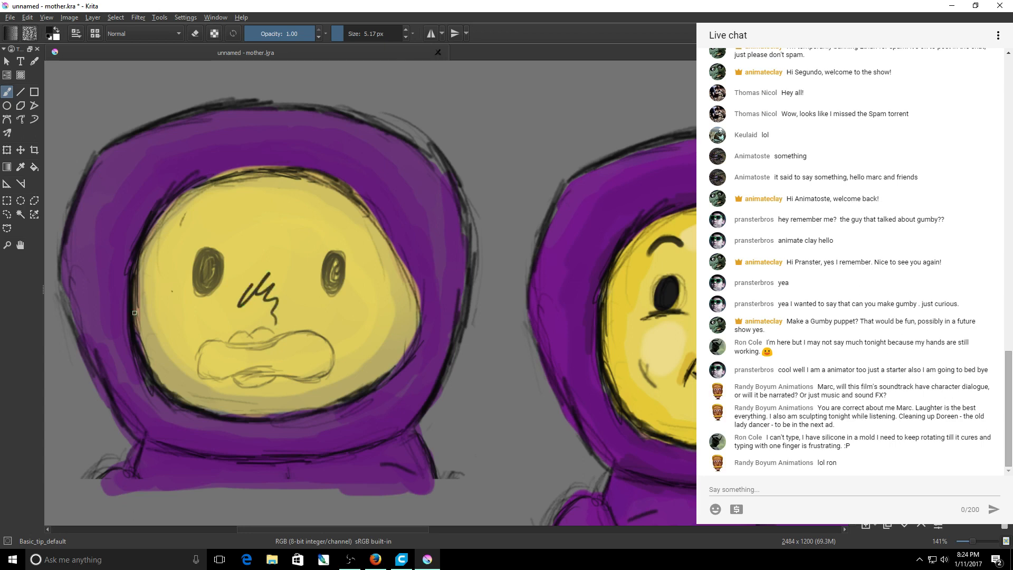
{"action": "key", "text": "ctrl+z"}
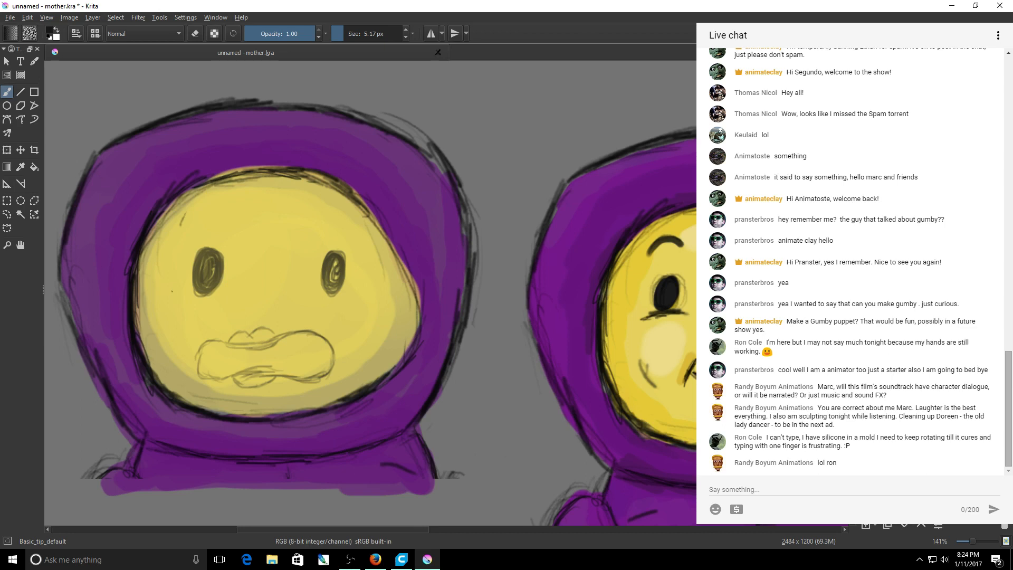
Soften the global input pressure curve to a gentler upward bend, apply it, and undo a test scribble between the eyes.
{"action": "left_click", "coordinate": [185, 18]}
{"action": "left_click", "coordinate": [200, 29]}
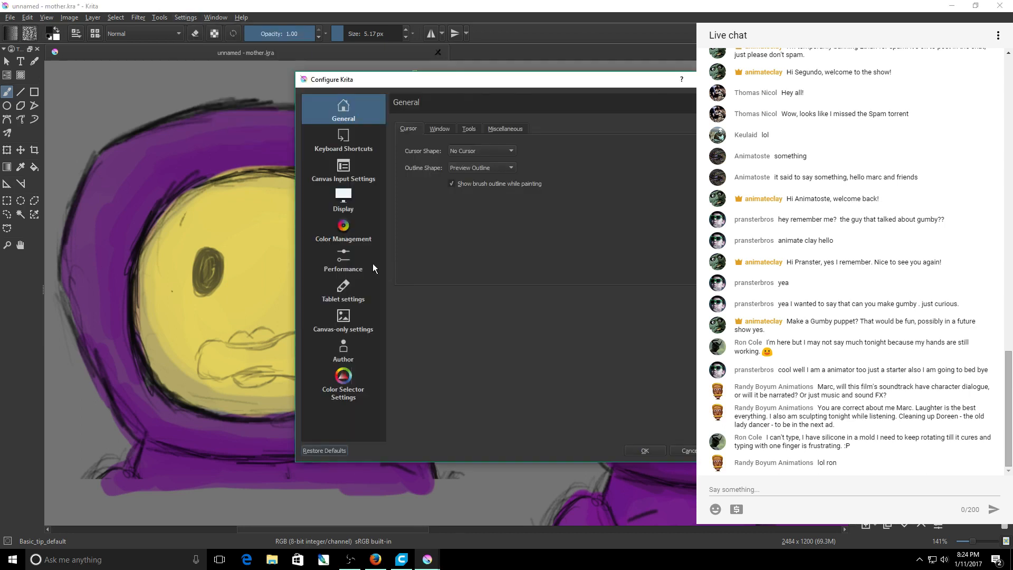
{"action": "left_click", "coordinate": [354, 298]}
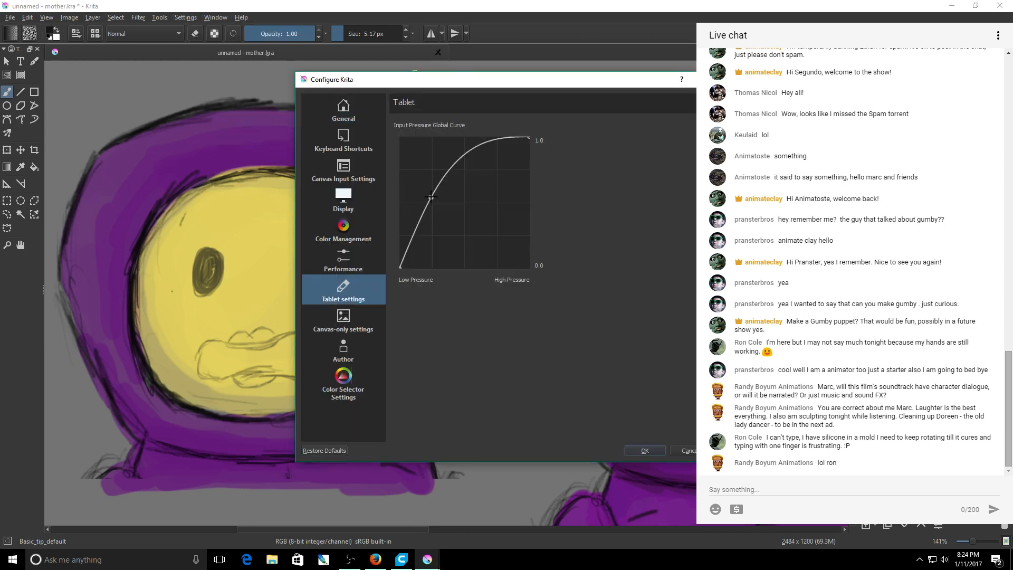
{"action": "left_click_drag", "start_coordinate": [431, 196], "coordinate": [437, 204]}
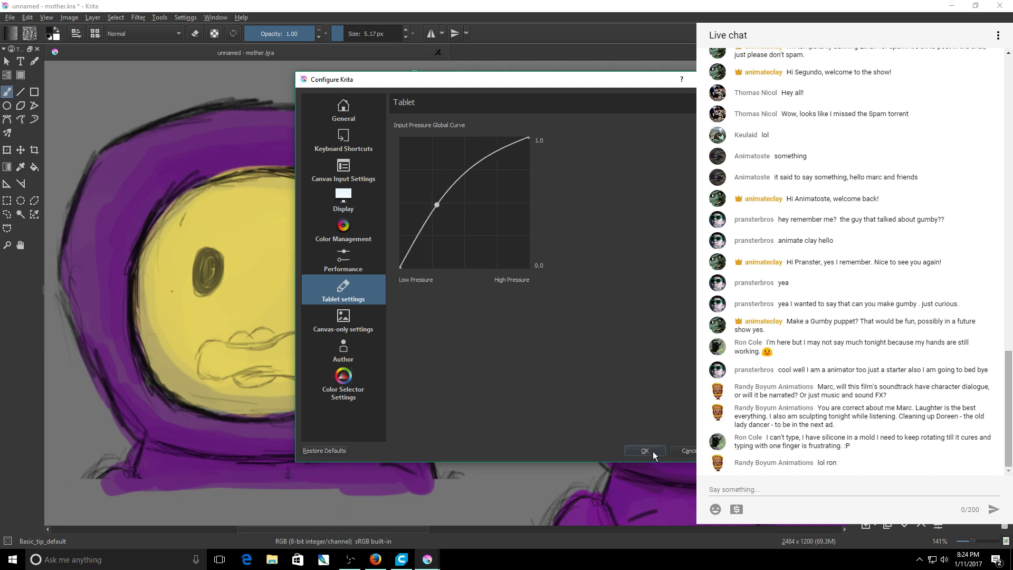
{"action": "left_click", "coordinate": [644, 450]}
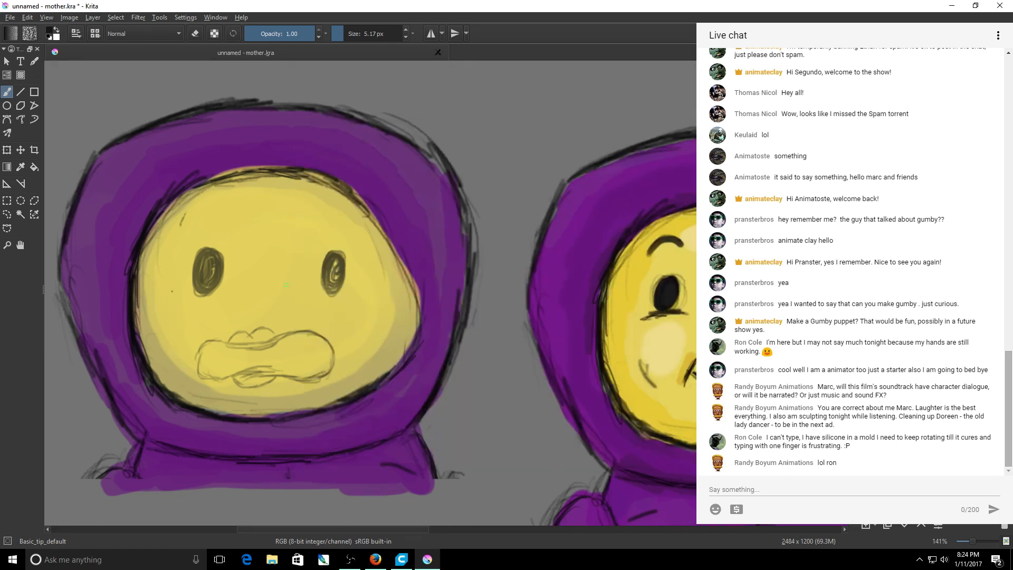
{"action": "mouse_move", "coordinate": [297, 299]}
{"action": "left_mouse_down"}
{"action": "mouse_move", "coordinate": [343, 279]}
{"action": "mouse_move", "coordinate": [302, 303]}
{"action": "mouse_move", "coordinate": [267, 288]}
{"action": "left_mouse_up"}
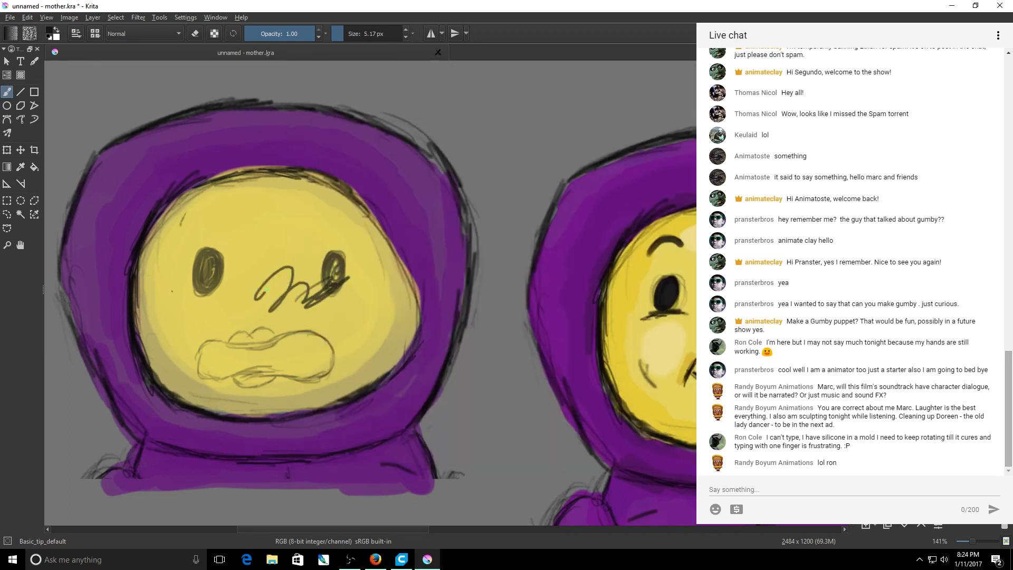
{"action": "key", "text": "ctrl+z"}
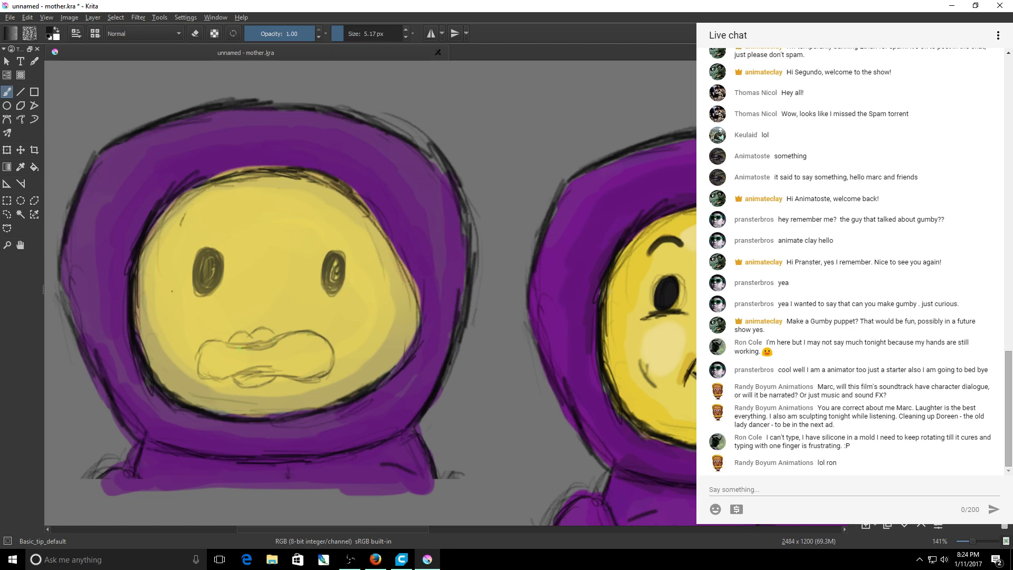
Retrace the left head's mouth outline in bolder lines and add a short arched eyebrow high above each eye.
{"action": "mouse_move", "coordinate": [239, 349]}
{"action": "left_mouse_down"}
{"action": "mouse_move", "coordinate": [280, 338]}
{"action": "mouse_move", "coordinate": [250, 350]}
{"action": "mouse_move", "coordinate": [210, 341]}
{"action": "mouse_move", "coordinate": [255, 368]}
{"action": "left_mouse_up"}
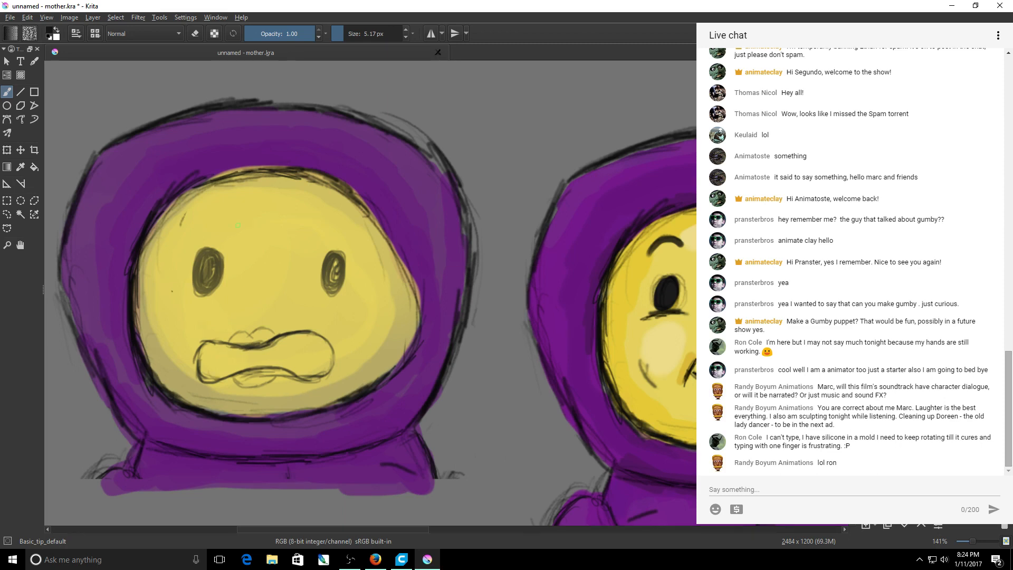
{"action": "left_click_drag", "start_coordinate": [184, 203], "coordinate": [215, 192]}
{"action": "left_click_drag", "start_coordinate": [348, 197], "coordinate": [323, 188]}
Fill both of the left head's oval eyes solid black, enlarging the brush to 29.29 px.
{"action": "mouse_move", "coordinate": [206, 253]}
{"action": "left_mouse_down"}
{"action": "mouse_move", "coordinate": [201, 285]}
{"action": "mouse_move", "coordinate": [211, 253]}
{"action": "mouse_move", "coordinate": [208, 270]}
{"action": "left_mouse_up"}
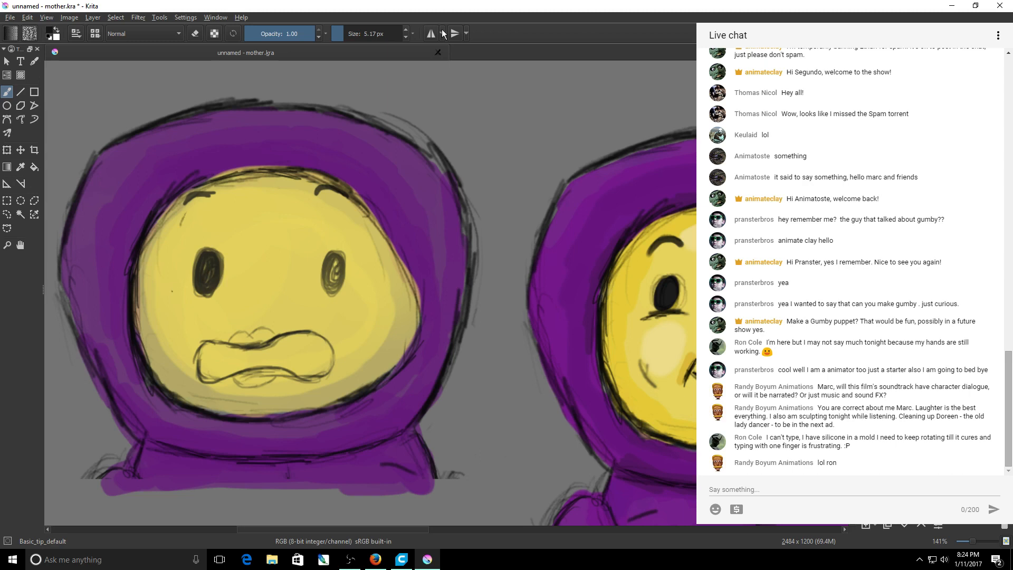
{"action": "left_click", "coordinate": [365, 34]}
{"action": "left_click", "coordinate": [353, 34]}
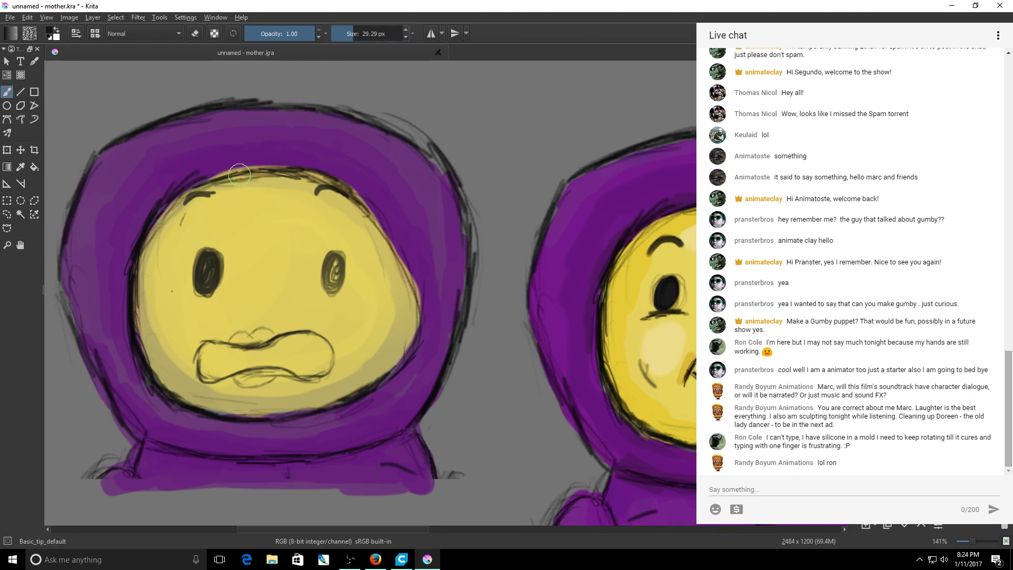
{"action": "left_click_drag", "start_coordinate": [208, 261], "coordinate": [206, 281]}
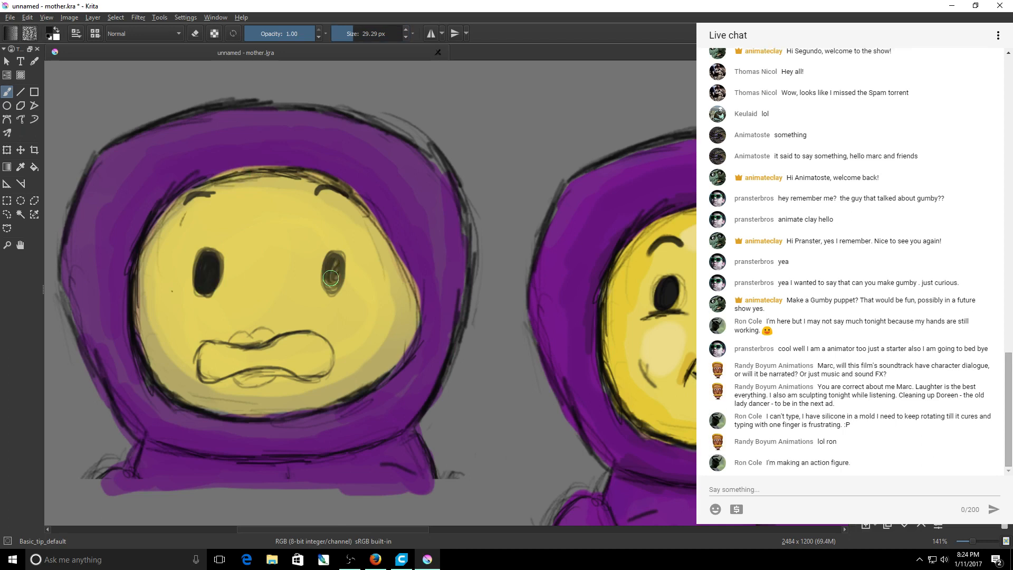
{"action": "left_click_drag", "start_coordinate": [331, 277], "coordinate": [333, 270]}
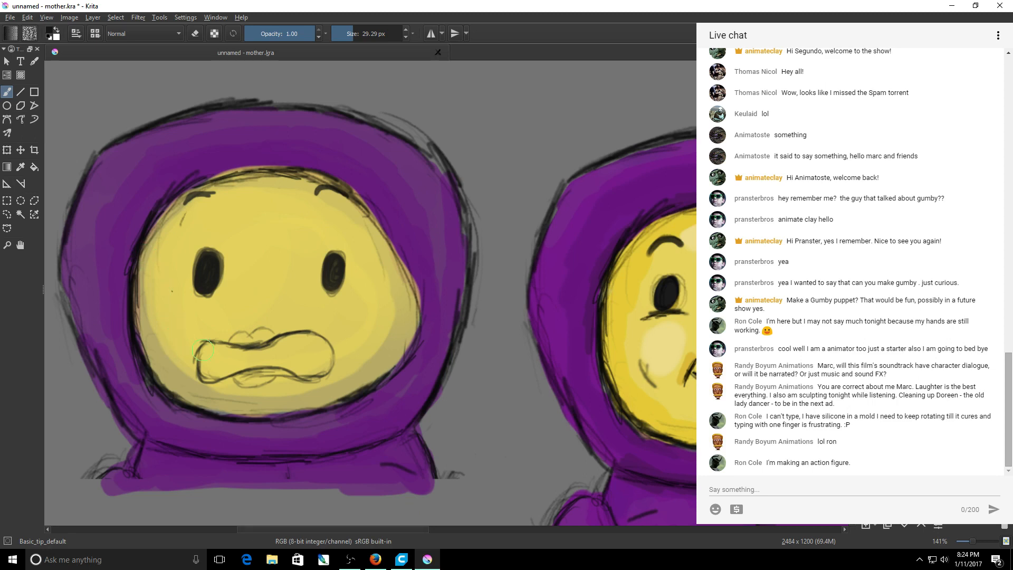
Shade the inside of the mouth dark, then remove the whole mouth with the 50 px Eraser_circle brush.
{"action": "mouse_move", "coordinate": [213, 355]}
{"action": "left_mouse_down"}
{"action": "mouse_move", "coordinate": [216, 364]}
{"action": "mouse_move", "coordinate": [225, 354]}
{"action": "mouse_move", "coordinate": [251, 359]}
{"action": "mouse_move", "coordinate": [291, 341]}
{"action": "mouse_move", "coordinate": [295, 357]}
{"action": "mouse_move", "coordinate": [242, 361]}
{"action": "mouse_move", "coordinate": [325, 353]}
{"action": "mouse_move", "coordinate": [313, 329]}
{"action": "left_mouse_up"}
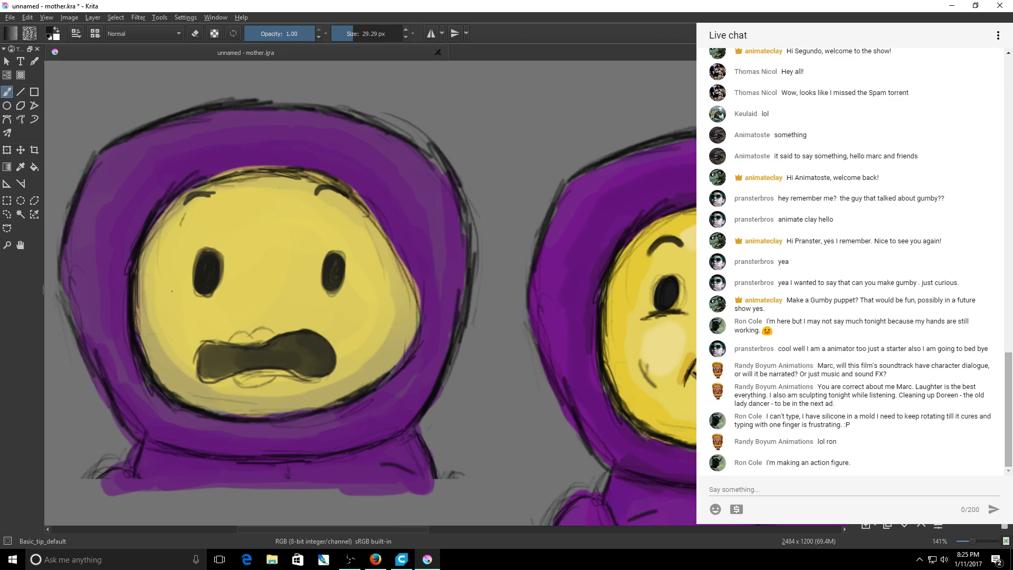
{"action": "left_click", "coordinate": [918, 327]}
{"action": "left_click", "coordinate": [897, 369]}
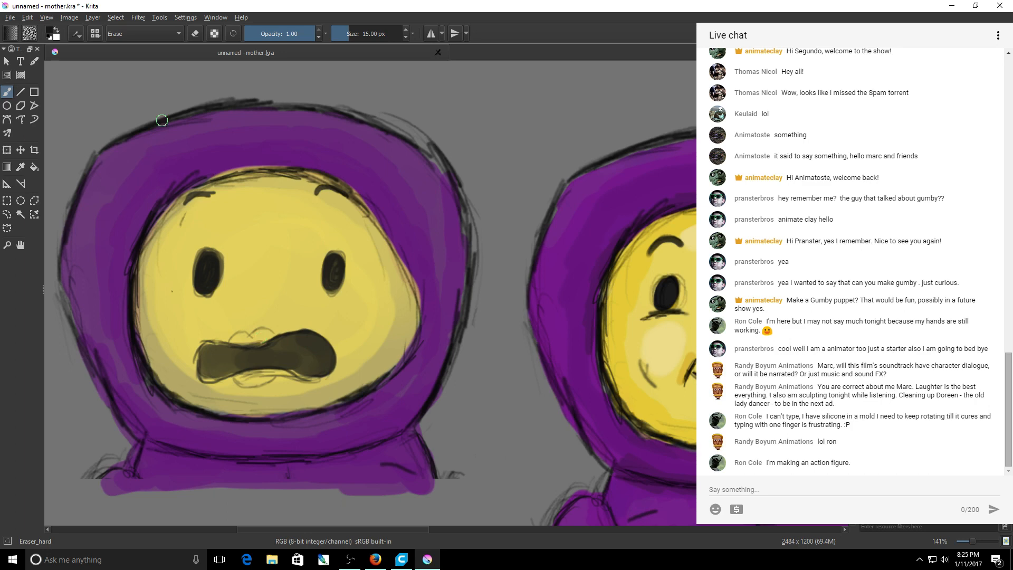
{"action": "left_click", "coordinate": [878, 369]}
{"action": "mouse_move", "coordinate": [211, 358]}
{"action": "left_mouse_down"}
{"action": "mouse_move", "coordinate": [278, 347]}
{"action": "mouse_move", "coordinate": [317, 369]}
{"action": "left_mouse_up"}
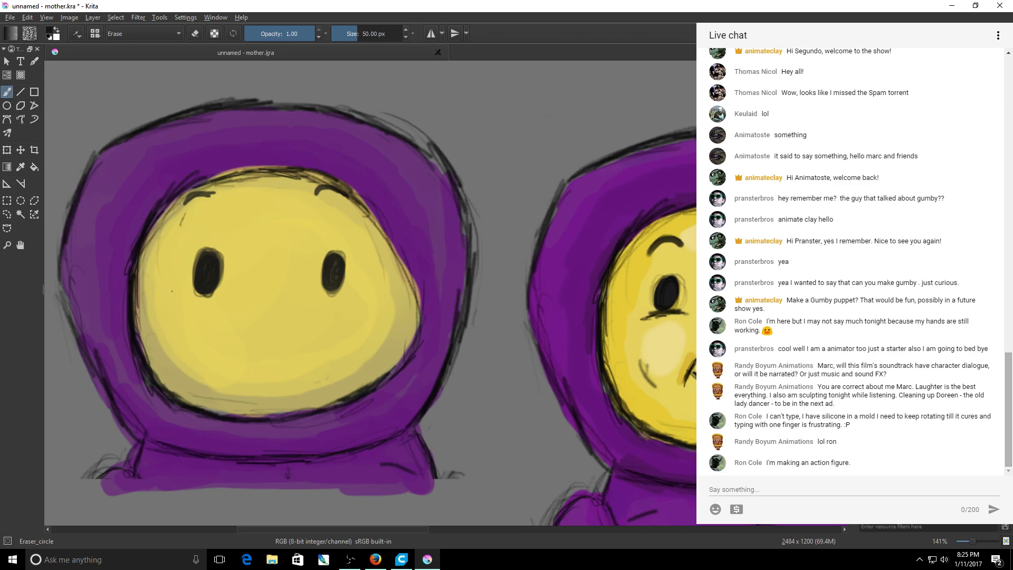
Return to the black painting brush, reduce its size to 8.36 px, and undo the test marks.
{"action": "left_click", "coordinate": [878, 369]}
{"action": "left_click", "coordinate": [346, 34]}
{"action": "left_click_drag", "start_coordinate": [347, 35], "coordinate": [348, 34]}
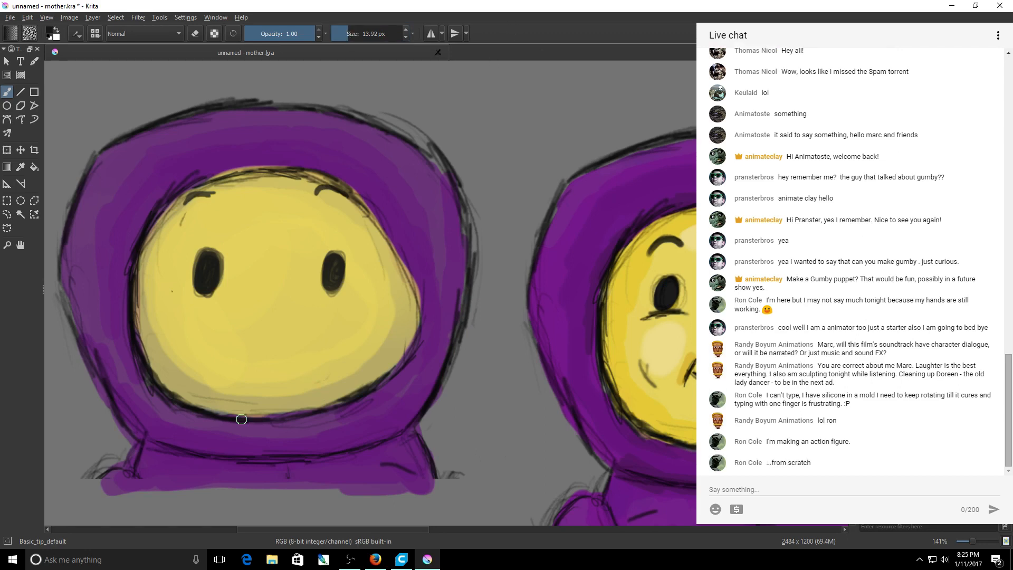
{"action": "left_click_drag", "start_coordinate": [242, 405], "coordinate": [298, 363]}
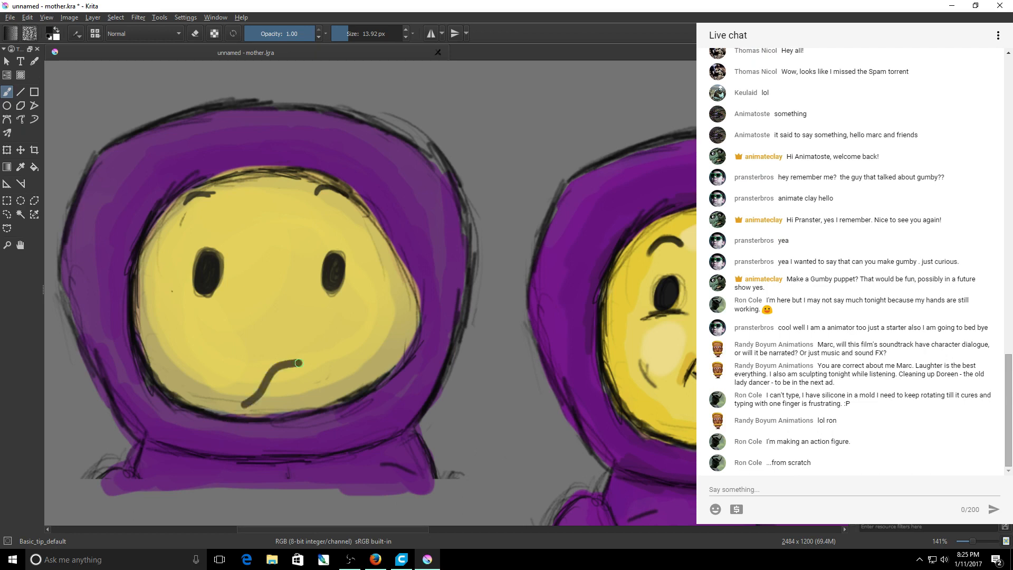
{"action": "key", "text": "ctrl+z"}
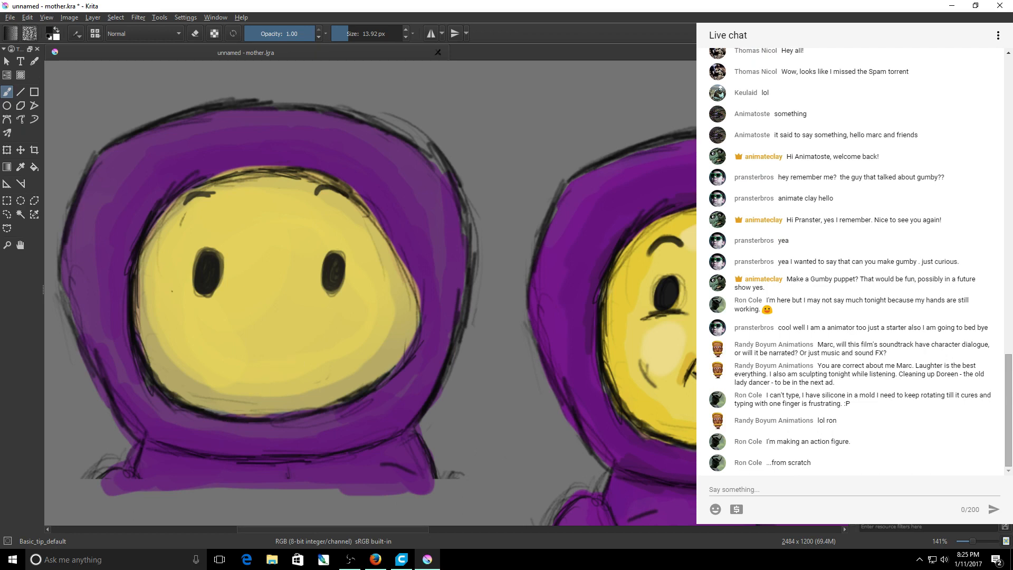
{"action": "left_click", "coordinate": [344, 33]}
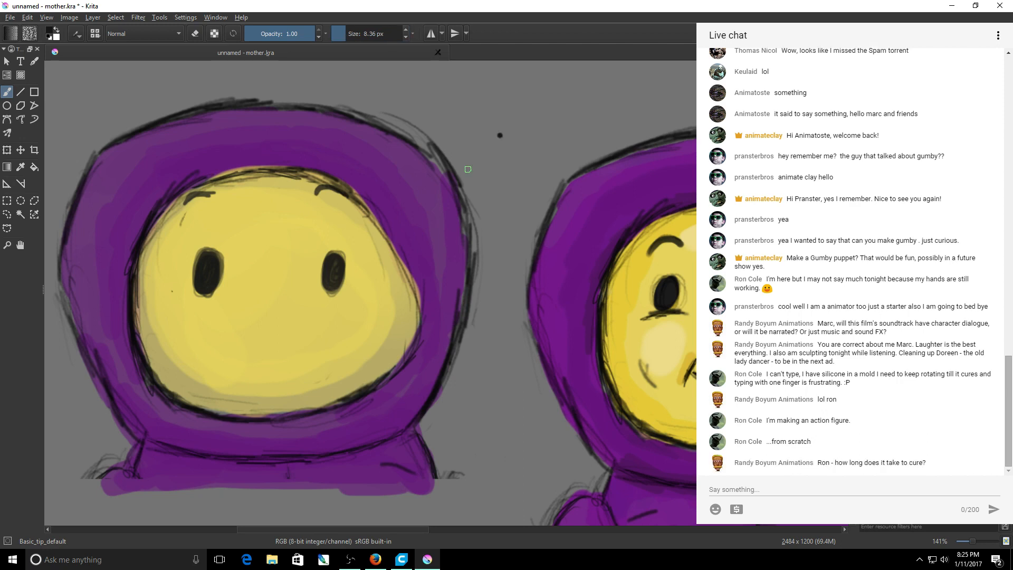
{"action": "key", "text": "ctrl+z"}
Undo a first mouth attempt and draw a closed, wide mouth outline pinched in the middle on the left head's lower face.
{"action": "mouse_move", "coordinate": [226, 354]}
{"action": "left_mouse_down"}
{"action": "mouse_move", "coordinate": [297, 335]}
{"action": "mouse_move", "coordinate": [330, 348]}
{"action": "mouse_move", "coordinate": [296, 385]}
{"action": "mouse_move", "coordinate": [247, 383]}
{"action": "left_mouse_up"}
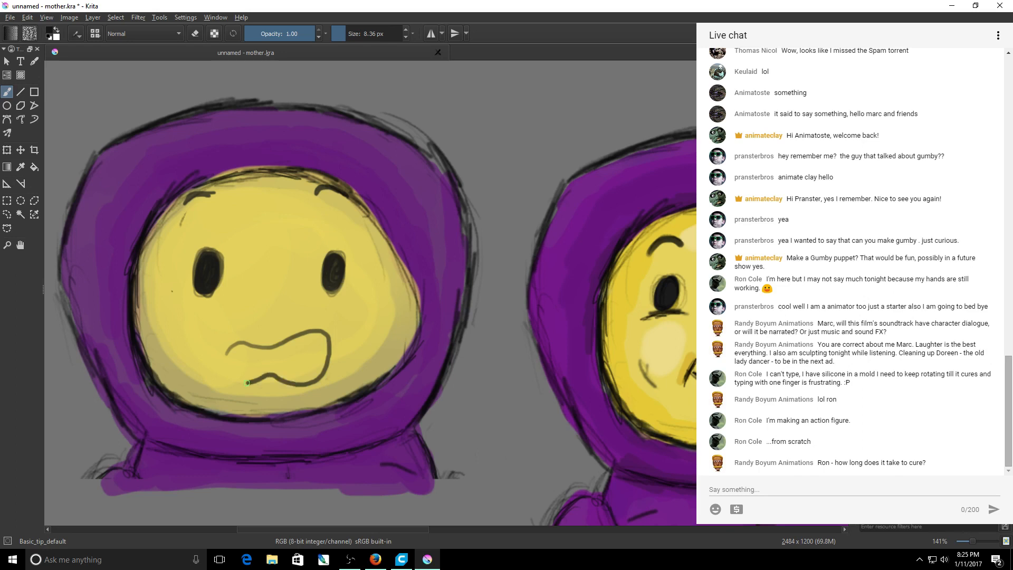
{"action": "key", "text": "ctrl+z"}
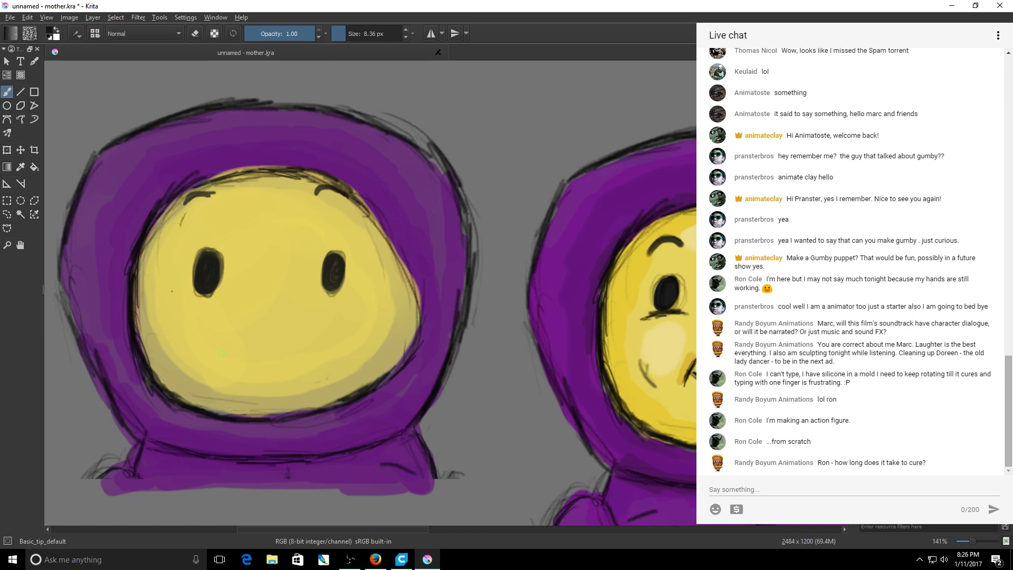
{"action": "mouse_move", "coordinate": [199, 356]}
{"action": "left_mouse_down"}
{"action": "mouse_move", "coordinate": [211, 342]}
{"action": "mouse_move", "coordinate": [301, 336]}
{"action": "mouse_move", "coordinate": [323, 392]}
{"action": "mouse_move", "coordinate": [267, 375]}
{"action": "mouse_move", "coordinate": [227, 387]}
{"action": "mouse_move", "coordinate": [200, 348]}
{"action": "left_mouse_up"}
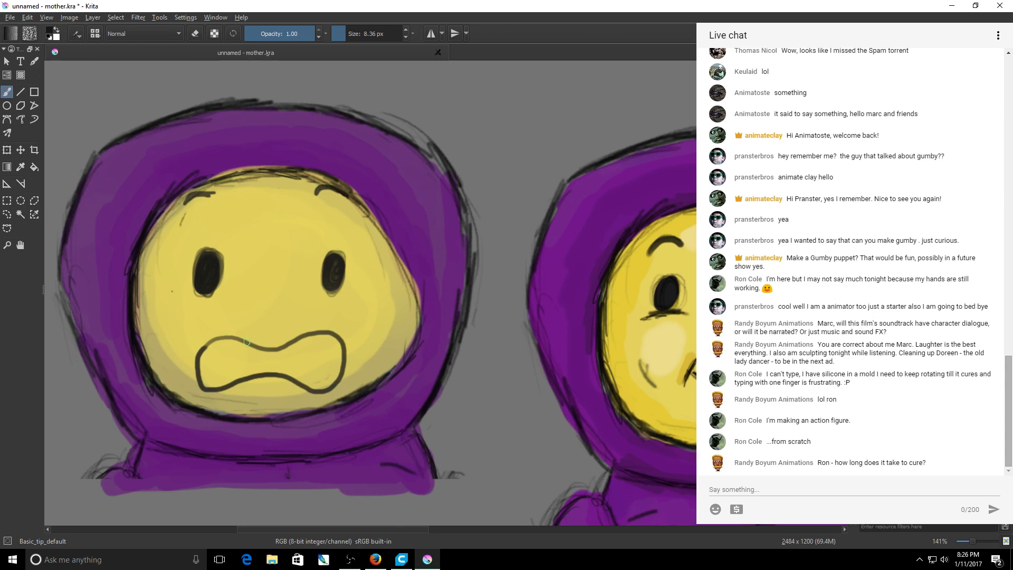
Add a double-humped upper lip above the mouth and a shallow curved lower lip beneath it, redrawing the lower lip once.
{"action": "mouse_move", "coordinate": [246, 342]}
{"action": "left_mouse_down"}
{"action": "mouse_move", "coordinate": [289, 331]}
{"action": "mouse_move", "coordinate": [297, 344]}
{"action": "left_mouse_up"}
{"action": "mouse_move", "coordinate": [247, 384]}
{"action": "left_mouse_down"}
{"action": "mouse_move", "coordinate": [260, 394]}
{"action": "mouse_move", "coordinate": [280, 381]}
{"action": "left_mouse_up"}
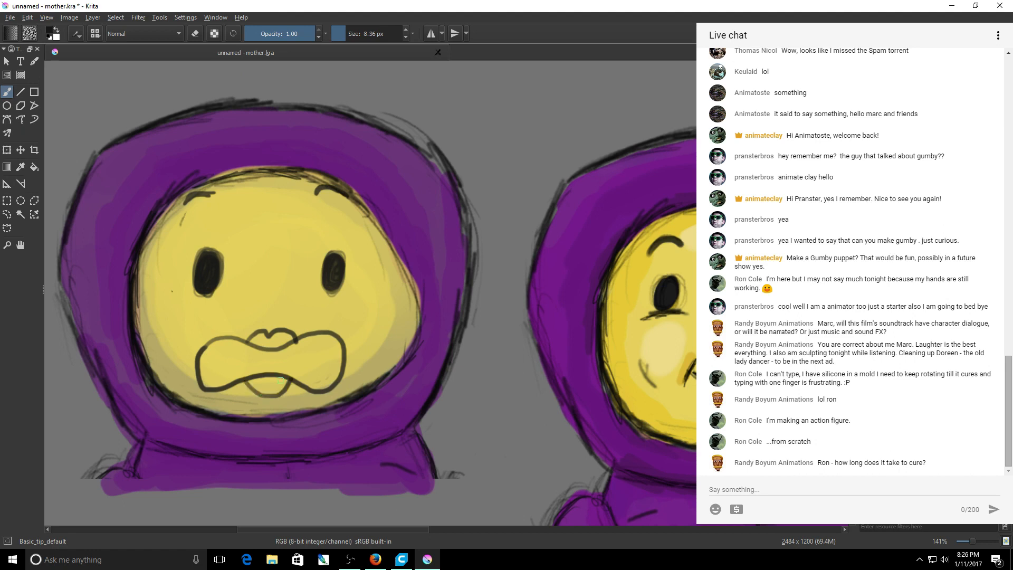
{"action": "key", "text": "ctrl+z"}
{"action": "mouse_move", "coordinate": [246, 381]}
{"action": "left_mouse_down"}
{"action": "mouse_move", "coordinate": [276, 389]}
{"action": "mouse_move", "coordinate": [289, 379]}
{"action": "left_mouse_up"}
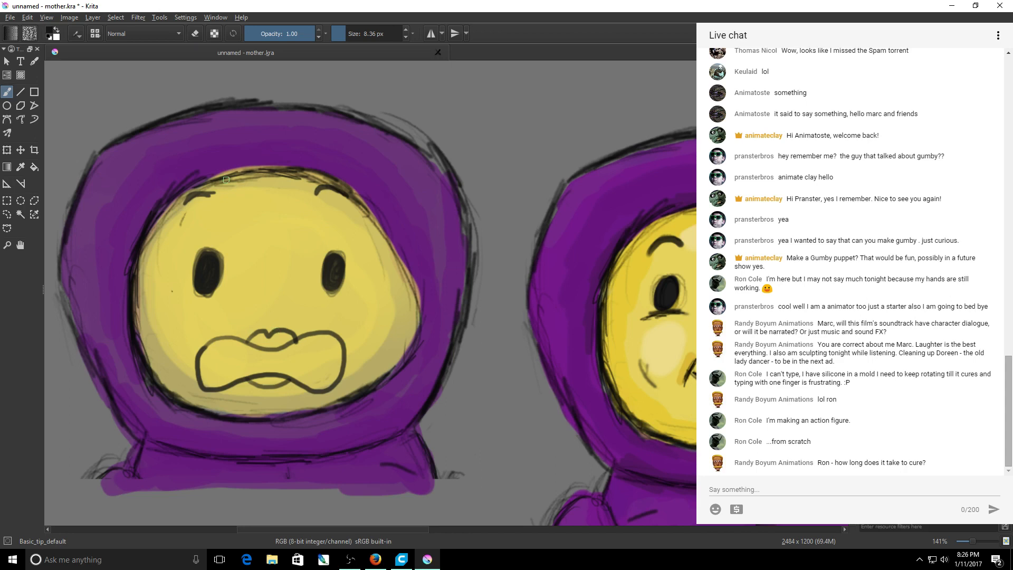
Set the brush size to 4.52 px, try crease lines on both cheeks, and undo the creases and both lip shapes.
{"action": "left_click", "coordinate": [343, 34]}
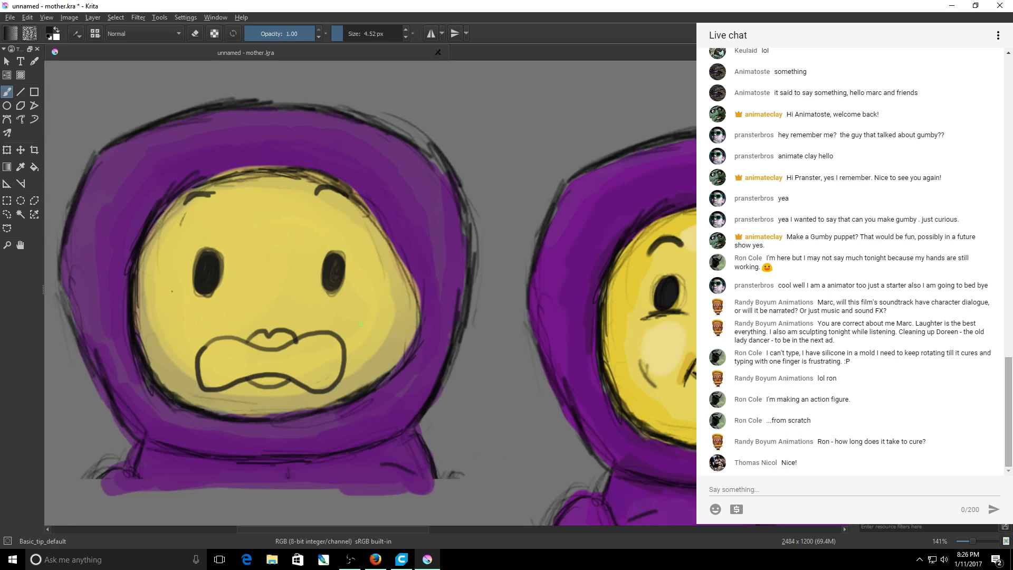
{"action": "mouse_move", "coordinate": [360, 296]}
{"action": "left_mouse_down"}
{"action": "mouse_move", "coordinate": [346, 313]}
{"action": "mouse_move", "coordinate": [384, 296]}
{"action": "left_mouse_up"}
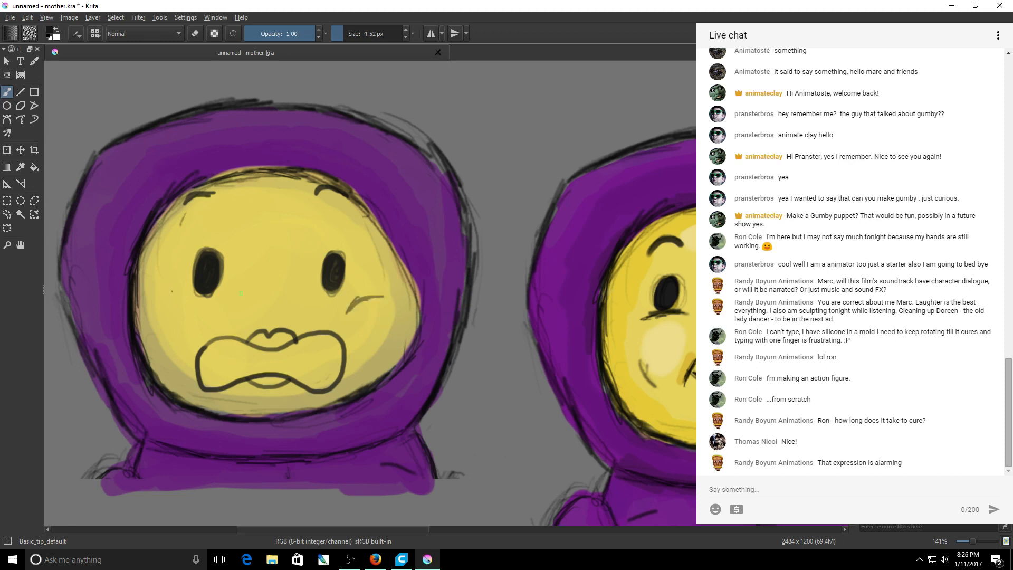
{"action": "left_click_drag", "start_coordinate": [167, 304], "coordinate": [192, 325]}
{"action": "key", "text": "ctrl+z"}
{"action": "key", "text": "ctrl+z"}
{"action": "key", "text": "ctrl+z"}
{"action": "key", "text": "ctrl+z"}
{"action": "key", "text": "ctrl+z"}
{"action": "key", "text": "ctrl+z"}
{"action": "key", "text": "ctrl+z"}
{"action": "key", "text": "ctrl+z"}
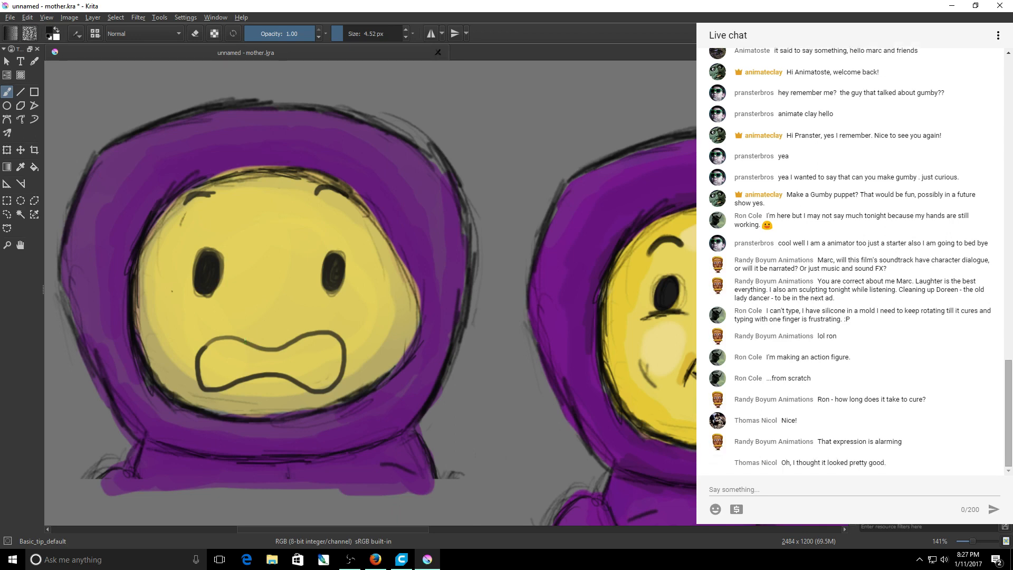
Try thin upper and lower lip strokes on the left head's mouth, and undo them together with the thick mouth outline.
{"action": "left_click_drag", "start_coordinate": [245, 336], "coordinate": [296, 338]}
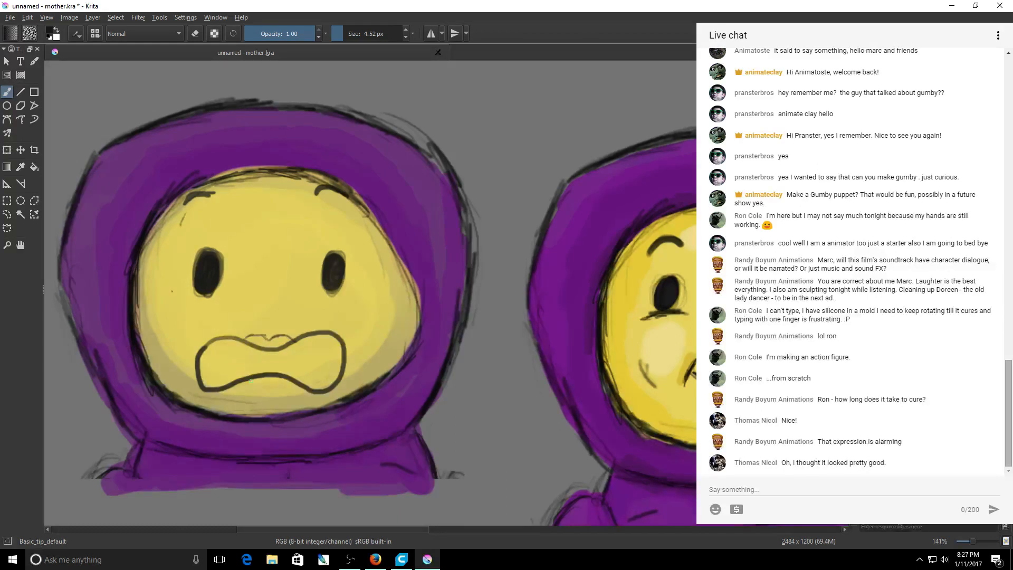
{"action": "left_click_drag", "start_coordinate": [251, 381], "coordinate": [282, 386]}
{"action": "key", "text": "ctrl+z"}
{"action": "key", "text": "ctrl+z"}
{"action": "left_click", "coordinate": [265, 373], "text": "ctrl"}
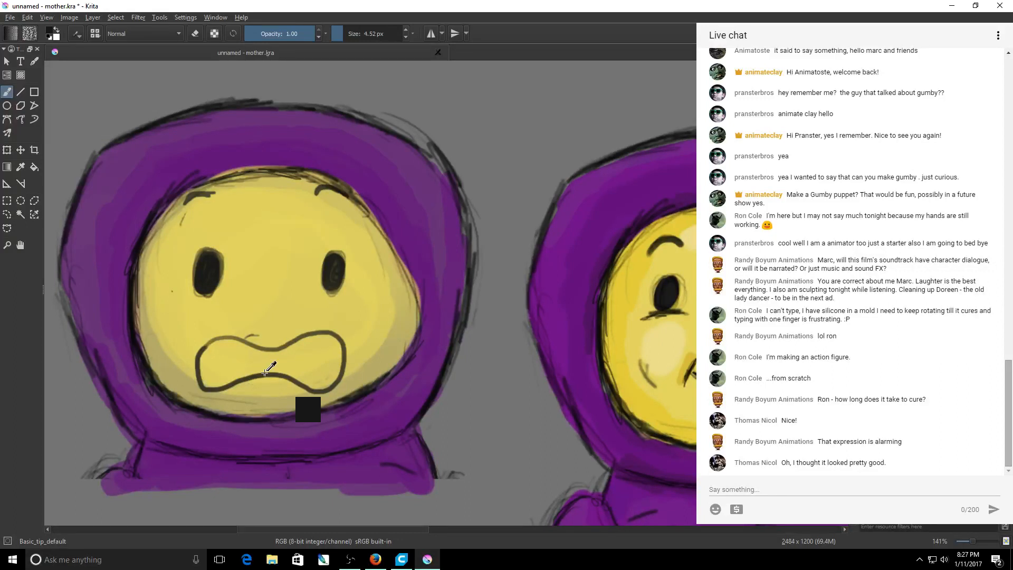
{"action": "key", "text": "ctrl+z"}
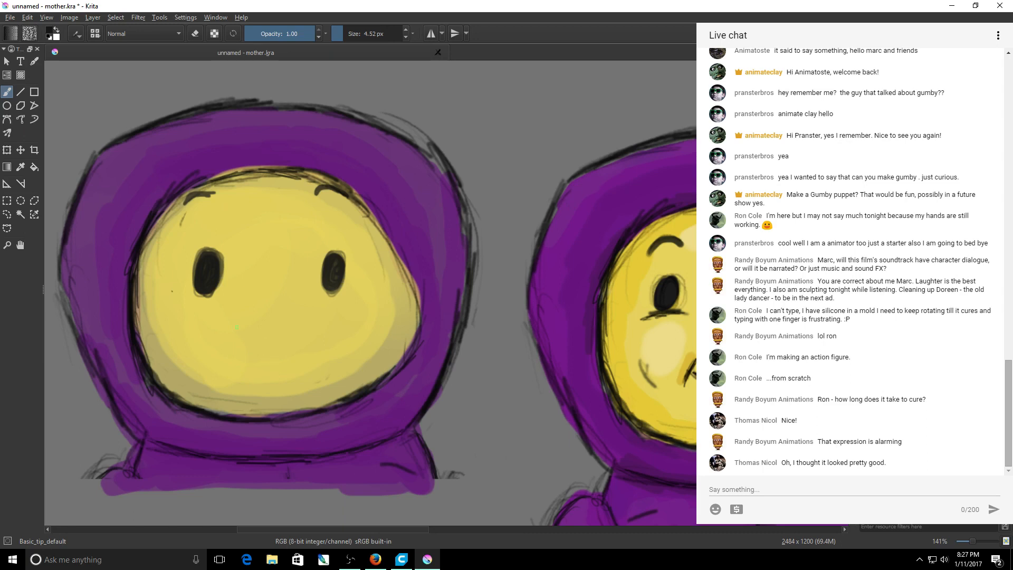
Sketch a thin, wide mouth outline pinched in the middle with a double-humped upper lip and small lower lip, erasing stray lines inside.
{"action": "mouse_move", "coordinate": [236, 327]}
{"action": "left_mouse_down"}
{"action": "mouse_move", "coordinate": [344, 340]}
{"action": "mouse_move", "coordinate": [345, 358]}
{"action": "left_mouse_up"}
{"action": "mouse_move", "coordinate": [216, 327]}
{"action": "left_mouse_down"}
{"action": "mouse_move", "coordinate": [233, 328]}
{"action": "mouse_move", "coordinate": [230, 390]}
{"action": "mouse_move", "coordinate": [321, 377]}
{"action": "left_mouse_up"}
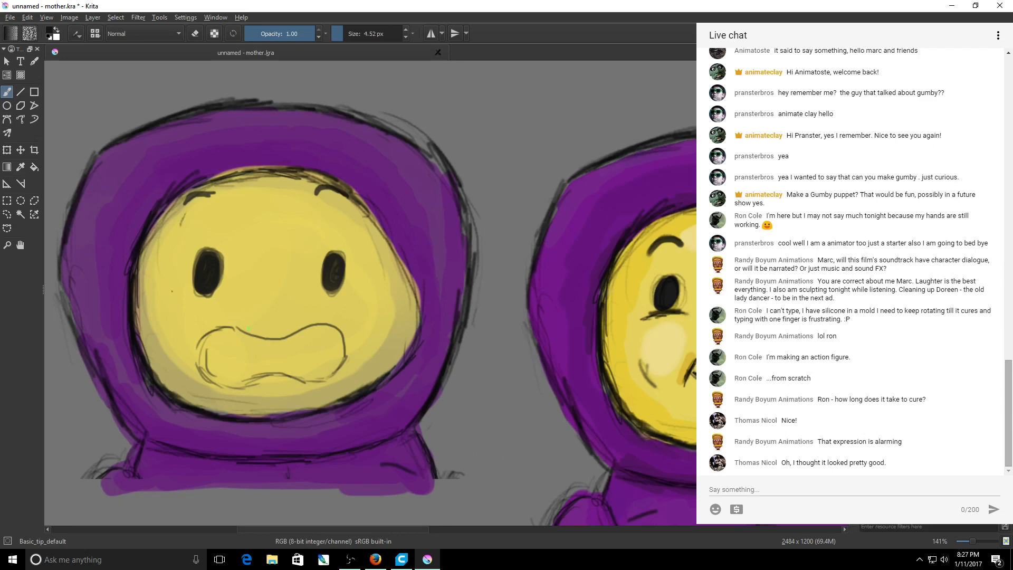
{"action": "left_click_drag", "start_coordinate": [248, 329], "coordinate": [299, 328]}
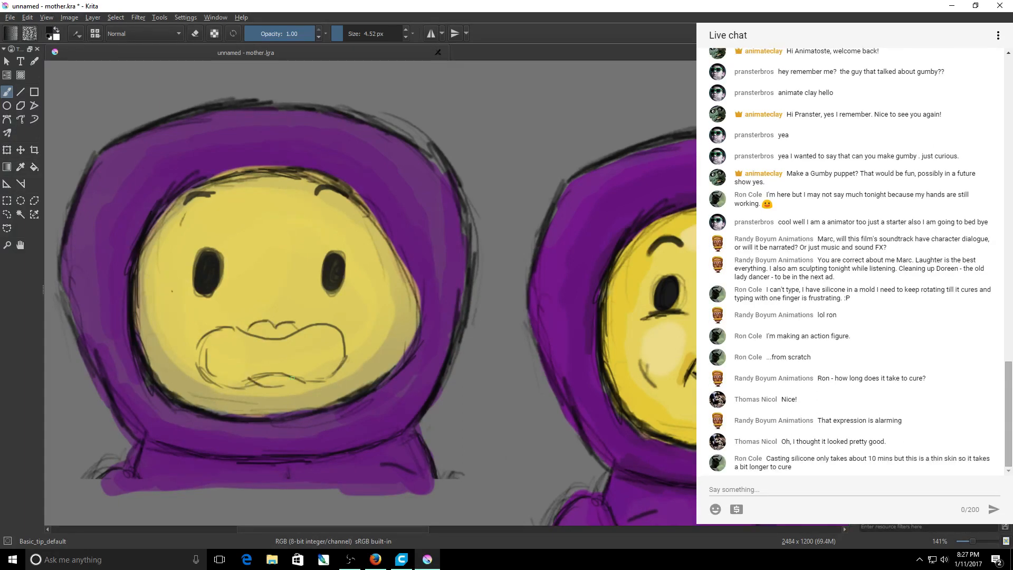
{"action": "mouse_move", "coordinate": [250, 378]}
{"action": "left_mouse_down"}
{"action": "mouse_move", "coordinate": [290, 377]}
{"action": "mouse_move", "coordinate": [212, 384]}
{"action": "mouse_move", "coordinate": [201, 344]}
{"action": "mouse_move", "coordinate": [244, 331]}
{"action": "left_mouse_up"}
{"action": "left_click_drag", "start_coordinate": [303, 382], "coordinate": [323, 379]}
{"action": "left_click_drag", "start_coordinate": [324, 379], "coordinate": [346, 358]}
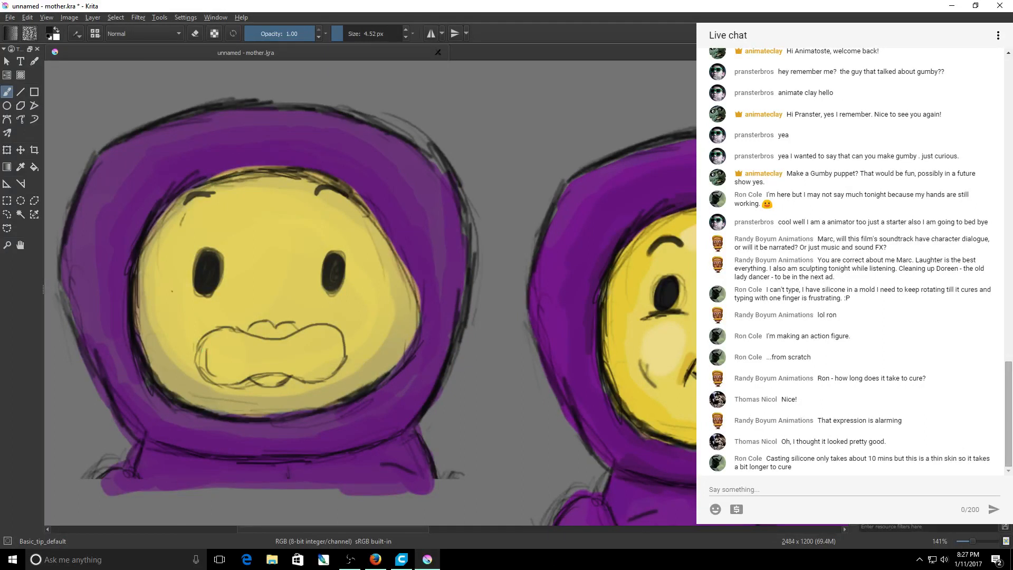
{"action": "key", "text": "e"}
{"action": "left_click_drag", "start_coordinate": [222, 351], "coordinate": [223, 364]}
{"action": "key", "text": "e"}
Set the brush size to 6.64 px and draw a light crease line beneath each eye of the left head.
{"action": "left_click_drag", "start_coordinate": [349, 41], "coordinate": [348, 39]}
{"action": "left_click", "coordinate": [346, 34]}
{"action": "left_click_drag", "start_coordinate": [346, 35], "coordinate": [347, 32]}
{"action": "left_click", "coordinate": [341, 34]}
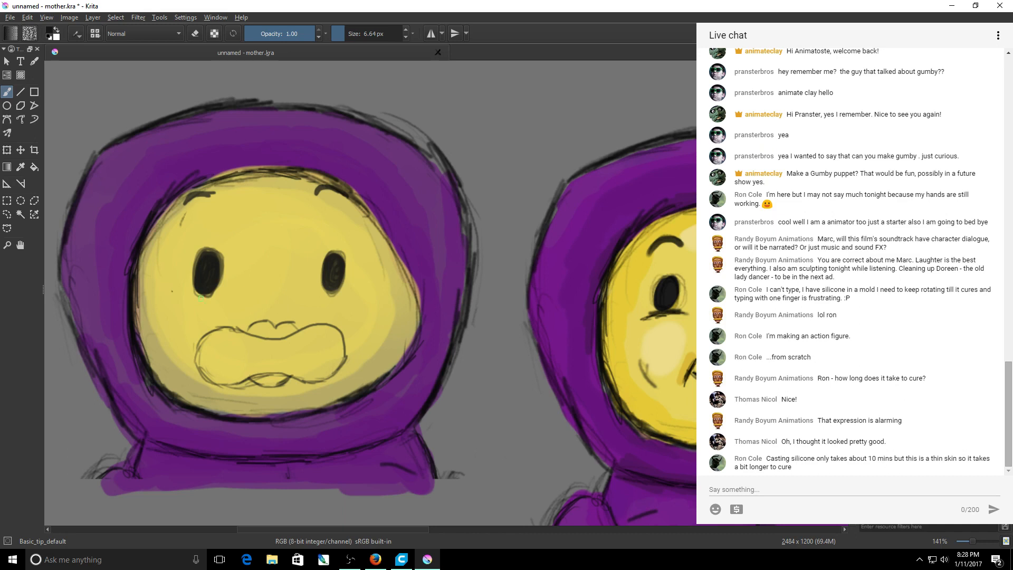
{"action": "left_click_drag", "start_coordinate": [188, 302], "coordinate": [230, 293]}
{"action": "left_click_drag", "start_coordinate": [321, 295], "coordinate": [357, 311]}
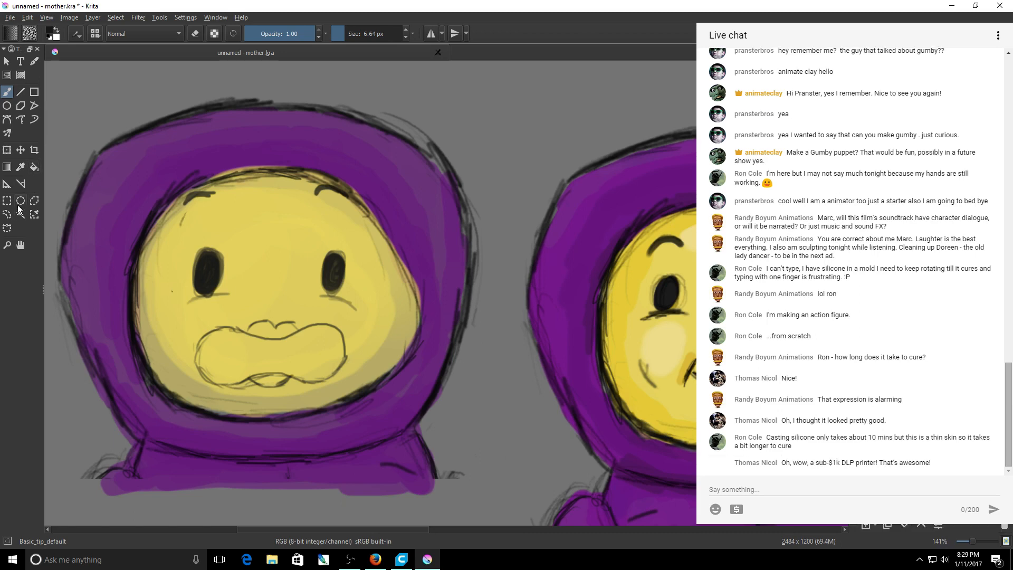
Choose a dark red, set the brush size to 21.53 px, and paint a base colour on the lower lip.
{"action": "left_click", "coordinate": [21, 167]}
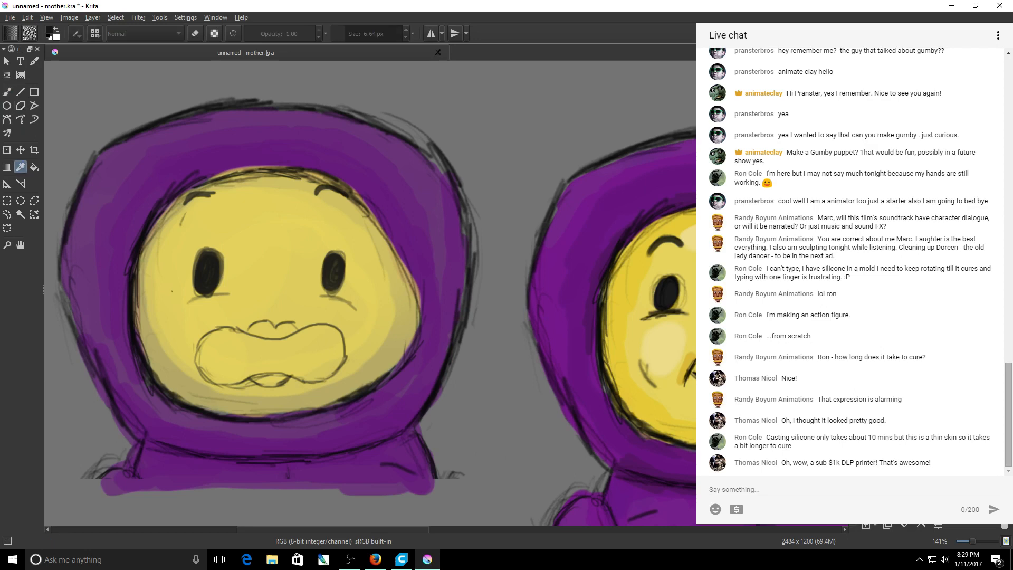
{"action": "left_click", "coordinate": [171, 290]}
{"action": "left_click", "coordinate": [8, 92]}
{"action": "left_click_drag", "start_coordinate": [337, 36], "coordinate": [348, 35]}
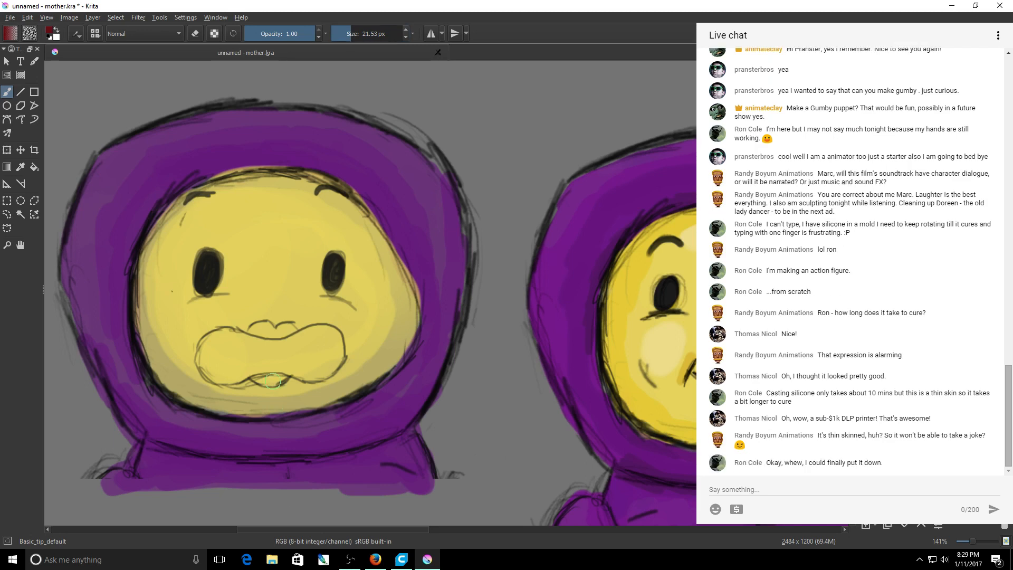
{"action": "left_click_drag", "start_coordinate": [272, 381], "coordinate": [265, 381]}
Set the brush size to 10.36 px and fill both the upper and lower lips with solid dark red.
{"action": "left_click", "coordinate": [346, 34]}
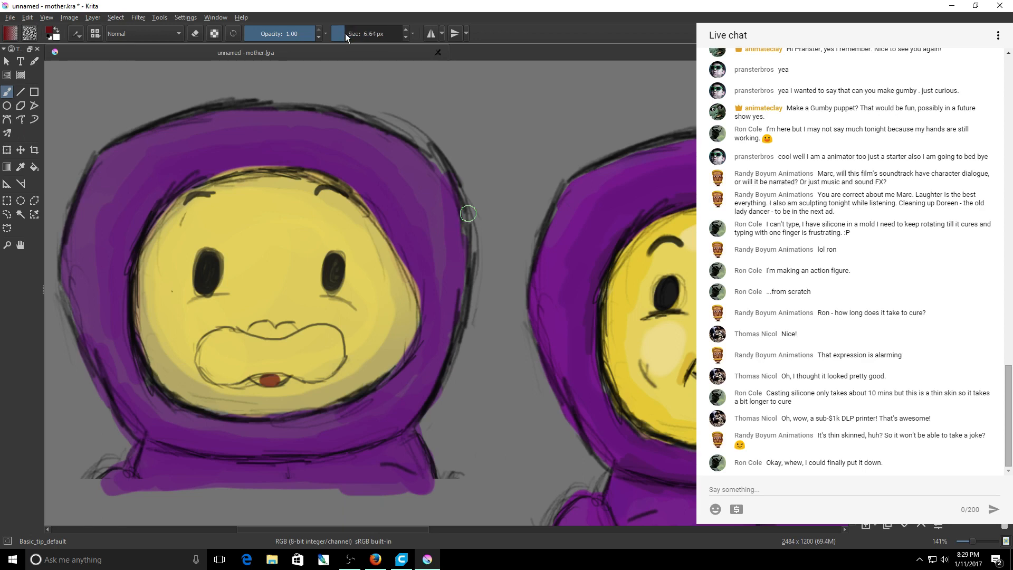
{"action": "left_click_drag", "start_coordinate": [346, 36], "coordinate": [348, 36]}
{"action": "mouse_move", "coordinate": [262, 381]}
{"action": "left_mouse_down"}
{"action": "mouse_move", "coordinate": [254, 379]}
{"action": "mouse_move", "coordinate": [283, 378]}
{"action": "left_mouse_up"}
{"action": "mouse_move", "coordinate": [283, 329]}
{"action": "left_mouse_down"}
{"action": "mouse_move", "coordinate": [260, 324]}
{"action": "mouse_move", "coordinate": [268, 325]}
{"action": "mouse_move", "coordinate": [254, 328]}
{"action": "mouse_move", "coordinate": [299, 331]}
{"action": "left_mouse_up"}
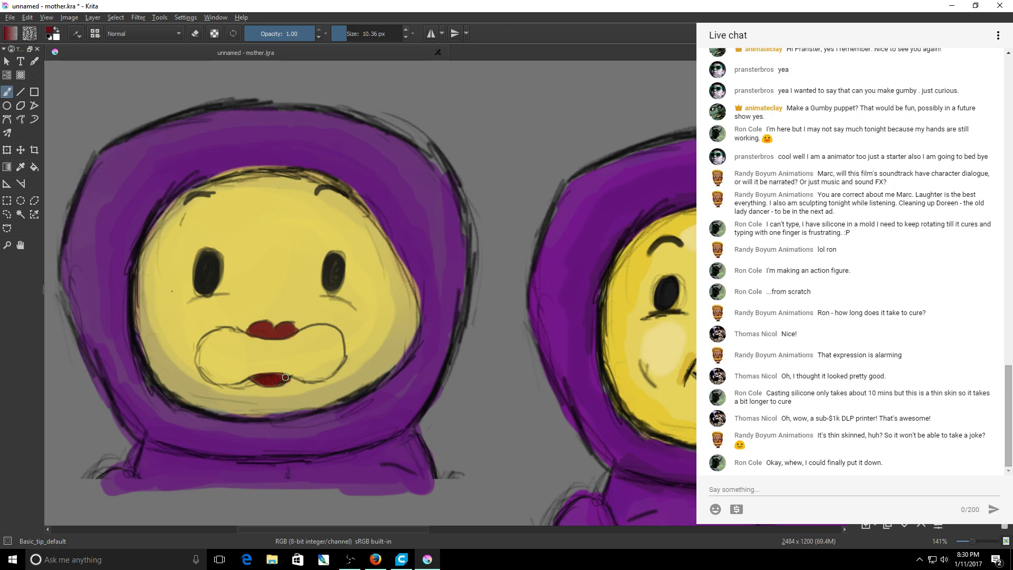
{"action": "left_click_drag", "start_coordinate": [278, 331], "coordinate": [286, 328]}
{"action": "left_click_drag", "start_coordinate": [272, 328], "coordinate": [260, 333]}
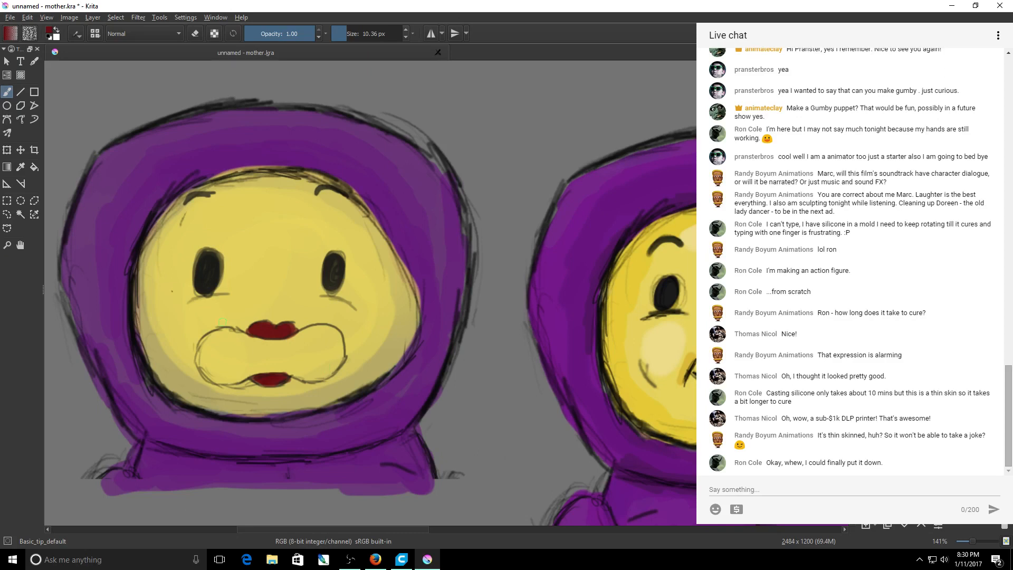
Reset the colour to black and fill the whole mouth interior, enlarging the brush to 18.22 px partway through.
{"action": "key", "text": "d"}
{"action": "mouse_move", "coordinate": [247, 357]}
{"action": "left_mouse_down"}
{"action": "mouse_move", "coordinate": [235, 360]}
{"action": "mouse_move", "coordinate": [225, 329]}
{"action": "mouse_move", "coordinate": [216, 356]}
{"action": "mouse_move", "coordinate": [203, 358]}
{"action": "mouse_move", "coordinate": [232, 360]}
{"action": "mouse_move", "coordinate": [251, 340]}
{"action": "mouse_move", "coordinate": [297, 341]}
{"action": "mouse_move", "coordinate": [242, 364]}
{"action": "mouse_move", "coordinate": [246, 375]}
{"action": "mouse_move", "coordinate": [214, 378]}
{"action": "mouse_move", "coordinate": [245, 371]}
{"action": "mouse_move", "coordinate": [206, 344]}
{"action": "mouse_move", "coordinate": [232, 334]}
{"action": "mouse_move", "coordinate": [259, 355]}
{"action": "mouse_move", "coordinate": [296, 357]}
{"action": "left_mouse_up"}
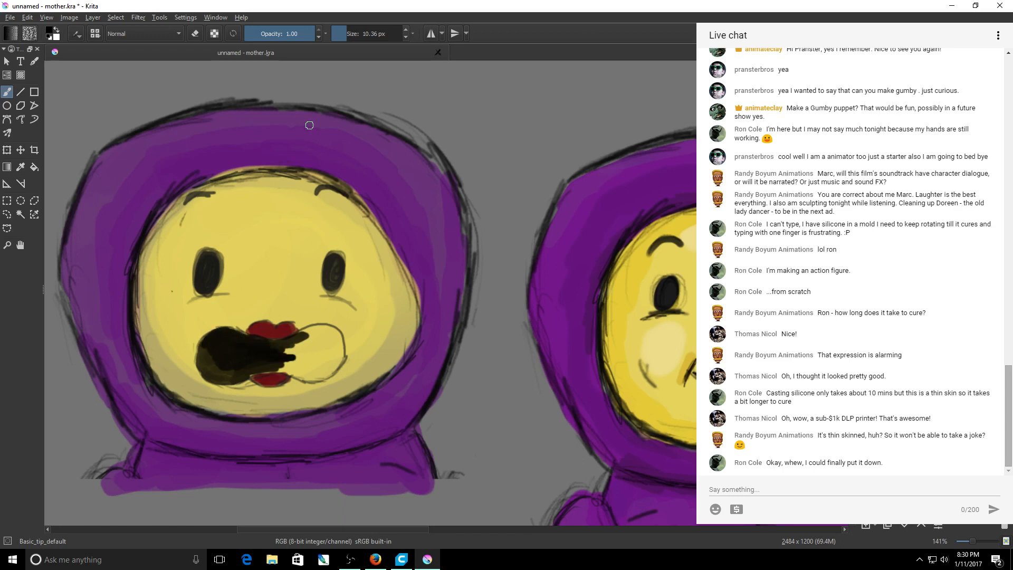
{"action": "left_click_drag", "start_coordinate": [346, 38], "coordinate": [351, 36]}
{"action": "mouse_move", "coordinate": [327, 351]}
{"action": "left_mouse_down"}
{"action": "mouse_move", "coordinate": [267, 346]}
{"action": "mouse_move", "coordinate": [328, 332]}
{"action": "mouse_move", "coordinate": [330, 363]}
{"action": "left_mouse_up"}
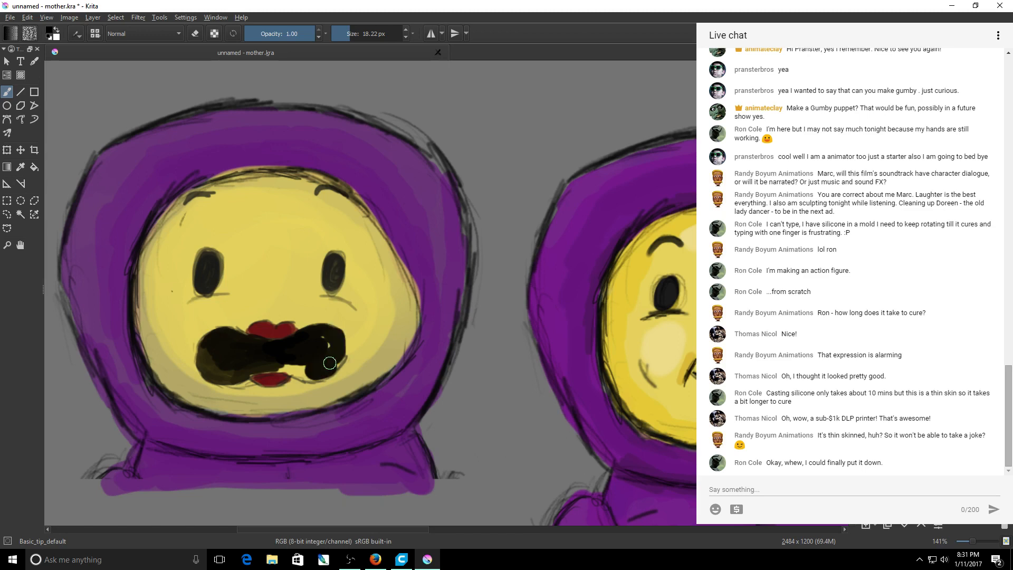
{"action": "mouse_move", "coordinate": [329, 363]}
{"action": "left_mouse_down"}
{"action": "mouse_move", "coordinate": [302, 352]}
{"action": "mouse_move", "coordinate": [310, 371]}
{"action": "mouse_move", "coordinate": [255, 364]}
{"action": "mouse_move", "coordinate": [249, 351]}
{"action": "mouse_move", "coordinate": [258, 349]}
{"action": "mouse_move", "coordinate": [237, 342]}
{"action": "mouse_move", "coordinate": [238, 356]}
{"action": "mouse_move", "coordinate": [205, 351]}
{"action": "mouse_move", "coordinate": [244, 368]}
{"action": "mouse_move", "coordinate": [217, 345]}
{"action": "mouse_move", "coordinate": [255, 343]}
{"action": "left_mouse_up"}
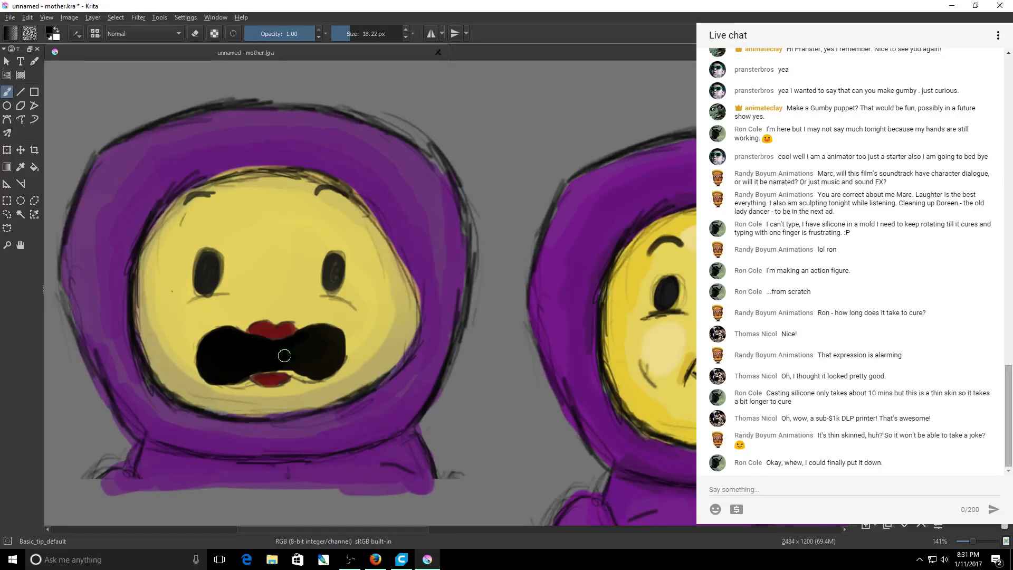
{"action": "mouse_move", "coordinate": [284, 356]}
{"action": "left_mouse_down"}
{"action": "mouse_move", "coordinate": [306, 336]}
{"action": "mouse_move", "coordinate": [327, 336]}
{"action": "mouse_move", "coordinate": [334, 347]}
{"action": "mouse_move", "coordinate": [281, 364]}
{"action": "mouse_move", "coordinate": [312, 376]}
{"action": "left_mouse_up"}
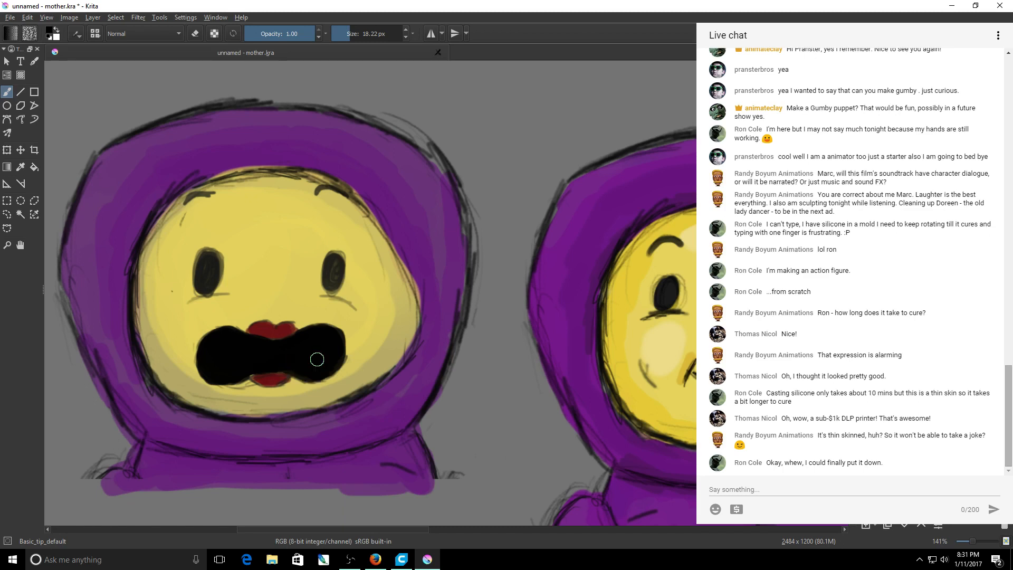
{"action": "left_click_drag", "start_coordinate": [317, 359], "coordinate": [281, 360]}
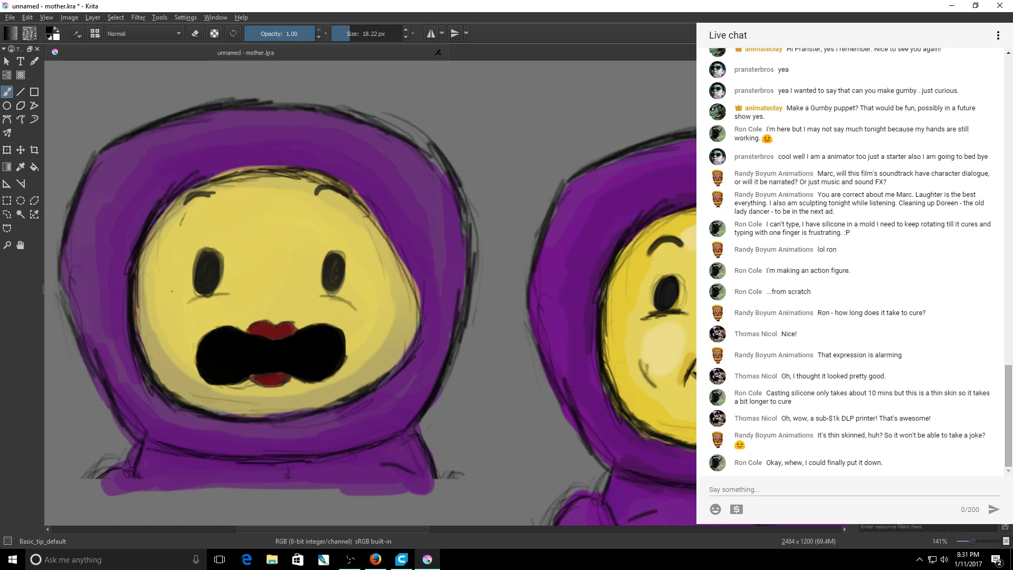
Switch to the deevad 1e rigger brush, undo a test scribble across the face, and set the size to 5.17 px.
{"action": "left_click", "coordinate": [918, 437]}
{"action": "mouse_move", "coordinate": [289, 312]}
{"action": "left_mouse_down"}
{"action": "mouse_move", "coordinate": [284, 232]}
{"action": "mouse_move", "coordinate": [310, 273]}
{"action": "mouse_move", "coordinate": [299, 344]}
{"action": "left_mouse_up"}
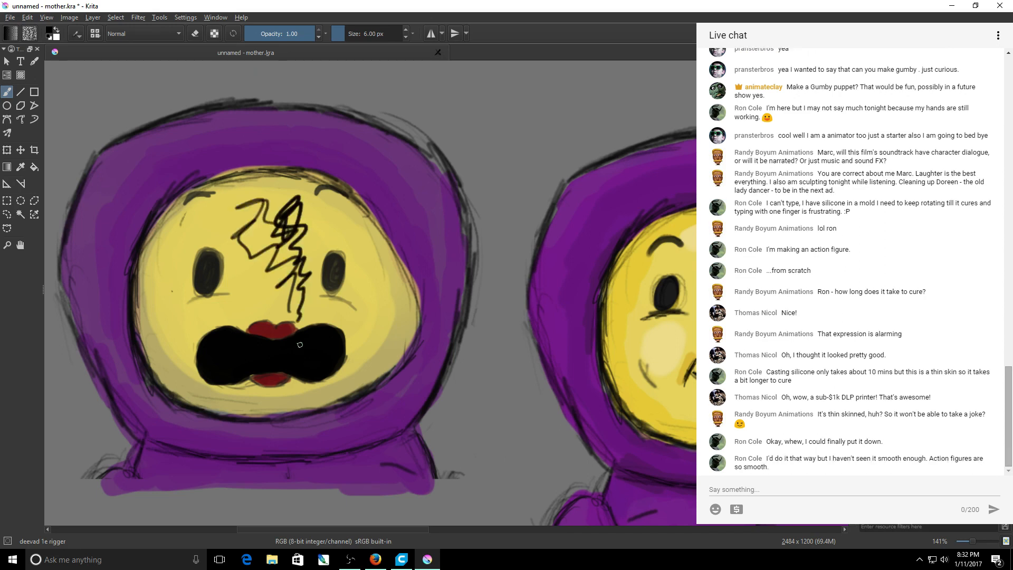
{"action": "key", "text": "ctrl+z"}
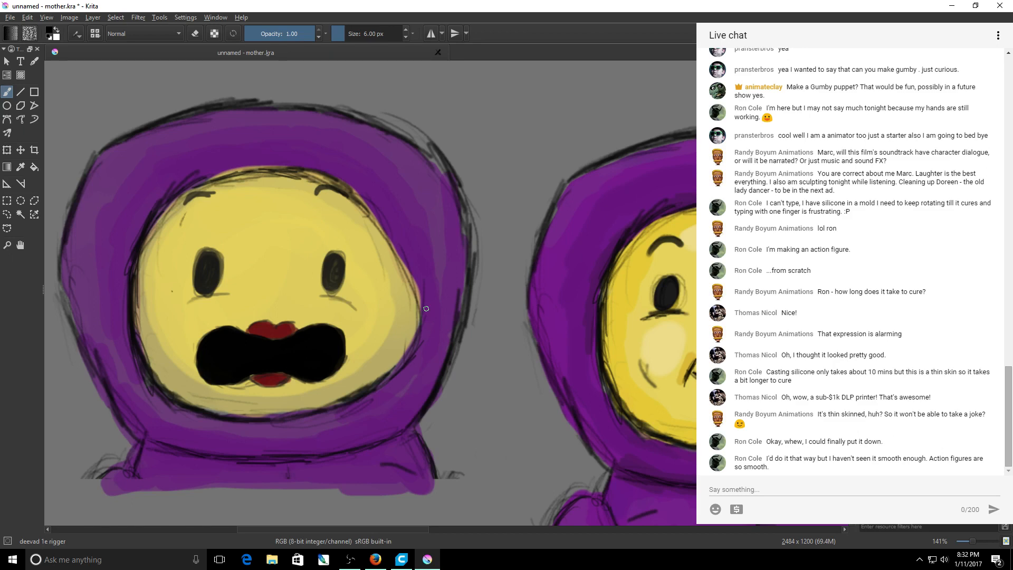
{"action": "left_click", "coordinate": [343, 34]}
{"action": "left_click", "coordinate": [344, 32]}
Sample a light yellow and, with a 13.92 px brush, paint highlights on the forehead and on both cheeks above the mouth.
{"action": "left_click", "coordinate": [20, 167]}
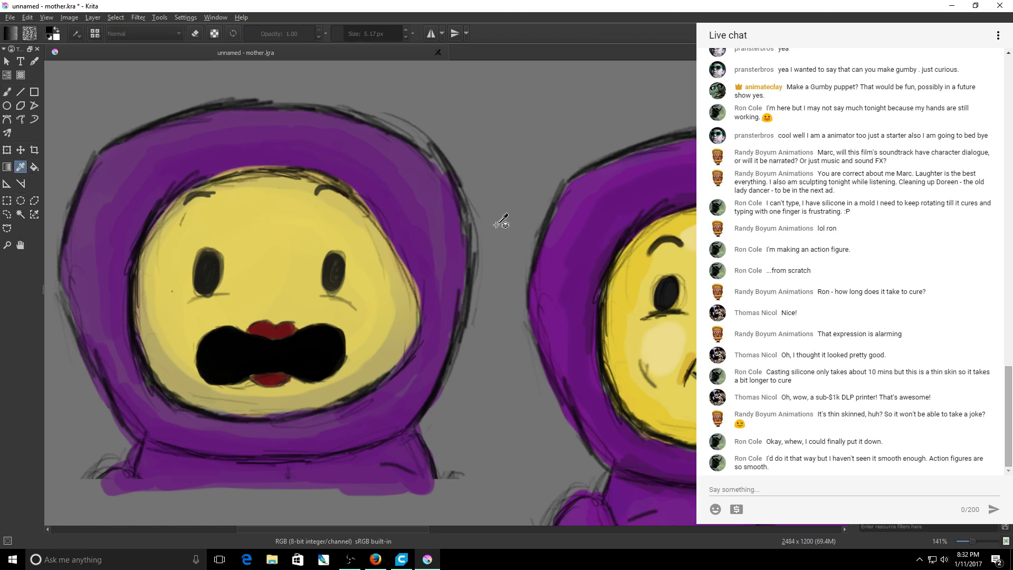
{"action": "left_click", "coordinate": [400, 228]}
{"action": "left_click", "coordinate": [330, 229]}
{"action": "left_click", "coordinate": [7, 92]}
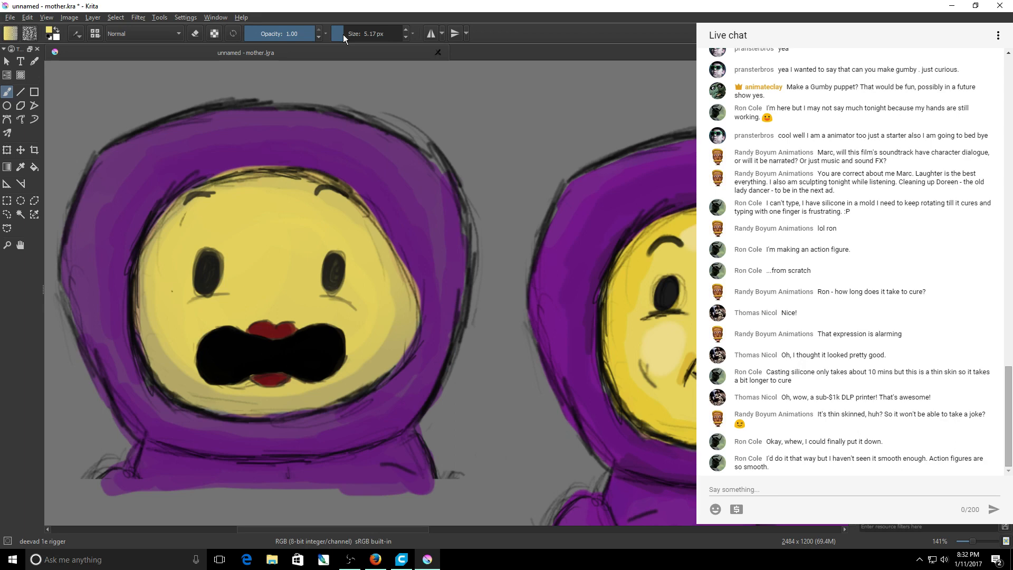
{"action": "left_click_drag", "start_coordinate": [343, 38], "coordinate": [348, 38]}
{"action": "mouse_move", "coordinate": [313, 192]}
{"action": "left_mouse_down"}
{"action": "mouse_move", "coordinate": [223, 201]}
{"action": "mouse_move", "coordinate": [272, 185]}
{"action": "mouse_move", "coordinate": [280, 189]}
{"action": "mouse_move", "coordinate": [212, 195]}
{"action": "mouse_move", "coordinate": [303, 191]}
{"action": "left_mouse_up"}
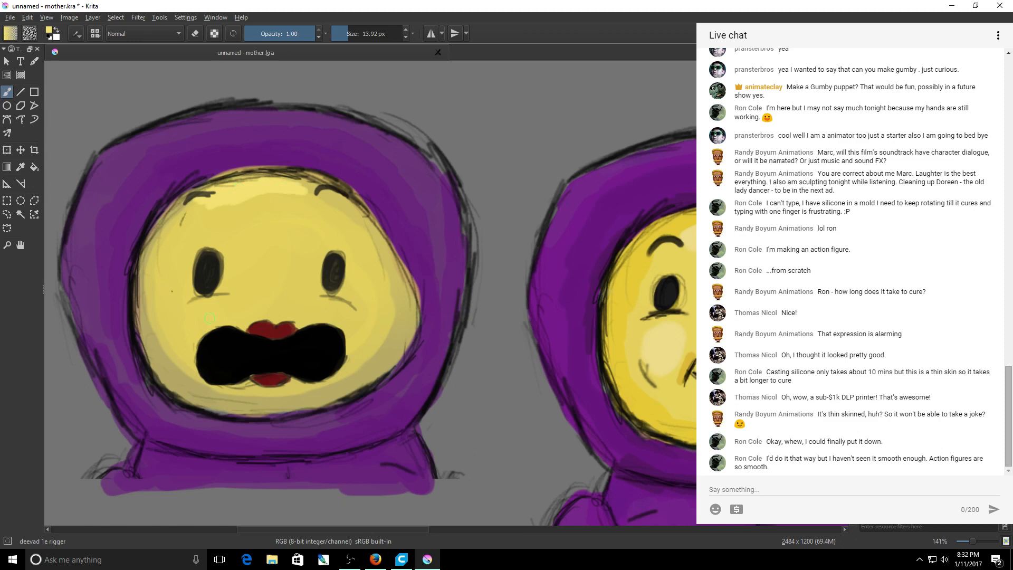
{"action": "left_click_drag", "start_coordinate": [196, 306], "coordinate": [207, 303]}
{"action": "left_click_drag", "start_coordinate": [177, 335], "coordinate": [218, 308]}
{"action": "mouse_move", "coordinate": [314, 319]}
{"action": "left_mouse_down"}
{"action": "mouse_move", "coordinate": [329, 301]}
{"action": "mouse_move", "coordinate": [364, 327]}
{"action": "mouse_move", "coordinate": [360, 343]}
{"action": "left_mouse_up"}
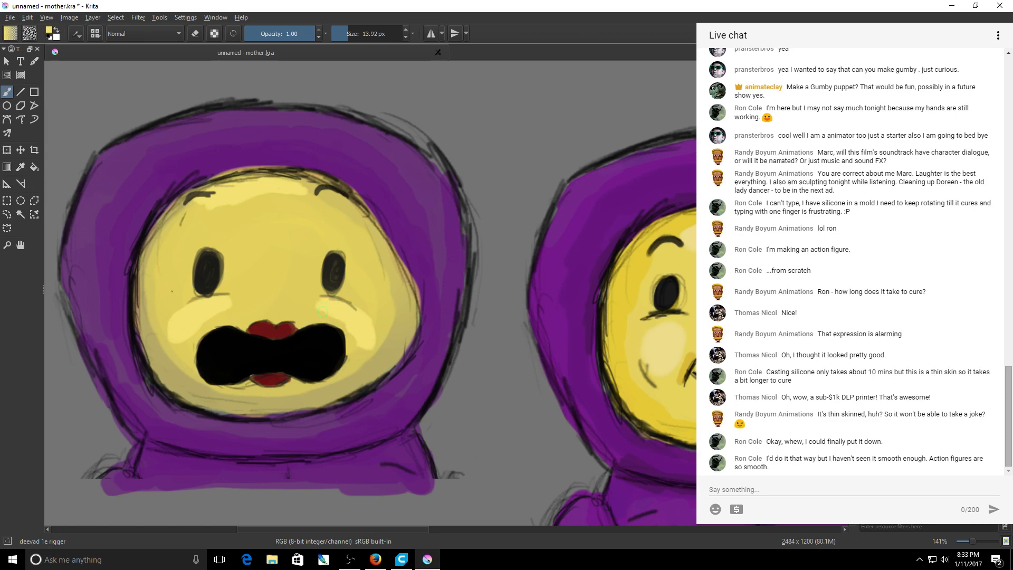
{"action": "left_click", "coordinate": [20, 167]}
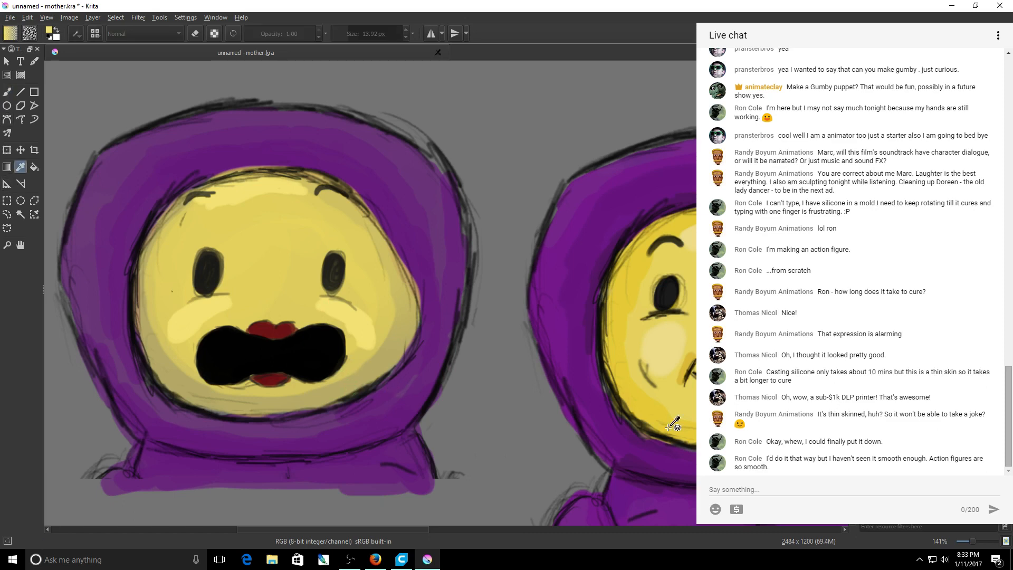
{"action": "left_click", "coordinate": [670, 426]}
{"action": "key", "text": "b"}
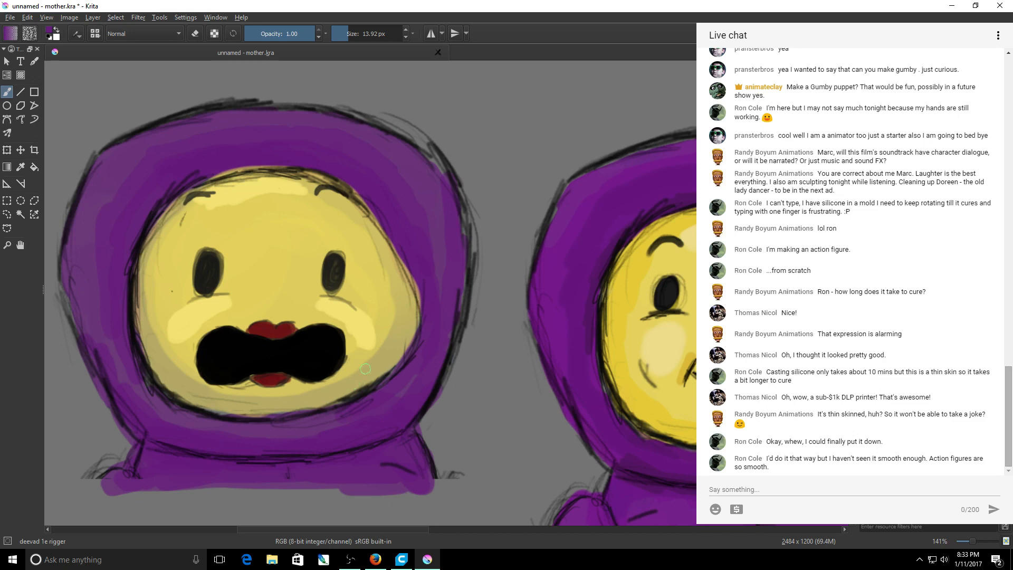
{"action": "left_click_drag", "start_coordinate": [374, 373], "coordinate": [397, 360]}
{"action": "key", "text": "ctrl+z"}
Sample the deeper yellow from the neighbouring head's face and paint shading along the lower edge and both sides of the left face.
{"action": "left_click", "coordinate": [21, 166]}
{"action": "left_click", "coordinate": [662, 412]}
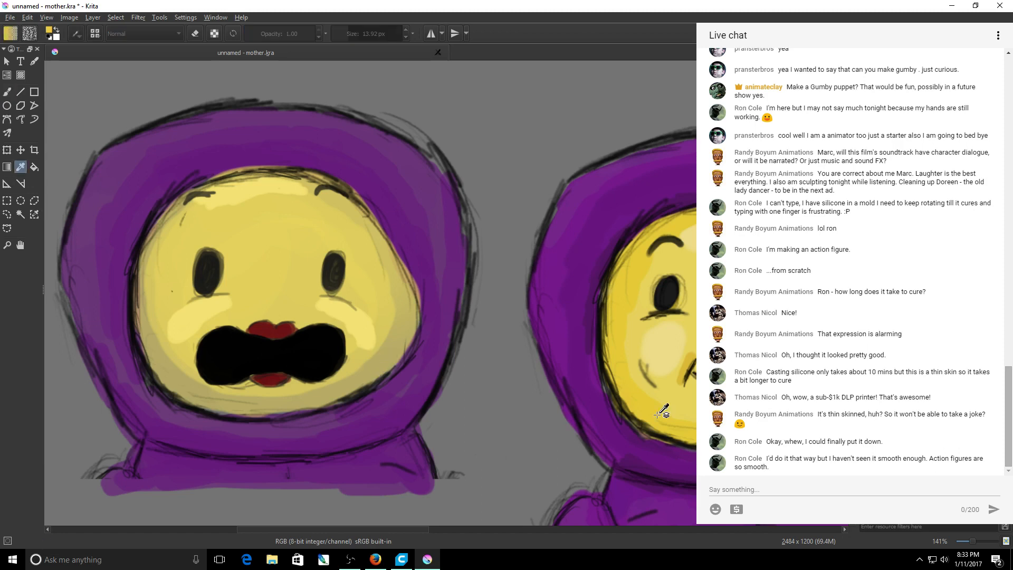
{"action": "left_click", "coordinate": [6, 91]}
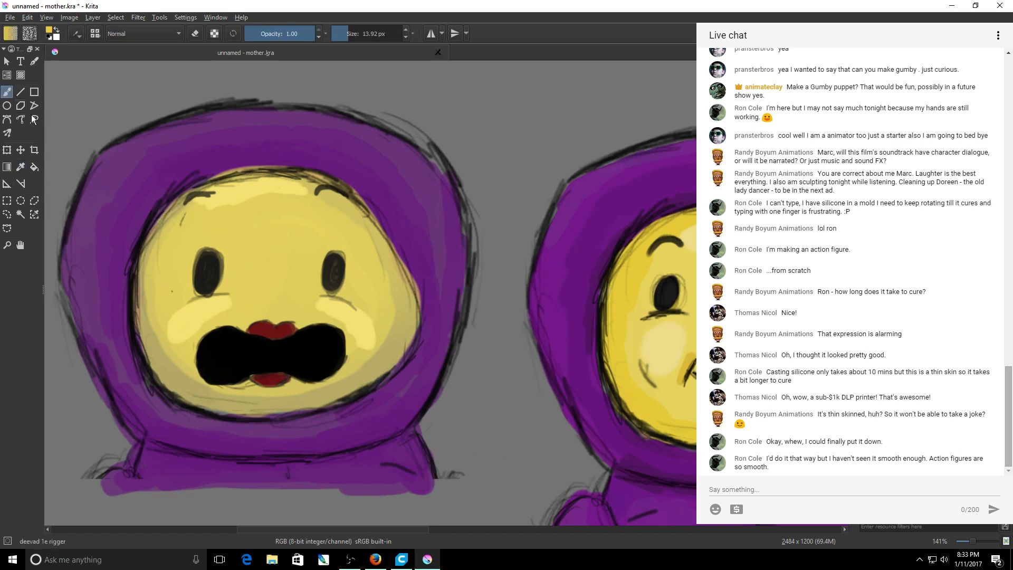
{"action": "left_click_drag", "start_coordinate": [349, 379], "coordinate": [380, 365]}
{"action": "key", "text": "ctrl+z"}
{"action": "mouse_move", "coordinate": [273, 402]}
{"action": "left_mouse_down"}
{"action": "mouse_move", "coordinate": [362, 376]}
{"action": "mouse_move", "coordinate": [397, 339]}
{"action": "mouse_move", "coordinate": [393, 359]}
{"action": "mouse_move", "coordinate": [403, 292]}
{"action": "mouse_move", "coordinate": [413, 351]}
{"action": "left_mouse_up"}
{"action": "mouse_move", "coordinate": [295, 403]}
{"action": "left_mouse_down"}
{"action": "mouse_move", "coordinate": [226, 405]}
{"action": "mouse_move", "coordinate": [237, 399]}
{"action": "left_mouse_up"}
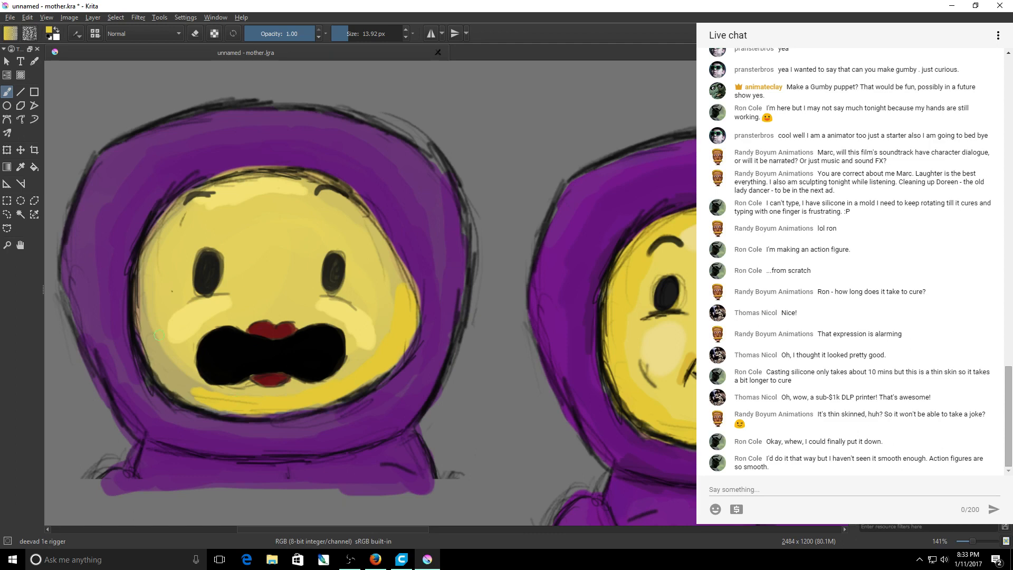
{"action": "mouse_move", "coordinate": [161, 362]}
{"action": "left_mouse_down"}
{"action": "mouse_move", "coordinate": [145, 306]}
{"action": "mouse_move", "coordinate": [148, 258]}
{"action": "left_mouse_up"}
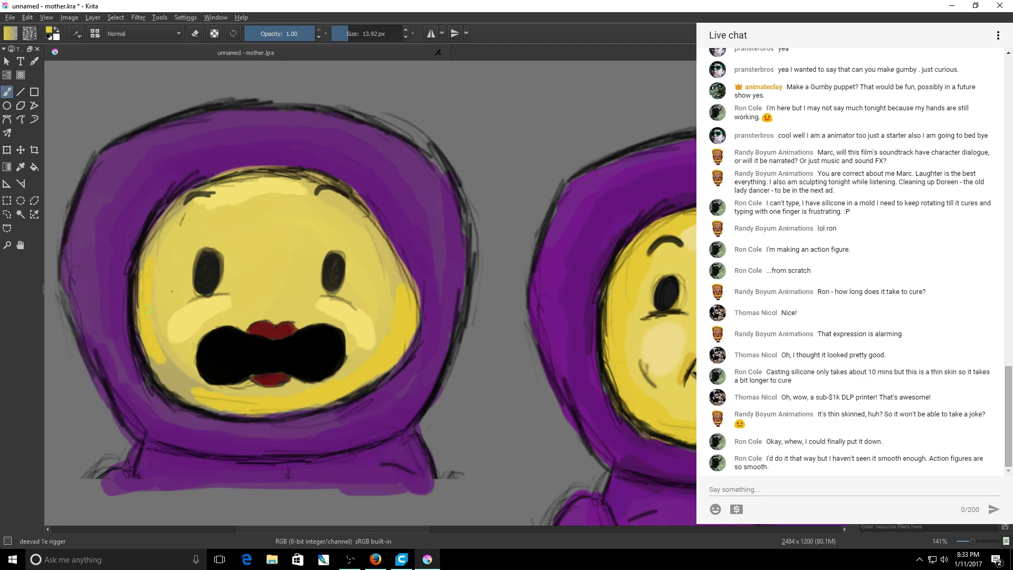
{"action": "mouse_move", "coordinate": [157, 340]}
{"action": "left_mouse_down"}
{"action": "mouse_move", "coordinate": [192, 397]}
{"action": "mouse_move", "coordinate": [240, 413]}
{"action": "left_mouse_up"}
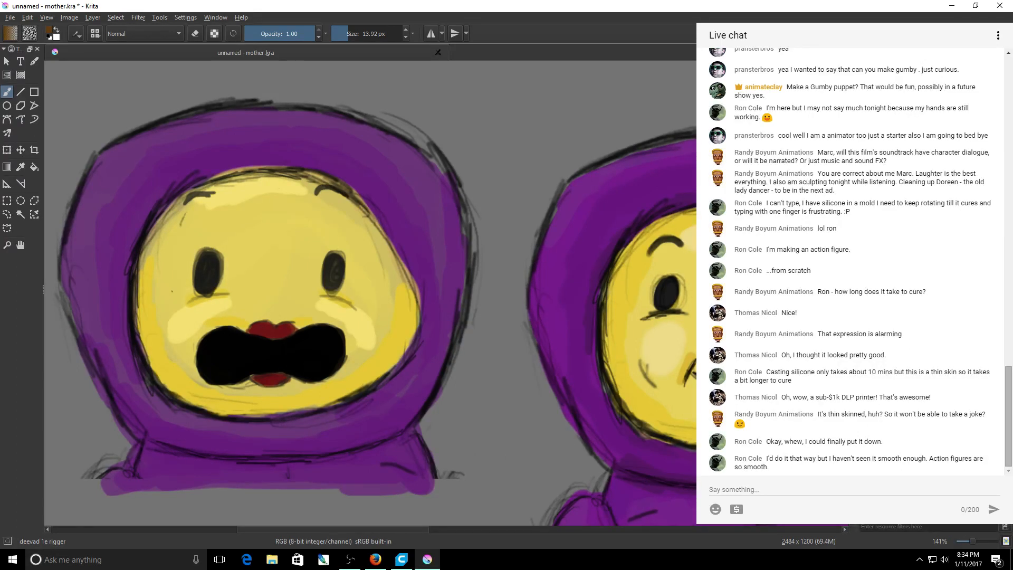
Paint the mouth interior brown inside its black outline and shade the upper part with a darker brown, redoing the shading once.
{"action": "mouse_move", "coordinate": [218, 364]}
{"action": "left_mouse_down"}
{"action": "mouse_move", "coordinate": [230, 352]}
{"action": "mouse_move", "coordinate": [203, 356]}
{"action": "mouse_move", "coordinate": [206, 344]}
{"action": "mouse_move", "coordinate": [228, 336]}
{"action": "mouse_move", "coordinate": [212, 336]}
{"action": "left_mouse_up"}
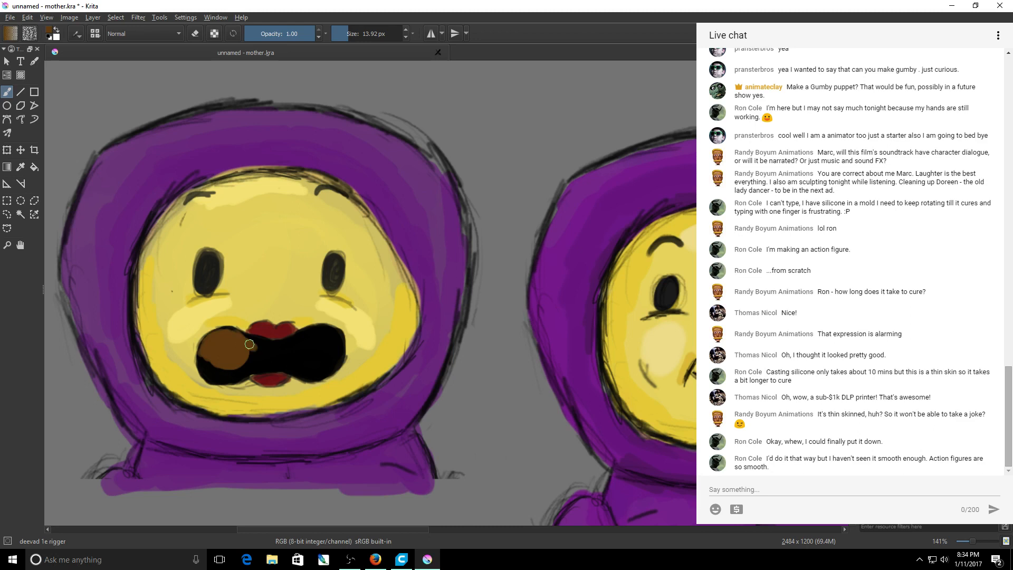
{"action": "mouse_move", "coordinate": [250, 344]}
{"action": "left_mouse_down"}
{"action": "mouse_move", "coordinate": [243, 366]}
{"action": "mouse_move", "coordinate": [265, 362]}
{"action": "mouse_move", "coordinate": [225, 371]}
{"action": "mouse_move", "coordinate": [206, 360]}
{"action": "mouse_move", "coordinate": [294, 360]}
{"action": "mouse_move", "coordinate": [306, 337]}
{"action": "mouse_move", "coordinate": [328, 346]}
{"action": "mouse_move", "coordinate": [307, 363]}
{"action": "mouse_move", "coordinate": [288, 359]}
{"action": "mouse_move", "coordinate": [302, 370]}
{"action": "mouse_move", "coordinate": [275, 363]}
{"action": "mouse_move", "coordinate": [300, 372]}
{"action": "mouse_move", "coordinate": [296, 343]}
{"action": "mouse_move", "coordinate": [322, 333]}
{"action": "mouse_move", "coordinate": [335, 350]}
{"action": "left_mouse_up"}
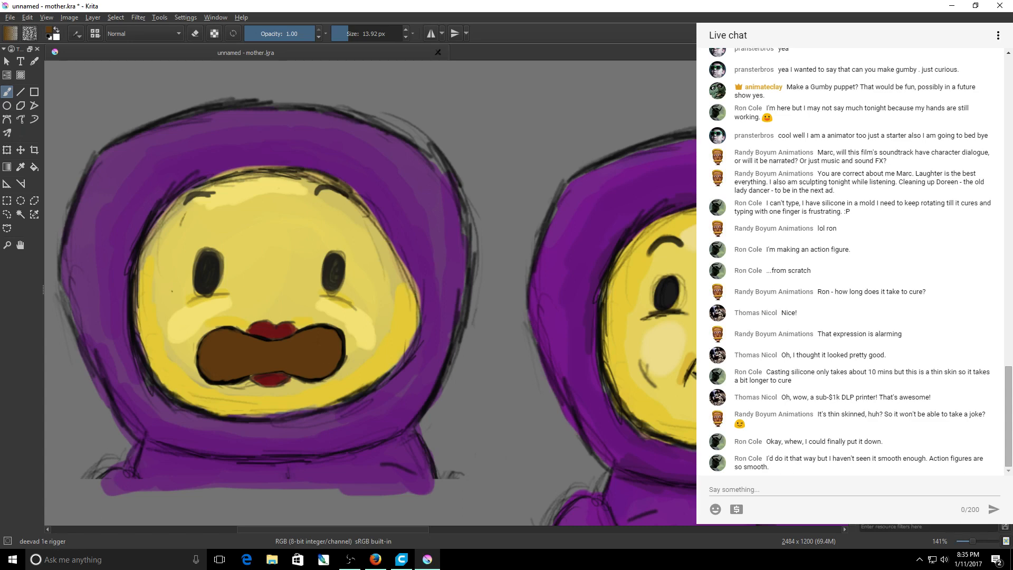
{"action": "key", "text": "k"}
{"action": "mouse_move", "coordinate": [213, 344]}
{"action": "left_mouse_down"}
{"action": "mouse_move", "coordinate": [233, 348]}
{"action": "mouse_move", "coordinate": [203, 347]}
{"action": "left_mouse_up"}
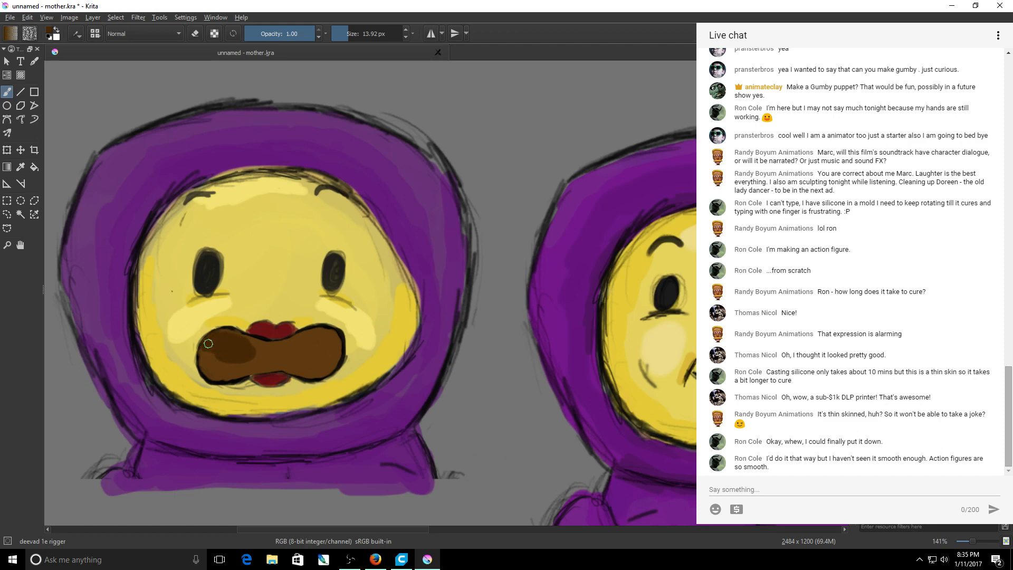
{"action": "key", "text": "ctrl+z"}
{"action": "mouse_move", "coordinate": [238, 345]}
{"action": "left_mouse_down"}
{"action": "mouse_move", "coordinate": [199, 356]}
{"action": "mouse_move", "coordinate": [313, 332]}
{"action": "mouse_move", "coordinate": [341, 344]}
{"action": "mouse_move", "coordinate": [325, 333]}
{"action": "mouse_move", "coordinate": [295, 343]}
{"action": "mouse_move", "coordinate": [332, 342]}
{"action": "left_mouse_up"}
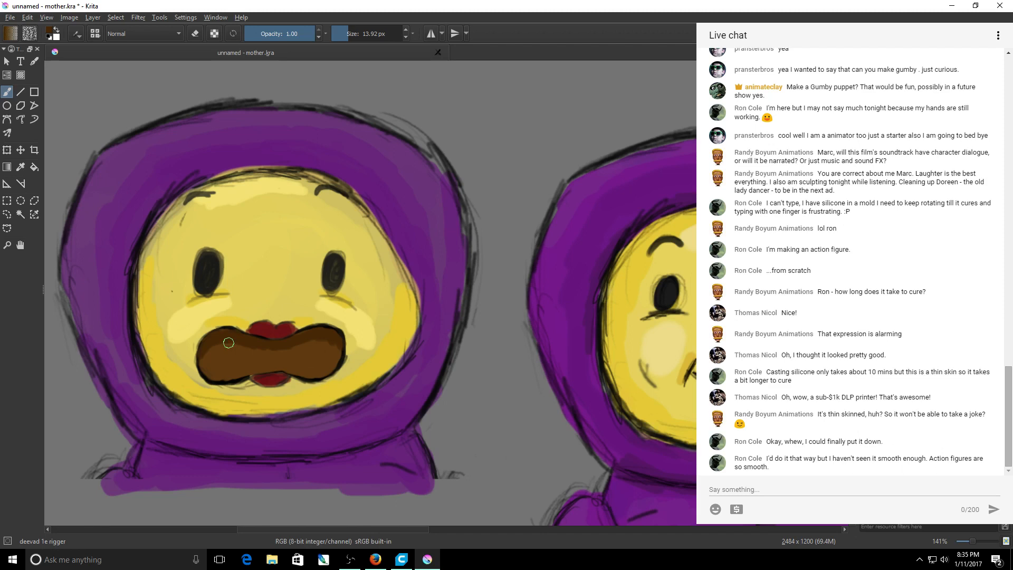
Paint over the whole mouth interior of the open-mouthed face with a very dark brown, keeping within the black outline and lips.
{"action": "mouse_move", "coordinate": [213, 372]}
{"action": "left_mouse_down"}
{"action": "mouse_move", "coordinate": [217, 346]}
{"action": "mouse_move", "coordinate": [309, 339]}
{"action": "left_mouse_up"}
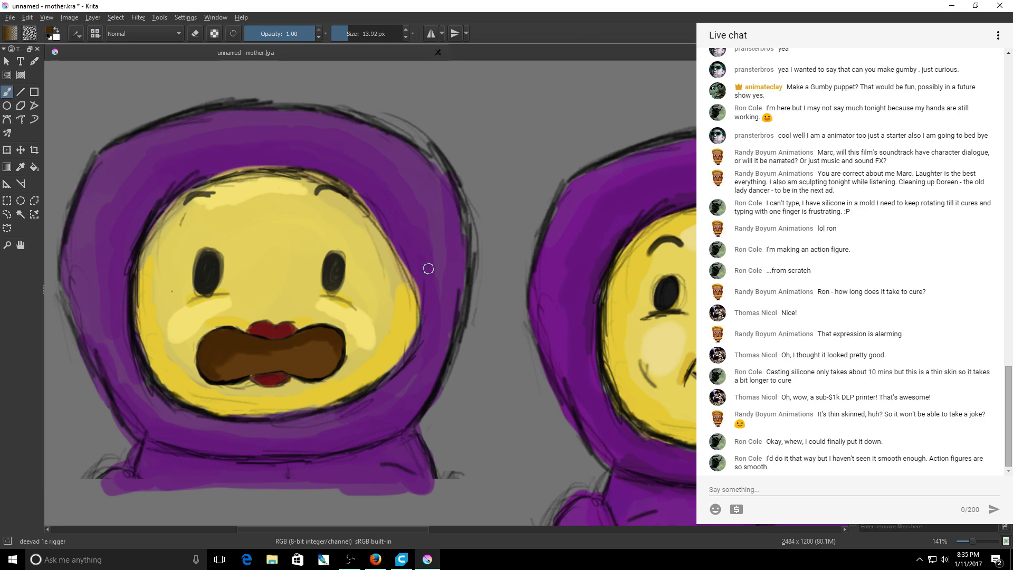
{"action": "left_click", "coordinate": [967, 540]}
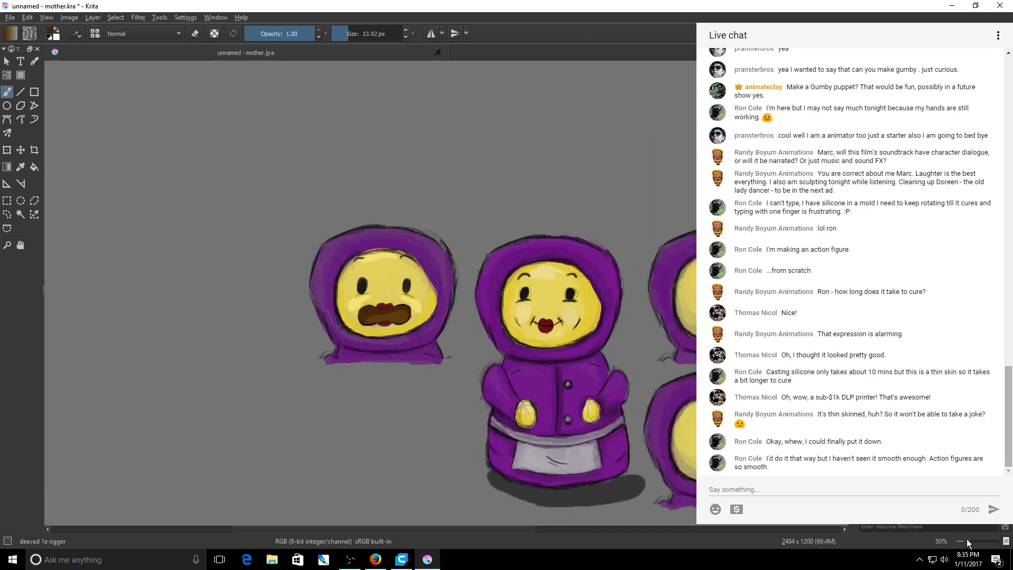
{"action": "left_click_drag", "start_coordinate": [967, 540], "coordinate": [974, 541]}
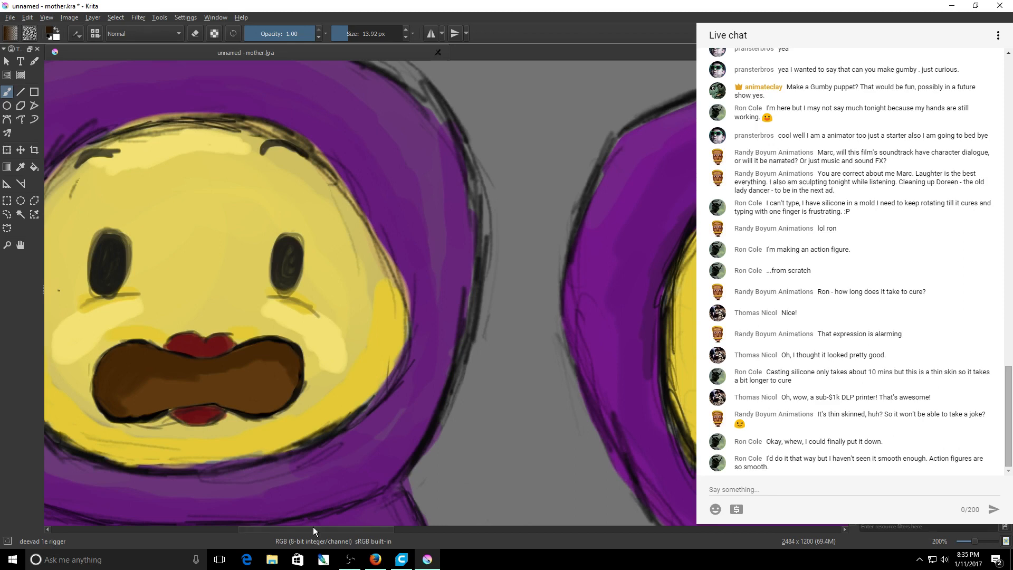
{"action": "left_click_drag", "start_coordinate": [314, 530], "coordinate": [275, 531]}
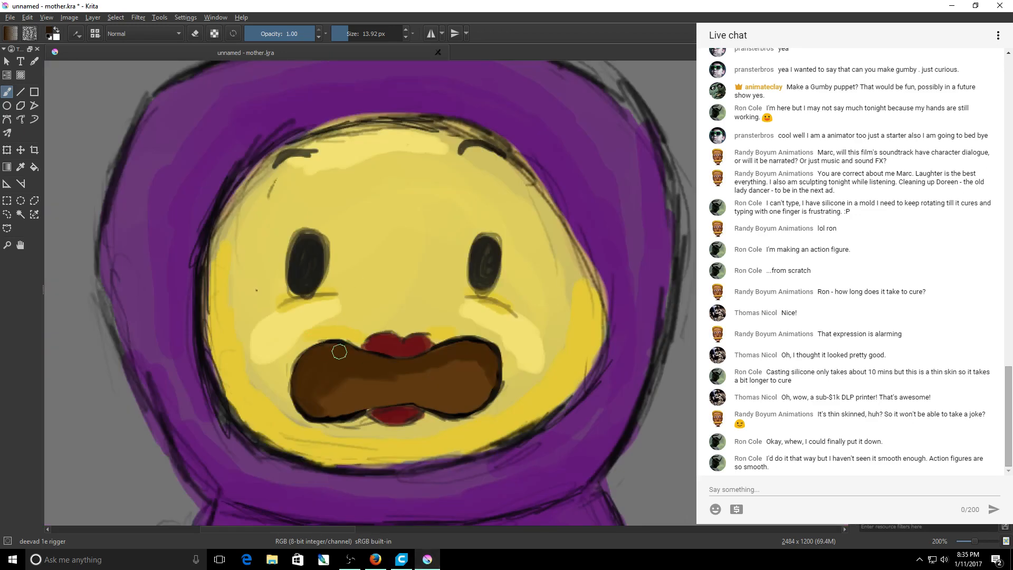
{"action": "mouse_move", "coordinate": [339, 352]}
{"action": "left_mouse_down"}
{"action": "mouse_move", "coordinate": [323, 371]}
{"action": "mouse_move", "coordinate": [312, 359]}
{"action": "mouse_move", "coordinate": [345, 354]}
{"action": "mouse_move", "coordinate": [365, 360]}
{"action": "mouse_move", "coordinate": [315, 364]}
{"action": "mouse_move", "coordinate": [376, 376]}
{"action": "mouse_move", "coordinate": [439, 353]}
{"action": "mouse_move", "coordinate": [378, 393]}
{"action": "mouse_move", "coordinate": [465, 398]}
{"action": "mouse_move", "coordinate": [432, 389]}
{"action": "mouse_move", "coordinate": [325, 408]}
{"action": "left_mouse_up"}
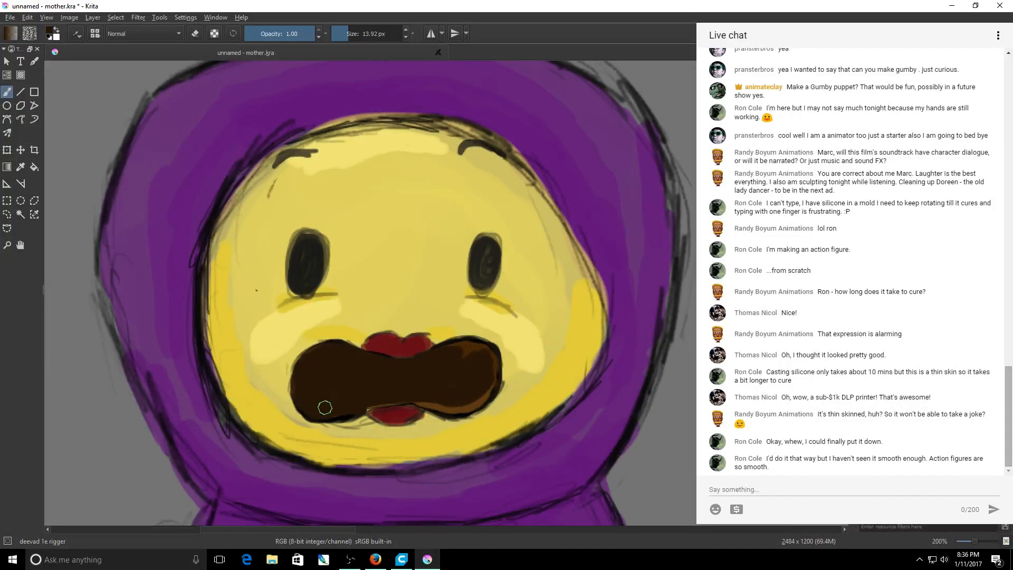
{"action": "mouse_move", "coordinate": [451, 350]}
{"action": "left_mouse_down"}
{"action": "mouse_move", "coordinate": [485, 351]}
{"action": "mouse_move", "coordinate": [466, 405]}
{"action": "mouse_move", "coordinate": [439, 403]}
{"action": "mouse_move", "coordinate": [471, 407]}
{"action": "left_mouse_up"}
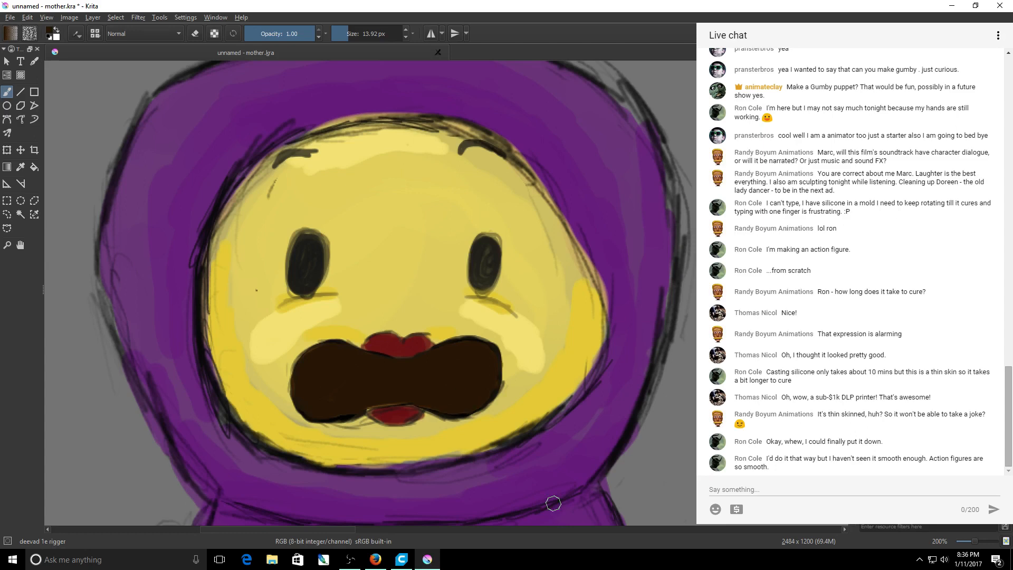
{"action": "left_click_drag", "start_coordinate": [975, 541], "coordinate": [974, 542]}
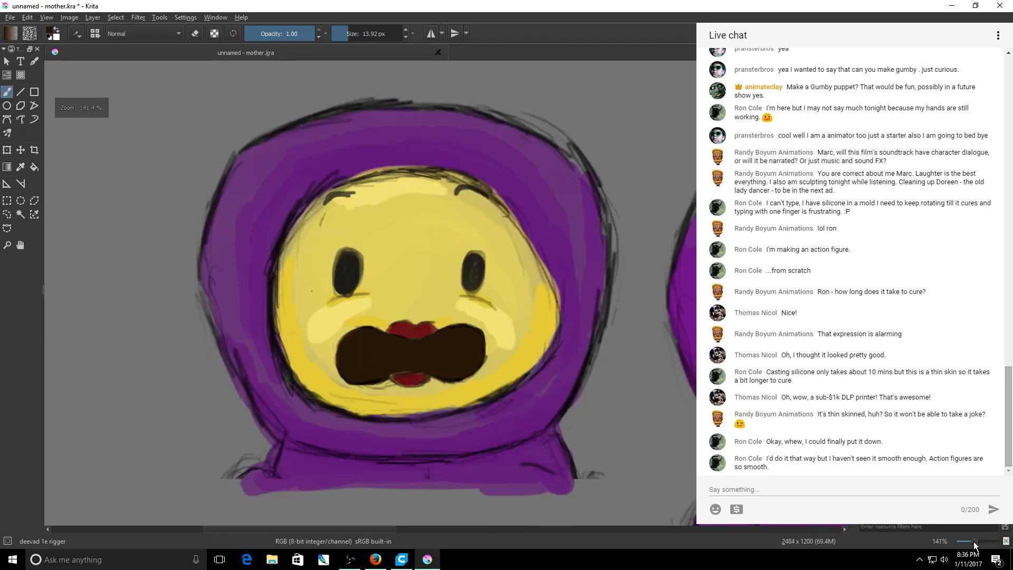
Choose a light pinkish grey as the paint colour for the teeth of the open-mouthed face.
{"action": "left_click", "coordinate": [347, 297], "text": "ctrl"}
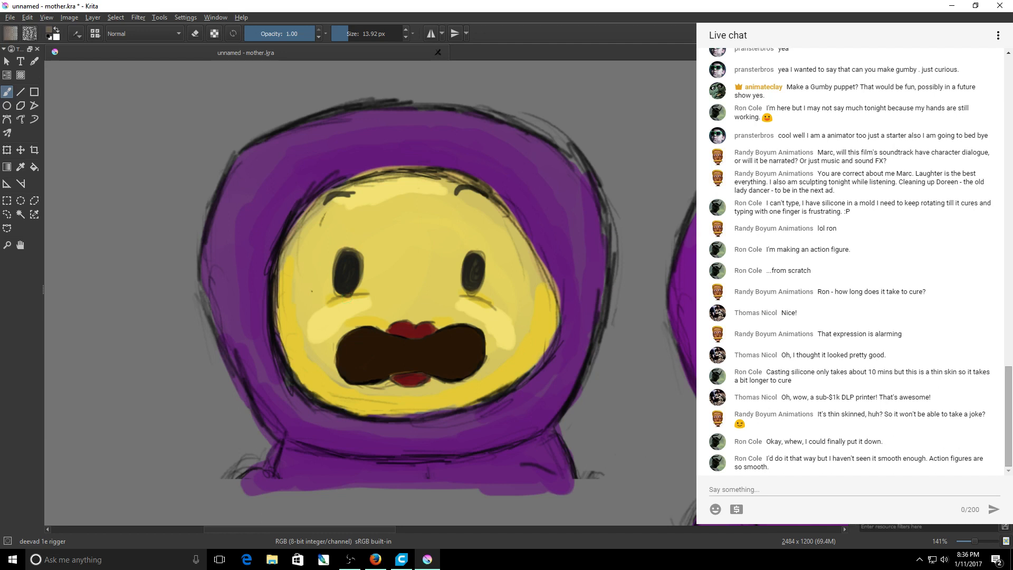
{"action": "left_click", "coordinate": [909, 113]}
{"action": "left_click", "coordinate": [977, 541]}
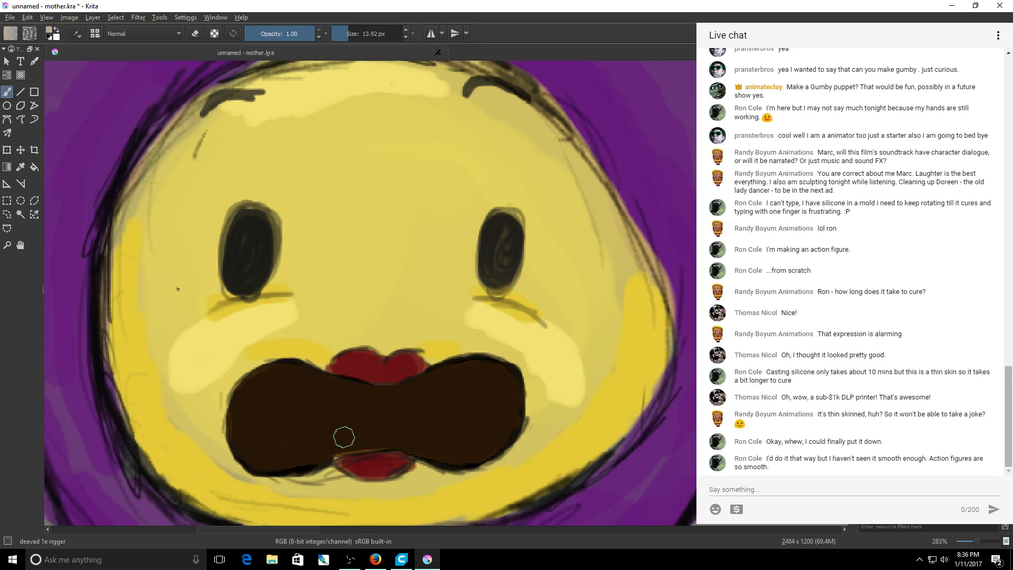
{"action": "mouse_move", "coordinate": [282, 459]}
{"action": "left_mouse_down"}
{"action": "mouse_move", "coordinate": [371, 442]}
{"action": "mouse_move", "coordinate": [452, 464]}
{"action": "left_mouse_up"}
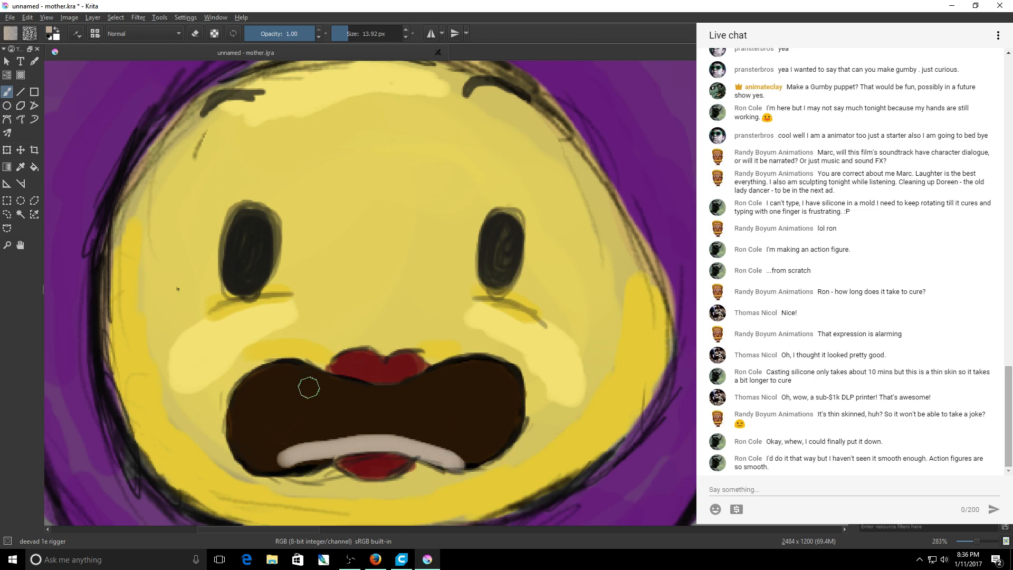
{"action": "mouse_move", "coordinate": [309, 388]}
{"action": "left_mouse_down"}
{"action": "mouse_move", "coordinate": [356, 393]}
{"action": "mouse_move", "coordinate": [445, 373]}
{"action": "left_mouse_up"}
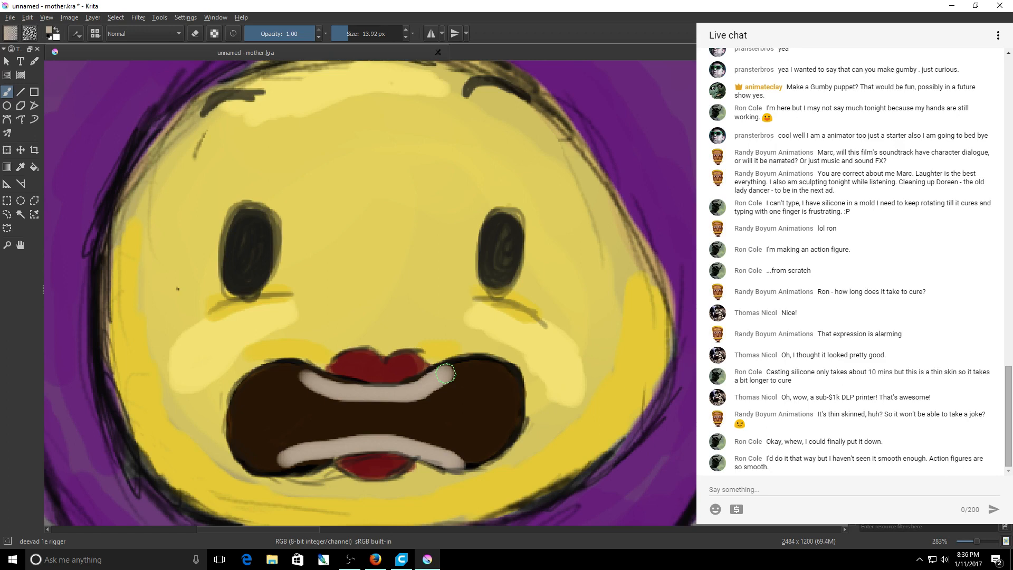
{"action": "left_click_drag", "start_coordinate": [977, 542], "coordinate": [975, 541]}
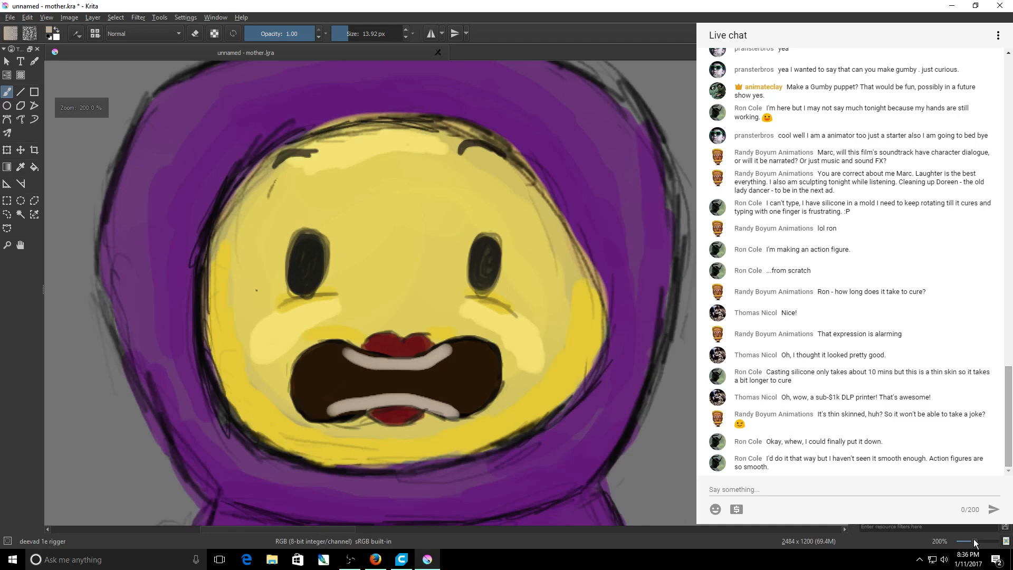
{"action": "key", "text": "ctrl+z"}
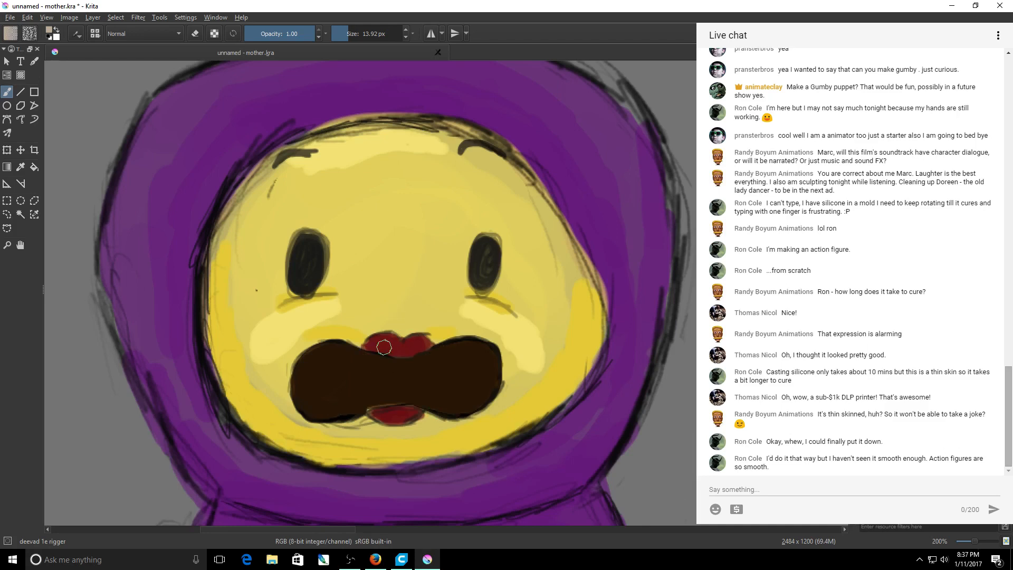
Paint narrow light grey bands of teeth inside the mouth, one under the upper lip and one above the lower lip.
{"action": "mouse_move", "coordinate": [350, 353]}
{"action": "left_mouse_down"}
{"action": "mouse_move", "coordinate": [385, 363]}
{"action": "mouse_move", "coordinate": [443, 350]}
{"action": "left_mouse_up"}
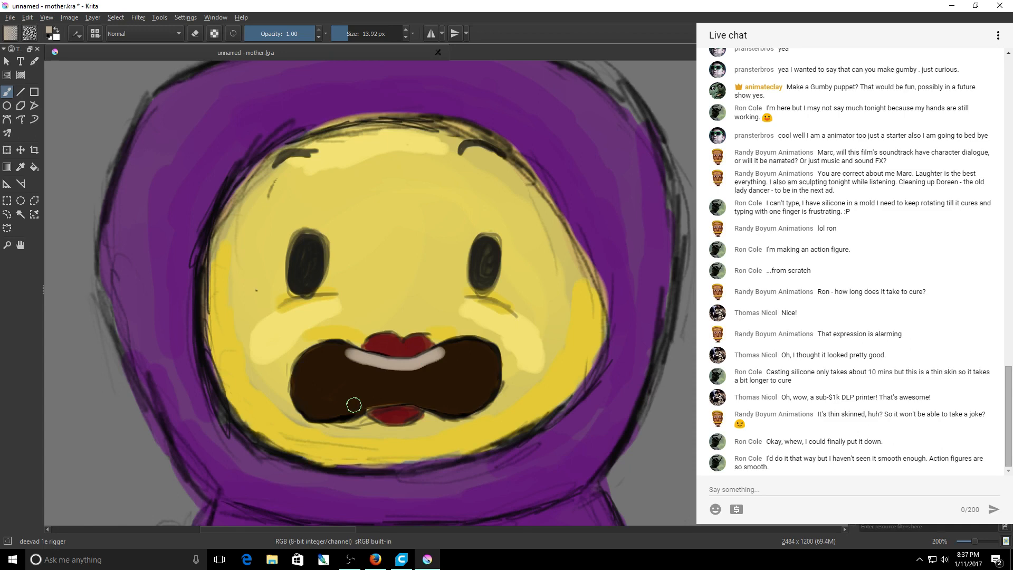
{"action": "mouse_move", "coordinate": [349, 408]}
{"action": "left_mouse_down"}
{"action": "mouse_move", "coordinate": [387, 398]}
{"action": "mouse_move", "coordinate": [444, 408]}
{"action": "left_mouse_up"}
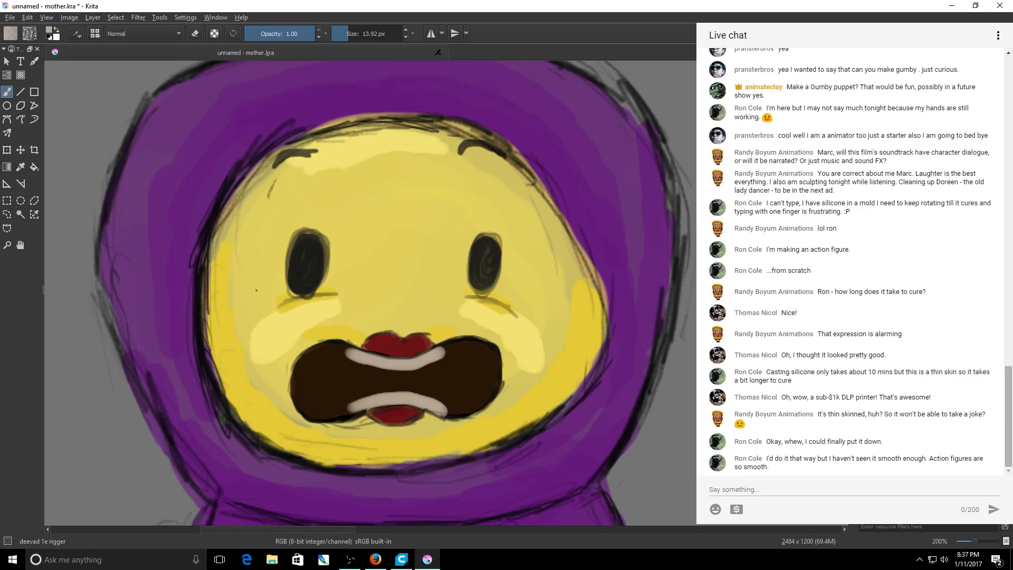
{"action": "left_click_drag", "start_coordinate": [974, 541], "coordinate": [973, 542]}
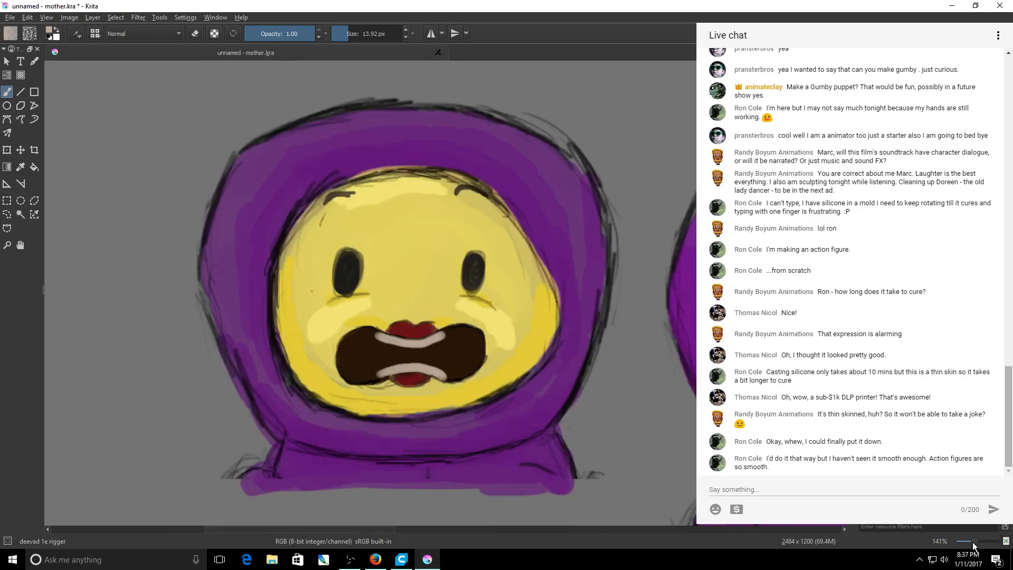
{"action": "left_click_drag", "start_coordinate": [385, 529], "coordinate": [428, 530]}
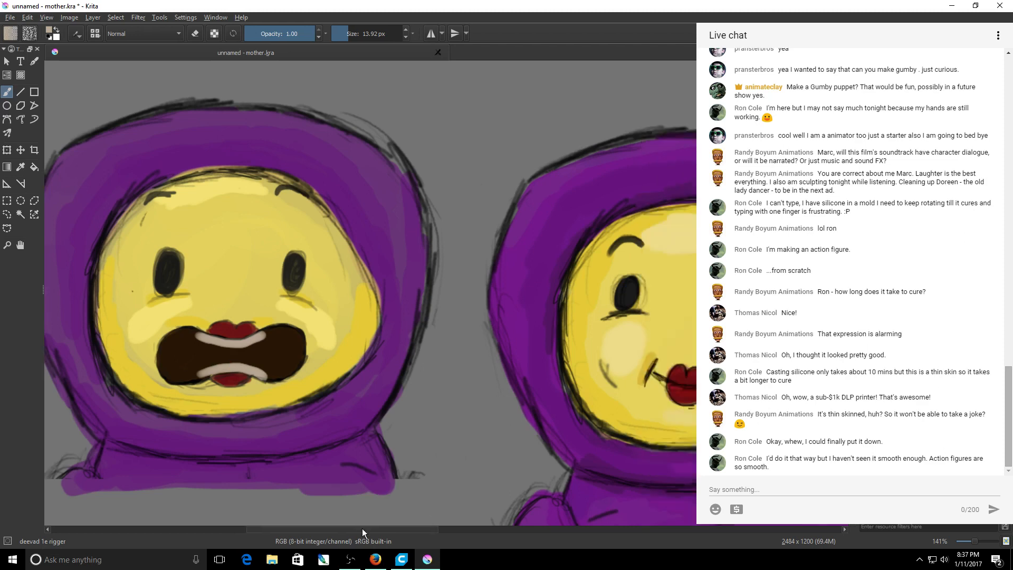
{"action": "left_click_drag", "start_coordinate": [362, 529], "coordinate": [351, 529]}
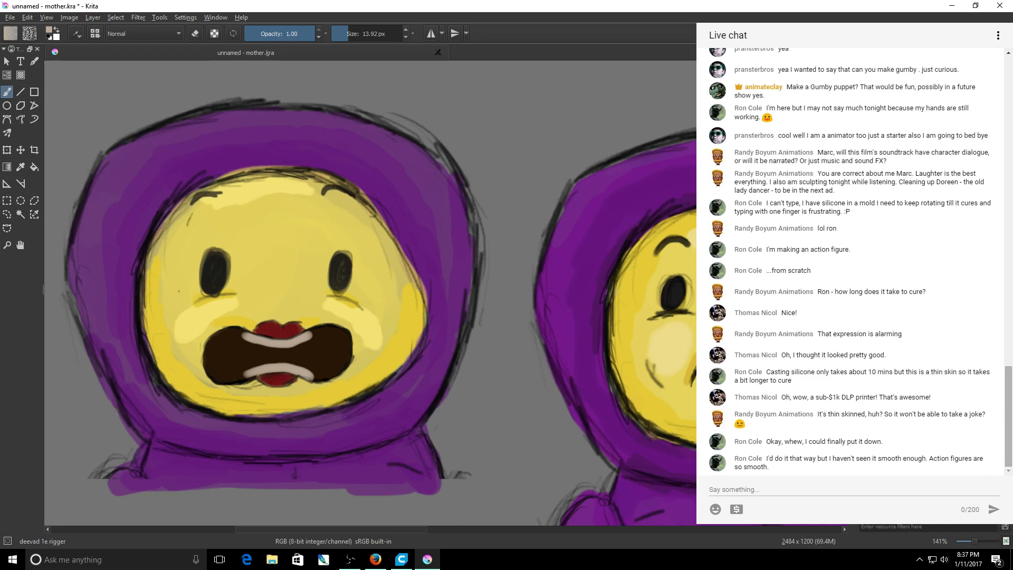
Check the open-mouthed head against the rest of the sheet and save the document mother.kra.
{"action": "left_click_drag", "start_coordinate": [973, 541], "coordinate": [967, 543]}
{"action": "left_click_drag", "start_coordinate": [526, 530], "coordinate": [583, 533]}
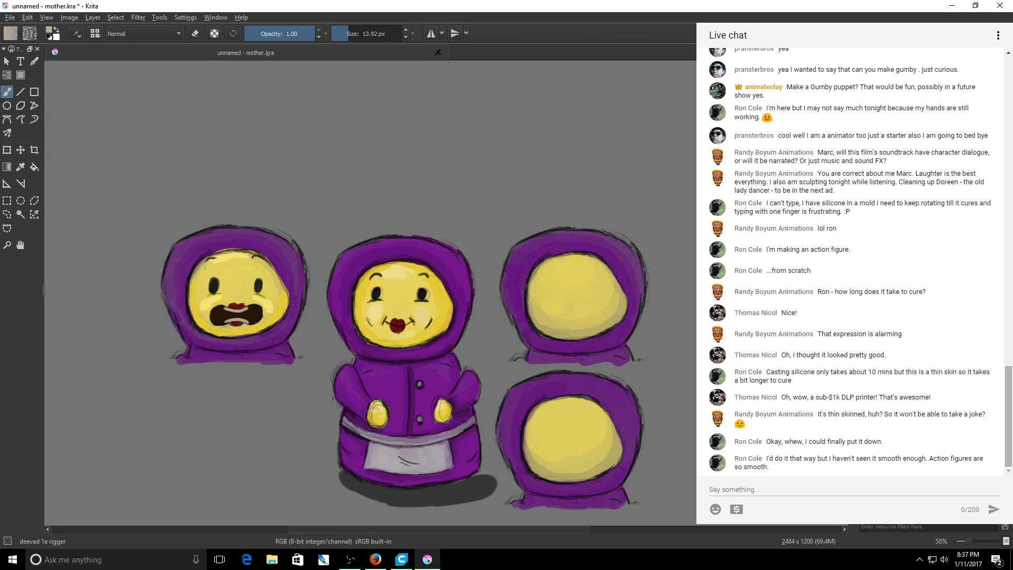
{"action": "left_click_drag", "start_coordinate": [971, 541], "coordinate": [975, 541]}
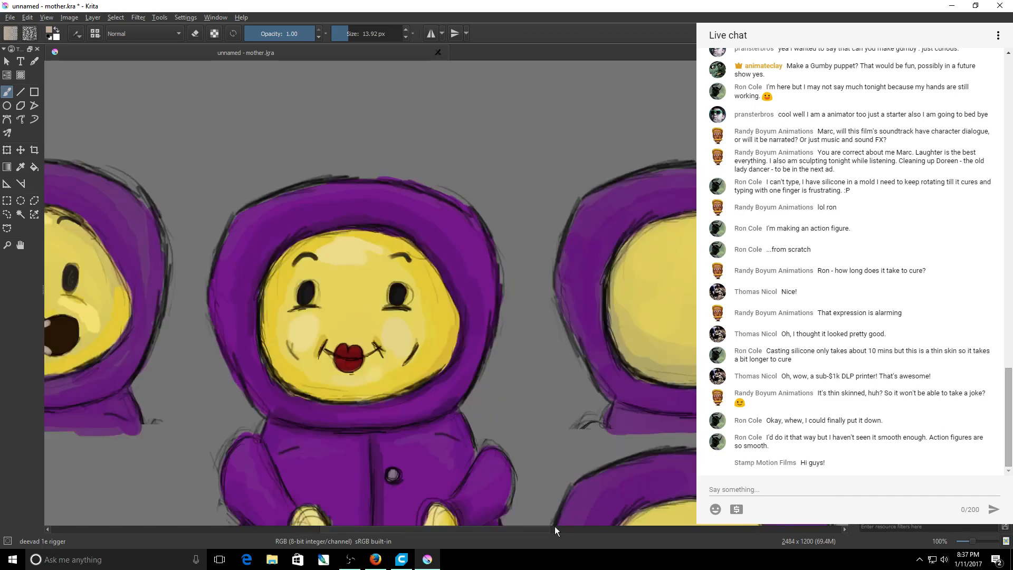
{"action": "left_click_drag", "start_coordinate": [555, 526], "coordinate": [470, 535]}
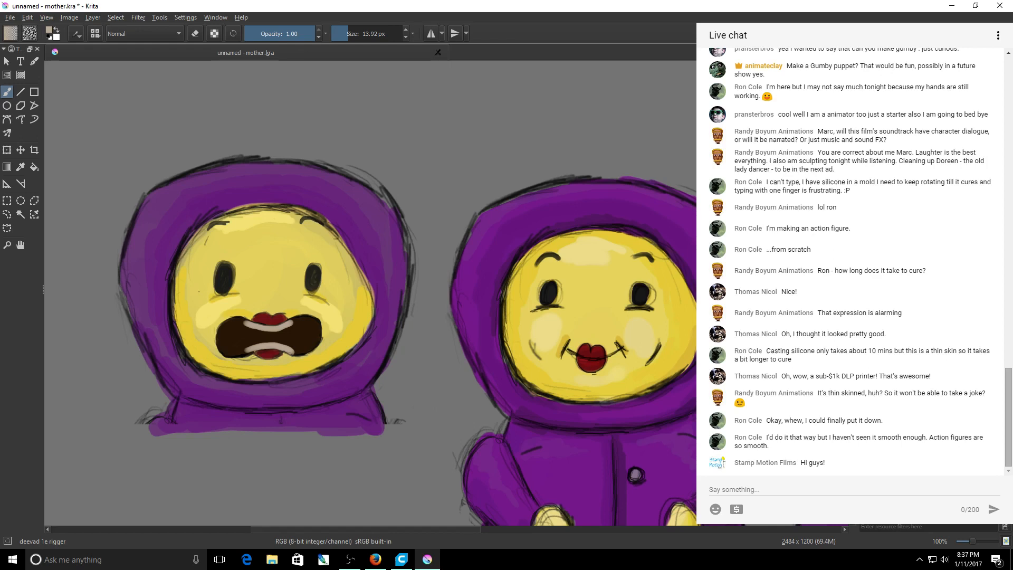
{"action": "left_click", "coordinate": [10, 17]}
{"action": "left_click", "coordinate": [21, 66]}
Compare the open-mouthed head with the smiling original and examine the two blank-faced heads.
{"action": "mouse_move", "coordinate": [467, 530]}
{"action": "left_mouse_down"}
{"action": "mouse_move", "coordinate": [535, 525]}
{"action": "mouse_move", "coordinate": [474, 531]}
{"action": "left_mouse_up"}
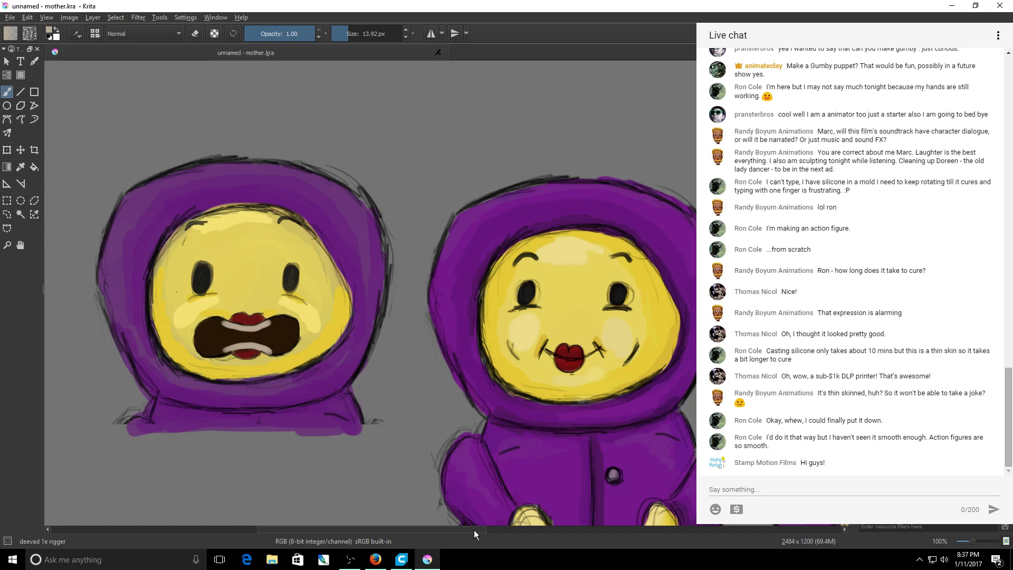
{"action": "left_click_drag", "start_coordinate": [473, 529], "coordinate": [508, 529]}
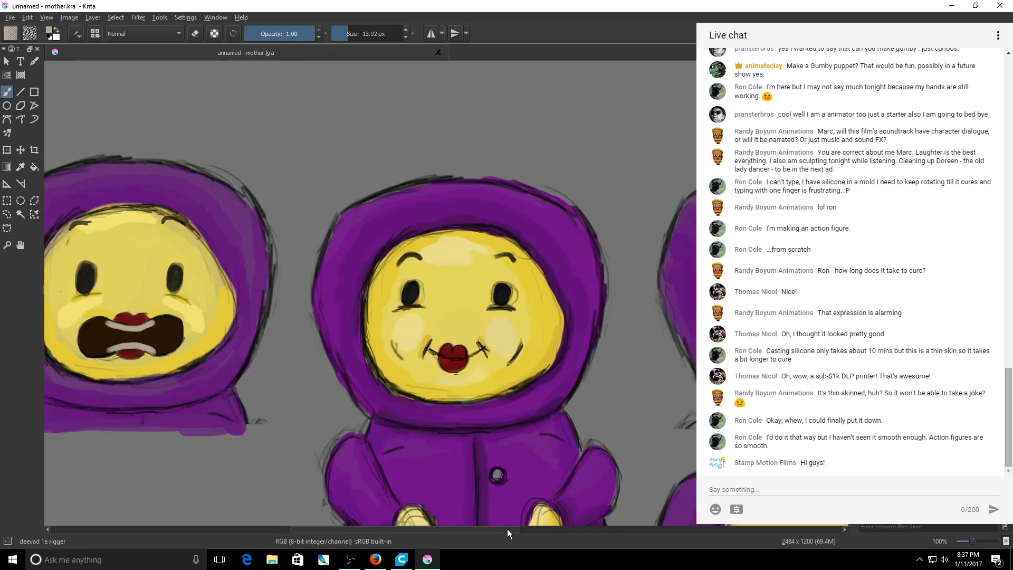
{"action": "left_click_drag", "start_coordinate": [508, 529], "coordinate": [497, 528]}
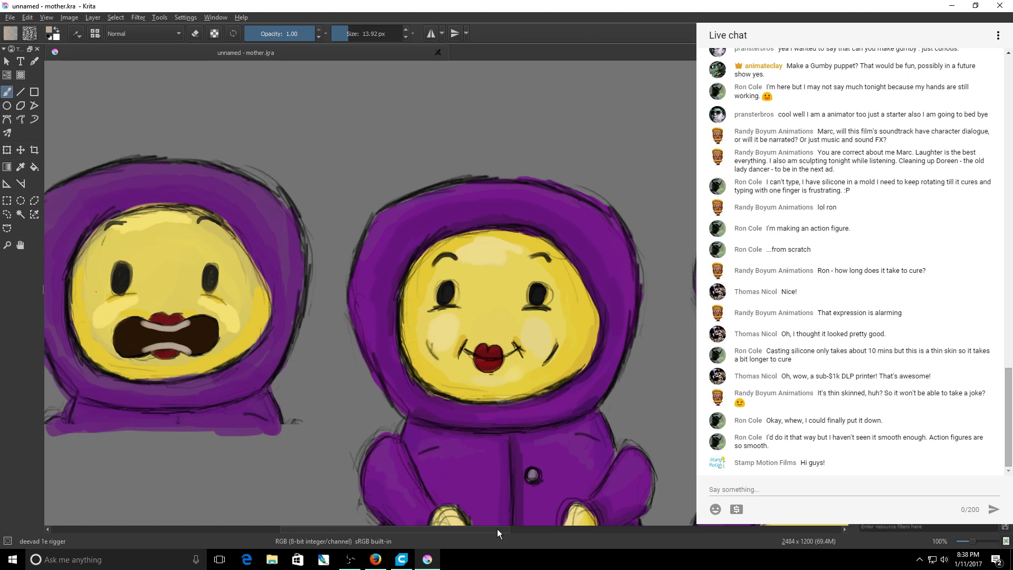
{"action": "left_click_drag", "start_coordinate": [497, 529], "coordinate": [487, 528]}
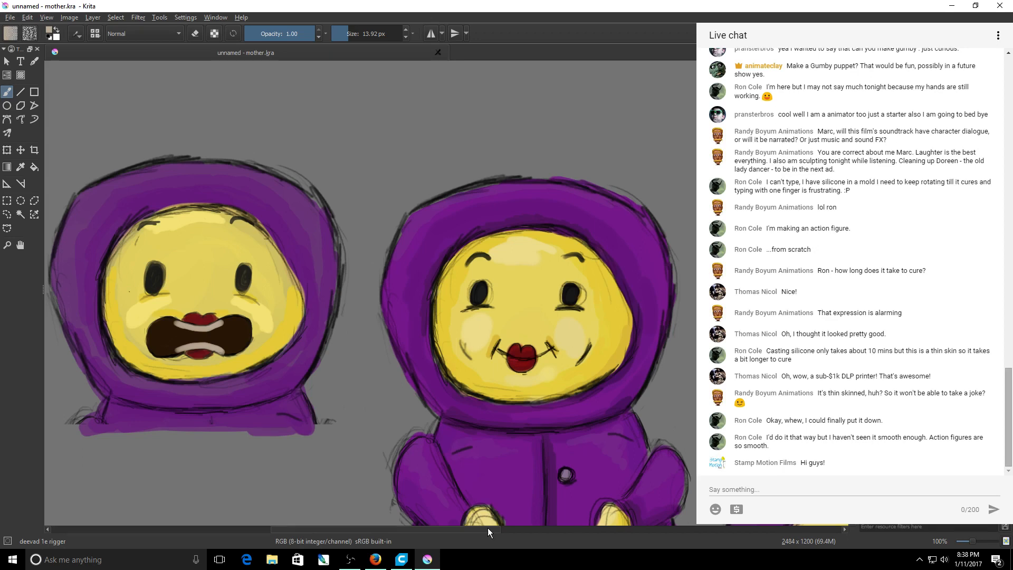
{"action": "left_click_drag", "start_coordinate": [488, 528], "coordinate": [630, 528]}
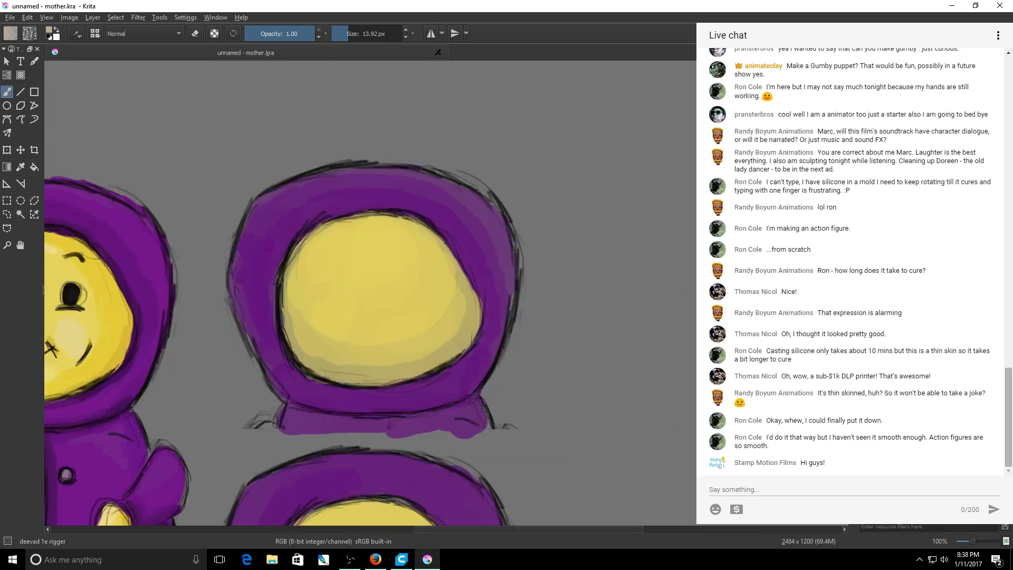
{"action": "scroll", "coordinate": [369, 293], "scroll_direction": "down", "scroll_amount": 3}
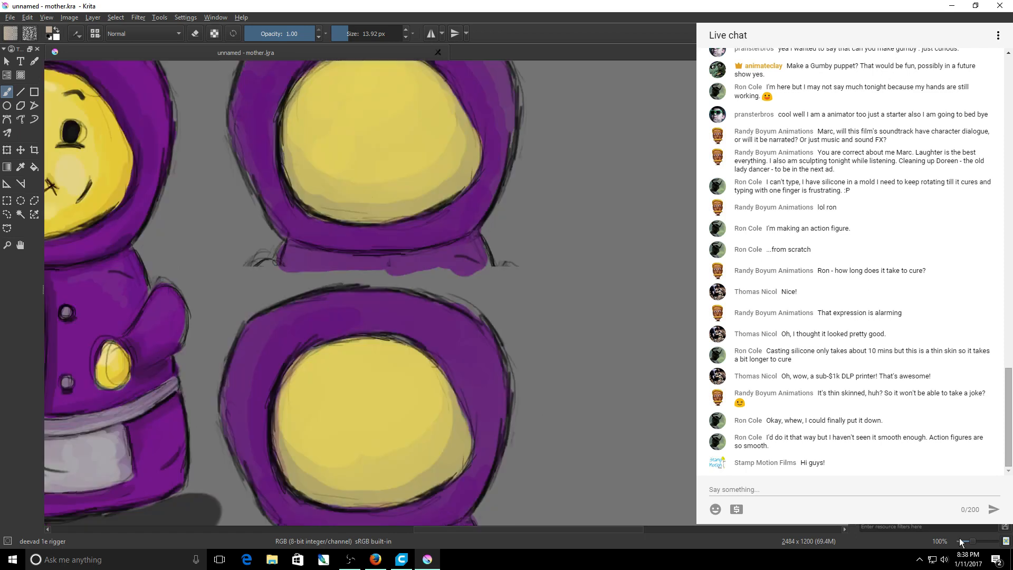
{"action": "left_click", "coordinate": [976, 541]}
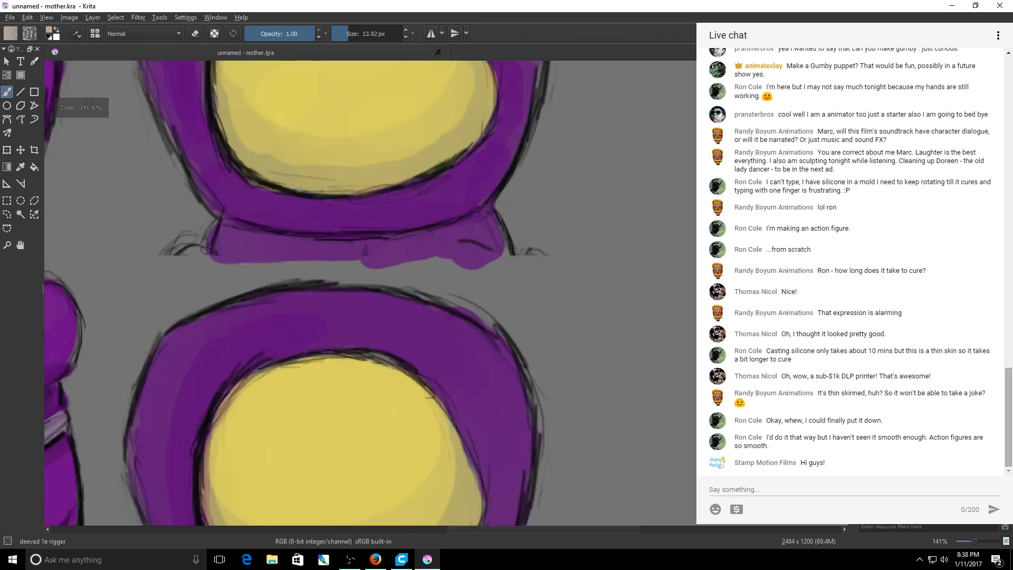
{"action": "scroll", "coordinate": [337, 293], "scroll_direction": "down", "scroll_amount": 3}
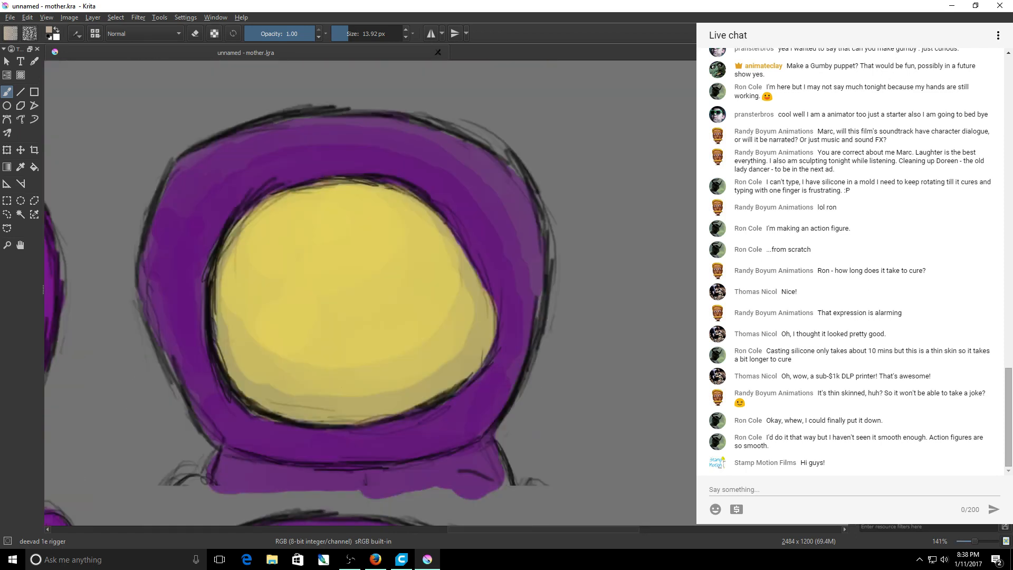
Sample the deeper yellow from the smiling face and, with a 25.21 px brush, shade the lower part and sides of the upper blank face.
{"action": "left_click_drag", "start_coordinate": [637, 529], "coordinate": [525, 528]}
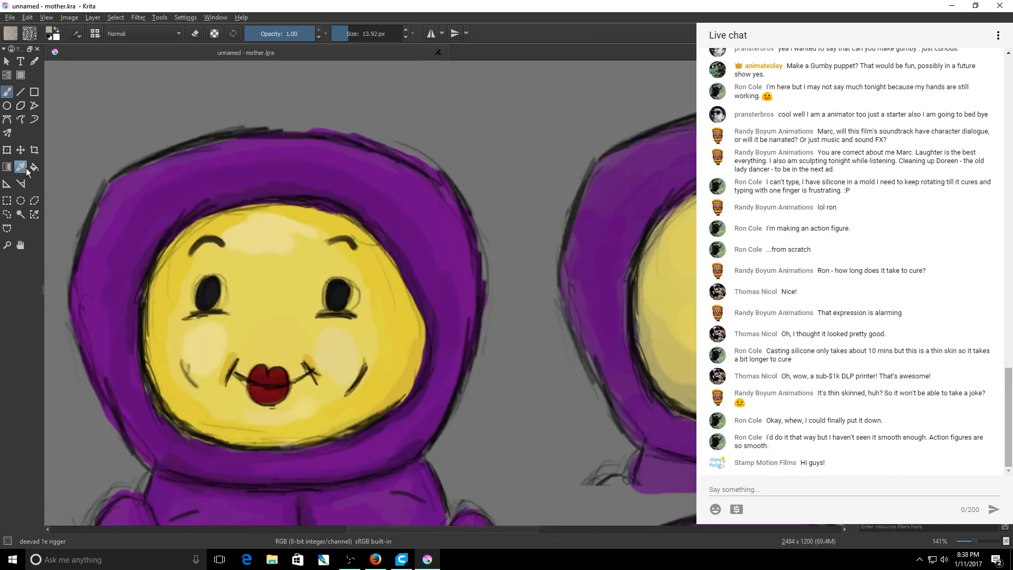
{"action": "left_click", "coordinate": [21, 166]}
{"action": "left_click", "coordinate": [185, 395]}
{"action": "left_click", "coordinate": [7, 92]}
{"action": "left_click_drag", "start_coordinate": [478, 529], "coordinate": [545, 530]}
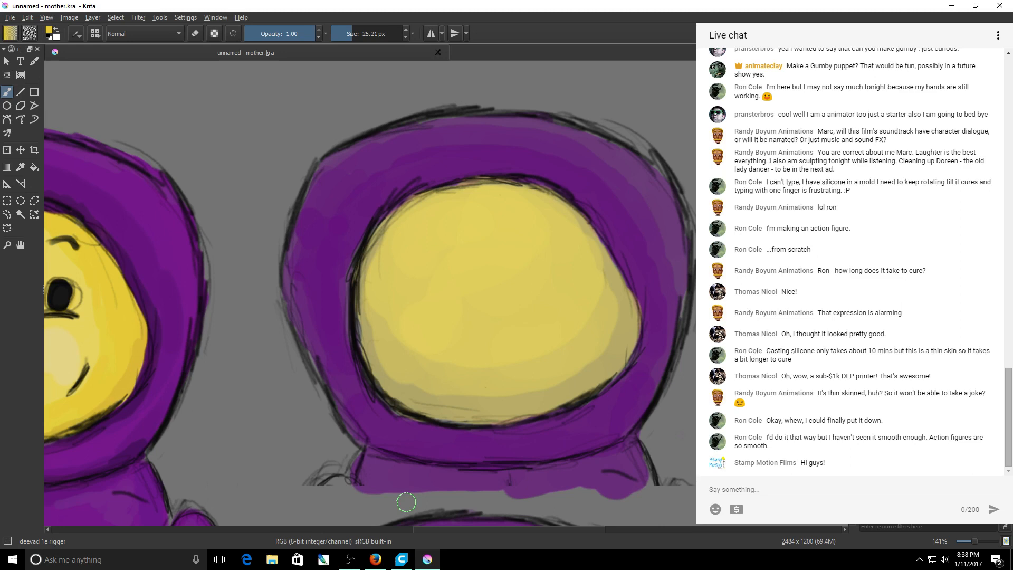
{"action": "mouse_move", "coordinate": [478, 406]}
{"action": "left_mouse_down"}
{"action": "mouse_move", "coordinate": [601, 364]}
{"action": "mouse_move", "coordinate": [617, 302]}
{"action": "mouse_move", "coordinate": [606, 255]}
{"action": "mouse_move", "coordinate": [636, 325]}
{"action": "mouse_move", "coordinate": [595, 375]}
{"action": "mouse_move", "coordinate": [573, 361]}
{"action": "mouse_move", "coordinate": [597, 317]}
{"action": "mouse_move", "coordinate": [565, 349]}
{"action": "left_mouse_up"}
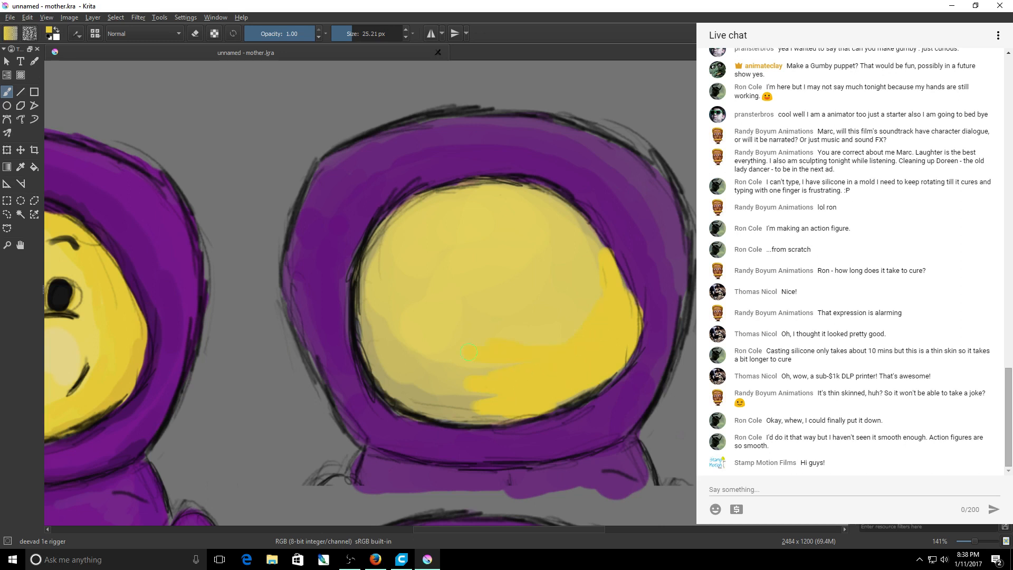
{"action": "mouse_move", "coordinate": [469, 352]}
{"action": "left_mouse_down"}
{"action": "mouse_move", "coordinate": [484, 407]}
{"action": "mouse_move", "coordinate": [427, 402]}
{"action": "mouse_move", "coordinate": [469, 373]}
{"action": "mouse_move", "coordinate": [377, 331]}
{"action": "mouse_move", "coordinate": [369, 345]}
{"action": "mouse_move", "coordinate": [393, 383]}
{"action": "mouse_move", "coordinate": [446, 417]}
{"action": "left_mouse_up"}
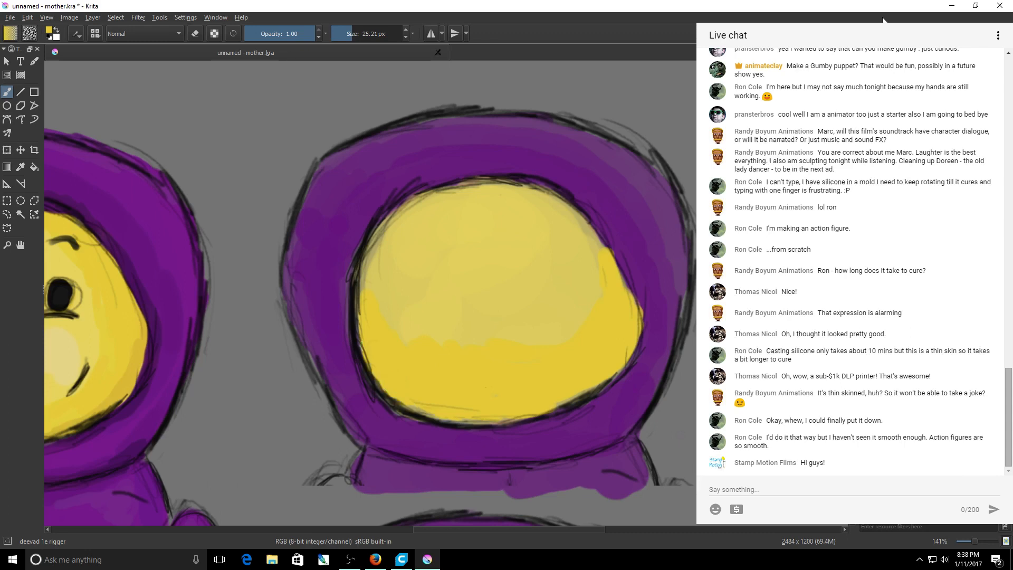
Shade the lower part and sides of the lower blank face in the same deeper yellow with the 25.21 px brush.
{"action": "left_click_drag", "start_coordinate": [851, 243], "coordinate": [852, 355]}
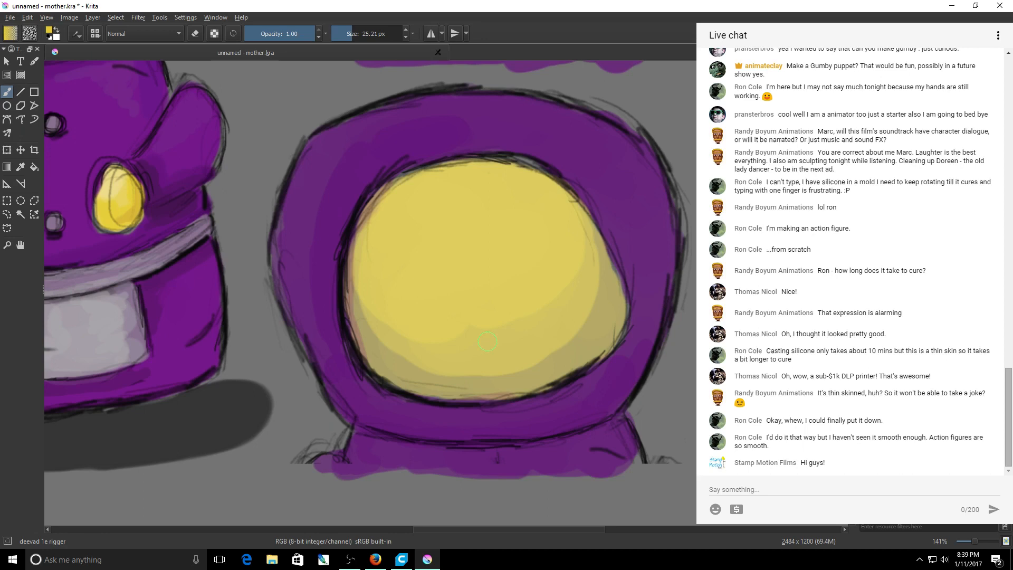
{"action": "mouse_move", "coordinate": [458, 349]}
{"action": "left_mouse_down"}
{"action": "mouse_move", "coordinate": [543, 326]}
{"action": "mouse_move", "coordinate": [528, 369]}
{"action": "mouse_move", "coordinate": [563, 364]}
{"action": "mouse_move", "coordinate": [619, 300]}
{"action": "mouse_move", "coordinate": [584, 297]}
{"action": "mouse_move", "coordinate": [561, 357]}
{"action": "mouse_move", "coordinate": [509, 377]}
{"action": "mouse_move", "coordinate": [488, 350]}
{"action": "left_mouse_up"}
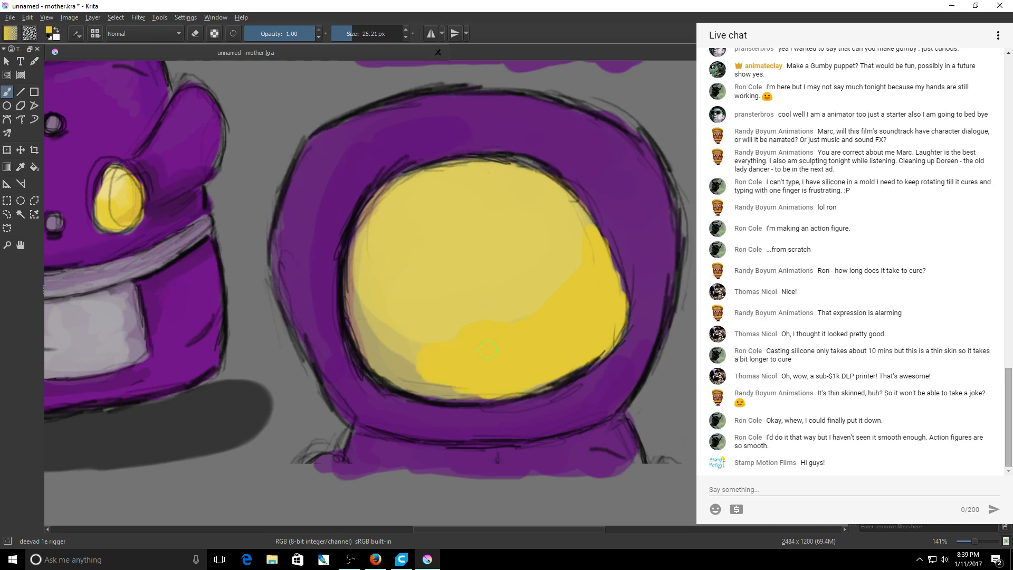
{"action": "mouse_move", "coordinate": [423, 349]}
{"action": "left_mouse_down"}
{"action": "mouse_move", "coordinate": [393, 339]}
{"action": "mouse_move", "coordinate": [403, 357]}
{"action": "mouse_move", "coordinate": [357, 307]}
{"action": "mouse_move", "coordinate": [367, 358]}
{"action": "mouse_move", "coordinate": [476, 391]}
{"action": "left_mouse_up"}
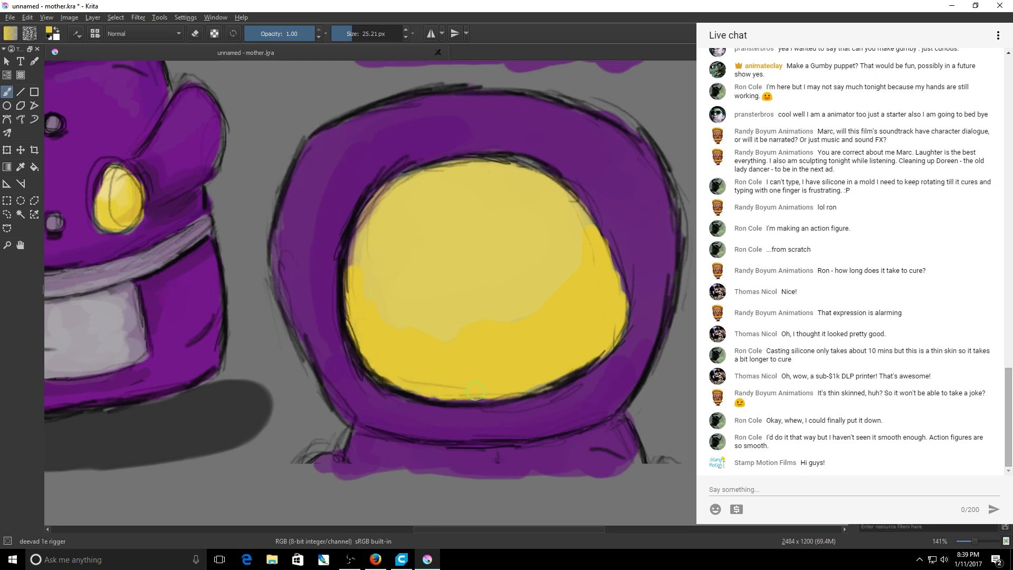
Paint two upright black oval eyes on the upper blank face with an 8.36 px brush.
{"action": "left_click_drag", "start_coordinate": [370, 95], "coordinate": [370, 493]}
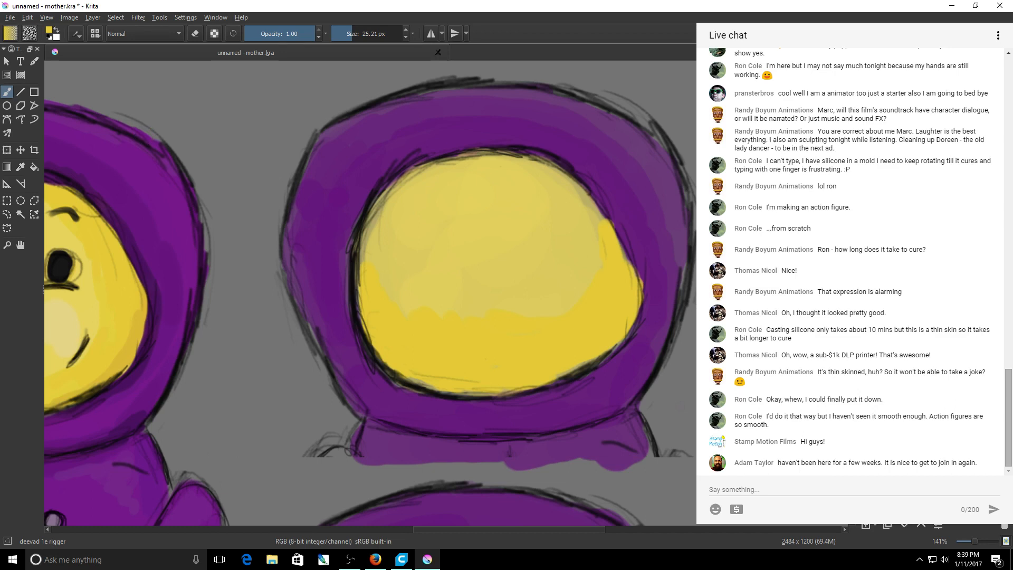
{"action": "key", "text": "d"}
{"action": "left_click", "coordinate": [348, 37]}
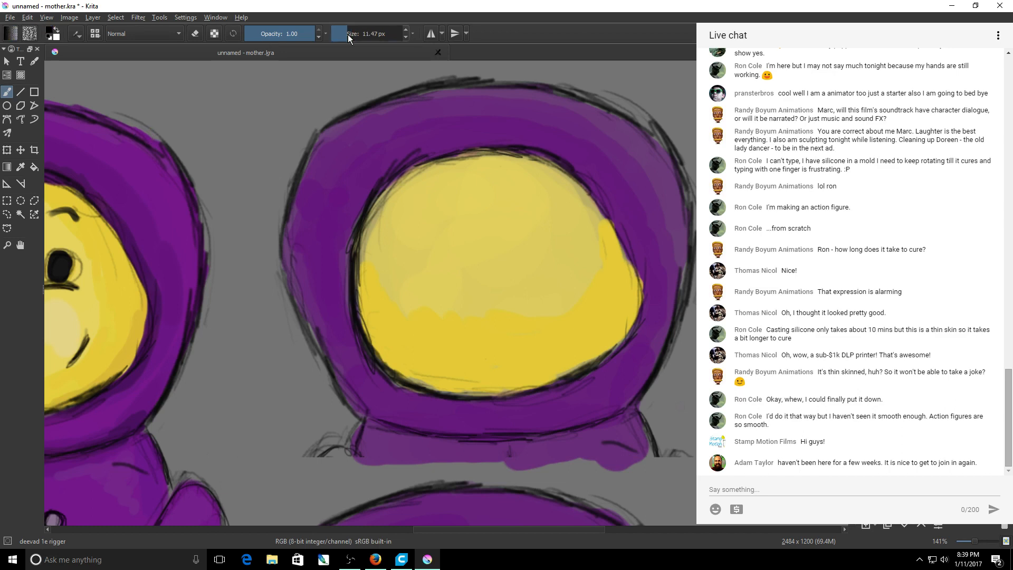
{"action": "left_click", "coordinate": [346, 37]}
{"action": "mouse_move", "coordinate": [454, 530]}
{"action": "left_mouse_down"}
{"action": "mouse_move", "coordinate": [425, 531]}
{"action": "mouse_move", "coordinate": [438, 534]}
{"action": "left_mouse_up"}
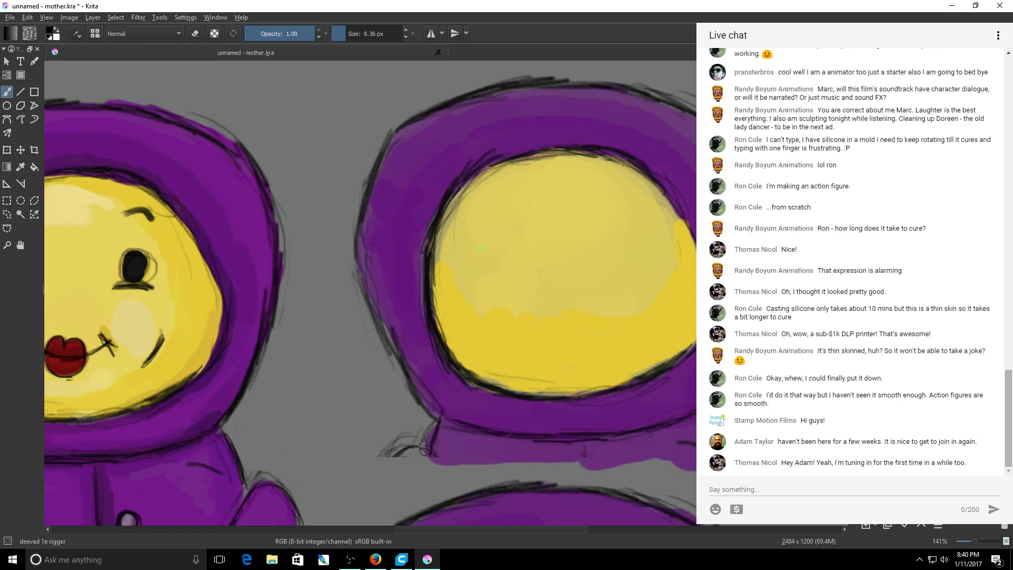
{"action": "mouse_move", "coordinate": [474, 252]}
{"action": "left_mouse_down"}
{"action": "mouse_move", "coordinate": [481, 265]}
{"action": "mouse_move", "coordinate": [491, 244]}
{"action": "mouse_move", "coordinate": [483, 269]}
{"action": "mouse_move", "coordinate": [490, 238]}
{"action": "mouse_move", "coordinate": [489, 272]}
{"action": "mouse_move", "coordinate": [496, 244]}
{"action": "mouse_move", "coordinate": [490, 238]}
{"action": "mouse_move", "coordinate": [484, 264]}
{"action": "left_mouse_up"}
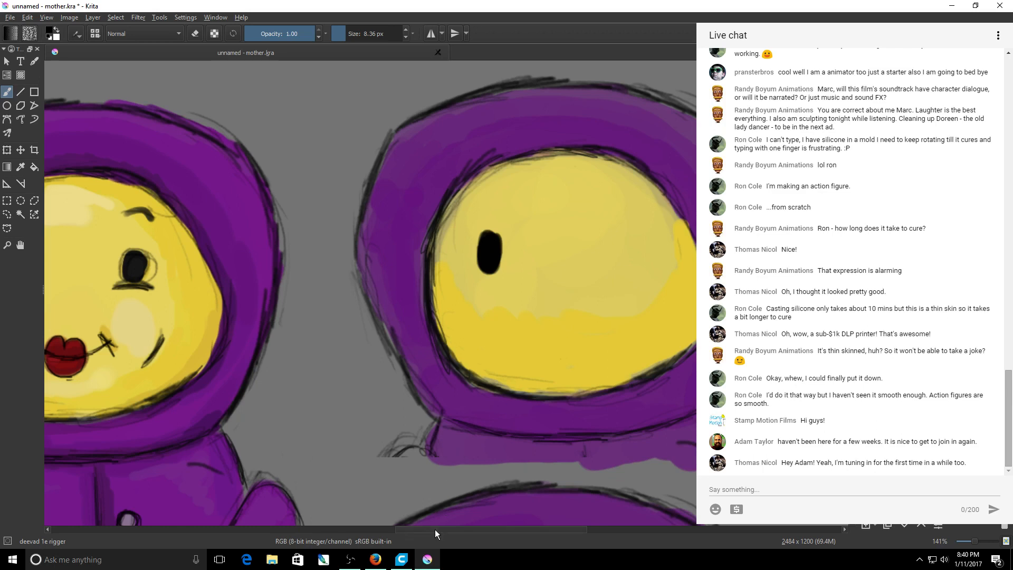
{"action": "left_click_drag", "start_coordinate": [435, 530], "coordinate": [488, 533]}
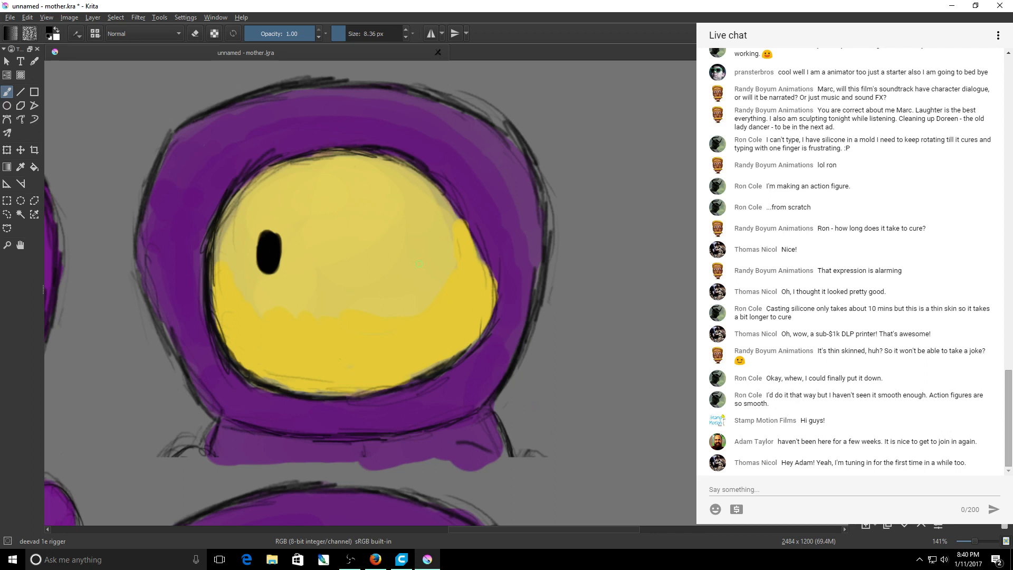
{"action": "mouse_move", "coordinate": [401, 236]}
{"action": "left_mouse_down"}
{"action": "mouse_move", "coordinate": [406, 265]}
{"action": "mouse_move", "coordinate": [398, 263]}
{"action": "mouse_move", "coordinate": [402, 238]}
{"action": "mouse_move", "coordinate": [396, 264]}
{"action": "mouse_move", "coordinate": [403, 236]}
{"action": "left_mouse_up"}
{"action": "key", "text": "ctrl+z"}
{"action": "key", "text": "ctrl+z"}
{"action": "key", "text": "ctrl+z"}
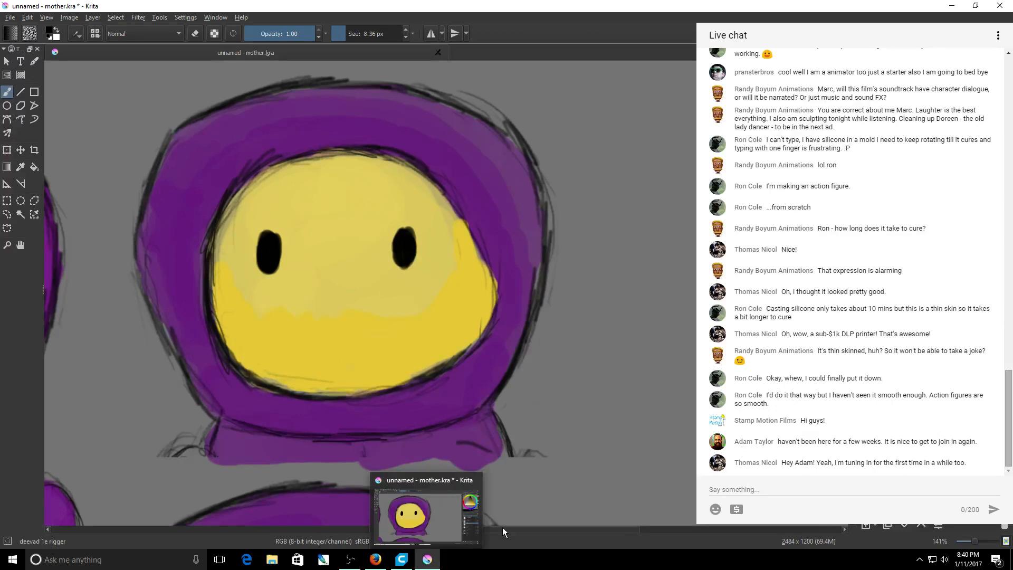
Set the black brush to 6.64 px for the mouth area of the upper face.
{"action": "mouse_move", "coordinate": [502, 527]}
{"action": "left_mouse_down"}
{"action": "mouse_move", "coordinate": [451, 523]}
{"action": "mouse_move", "coordinate": [476, 525]}
{"action": "left_mouse_up"}
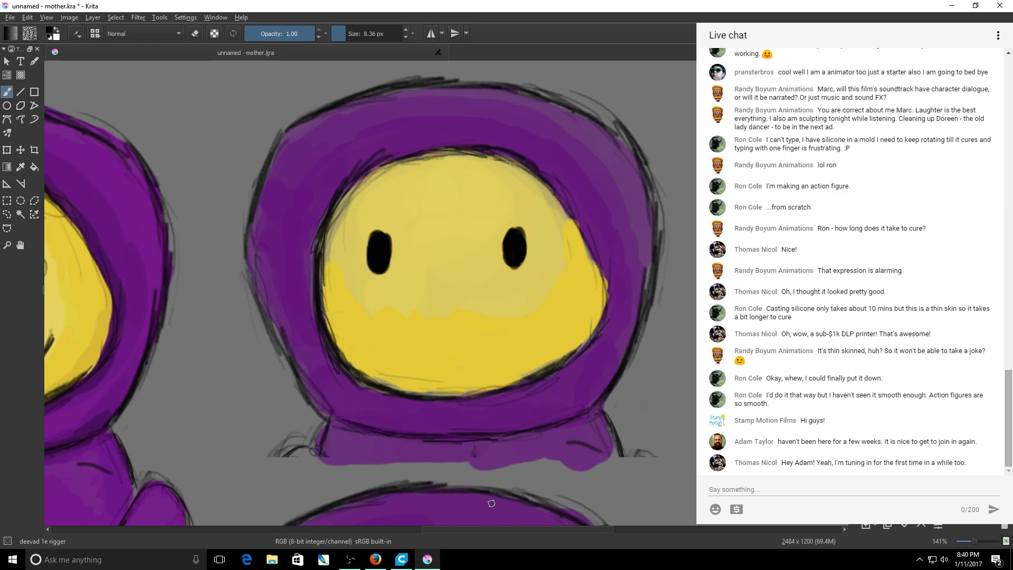
{"action": "left_click", "coordinate": [346, 35]}
{"action": "left_click_drag", "start_coordinate": [451, 530], "coordinate": [488, 531]}
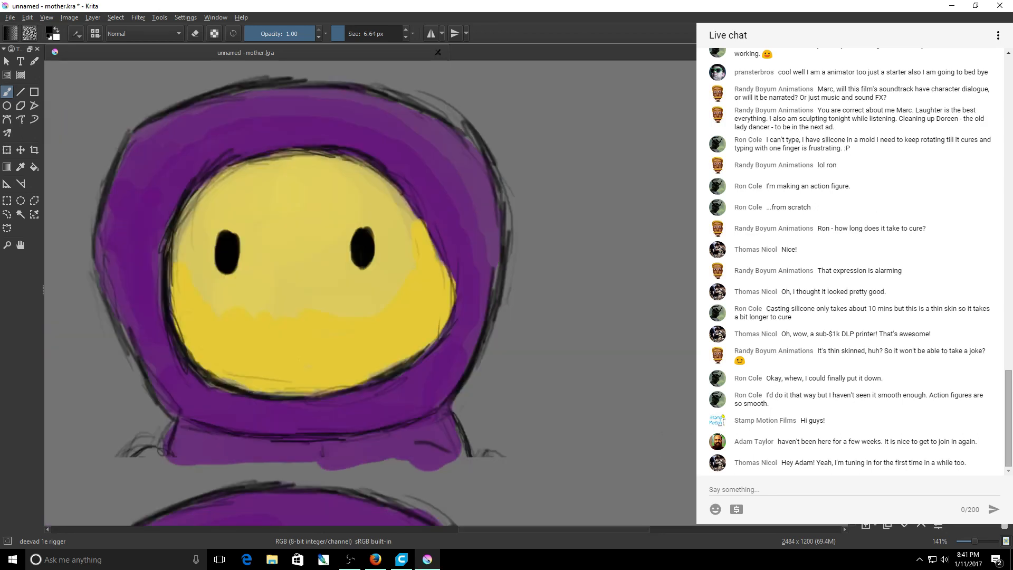
{"action": "left_click_drag", "start_coordinate": [850, 295], "coordinate": [851, 290]}
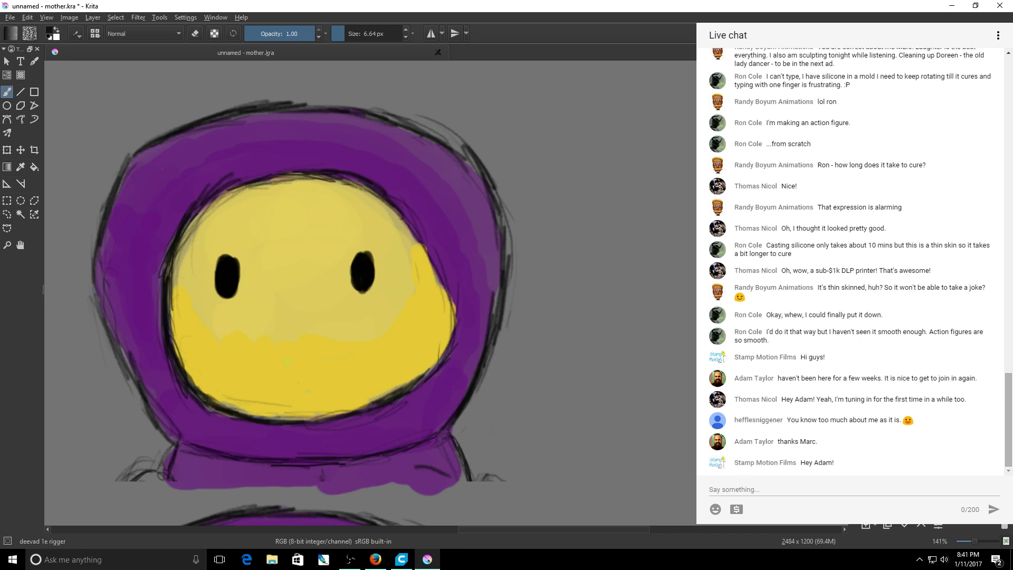
Try sketching a small circular mouth low on the upper face.
{"action": "mouse_move", "coordinate": [302, 364]}
{"action": "left_mouse_down"}
{"action": "mouse_move", "coordinate": [276, 360]}
{"action": "mouse_move", "coordinate": [289, 376]}
{"action": "left_mouse_up"}
{"action": "key", "text": "ctrl+z"}
{"action": "key", "text": "ctrl+z"}
{"action": "mouse_move", "coordinate": [280, 378]}
{"action": "left_mouse_down"}
{"action": "mouse_move", "coordinate": [282, 370]}
{"action": "mouse_move", "coordinate": [341, 375]}
{"action": "mouse_move", "coordinate": [329, 359]}
{"action": "mouse_move", "coordinate": [342, 374]}
{"action": "mouse_move", "coordinate": [328, 366]}
{"action": "left_mouse_up"}
{"action": "key", "text": "ctrl+z"}
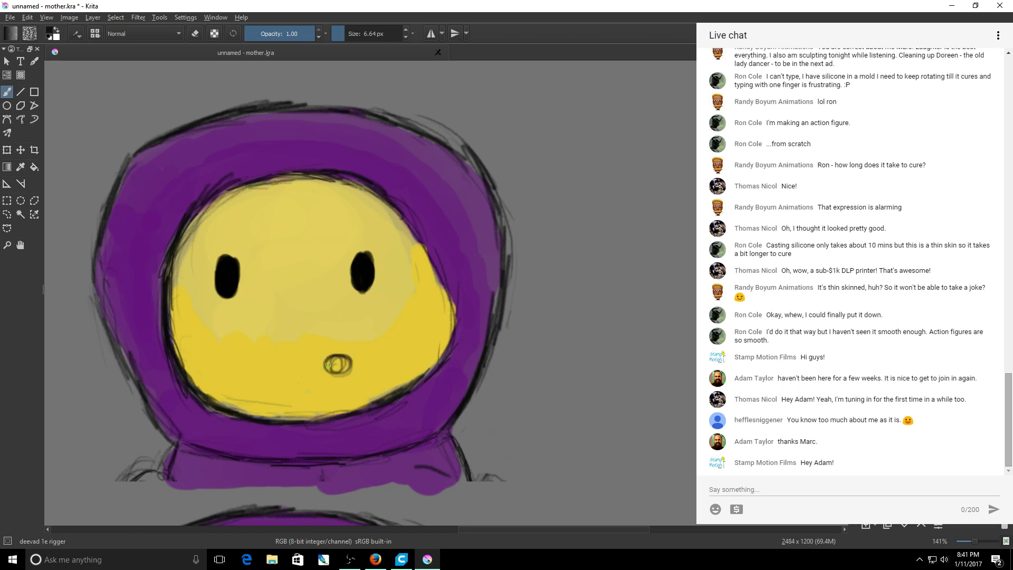
{"action": "key", "text": "ctrl+z"}
{"action": "key", "text": "ctrl+z"}
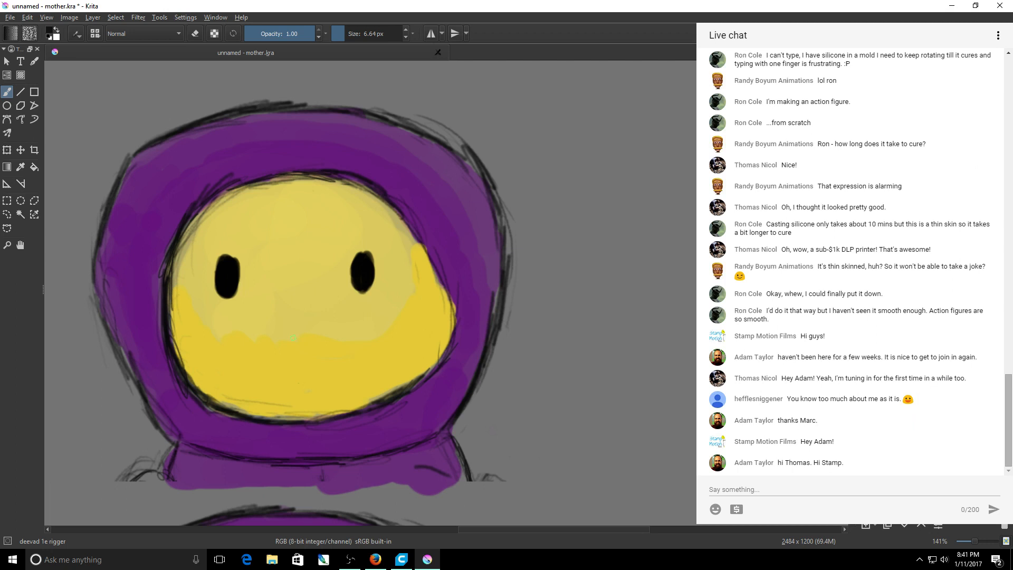
Try a small double-ringed mouth on the upper face with an arched line above it.
{"action": "left_click_drag", "start_coordinate": [293, 315], "coordinate": [296, 323]}
{"action": "key", "text": "ctrl+z"}
{"action": "left_click_drag", "start_coordinate": [332, 365], "coordinate": [332, 359]}
{"action": "mouse_move", "coordinate": [254, 322]}
{"action": "left_mouse_down"}
{"action": "mouse_move", "coordinate": [293, 319]}
{"action": "mouse_move", "coordinate": [311, 330]}
{"action": "left_mouse_up"}
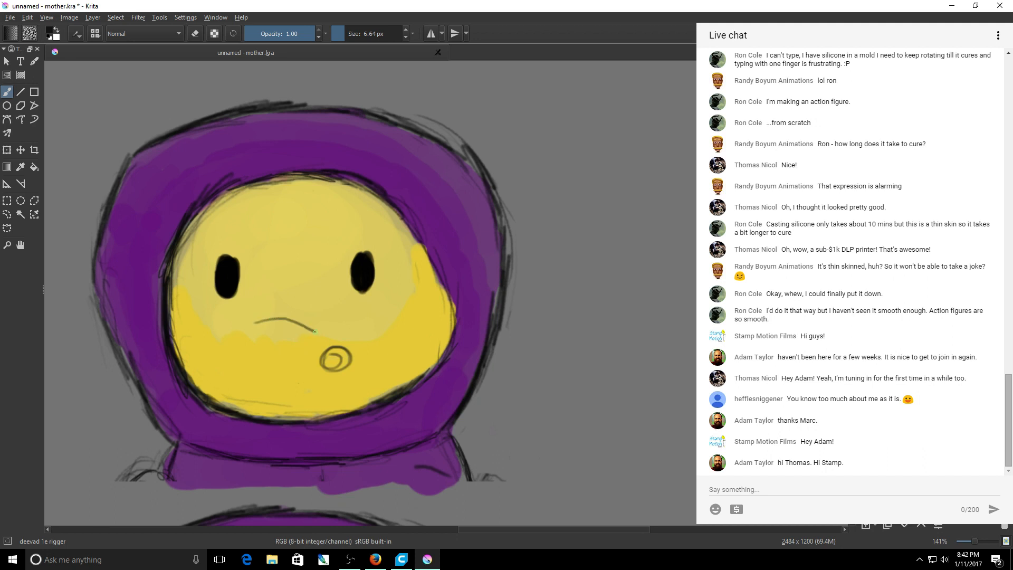
{"action": "key", "text": "ctrl+z"}
{"action": "key", "text": "ctrl+z"}
{"action": "key", "text": "ctrl+z"}
Sketch a small round mouth below the upper face's eyes and a downturned mouth line across the lower blank face.
{"action": "left_click_drag", "start_coordinate": [329, 358], "coordinate": [346, 362]}
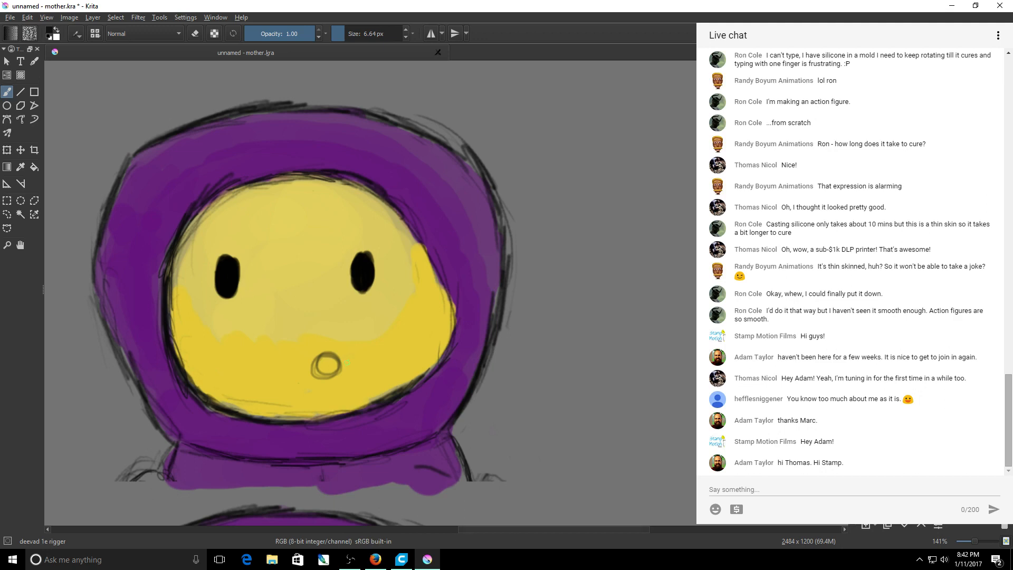
{"action": "left_click_drag", "start_coordinate": [508, 530], "coordinate": [490, 530]}
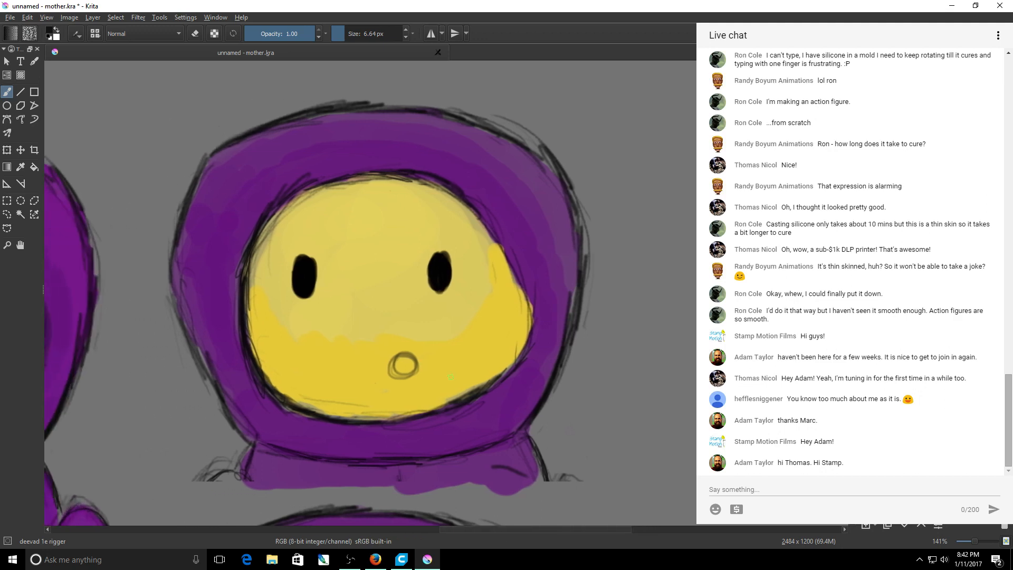
{"action": "scroll", "coordinate": [611, 237], "scroll_direction": "down", "scroll_amount": 2}
{"action": "scroll", "coordinate": [611, 237], "scroll_direction": "down", "scroll_amount": 2}
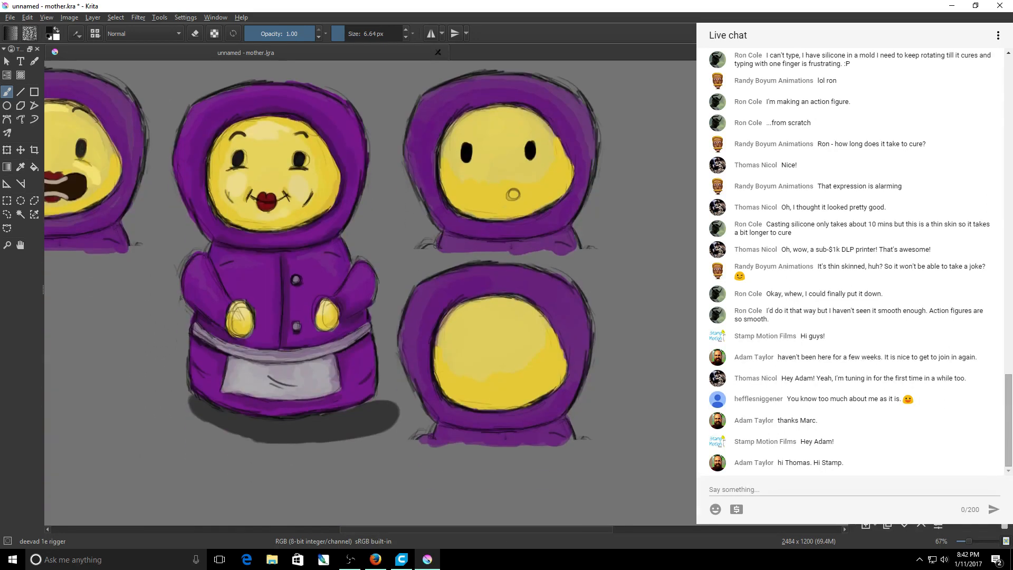
{"action": "left_click_drag", "start_coordinate": [373, 530], "coordinate": [423, 534]}
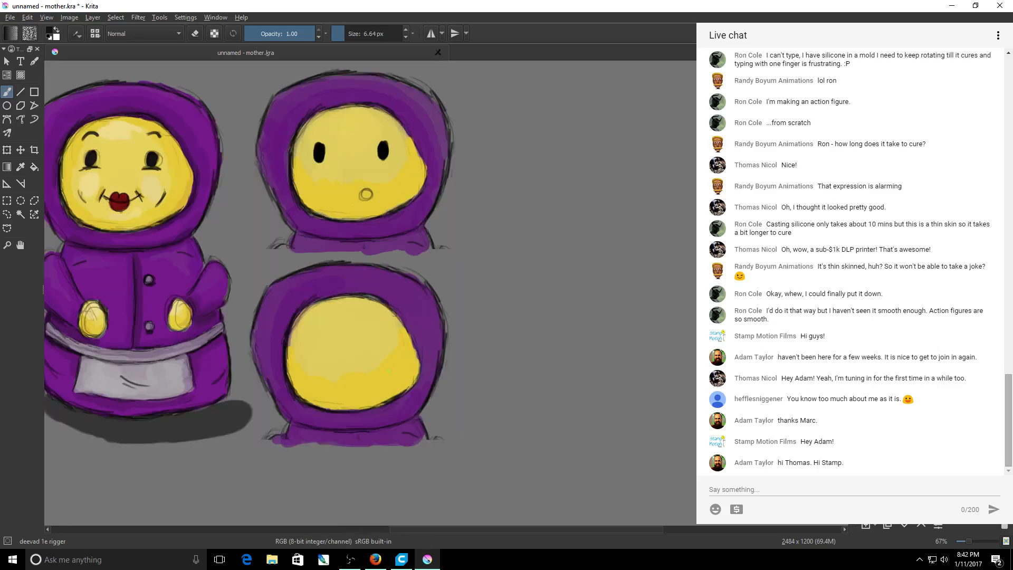
{"action": "left_click_drag", "start_coordinate": [321, 369], "coordinate": [377, 373]}
{"action": "left_click_drag", "start_coordinate": [412, 527], "coordinate": [343, 530]}
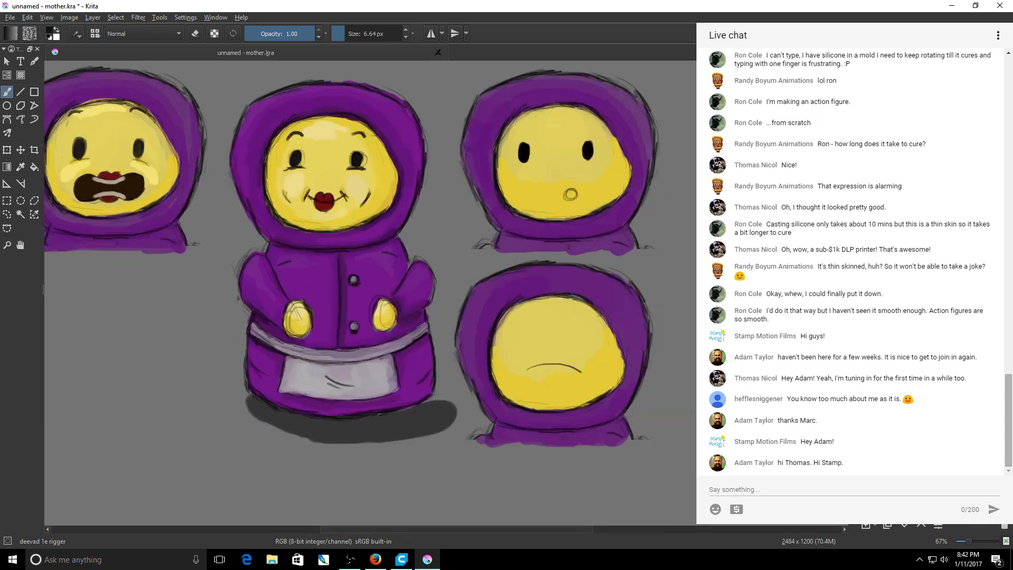
Thicken the round mouth outline on the upper face with black strokes using the 6.64 px brush.
{"action": "left_click_drag", "start_coordinate": [850, 304], "coordinate": [850, 286]}
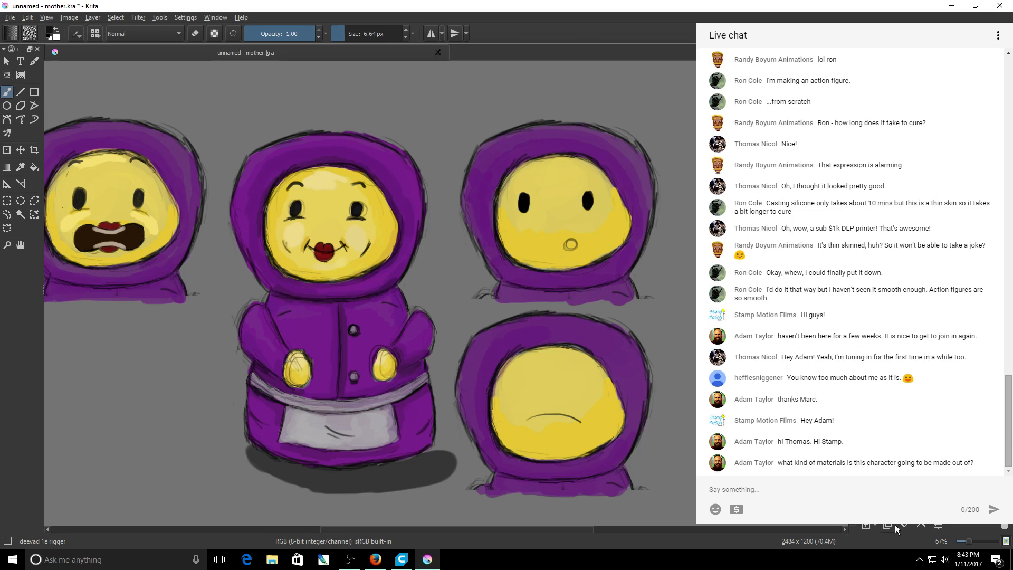
{"action": "left_click_drag", "start_coordinate": [969, 541], "coordinate": [975, 540]}
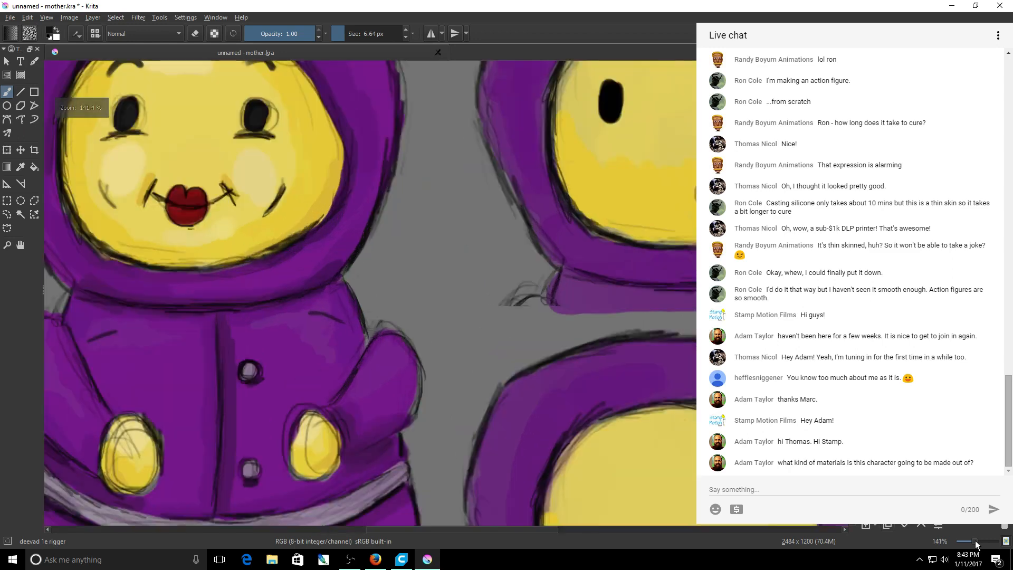
{"action": "left_click_drag", "start_coordinate": [557, 531], "coordinate": [627, 531]}
{"action": "scroll", "coordinate": [369, 293], "scroll_direction": "up", "scroll_amount": 3}
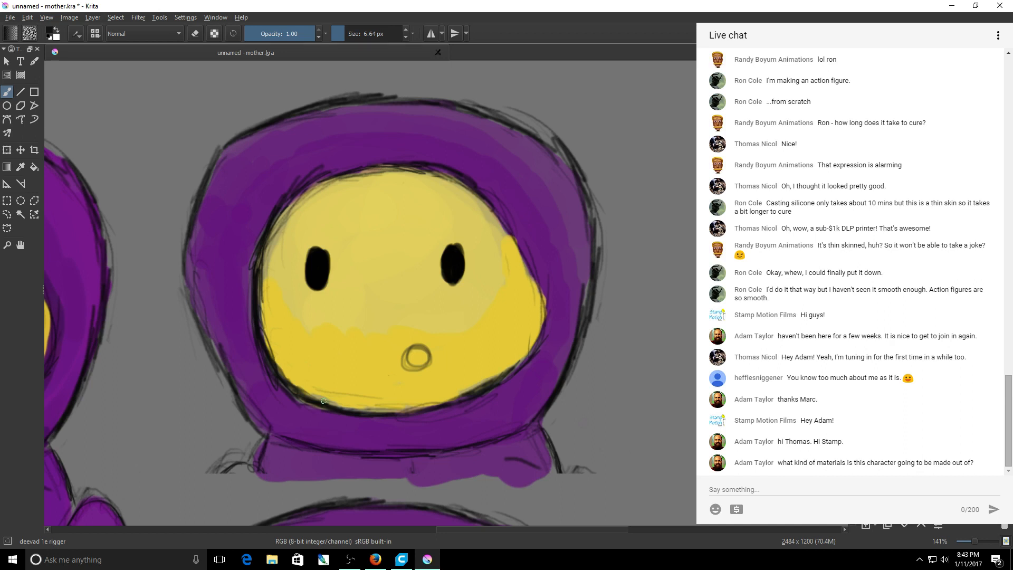
{"action": "mouse_move", "coordinate": [412, 351]}
{"action": "left_mouse_down"}
{"action": "mouse_move", "coordinate": [424, 354]}
{"action": "mouse_move", "coordinate": [407, 361]}
{"action": "left_mouse_up"}
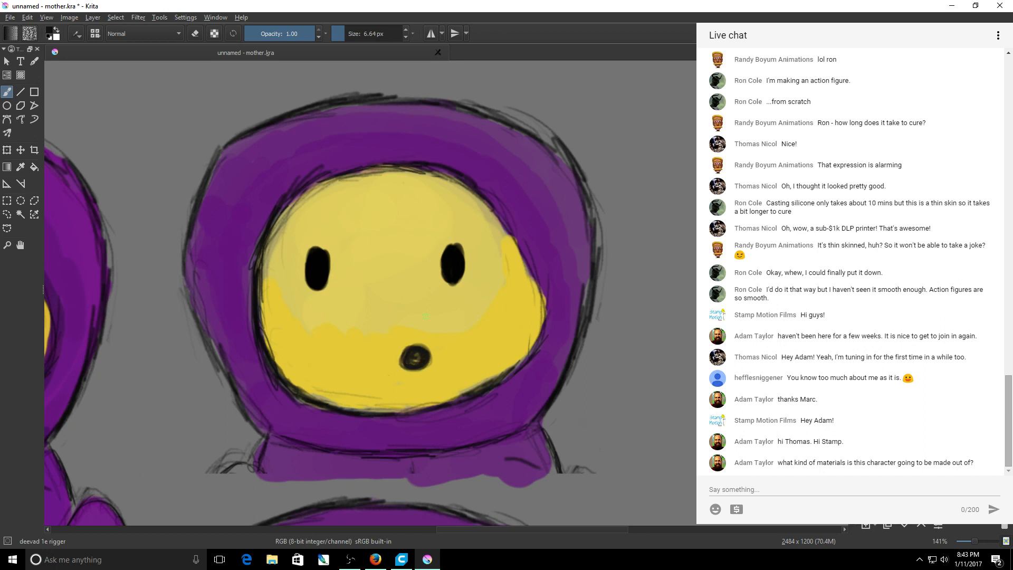
Sample the dark brown from inside the open-mouthed head's mouth and fill the centre of the small round mouth with it.
{"action": "left_click_drag", "start_coordinate": [552, 522], "coordinate": [533, 525]}
{"action": "mouse_move", "coordinate": [454, 523]}
{"action": "left_mouse_down"}
{"action": "mouse_move", "coordinate": [501, 517]}
{"action": "mouse_move", "coordinate": [506, 525]}
{"action": "left_mouse_up"}
{"action": "key", "text": "ctrl+z"}
{"action": "left_click", "coordinate": [317, 529]}
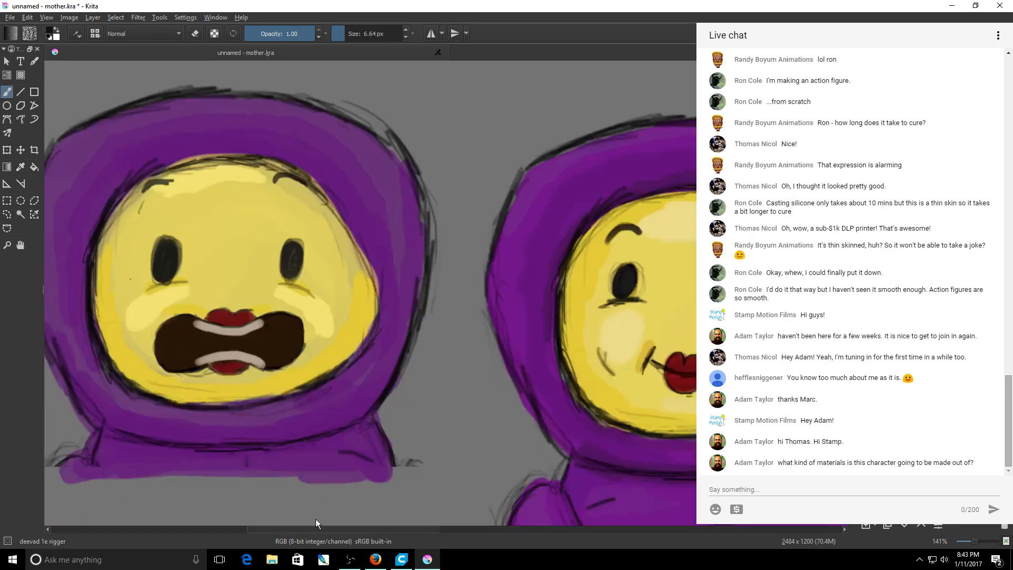
{"action": "key", "text": "p"}
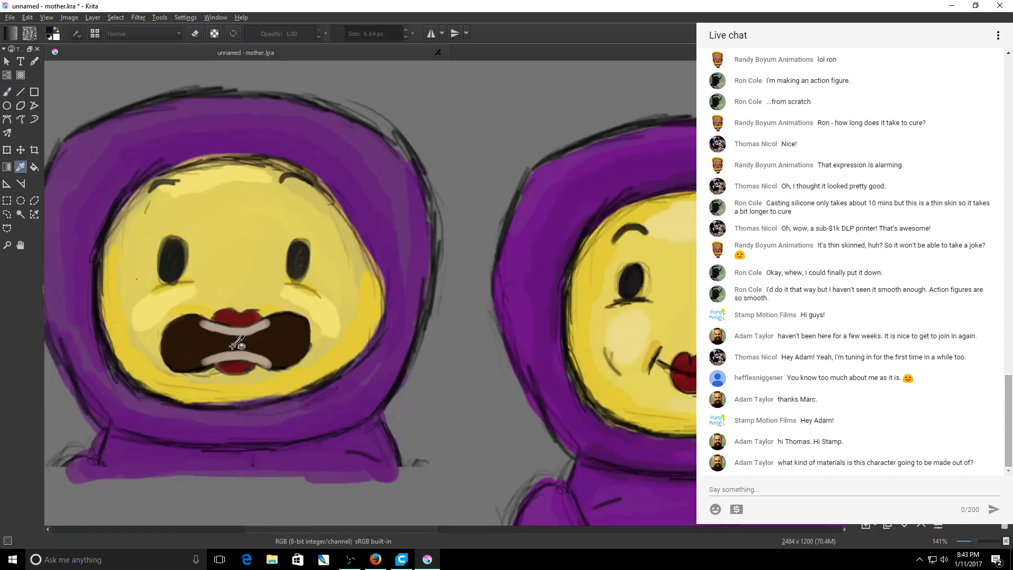
{"action": "key", "text": "b"}
{"action": "left_click_drag", "start_coordinate": [297, 530], "coordinate": [458, 557]}
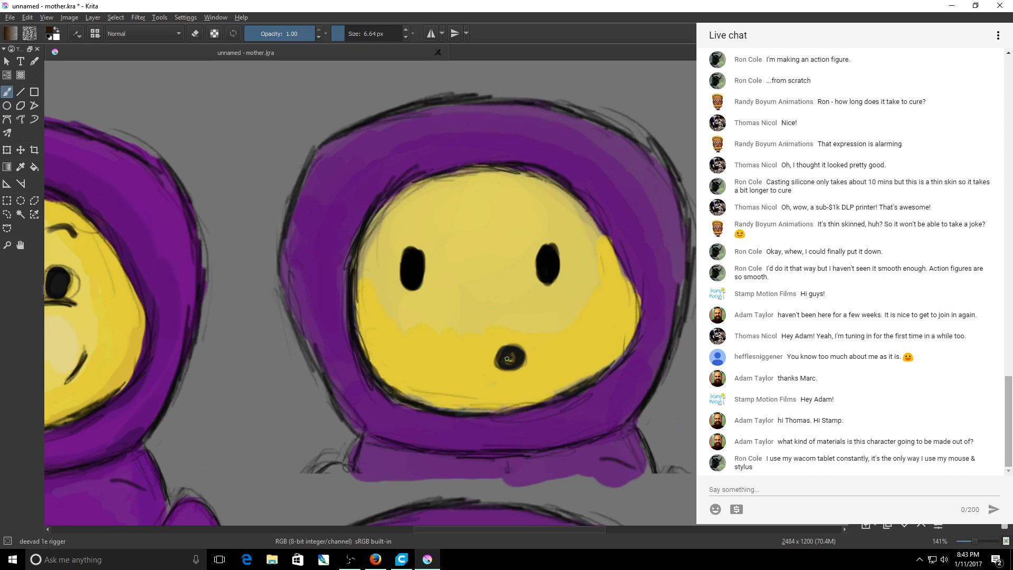
{"action": "left_click_drag", "start_coordinate": [506, 358], "coordinate": [505, 355]}
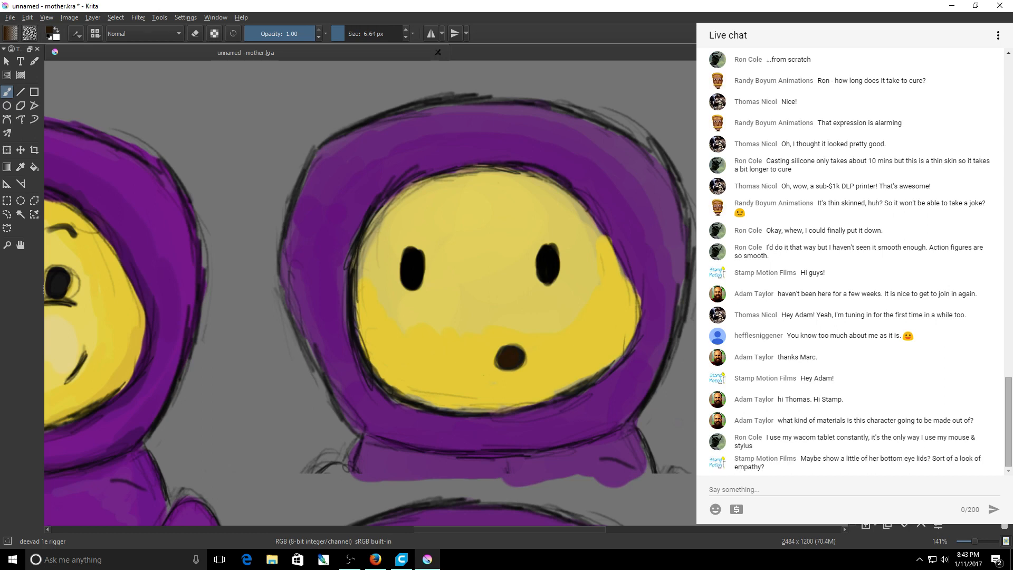
Compare the round-mouthed upper face with the frowning lower face.
{"action": "scroll", "coordinate": [369, 293], "scroll_direction": "down", "scroll_amount": 5}
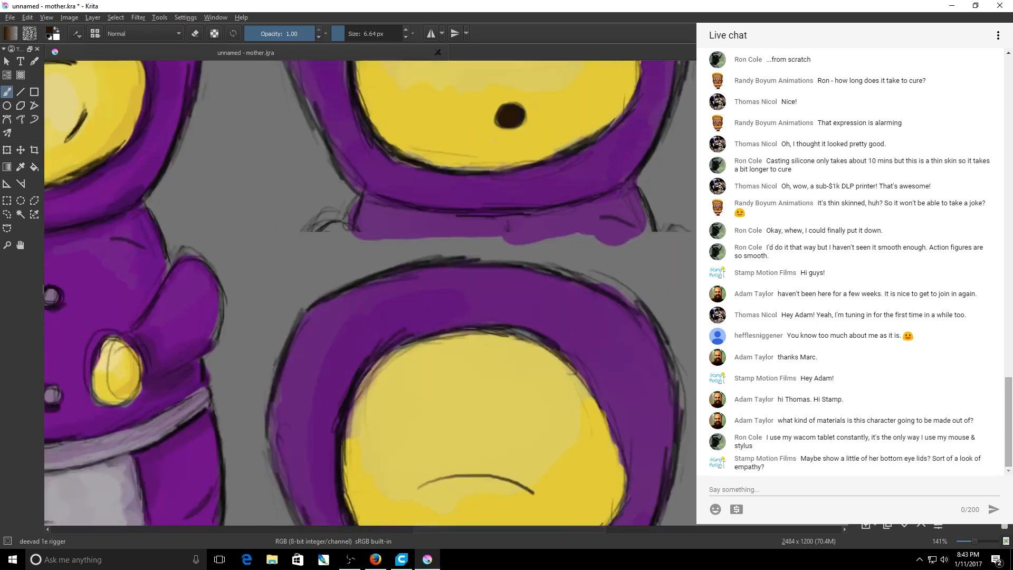
{"action": "scroll", "coordinate": [370, 293], "scroll_direction": "up", "scroll_amount": 4}
{"action": "scroll", "coordinate": [369, 293], "scroll_direction": "down", "scroll_amount": 4}
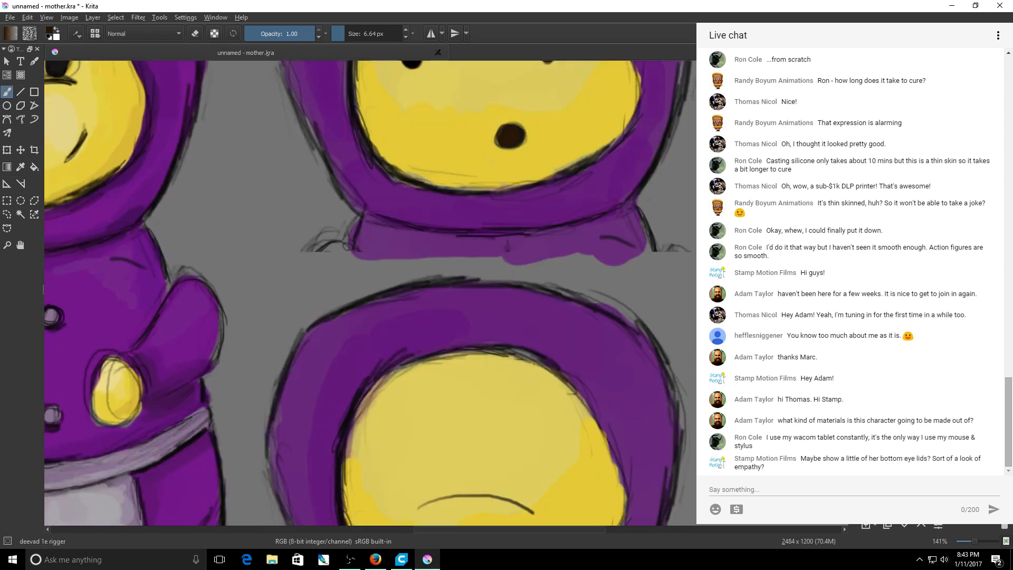
{"action": "scroll", "coordinate": [369, 293], "scroll_direction": "down", "scroll_amount": 2}
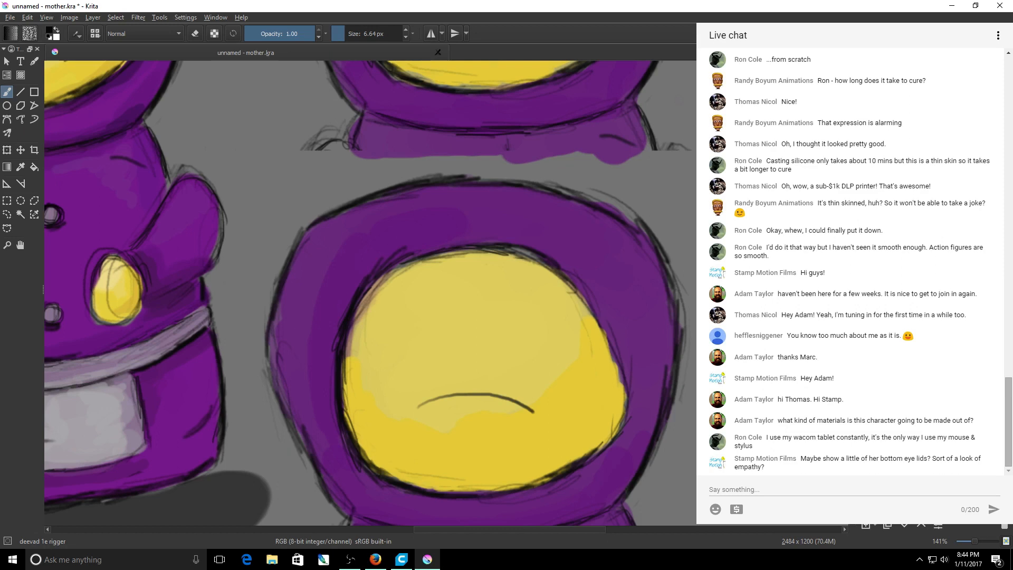
{"action": "scroll", "coordinate": [370, 293], "scroll_direction": "up", "scroll_amount": 5}
{"action": "scroll", "coordinate": [370, 292], "scroll_direction": "down", "scroll_amount": 5}
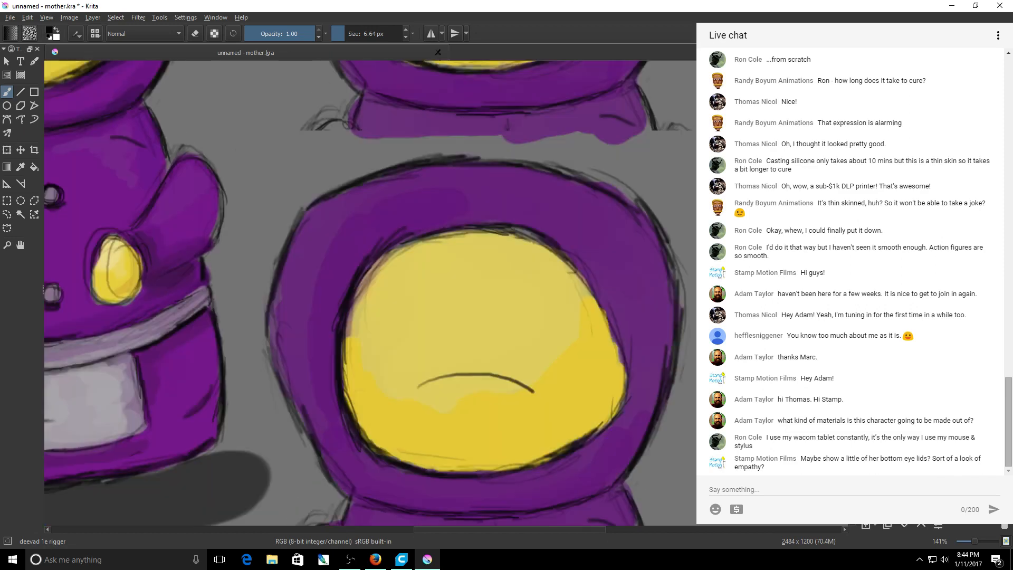
{"action": "scroll", "coordinate": [370, 293], "scroll_direction": "up", "scroll_amount": 1}
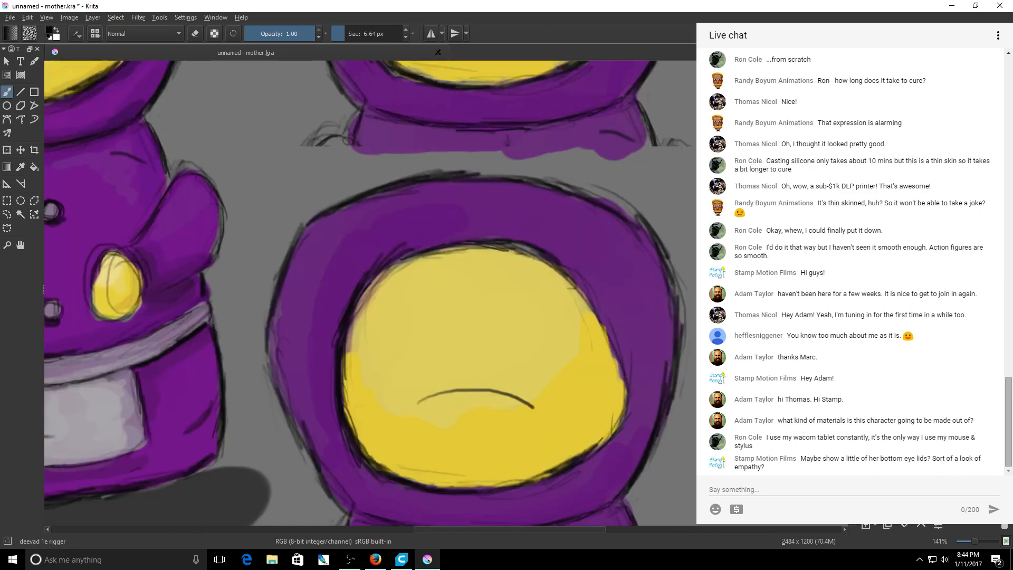
{"action": "scroll", "coordinate": [370, 293], "scroll_direction": "up", "scroll_amount": 1}
{"action": "scroll", "coordinate": [371, 293], "scroll_direction": "up", "scroll_amount": 1}
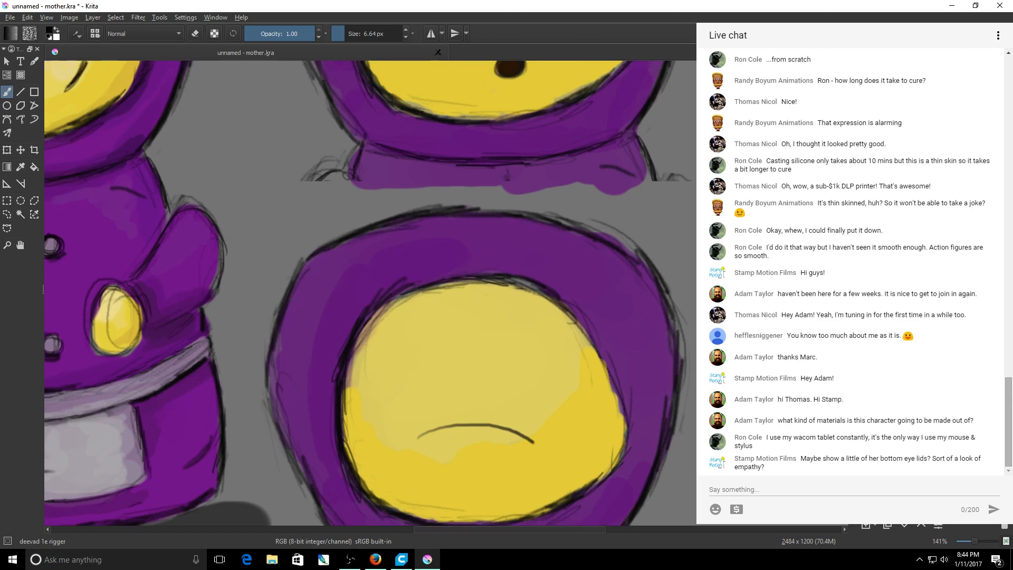
{"action": "scroll", "coordinate": [370, 292], "scroll_direction": "up", "scroll_amount": 5}
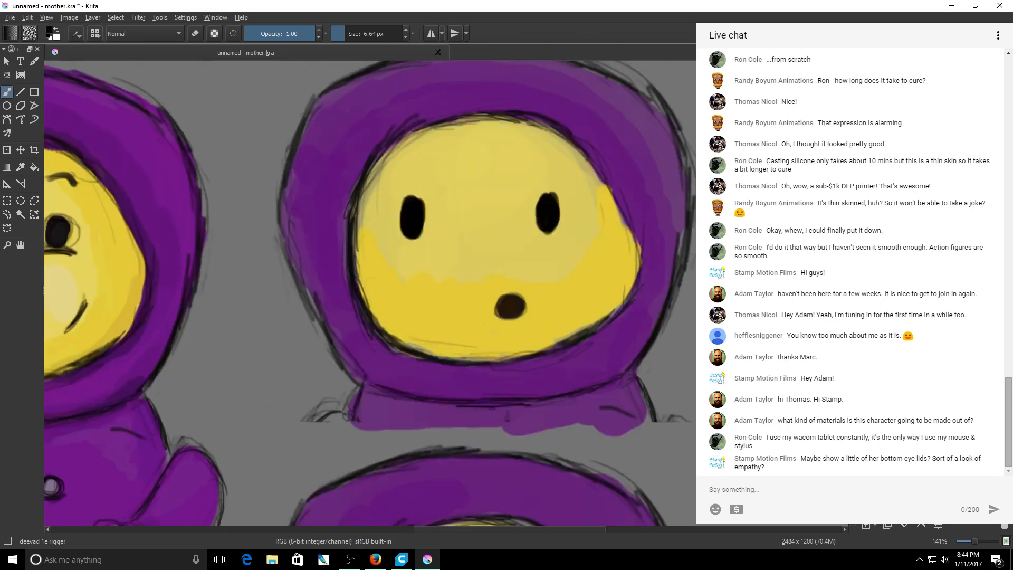
Paint two solid black oval eyes above the downturned mouth on the lower face.
{"action": "mouse_move", "coordinate": [593, 528]}
{"action": "left_mouse_down"}
{"action": "mouse_move", "coordinate": [533, 527]}
{"action": "mouse_move", "coordinate": [607, 529]}
{"action": "left_mouse_up"}
{"action": "scroll", "coordinate": [369, 293], "scroll_direction": "down", "scroll_amount": 4}
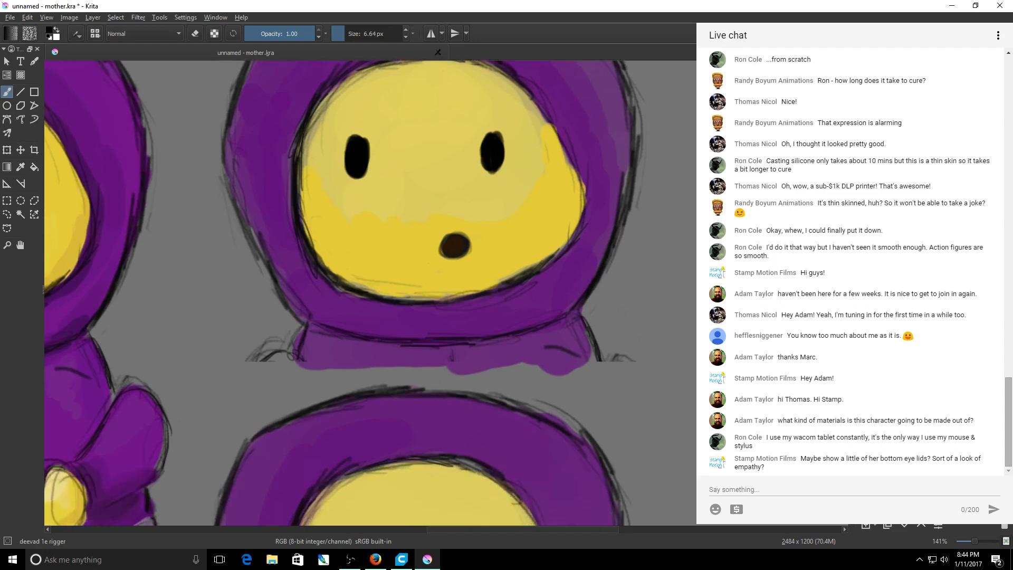
{"action": "scroll", "coordinate": [343, 293], "scroll_direction": "down", "scroll_amount": 3}
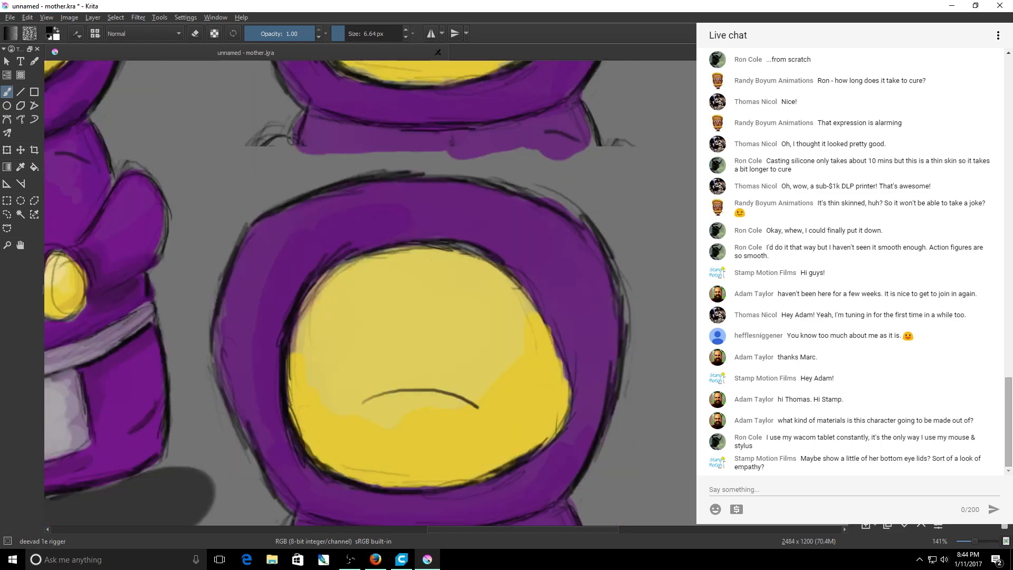
{"action": "scroll", "coordinate": [369, 293], "scroll_direction": "up", "scroll_amount": 1}
{"action": "scroll", "coordinate": [369, 293], "scroll_direction": "down", "scroll_amount": 1}
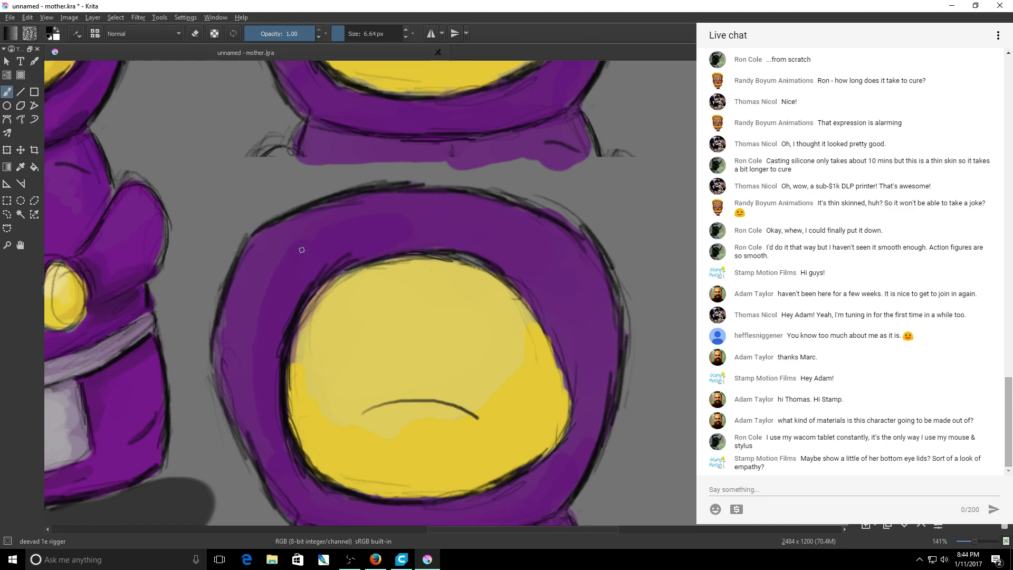
{"action": "mouse_move", "coordinate": [351, 342]}
{"action": "left_mouse_down"}
{"action": "mouse_move", "coordinate": [351, 324]}
{"action": "mouse_move", "coordinate": [365, 357]}
{"action": "mouse_move", "coordinate": [359, 334]}
{"action": "mouse_move", "coordinate": [356, 354]}
{"action": "left_mouse_up"}
{"action": "mouse_move", "coordinate": [480, 340]}
{"action": "left_mouse_down"}
{"action": "mouse_move", "coordinate": [477, 359]}
{"action": "mouse_move", "coordinate": [475, 332]}
{"action": "mouse_move", "coordinate": [475, 362]}
{"action": "mouse_move", "coordinate": [478, 335]}
{"action": "left_mouse_up"}
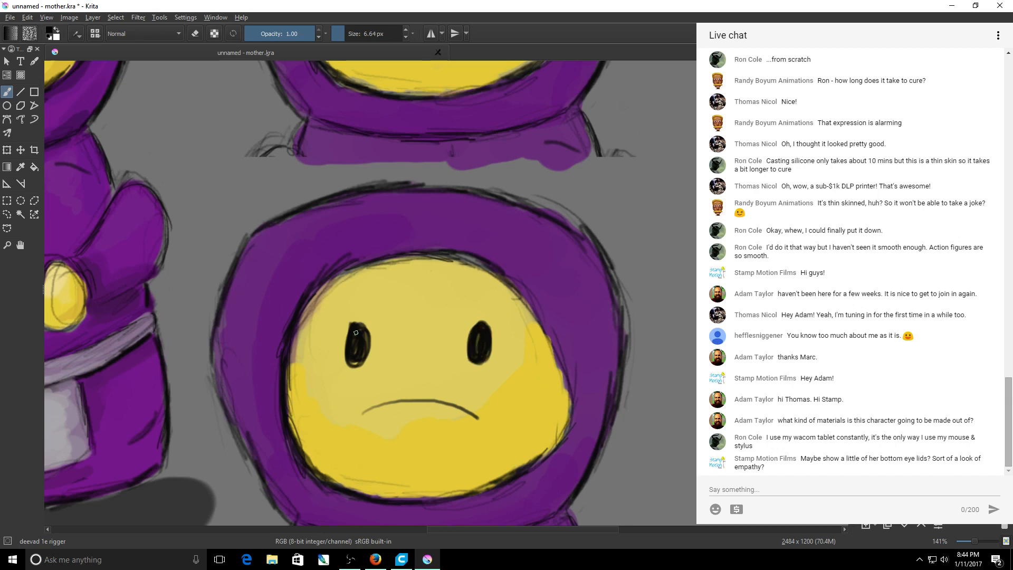
{"action": "left_click_drag", "start_coordinate": [356, 332], "coordinate": [355, 364]}
Draw a short black lower-lid line under each eye of the frowning face and darken one end of its mouth line.
{"action": "scroll", "coordinate": [351, 337], "scroll_direction": "down", "scroll_amount": 3}
{"action": "left_click_drag", "start_coordinate": [344, 264], "coordinate": [374, 260]}
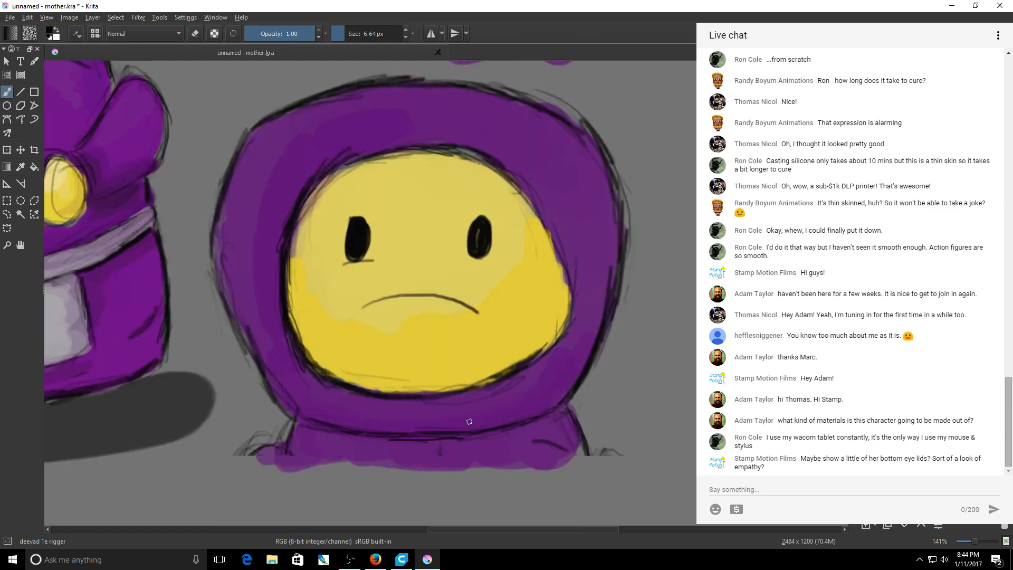
{"action": "left_click_drag", "start_coordinate": [546, 529], "coordinate": [587, 529]}
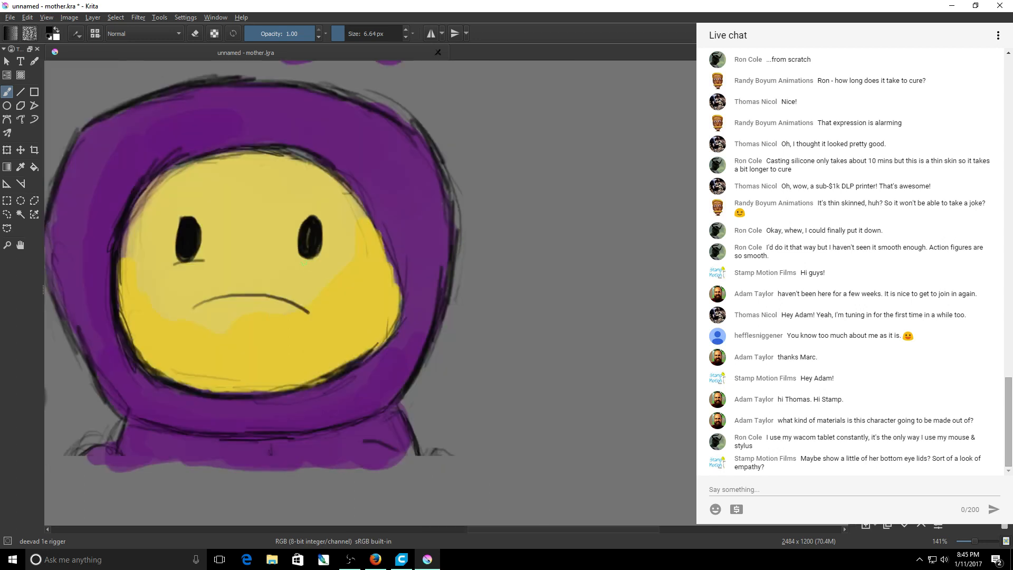
{"action": "left_click_drag", "start_coordinate": [297, 259], "coordinate": [324, 263]}
{"action": "left_click_drag", "start_coordinate": [303, 309], "coordinate": [288, 300]}
Draw short arched black eyebrows high above both eyes of the round-mouthed face.
{"action": "scroll", "coordinate": [369, 292], "scroll_direction": "up", "scroll_amount": 5}
{"action": "scroll", "coordinate": [370, 292], "scroll_direction": "down", "scroll_amount": 2}
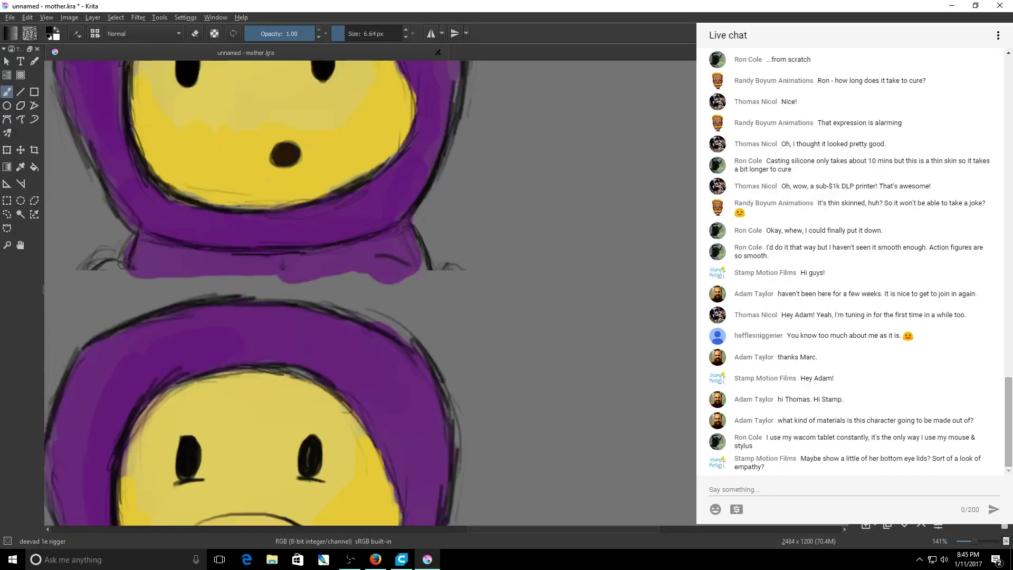
{"action": "scroll", "coordinate": [259, 292], "scroll_direction": "up", "scroll_amount": 3}
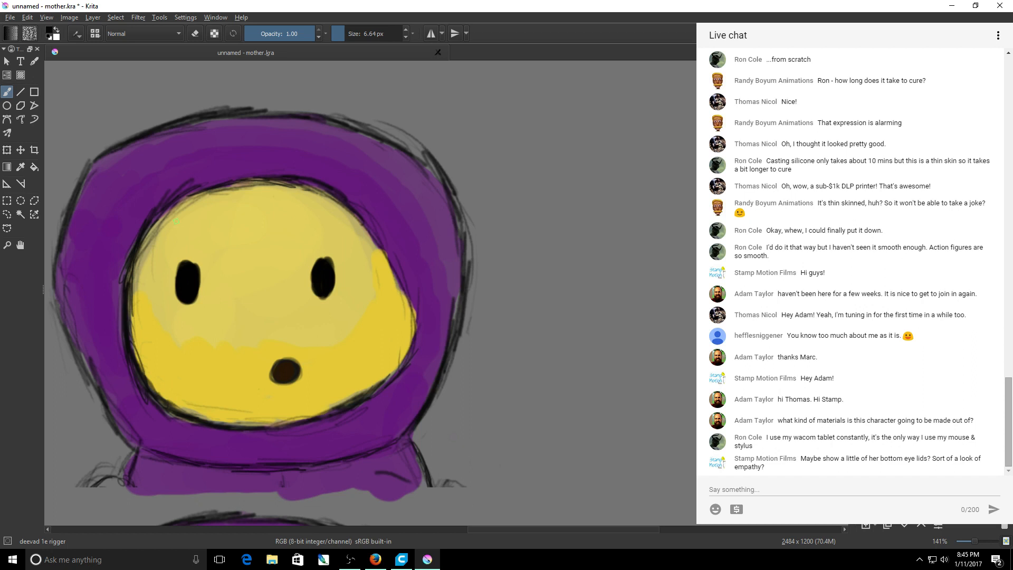
{"action": "left_click_drag", "start_coordinate": [176, 221], "coordinate": [195, 214]}
{"action": "left_click_drag", "start_coordinate": [304, 210], "coordinate": [324, 213]}
Draw short, thin eyebrows above both eyes of the frowning face.
{"action": "scroll", "coordinate": [555, 138], "scroll_direction": "down", "scroll_amount": 2}
{"action": "scroll", "coordinate": [582, 315], "scroll_direction": "up", "scroll_amount": 2}
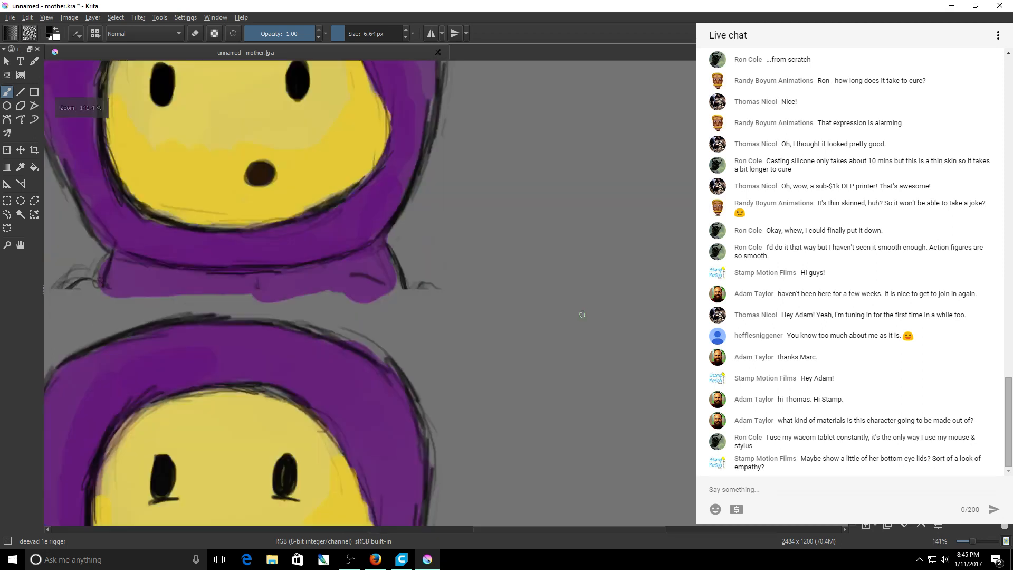
{"action": "scroll", "coordinate": [603, 317], "scroll_direction": "down", "scroll_amount": 5}
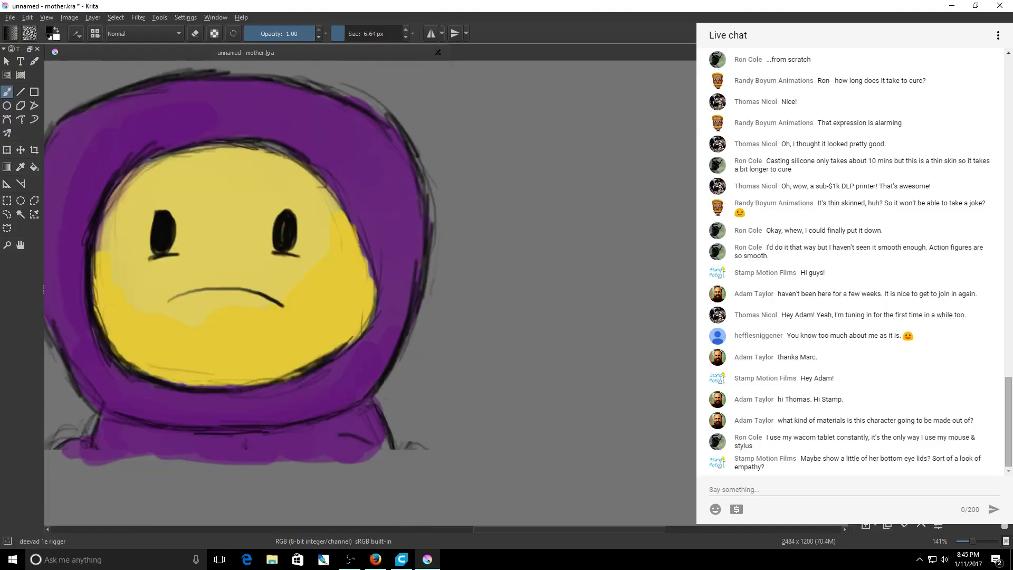
{"action": "left_click_drag", "start_coordinate": [243, 189], "coordinate": [244, 195]}
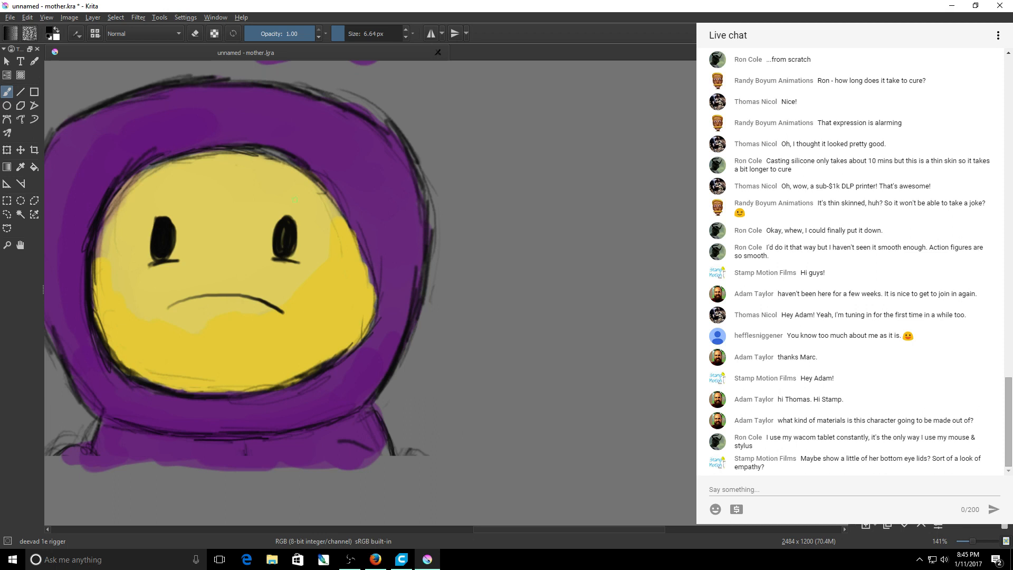
{"action": "mouse_move", "coordinate": [277, 186]}
{"action": "left_mouse_down"}
{"action": "mouse_move", "coordinate": [293, 192]}
{"action": "mouse_move", "coordinate": [273, 190]}
{"action": "left_mouse_up"}
{"action": "left_click_drag", "start_coordinate": [150, 196], "coordinate": [168, 187]}
Paint round cheeks on the round-mouthed face with a 15.27 px brush, using light yellow sampled from the full-body puppet's face.
{"action": "scroll", "coordinate": [523, 238], "scroll_direction": "up", "scroll_amount": 3}
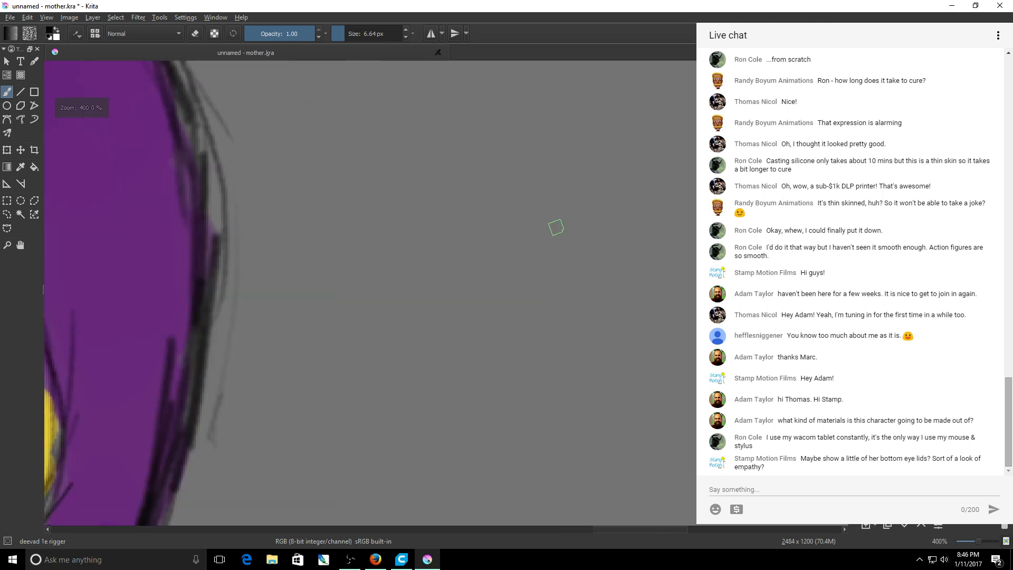
{"action": "scroll", "coordinate": [556, 227], "scroll_direction": "down", "scroll_amount": 5}
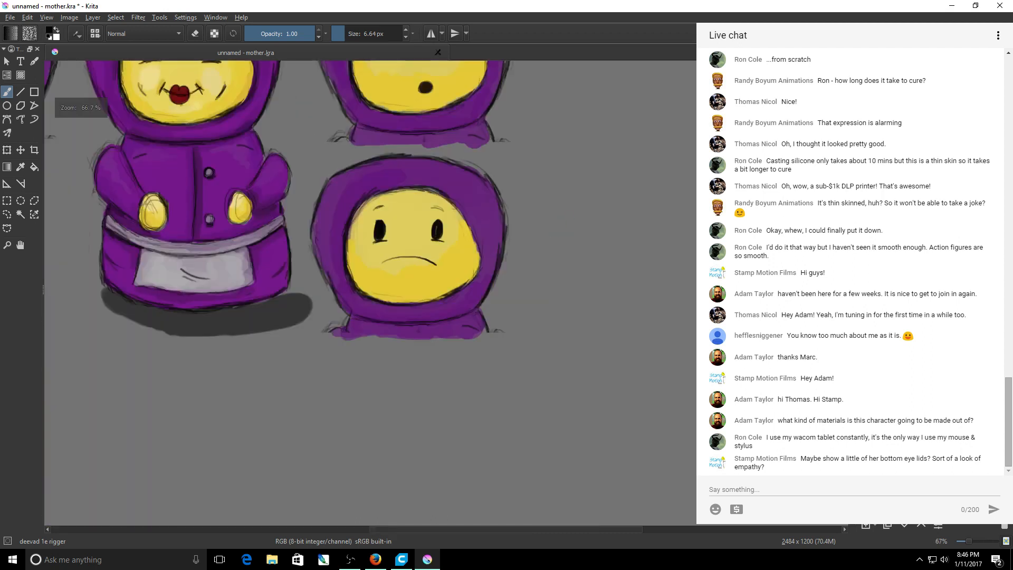
{"action": "scroll", "coordinate": [279, 293], "scroll_direction": "up", "scroll_amount": 5}
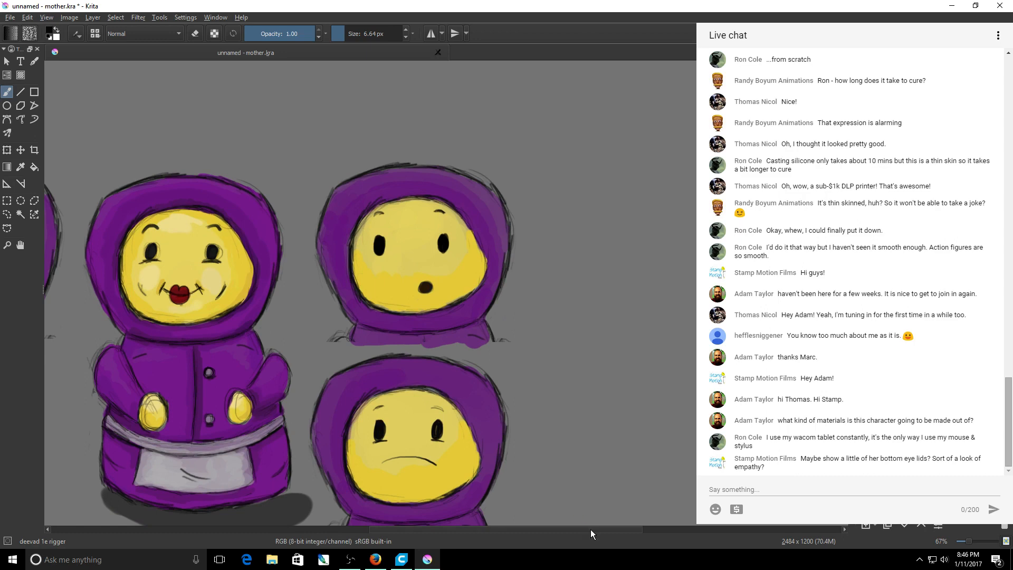
{"action": "left_click_drag", "start_coordinate": [591, 530], "coordinate": [539, 527]}
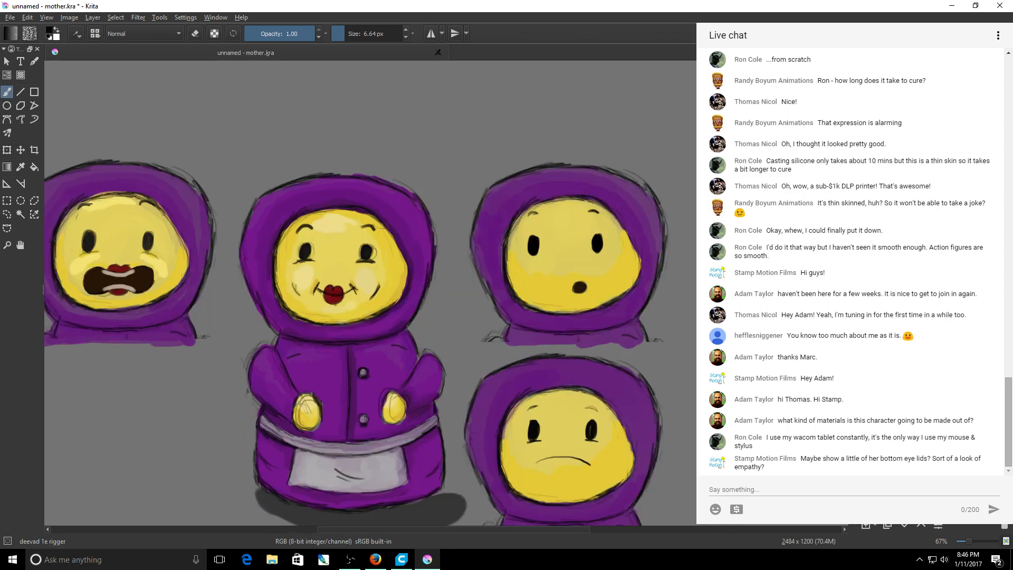
{"action": "scroll", "coordinate": [357, 317], "scroll_direction": "down", "scroll_amount": 1}
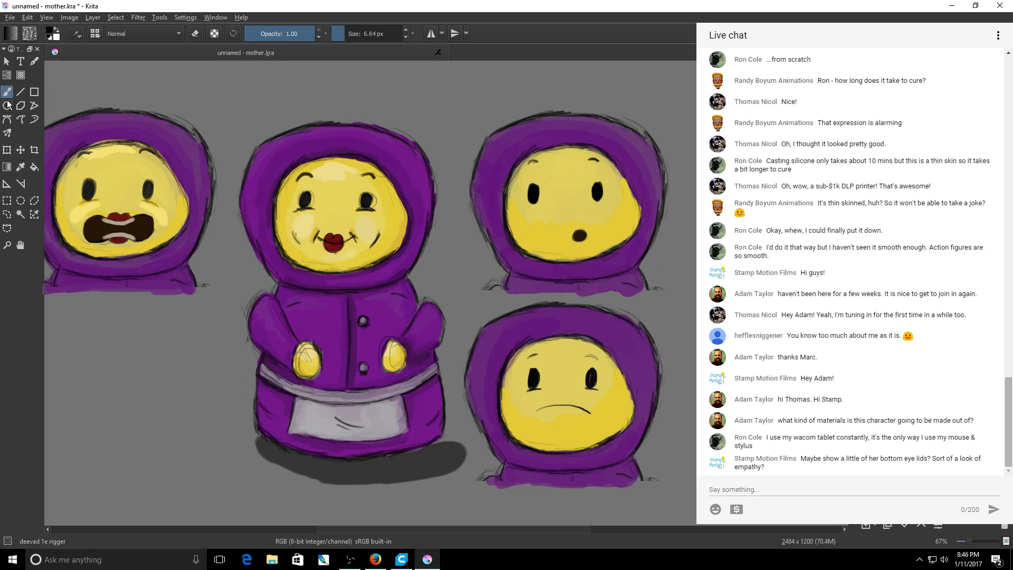
{"action": "left_click", "coordinate": [24, 169]}
{"action": "left_click", "coordinate": [337, 210]}
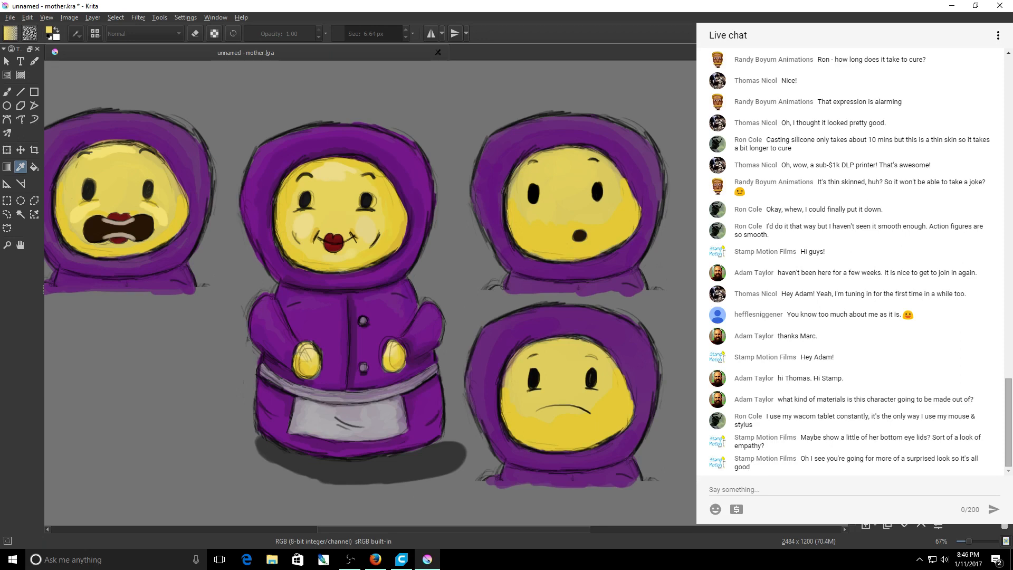
{"action": "key", "text": "b"}
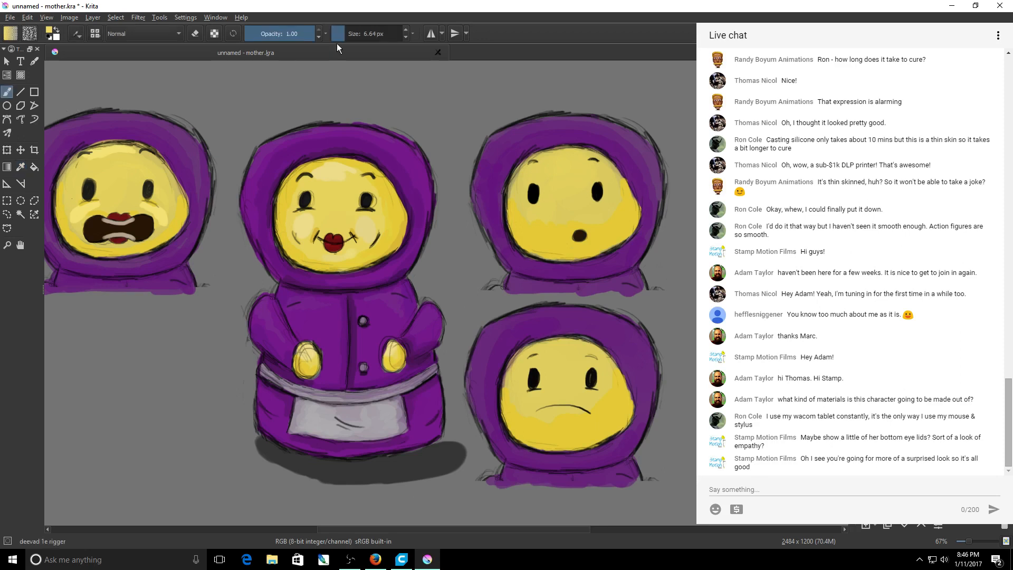
{"action": "left_click", "coordinate": [350, 37]}
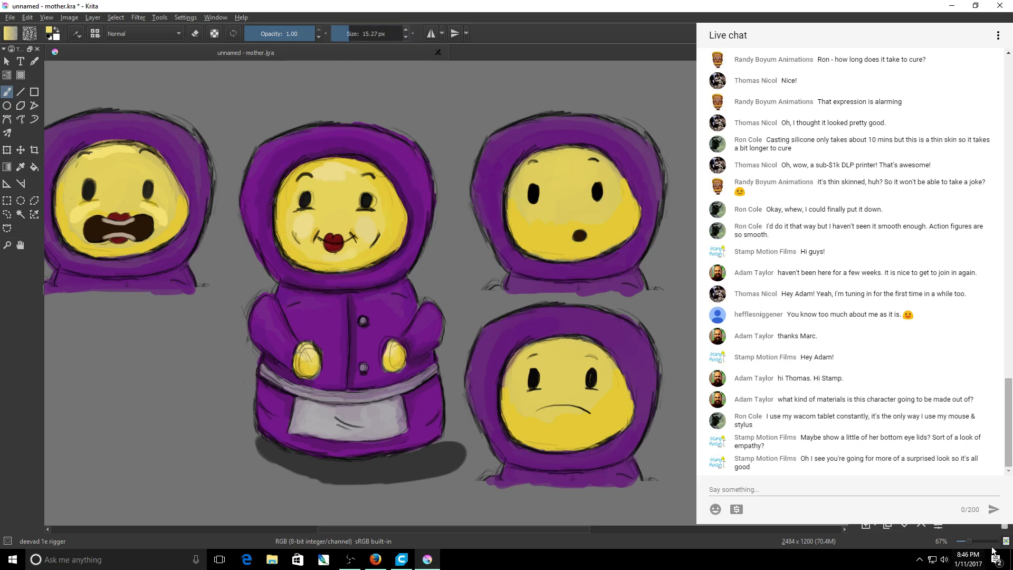
{"action": "left_click_drag", "start_coordinate": [969, 541], "coordinate": [976, 544]}
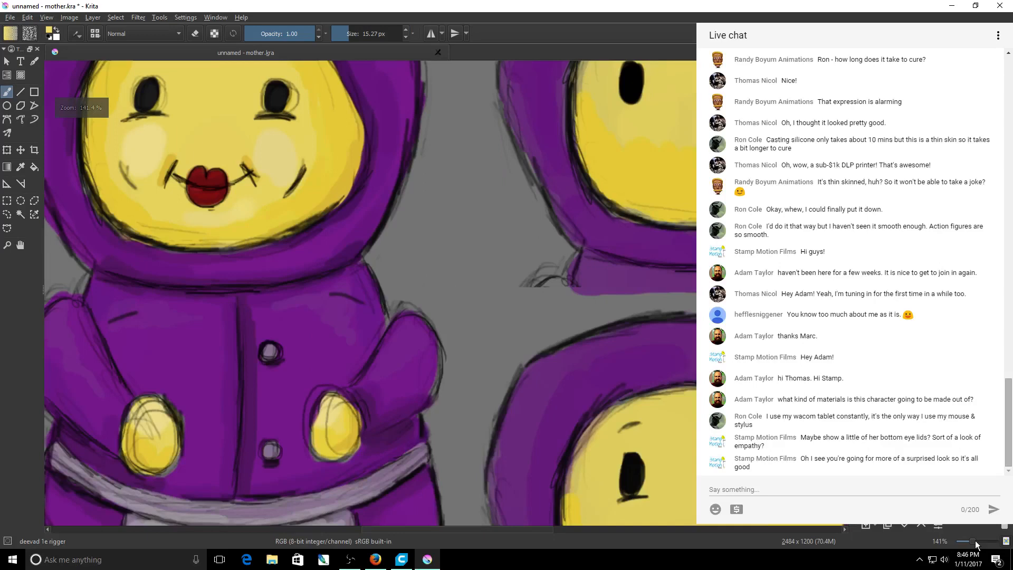
{"action": "left_click_drag", "start_coordinate": [851, 294], "coordinate": [851, 264]}
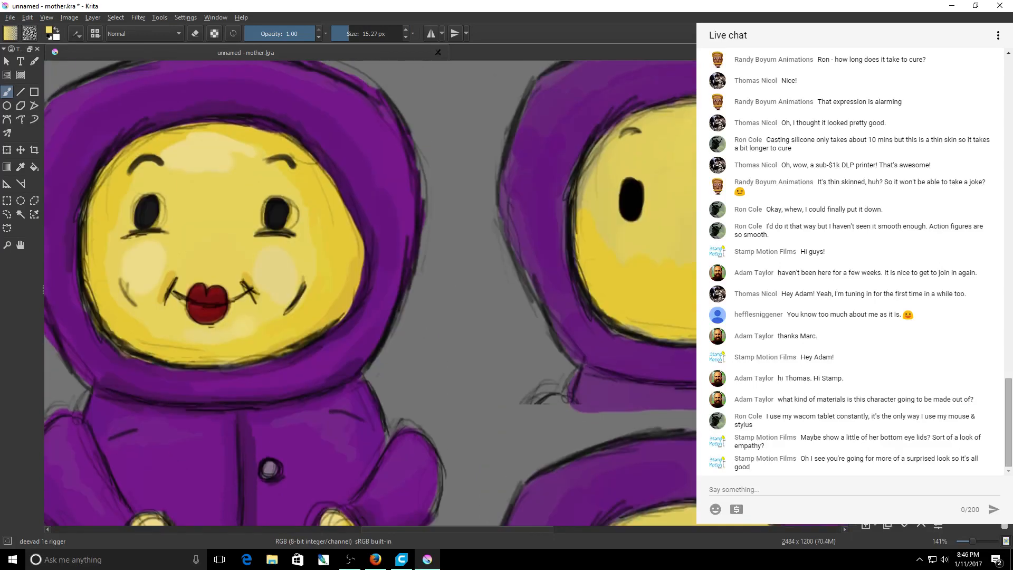
{"action": "left_click_drag", "start_coordinate": [401, 530], "coordinate": [475, 536]}
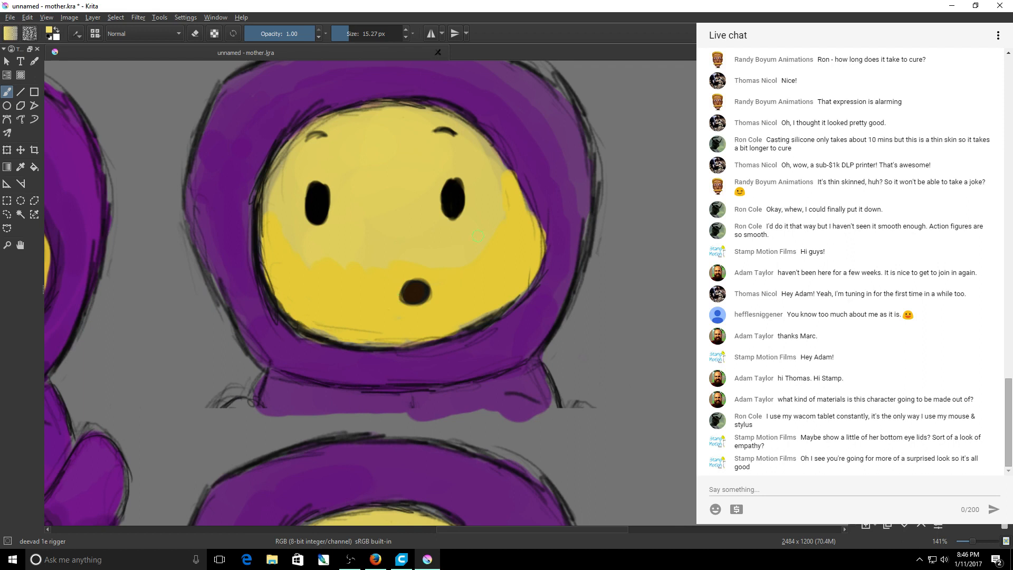
{"action": "mouse_move", "coordinate": [478, 236]}
{"action": "left_mouse_down"}
{"action": "mouse_move", "coordinate": [495, 239]}
{"action": "mouse_move", "coordinate": [485, 258]}
{"action": "left_mouse_up"}
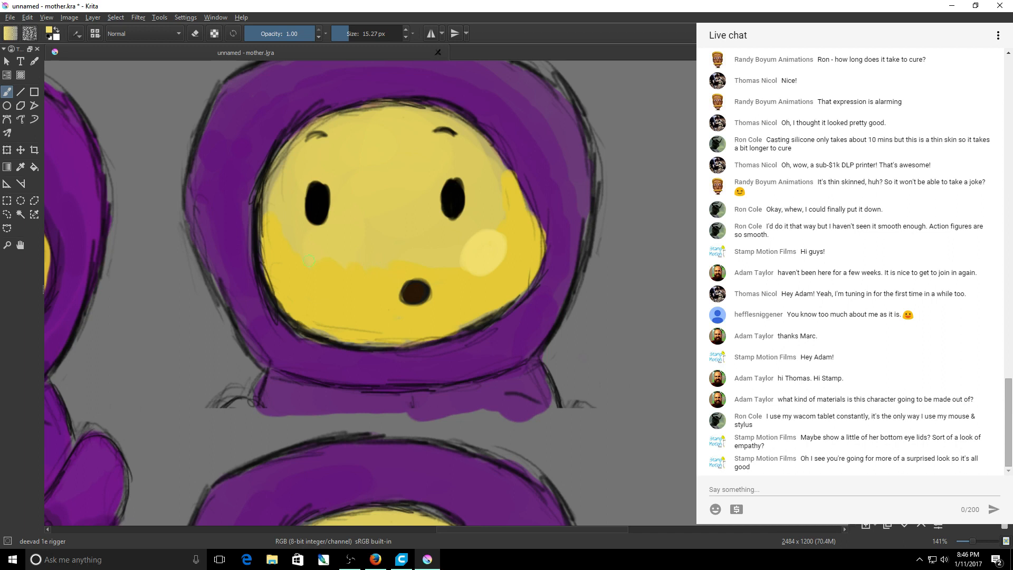
{"action": "mouse_move", "coordinate": [309, 260]}
{"action": "left_mouse_down"}
{"action": "mouse_move", "coordinate": [325, 284]}
{"action": "mouse_move", "coordinate": [299, 266]}
{"action": "mouse_move", "coordinate": [329, 261]}
{"action": "mouse_move", "coordinate": [305, 262]}
{"action": "left_mouse_up"}
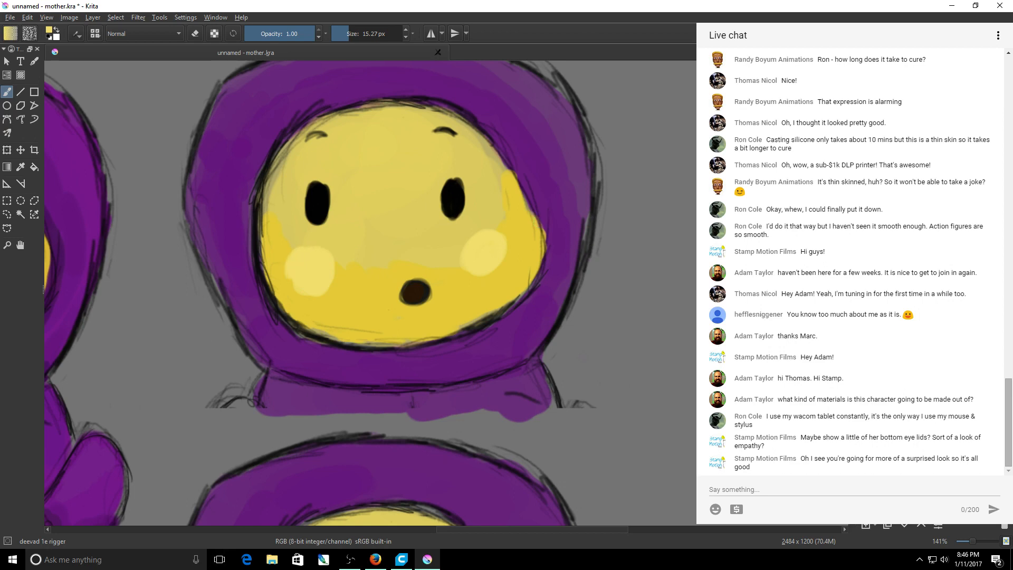
{"action": "scroll", "coordinate": [369, 290], "scroll_direction": "down", "scroll_amount": 5}
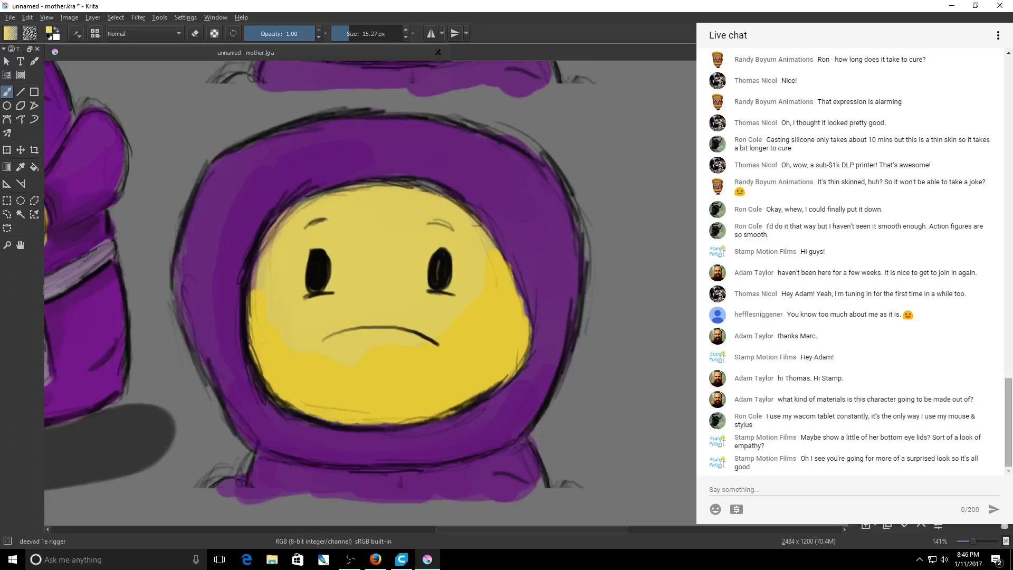
{"action": "left_click_drag", "start_coordinate": [350, 354], "coordinate": [350, 340]}
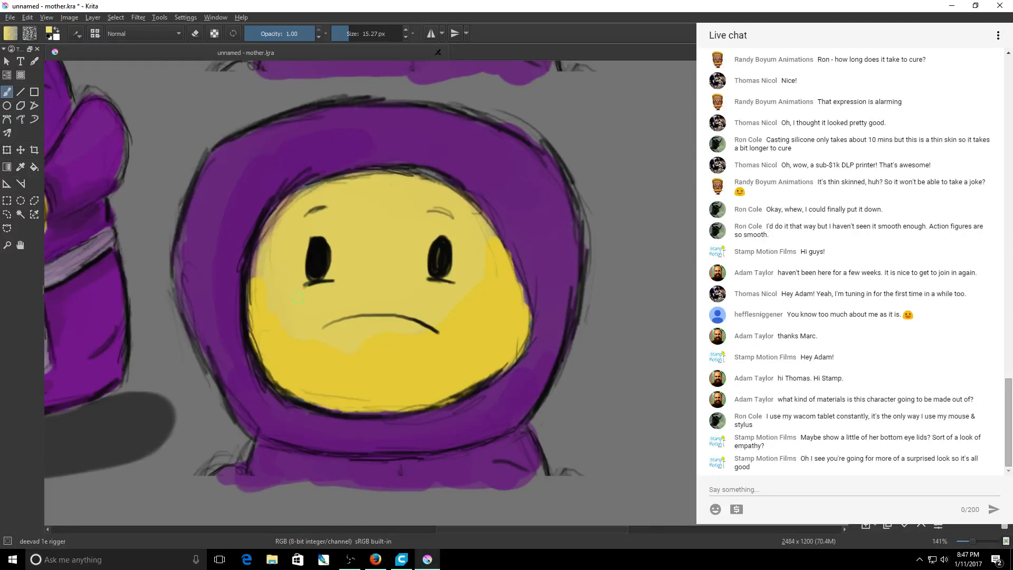
{"action": "mouse_move", "coordinate": [299, 298]}
{"action": "left_mouse_down"}
{"action": "mouse_move", "coordinate": [275, 306]}
{"action": "mouse_move", "coordinate": [292, 315]}
{"action": "mouse_move", "coordinate": [297, 299]}
{"action": "mouse_move", "coordinate": [309, 309]}
{"action": "mouse_move", "coordinate": [329, 288]}
{"action": "left_mouse_up"}
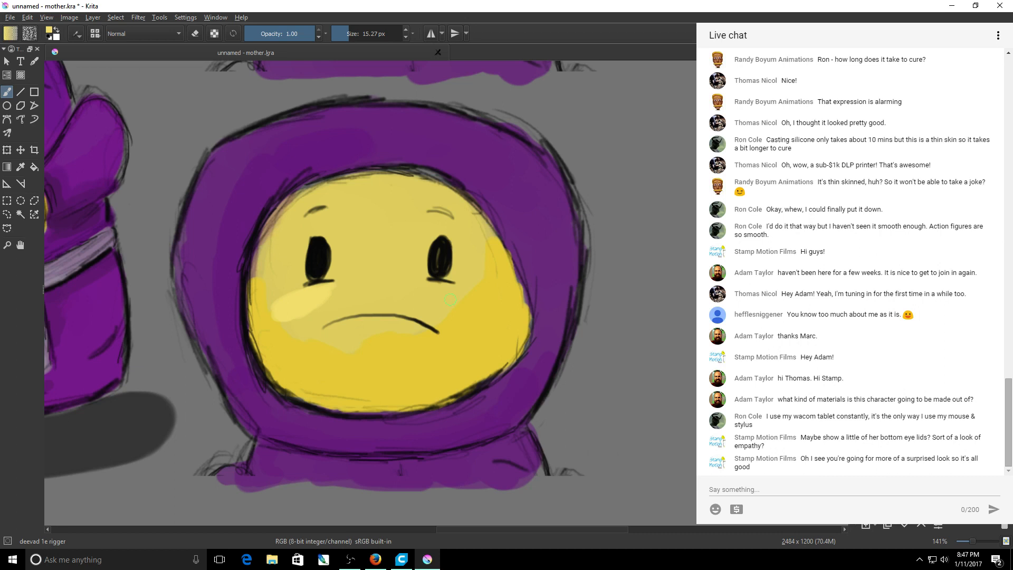
{"action": "mouse_move", "coordinate": [450, 300]}
{"action": "left_mouse_down"}
{"action": "mouse_move", "coordinate": [484, 315]}
{"action": "mouse_move", "coordinate": [446, 293]}
{"action": "mouse_move", "coordinate": [458, 294]}
{"action": "left_mouse_up"}
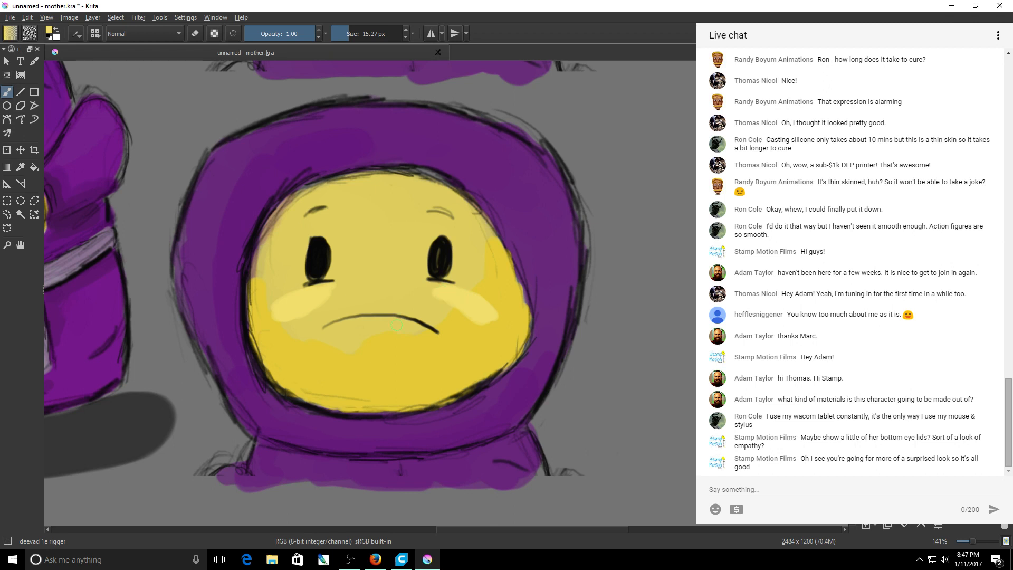
{"action": "mouse_move", "coordinate": [361, 350]}
{"action": "left_mouse_down"}
{"action": "mouse_move", "coordinate": [381, 345]}
{"action": "mouse_move", "coordinate": [360, 347]}
{"action": "left_mouse_up"}
{"action": "left_click_drag", "start_coordinate": [376, 342], "coordinate": [380, 345]}
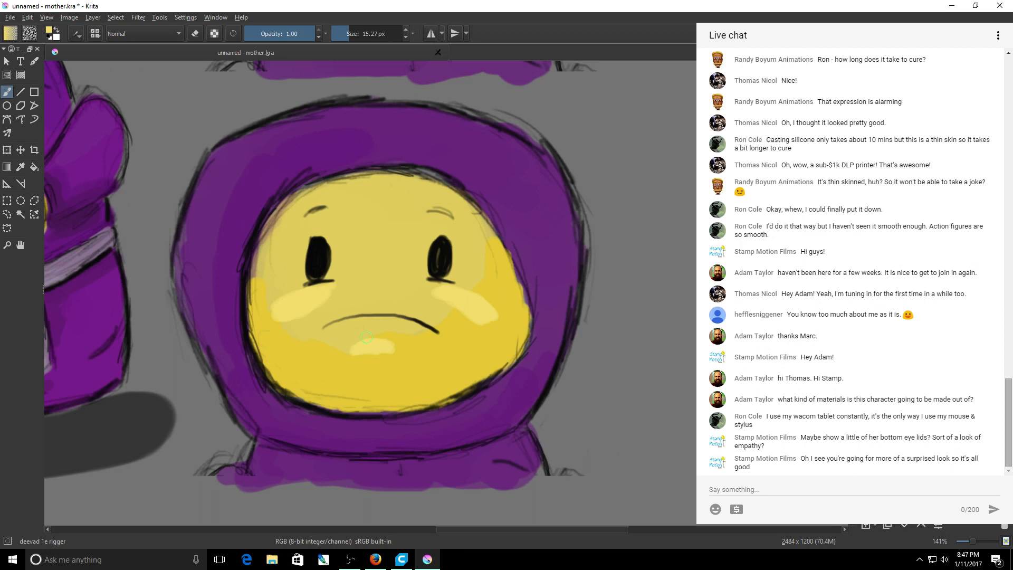
{"action": "mouse_move", "coordinate": [319, 207]}
{"action": "left_mouse_down"}
{"action": "mouse_move", "coordinate": [320, 193]}
{"action": "mouse_move", "coordinate": [345, 190]}
{"action": "mouse_move", "coordinate": [433, 197]}
{"action": "mouse_move", "coordinate": [362, 190]}
{"action": "mouse_move", "coordinate": [309, 211]}
{"action": "mouse_move", "coordinate": [338, 185]}
{"action": "mouse_move", "coordinate": [435, 193]}
{"action": "mouse_move", "coordinate": [453, 205]}
{"action": "left_mouse_up"}
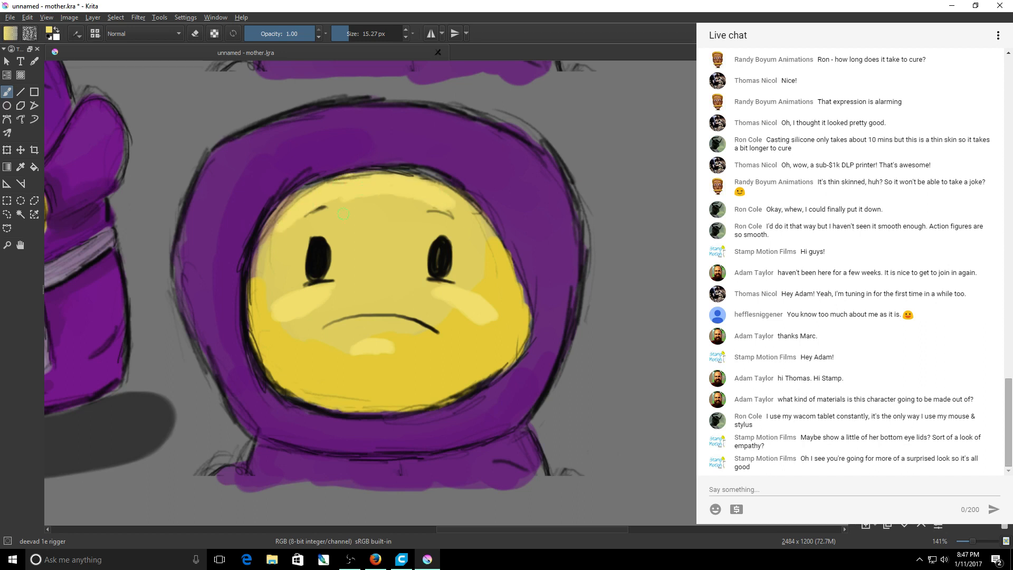
{"action": "left_click_drag", "start_coordinate": [343, 213], "coordinate": [315, 211]}
{"action": "key", "text": "ctrl+z"}
{"action": "left_click_drag", "start_coordinate": [316, 371], "coordinate": [535, 174]}
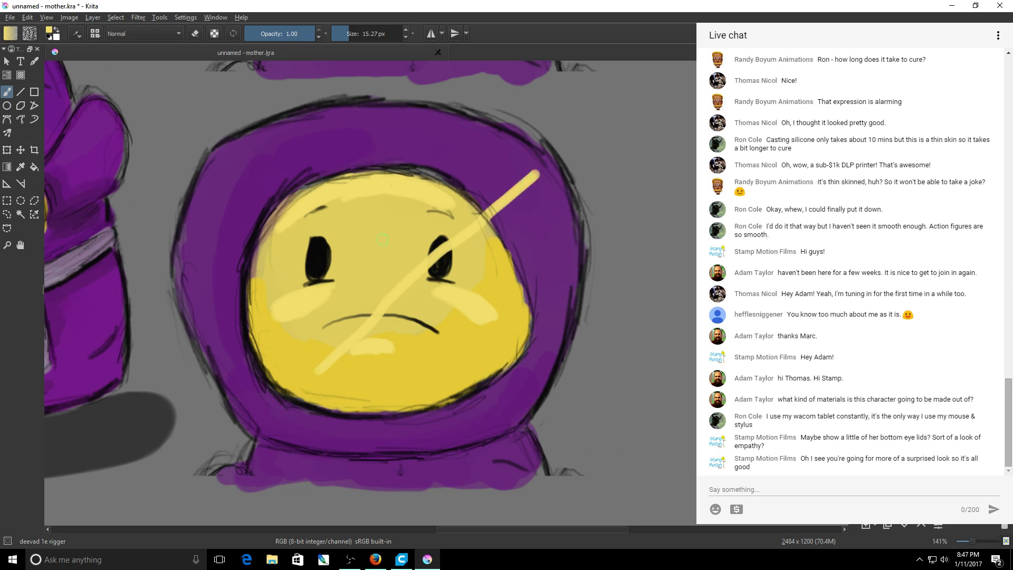
{"action": "key", "text": "ctrl+z"}
{"action": "key", "text": "ctrl+z"}
{"action": "key", "text": "ctrl+z"}
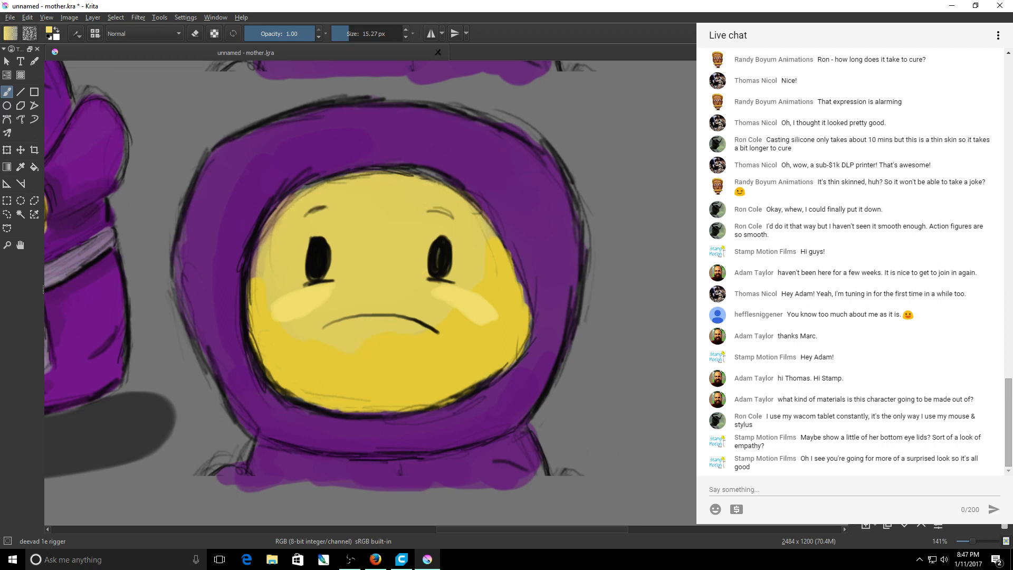
{"action": "key", "text": "ctrl+z"}
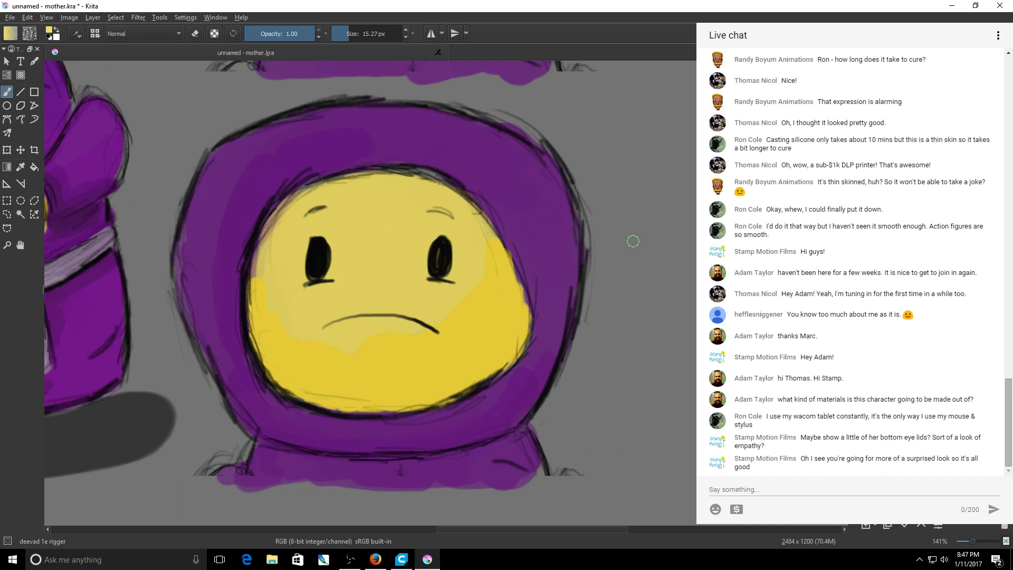
Paint a small light-yellow cheek highlight below each eye of the frowning face.
{"action": "mouse_move", "coordinate": [303, 292]}
{"action": "left_mouse_down"}
{"action": "mouse_move", "coordinate": [333, 285]}
{"action": "mouse_move", "coordinate": [283, 300]}
{"action": "mouse_move", "coordinate": [303, 308]}
{"action": "left_mouse_up"}
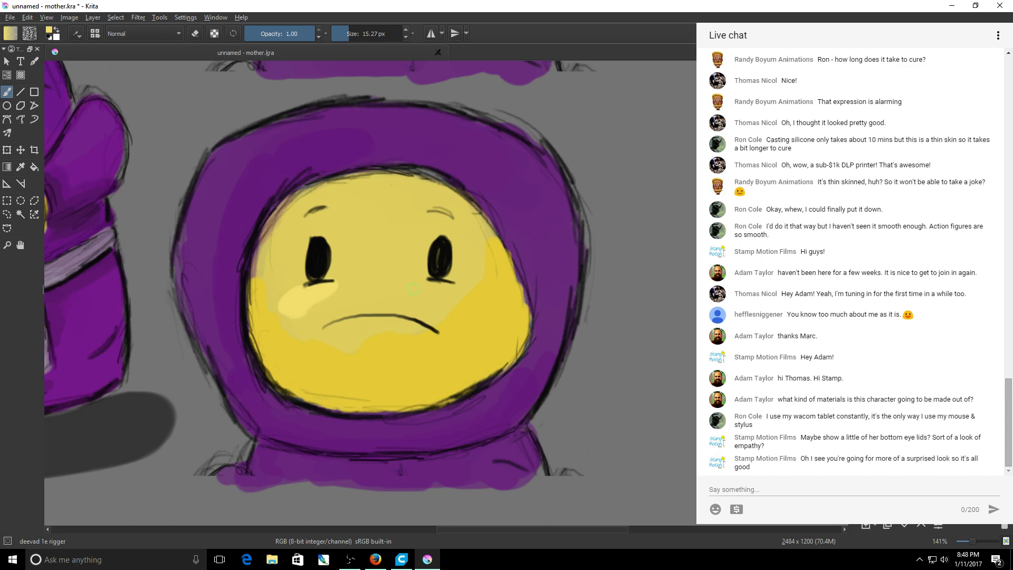
{"action": "mouse_move", "coordinate": [437, 286]}
{"action": "left_mouse_down"}
{"action": "mouse_move", "coordinate": [454, 289]}
{"action": "mouse_move", "coordinate": [454, 303]}
{"action": "left_mouse_up"}
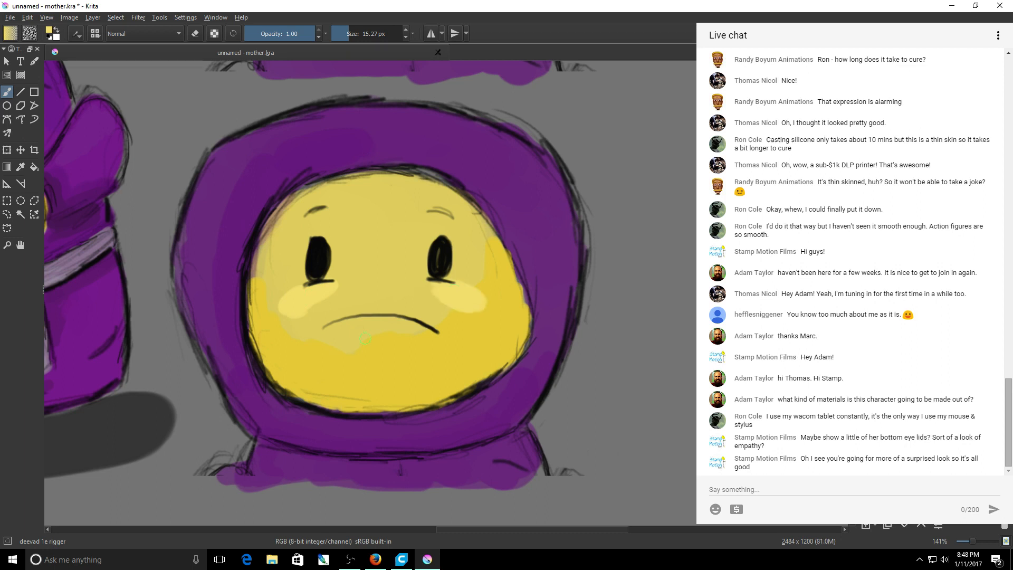
Paint light-yellow highlights on the chin and around both eyebrows of the frowning face.
{"action": "left_click_drag", "start_coordinate": [365, 338], "coordinate": [383, 349]}
{"action": "left_click_drag", "start_coordinate": [308, 210], "coordinate": [328, 201]}
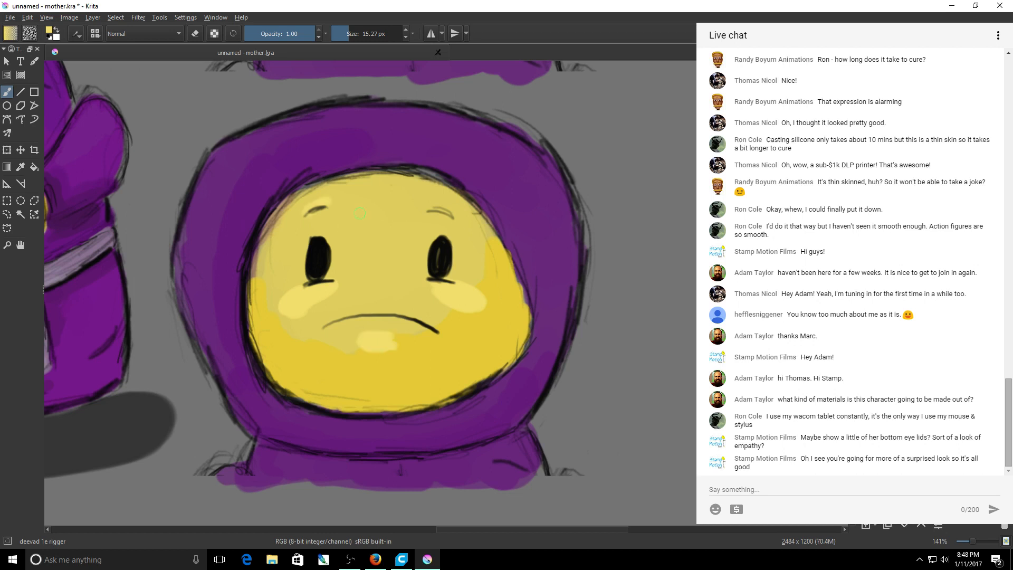
{"action": "left_click_drag", "start_coordinate": [427, 212], "coordinate": [429, 202]}
{"action": "key", "text": "ctrl+z"}
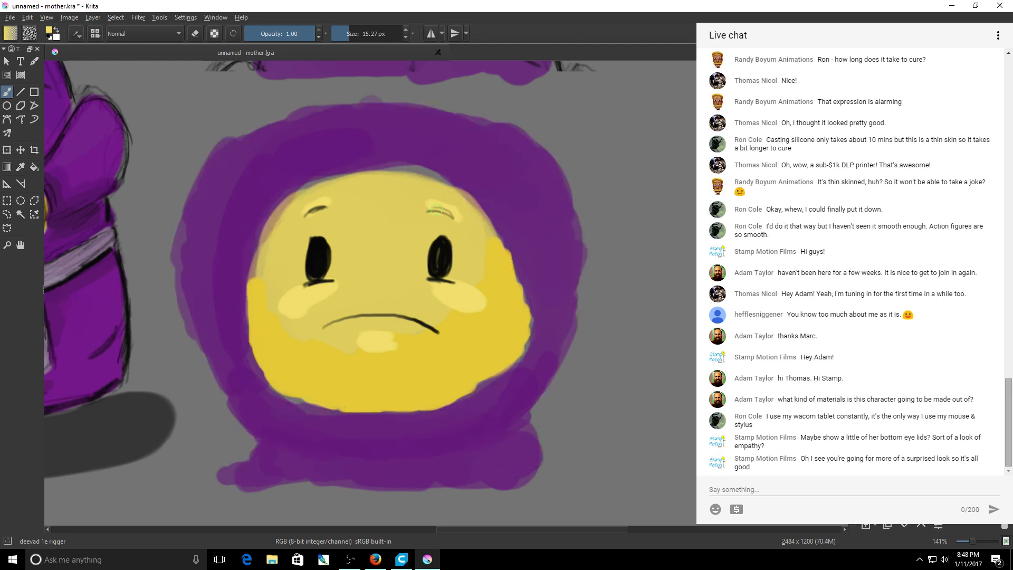
{"action": "key", "text": "ctrl+z"}
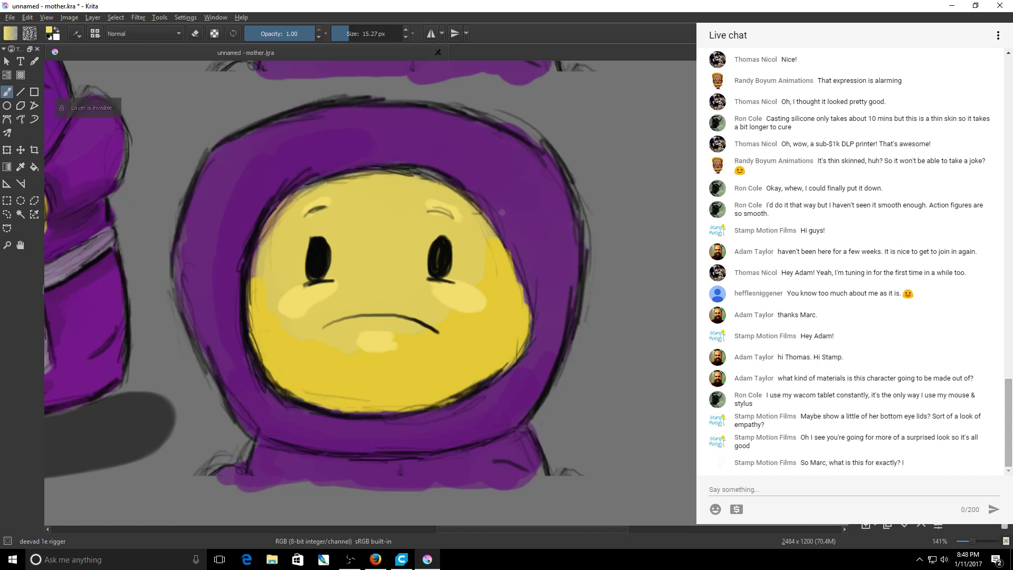
Sketch a small lip outline over the frowning face's mouth line with a 6.64 px black brush.
{"action": "key", "text": "d"}
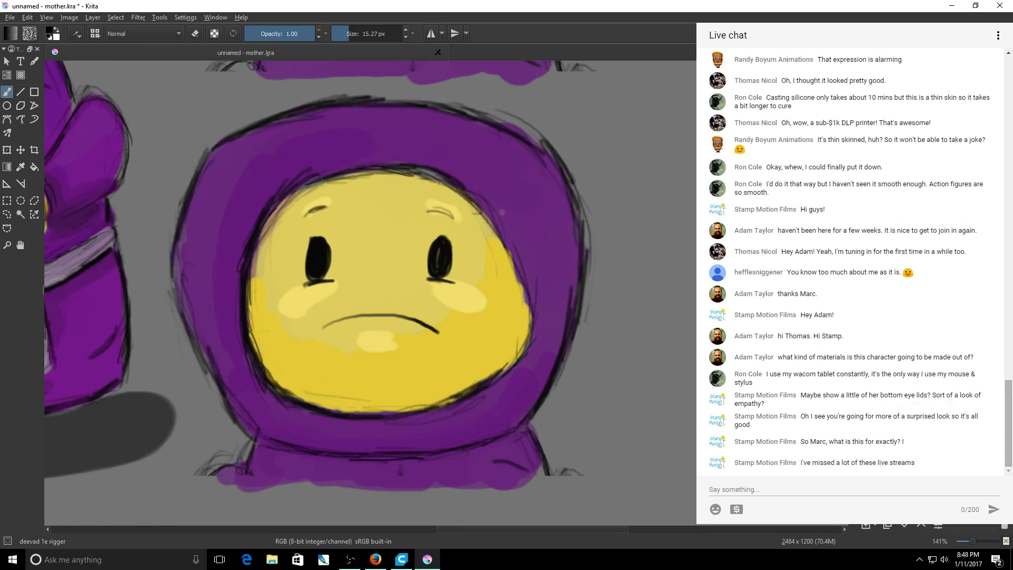
{"action": "left_click", "coordinate": [337, 33]}
{"action": "left_click_drag", "start_coordinate": [340, 33], "coordinate": [344, 34]}
{"action": "left_click", "coordinate": [344, 30]}
{"action": "left_click", "coordinate": [344, 30]}
{"action": "left_click_drag", "start_coordinate": [359, 310], "coordinate": [376, 301]}
{"action": "key", "text": "ctrl+z"}
{"action": "mouse_move", "coordinate": [359, 315]}
{"action": "left_mouse_down"}
{"action": "mouse_move", "coordinate": [397, 303]}
{"action": "mouse_move", "coordinate": [393, 323]}
{"action": "mouse_move", "coordinate": [361, 326]}
{"action": "mouse_move", "coordinate": [371, 327]}
{"action": "left_mouse_up"}
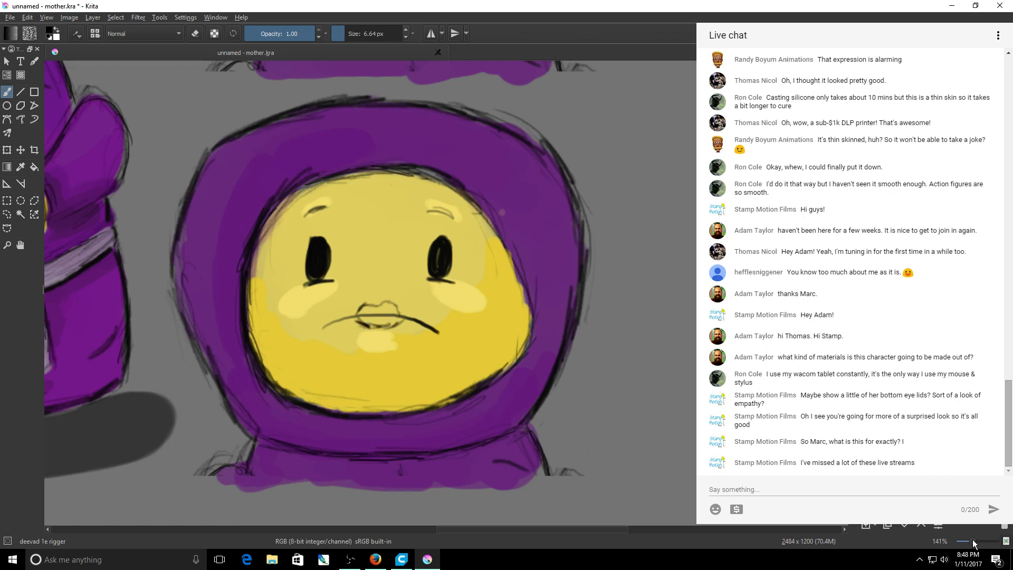
Compare the frowning face's lip sketch with the full-body puppet and the other expressions.
{"action": "left_click_drag", "start_coordinate": [973, 543], "coordinate": [970, 543]}
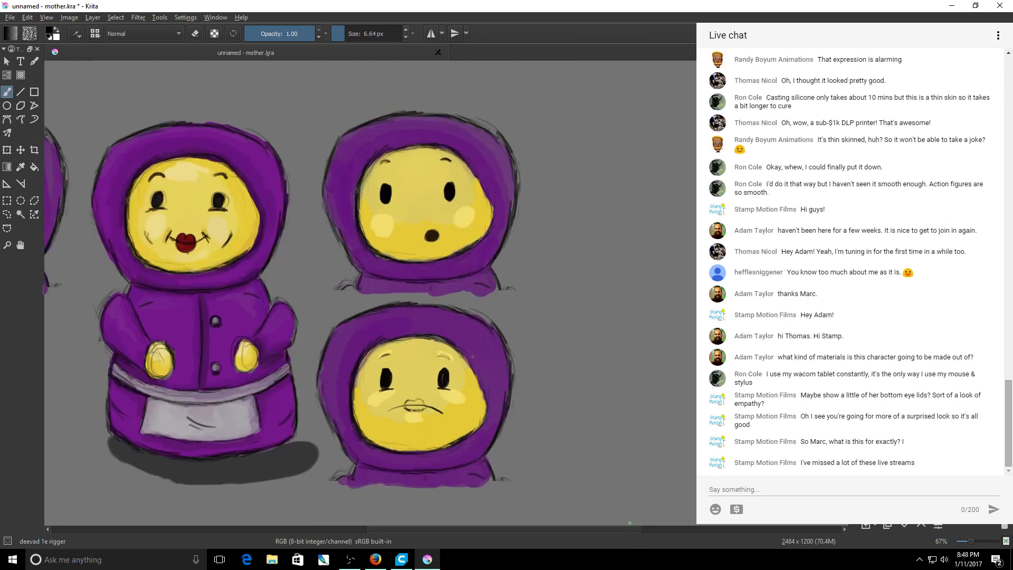
{"action": "left_click_drag", "start_coordinate": [629, 527], "coordinate": [574, 527]}
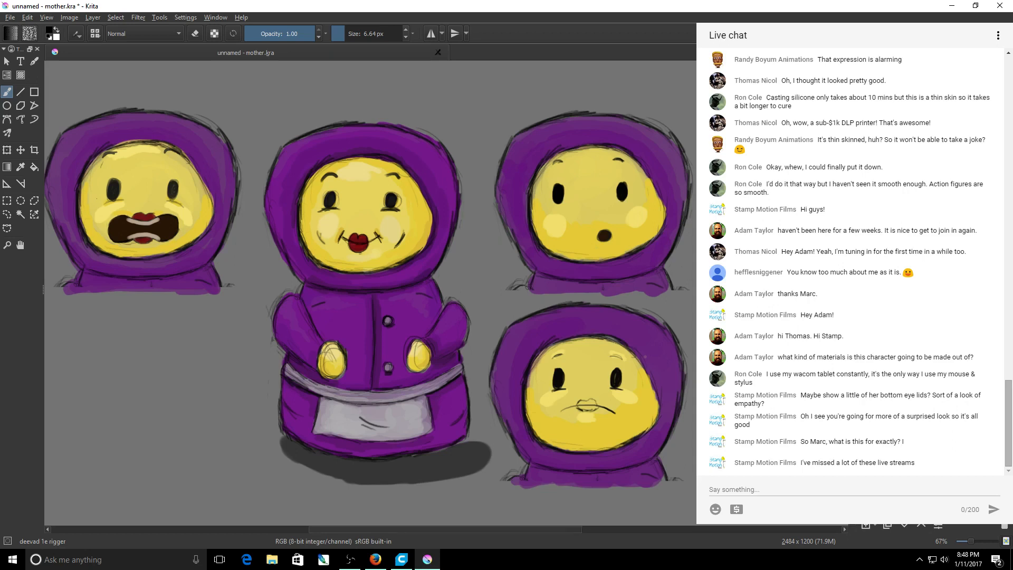
{"action": "left_click_drag", "start_coordinate": [970, 541], "coordinate": [975, 544]}
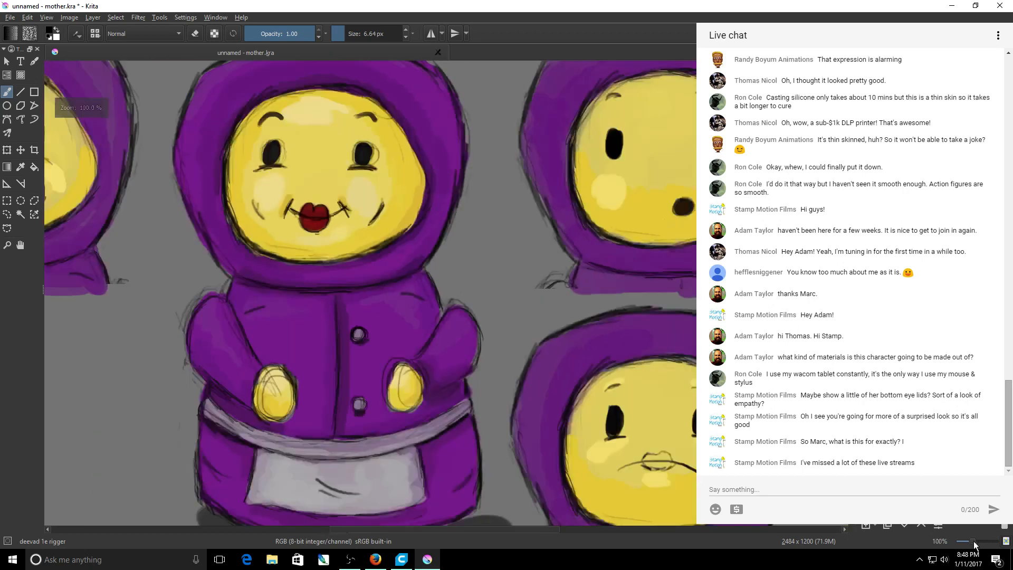
{"action": "left_click_drag", "start_coordinate": [548, 529], "coordinate": [583, 533]}
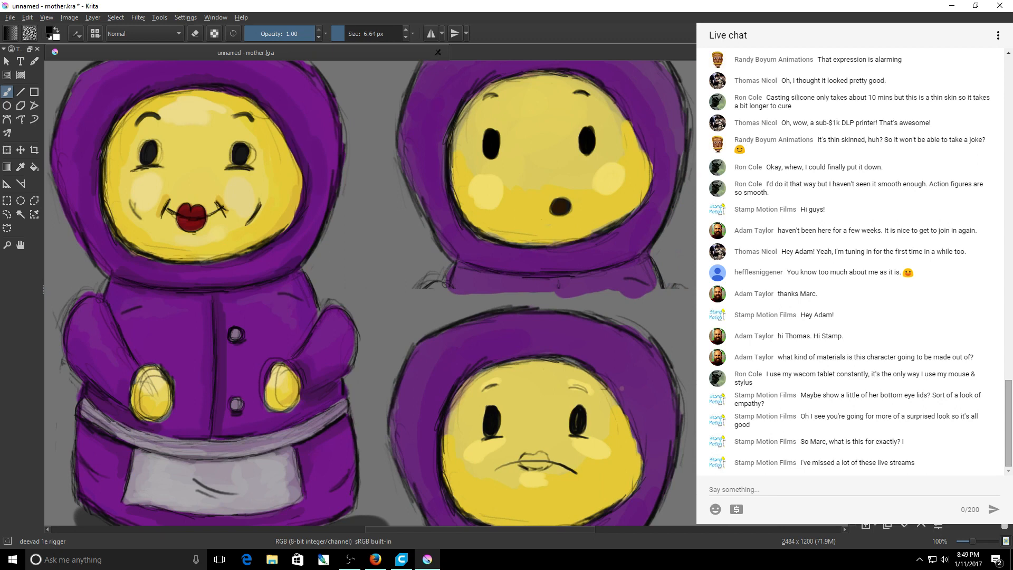
{"action": "scroll", "coordinate": [369, 292], "scroll_direction": "down", "scroll_amount": 3}
{"action": "left_click_drag", "start_coordinate": [850, 317], "coordinate": [850, 316]}
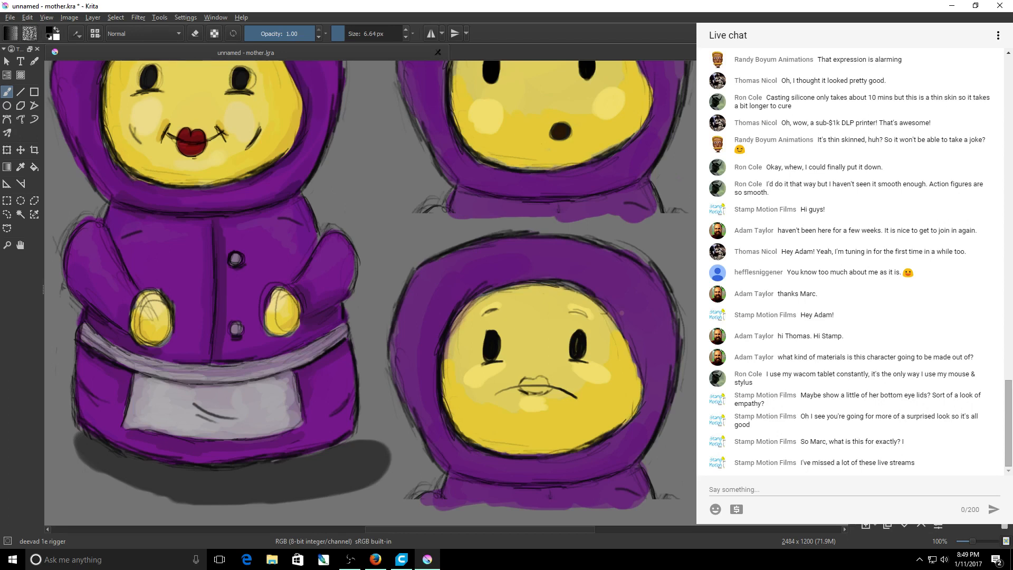
{"action": "scroll", "coordinate": [370, 292], "scroll_direction": "down", "scroll_amount": 2}
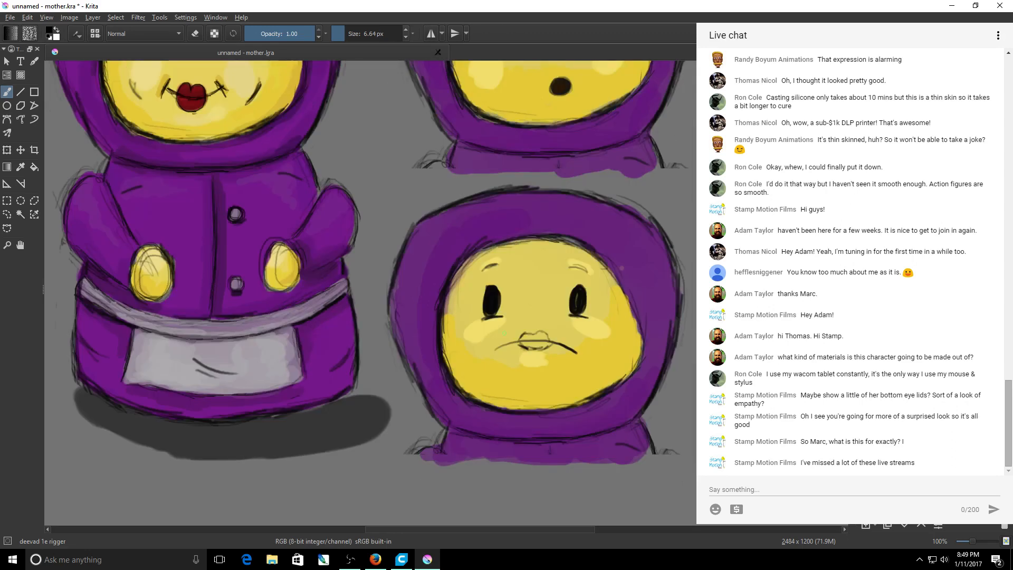
{"action": "scroll", "coordinate": [505, 333], "scroll_direction": "up", "scroll_amount": 1}
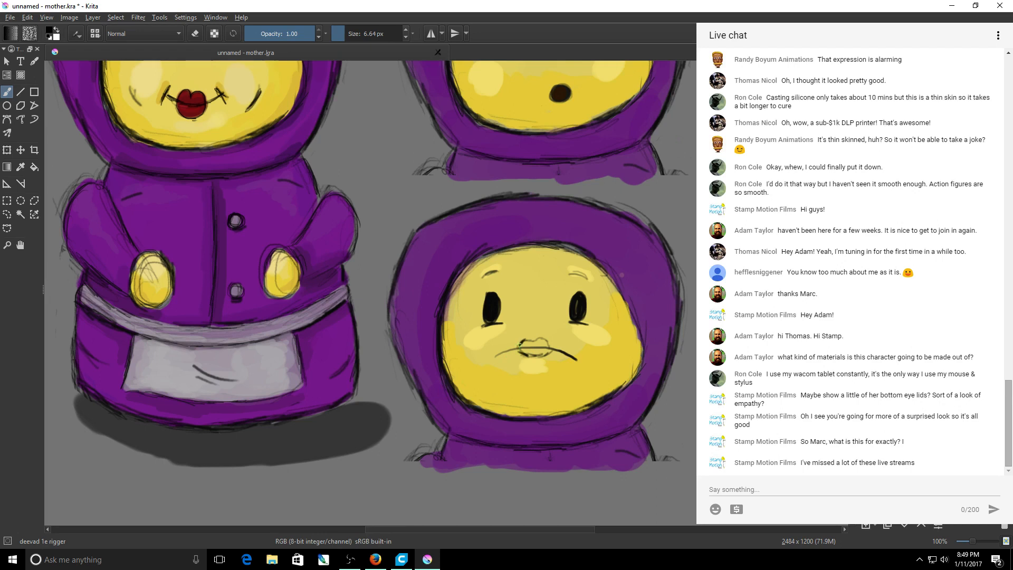
Undo the sketched lips on the frowning face and redraw a cleaner black lip outline at the middle of the mouth line.
{"action": "left_click_drag", "start_coordinate": [520, 344], "coordinate": [538, 343]}
{"action": "key", "text": "ctrl+z"}
{"action": "key", "text": "ctrl+z"}
{"action": "key", "text": "ctrl+z"}
{"action": "key", "text": "ctrl+z"}
{"action": "key", "text": "ctrl+z"}
{"action": "key", "text": "ctrl+z"}
{"action": "mouse_move", "coordinate": [520, 345]}
{"action": "left_mouse_down"}
{"action": "mouse_move", "coordinate": [545, 339]}
{"action": "mouse_move", "coordinate": [528, 358]}
{"action": "mouse_move", "coordinate": [550, 348]}
{"action": "left_mouse_up"}
Fill the frowning face's lips with dark red sampled from the full-body puppet's lips.
{"action": "scroll", "coordinate": [546, 300], "scroll_direction": "up", "scroll_amount": 3}
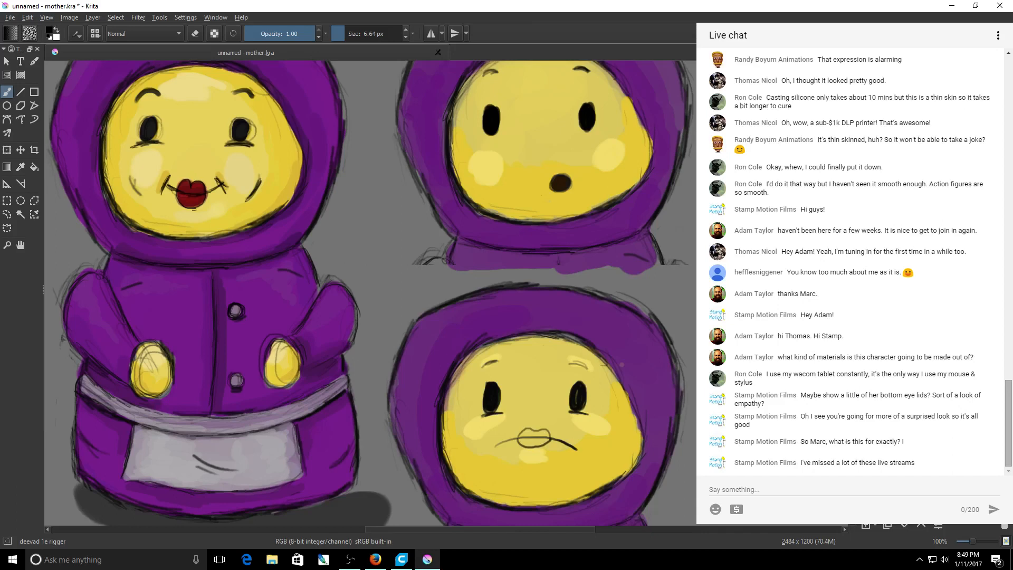
{"action": "scroll", "coordinate": [370, 293], "scroll_direction": "up", "scroll_amount": 1}
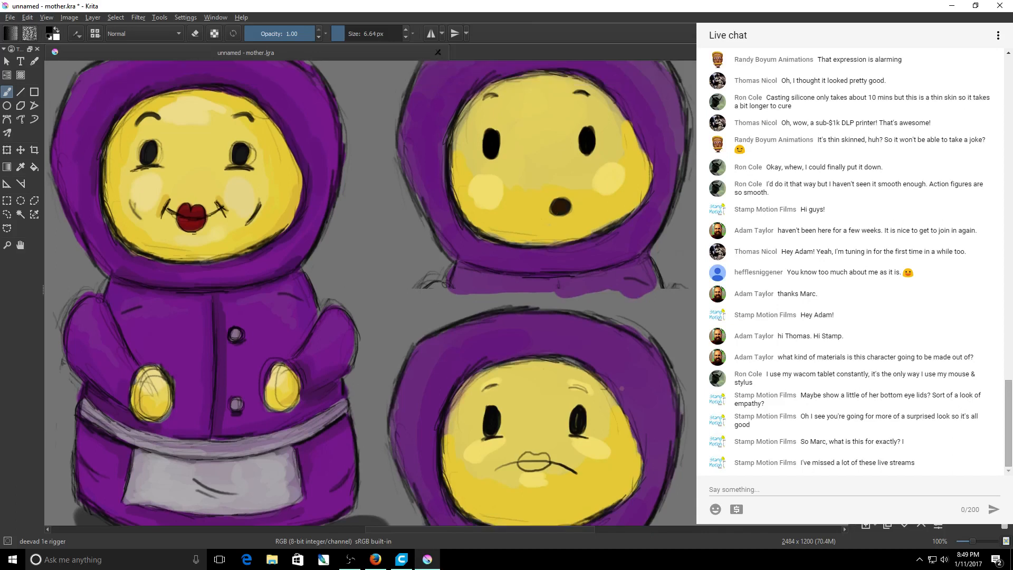
{"action": "scroll", "coordinate": [371, 293], "scroll_direction": "up", "scroll_amount": 1}
{"action": "scroll", "coordinate": [371, 293], "scroll_direction": "up", "scroll_amount": 1}
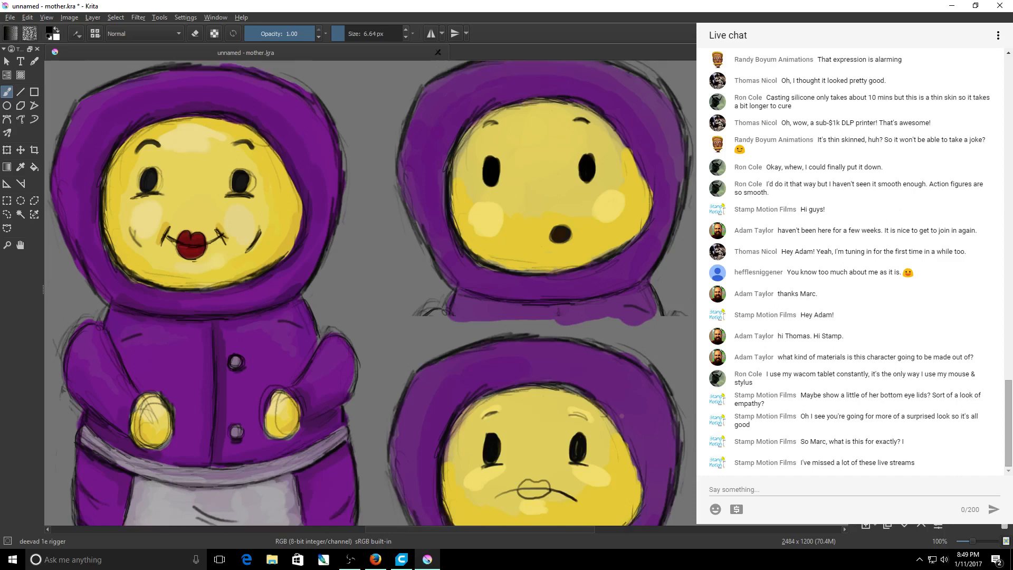
{"action": "scroll", "coordinate": [370, 293], "scroll_direction": "down", "scroll_amount": 1}
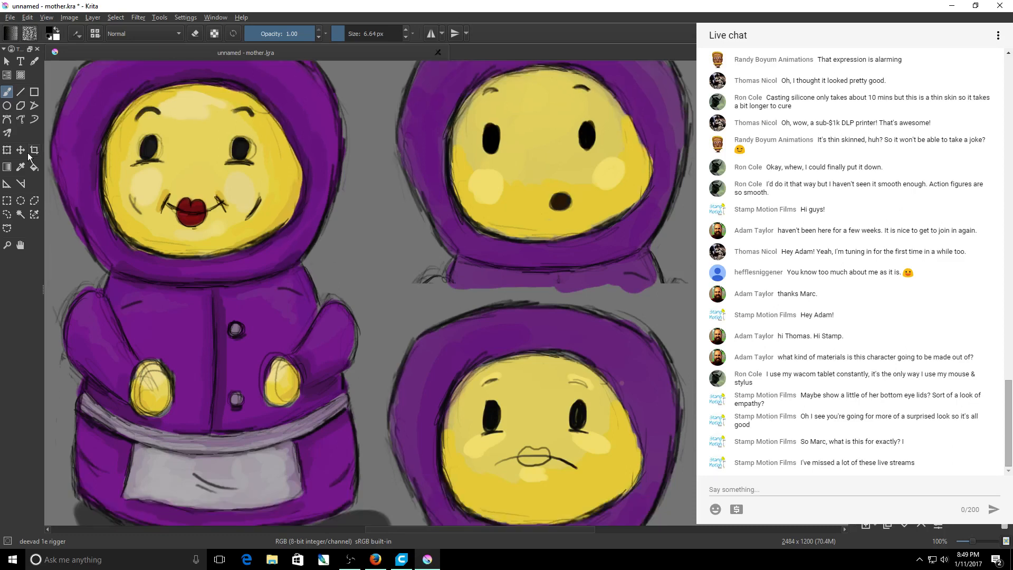
{"action": "key", "text": "p"}
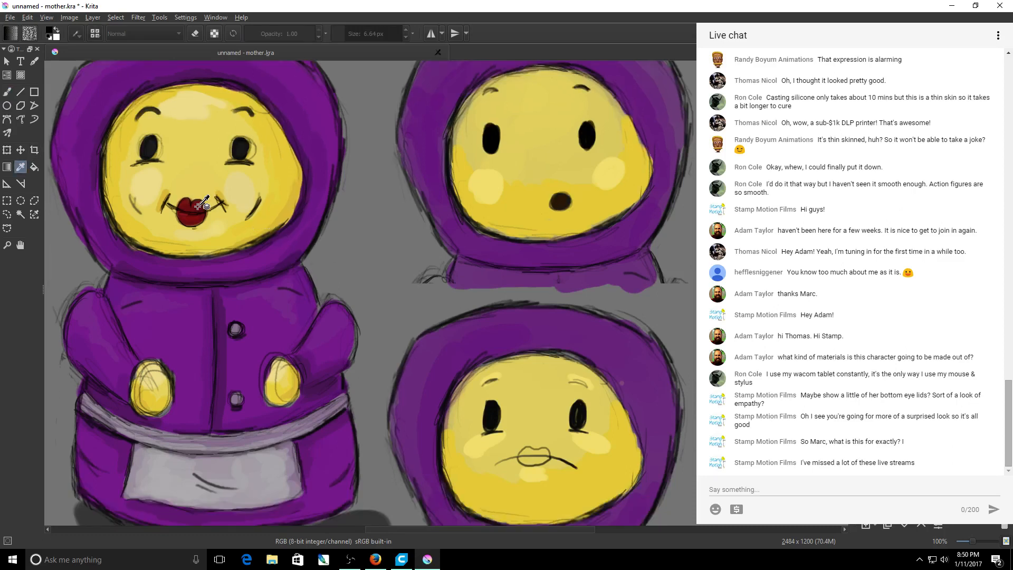
{"action": "left_click", "coordinate": [199, 206]}
{"action": "left_click", "coordinate": [7, 92]}
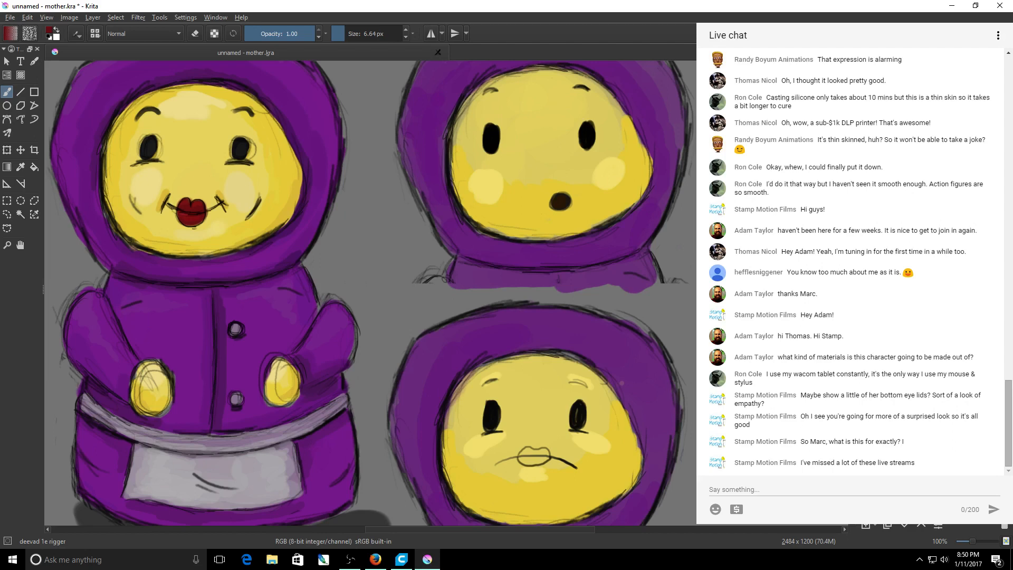
{"action": "scroll", "coordinate": [371, 293], "scroll_direction": "down", "scroll_amount": 3}
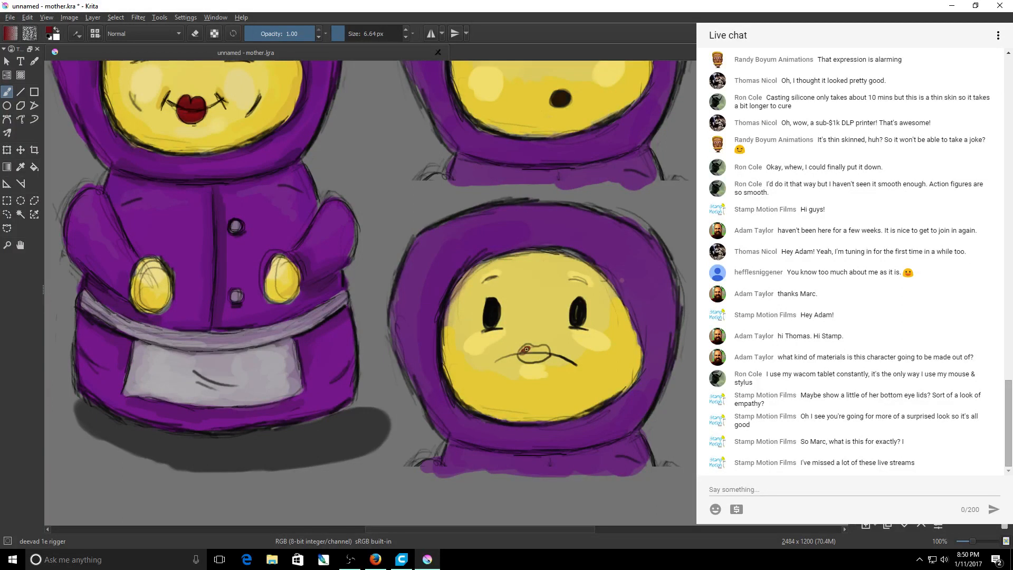
{"action": "left_click_drag", "start_coordinate": [526, 348], "coordinate": [521, 357]}
{"action": "left_click_drag", "start_coordinate": [533, 359], "coordinate": [539, 348]}
{"action": "left_click_drag", "start_coordinate": [538, 358], "coordinate": [545, 344]}
Paint thin dark-red lips along the upper and lower edges of the round-mouthed face's mouth.
{"action": "scroll", "coordinate": [370, 293], "scroll_direction": "up", "scroll_amount": 3}
{"action": "scroll", "coordinate": [369, 293], "scroll_direction": "up", "scroll_amount": 4}
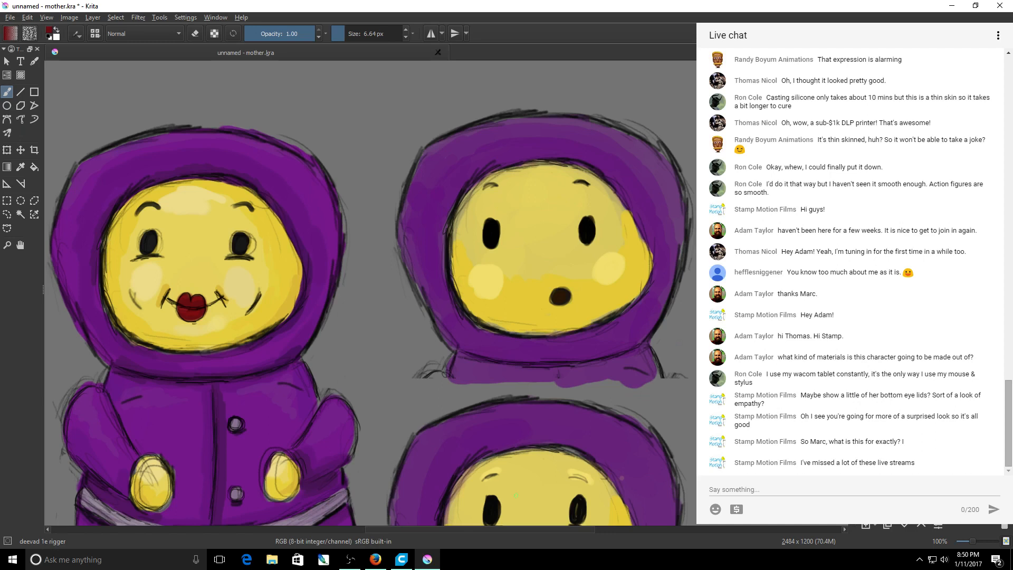
{"action": "left_click_drag", "start_coordinate": [476, 529], "coordinate": [543, 533]}
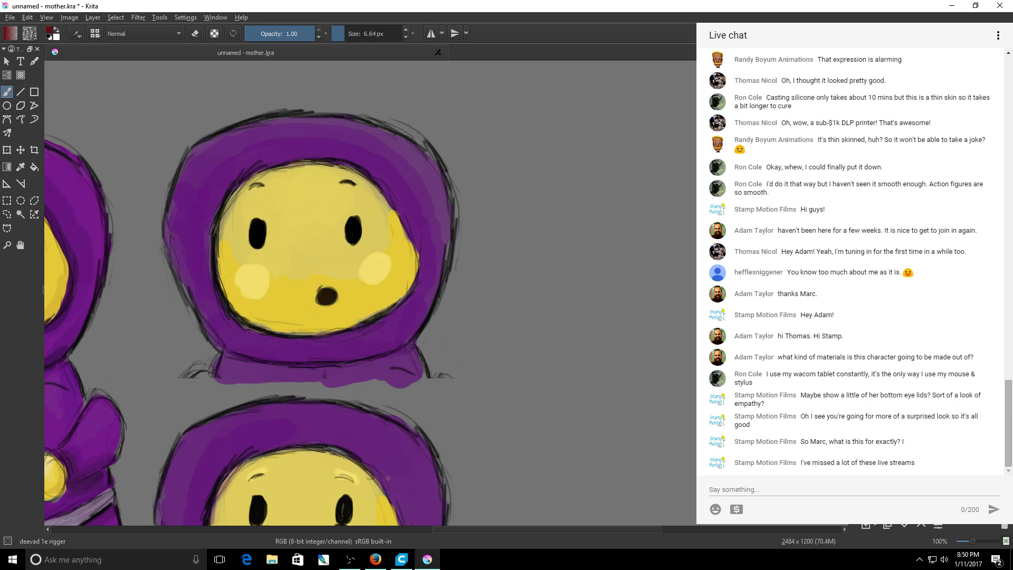
{"action": "left_click_drag", "start_coordinate": [321, 287], "coordinate": [327, 286]}
{"action": "mouse_move", "coordinate": [322, 306]}
{"action": "left_mouse_down"}
{"action": "mouse_move", "coordinate": [336, 301]}
{"action": "mouse_move", "coordinate": [327, 307]}
{"action": "left_mouse_up"}
Check the full set of expressions and save the mother.kra drawing.
{"action": "scroll", "coordinate": [536, 310], "scroll_direction": "down", "scroll_amount": 3}
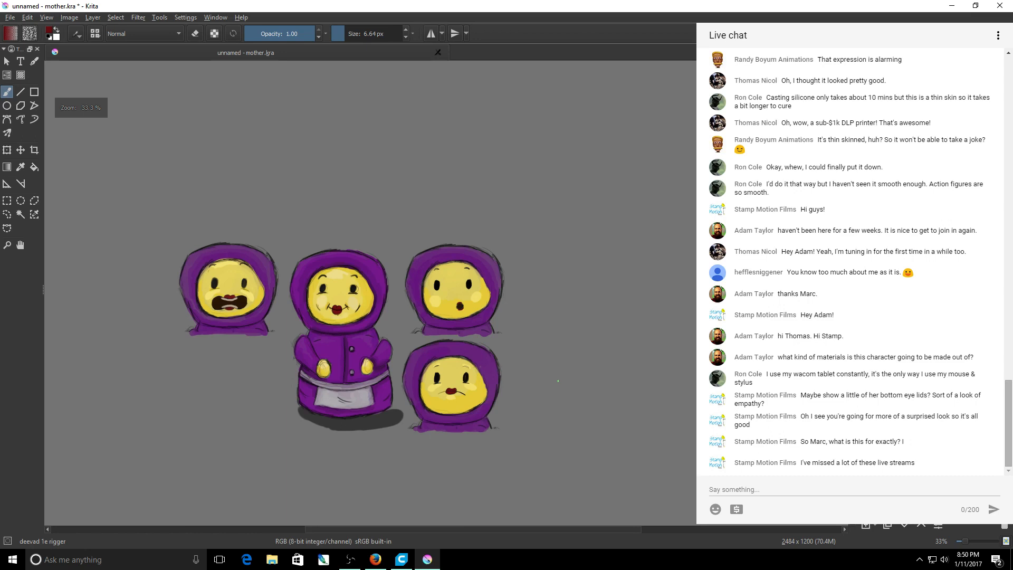
{"action": "scroll", "coordinate": [557, 381], "scroll_direction": "up", "scroll_amount": 1}
{"action": "scroll", "coordinate": [603, 388], "scroll_direction": "up", "scroll_amount": 1}
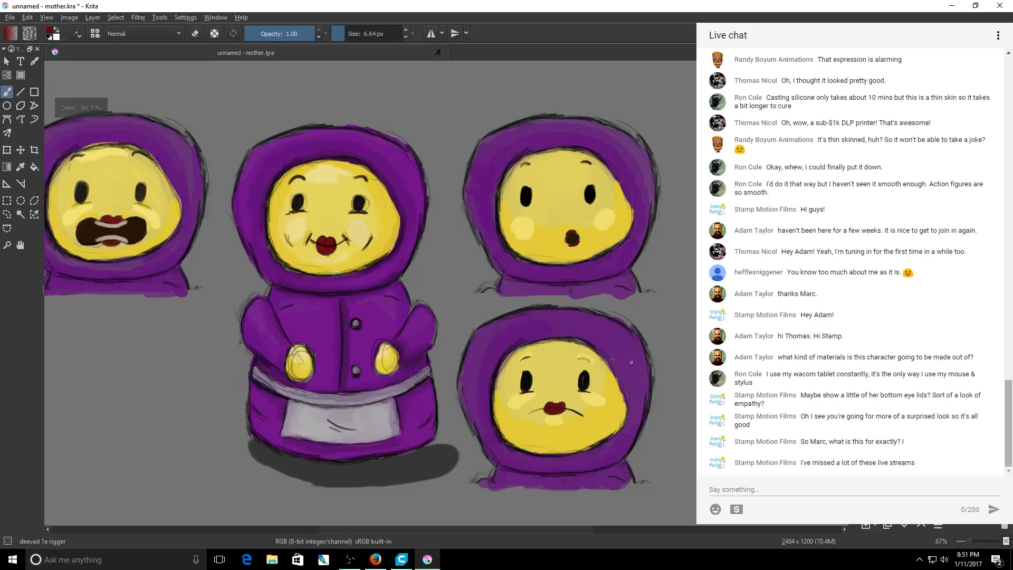
{"action": "scroll", "coordinate": [631, 362], "scroll_direction": "down", "scroll_amount": 1}
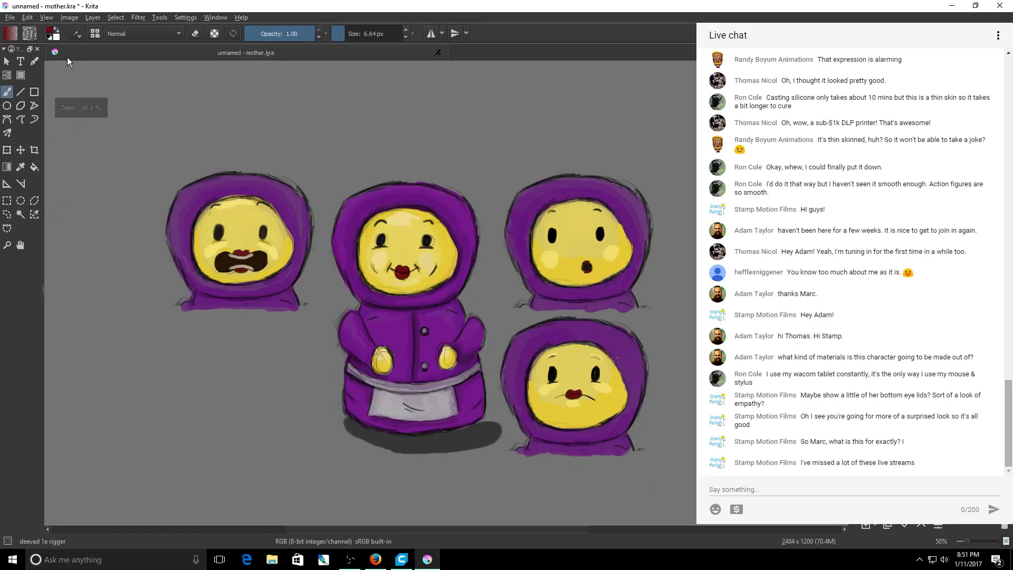
{"action": "left_click", "coordinate": [10, 17]}
{"action": "left_click", "coordinate": [25, 64]}
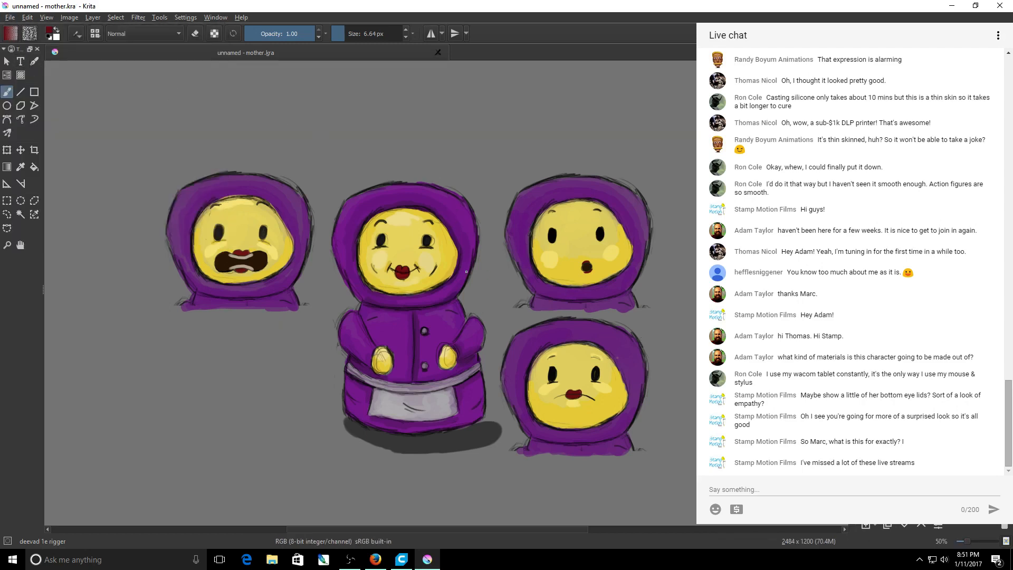
Paint a highlight along the forehead edge of the round-mouthed face with sampled light yellow and a 16.70 px brush.
{"action": "left_click", "coordinate": [20, 168]}
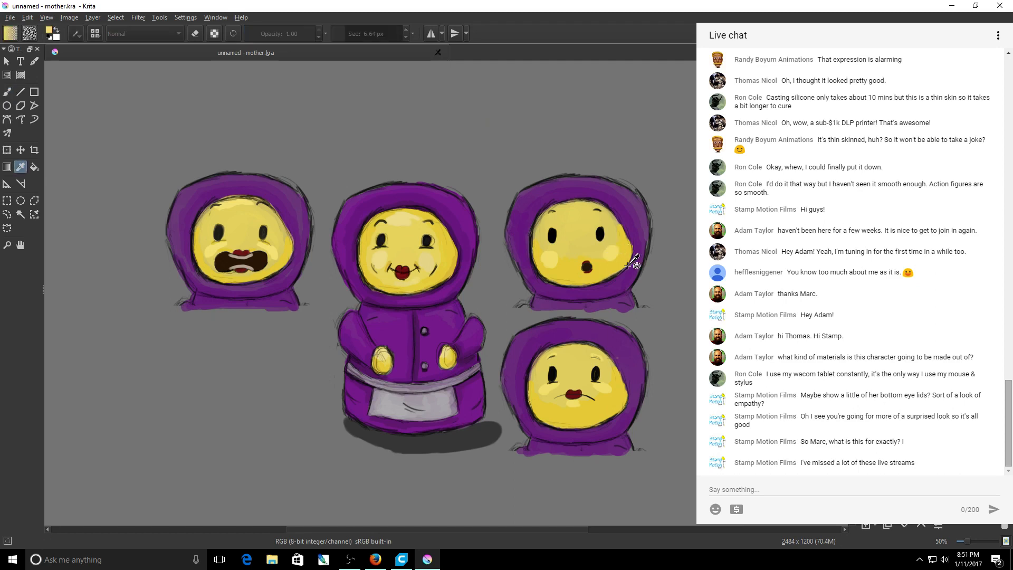
{"action": "left_click", "coordinate": [606, 293]}
{"action": "scroll", "coordinate": [611, 289], "scroll_direction": "up", "scroll_amount": 3}
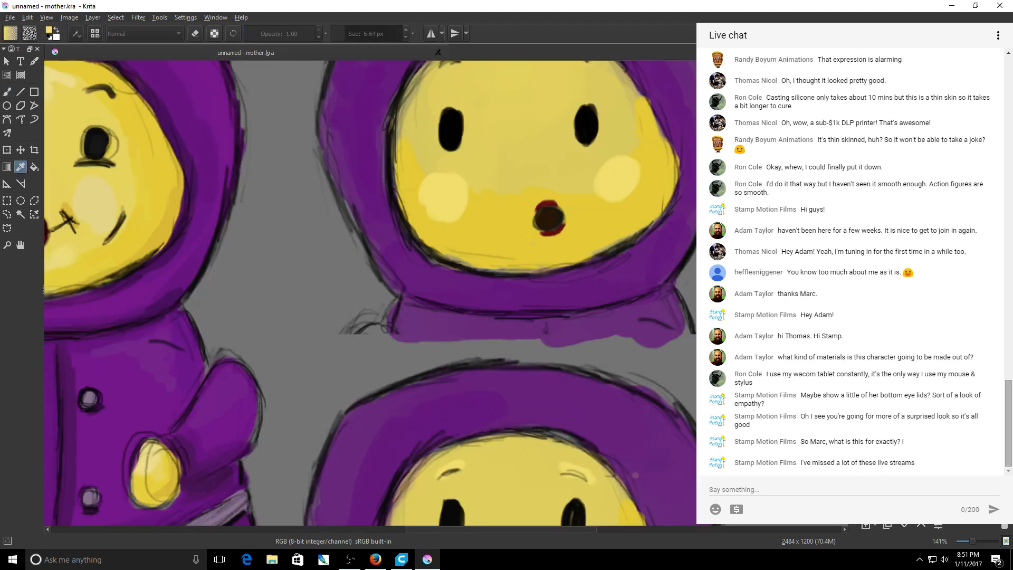
{"action": "left_click_drag", "start_coordinate": [852, 280], "coordinate": [852, 247]}
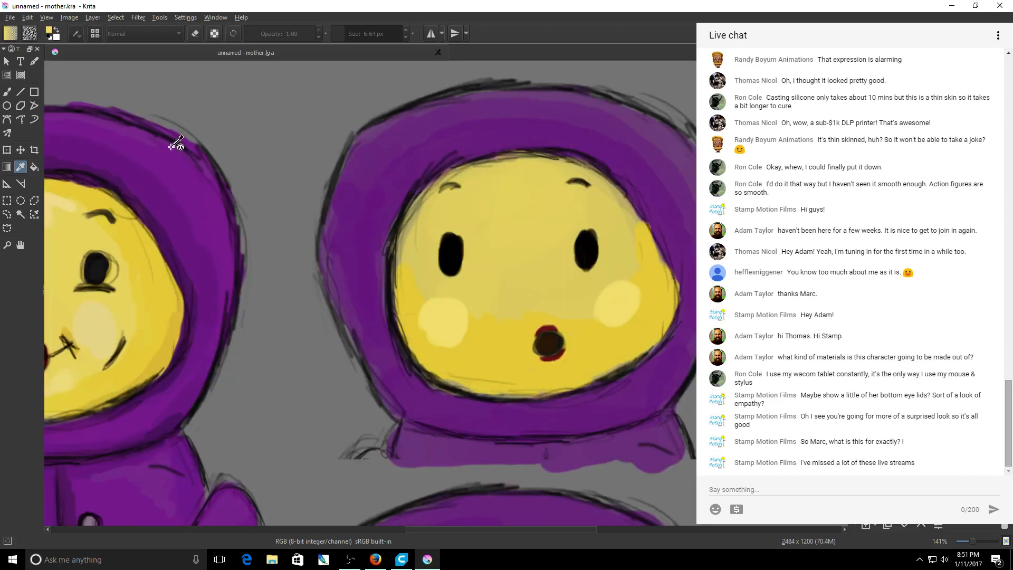
{"action": "key", "text": "b"}
{"action": "left_click", "coordinate": [350, 34]}
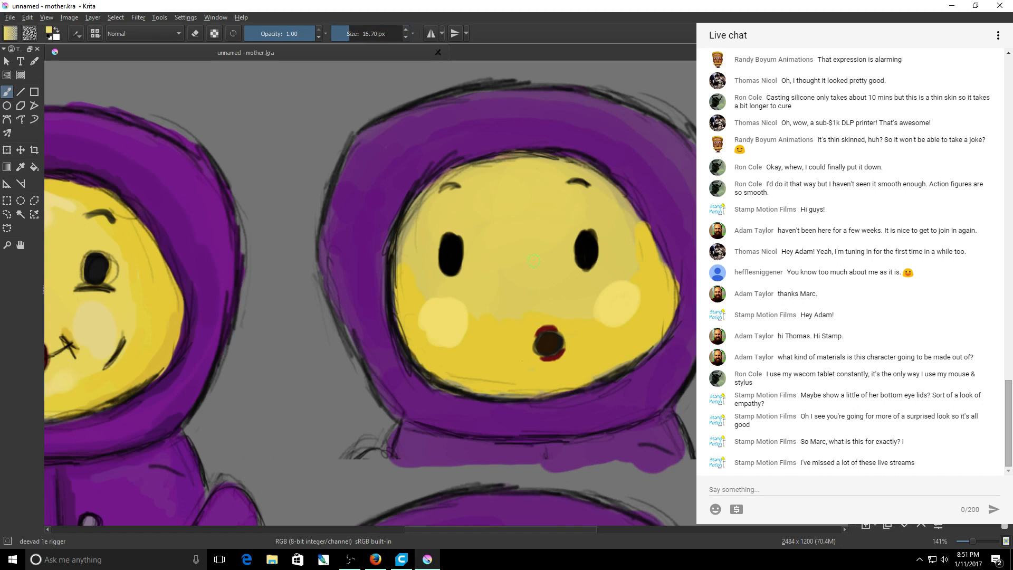
{"action": "left_click_drag", "start_coordinate": [569, 215], "coordinate": [410, 215]}
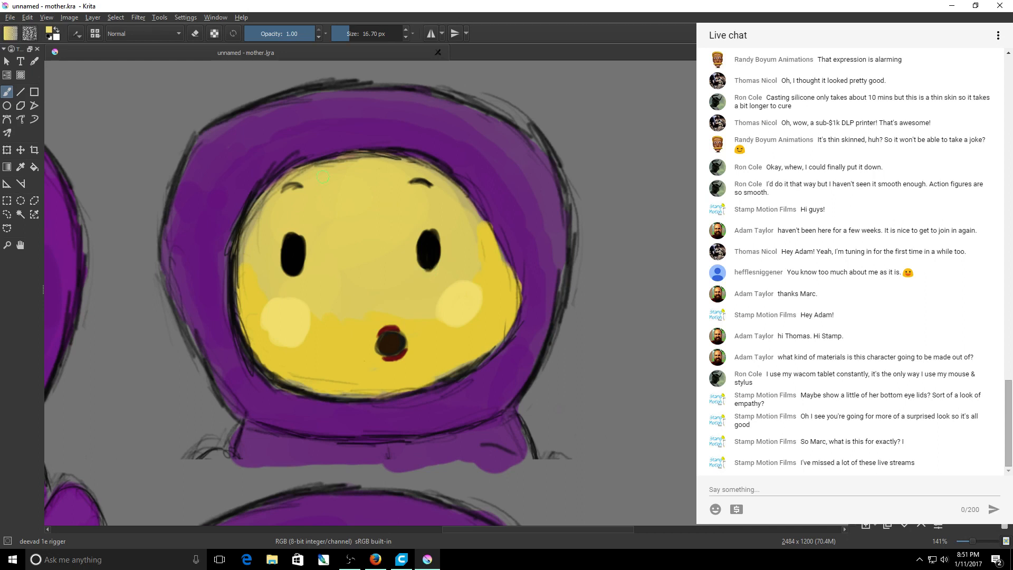
{"action": "mouse_move", "coordinate": [279, 196]}
{"action": "left_mouse_down"}
{"action": "mouse_move", "coordinate": [381, 157]}
{"action": "mouse_move", "coordinate": [404, 159]}
{"action": "left_mouse_up"}
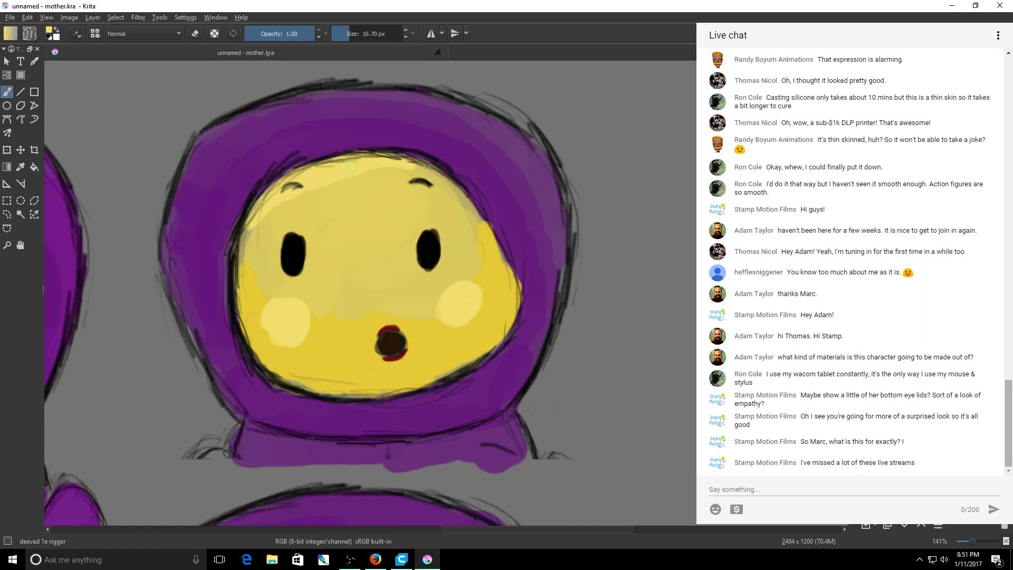
{"action": "mouse_move", "coordinate": [366, 166]}
{"action": "left_mouse_down"}
{"action": "mouse_move", "coordinate": [448, 186]}
{"action": "mouse_move", "coordinate": [393, 157]}
{"action": "left_mouse_up"}
{"action": "left_click_drag", "start_coordinate": [461, 193], "coordinate": [481, 224]}
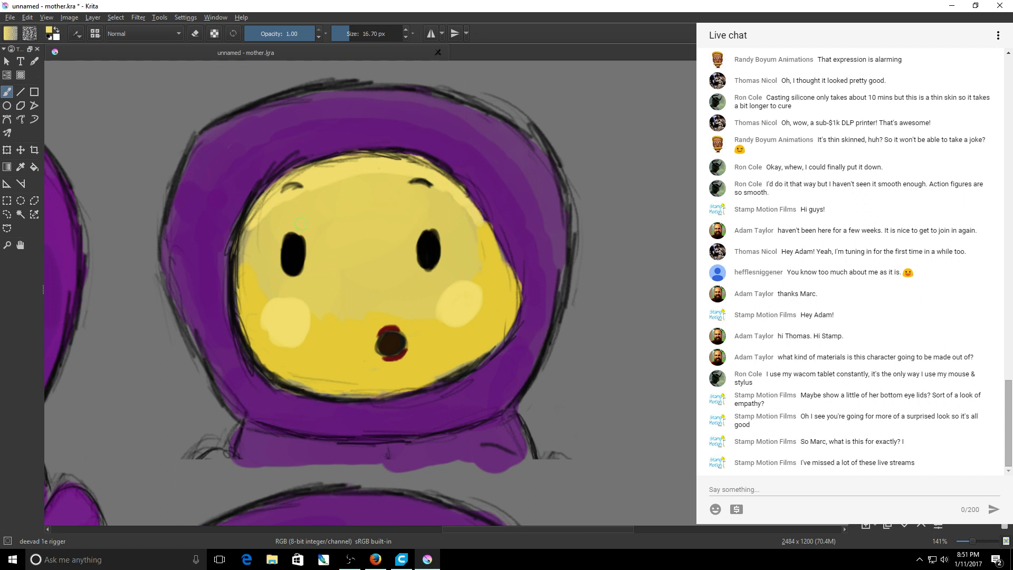
{"action": "left_click_drag", "start_coordinate": [252, 229], "coordinate": [243, 246]}
{"action": "left_click_drag", "start_coordinate": [315, 162], "coordinate": [335, 159]}
Extend both light-yellow cheeks of the round-mouthed face upward toward the outer edges of the face.
{"action": "left_click", "coordinate": [471, 278]}
{"action": "left_click", "coordinate": [274, 299]}
{"action": "mouse_move", "coordinate": [273, 298]}
{"action": "left_mouse_down"}
{"action": "mouse_move", "coordinate": [264, 292]}
{"action": "mouse_move", "coordinate": [261, 319]}
{"action": "left_mouse_up"}
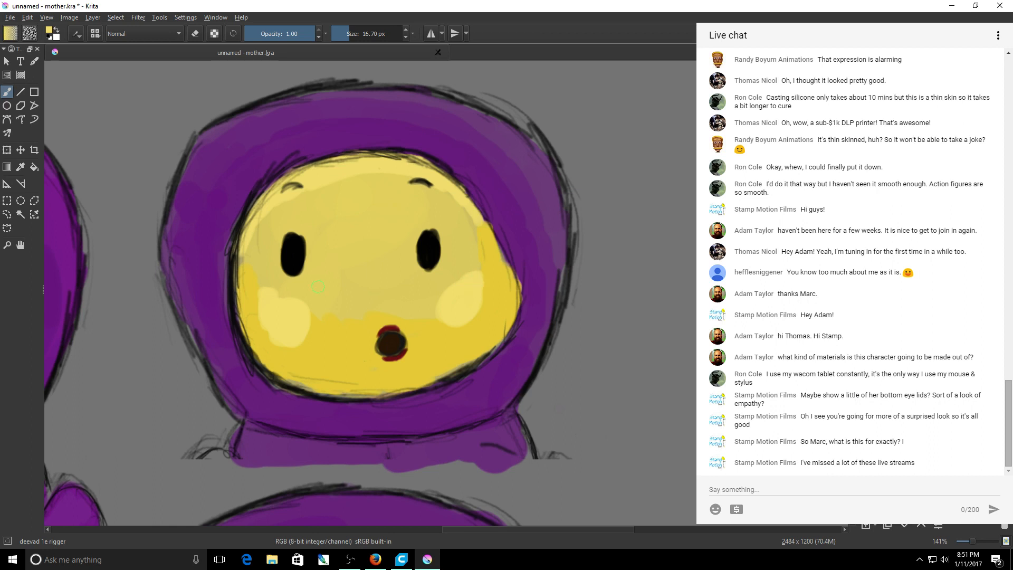
{"action": "mouse_move", "coordinate": [287, 300]}
{"action": "left_mouse_down"}
{"action": "mouse_move", "coordinate": [264, 290]}
{"action": "mouse_move", "coordinate": [259, 299]}
{"action": "left_mouse_up"}
{"action": "left_click_drag", "start_coordinate": [480, 275], "coordinate": [478, 291]}
{"action": "left_click_drag", "start_coordinate": [382, 343], "coordinate": [385, 344]}
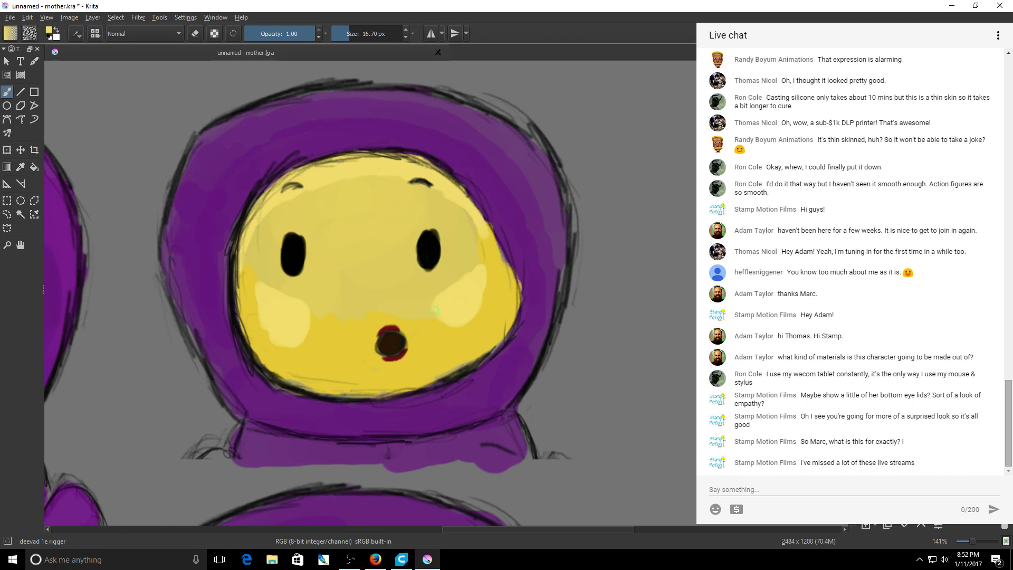
{"action": "left_click_drag", "start_coordinate": [434, 312], "coordinate": [444, 323]}
{"action": "scroll", "coordinate": [572, 339], "scroll_direction": "down", "scroll_amount": 3}
{"action": "scroll", "coordinate": [572, 340], "scroll_direction": "left", "scroll_amount": 3}
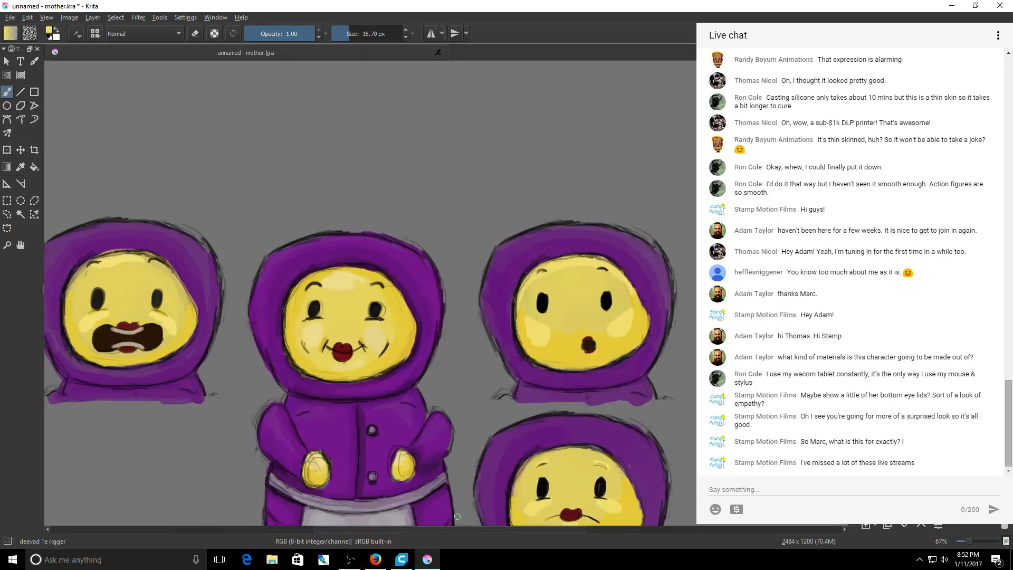
Save the mother.kra drawing.
{"action": "left_click", "coordinate": [10, 17]}
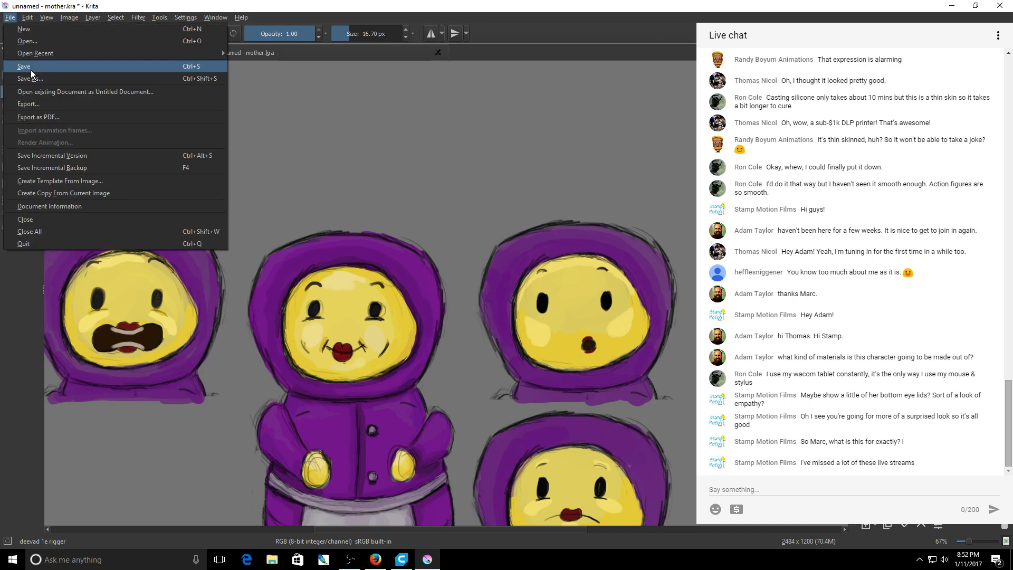
{"action": "left_click", "coordinate": [24, 66]}
Examine the full body and all the face expressions on the sheet.
{"action": "scroll", "coordinate": [637, 151], "scroll_direction": "down", "scroll_amount": 1}
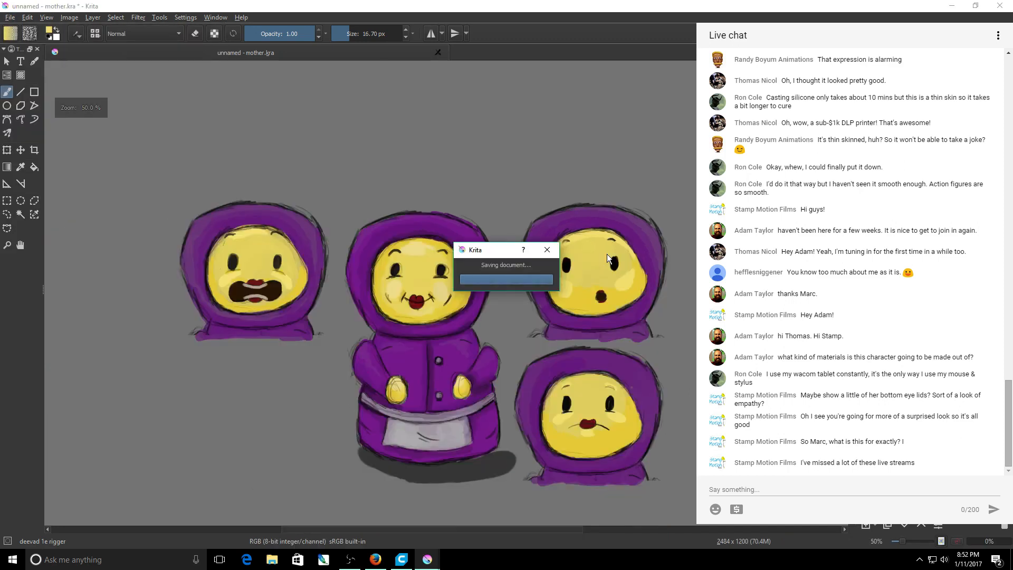
{"action": "scroll", "coordinate": [607, 255], "scroll_direction": "up", "scroll_amount": 1}
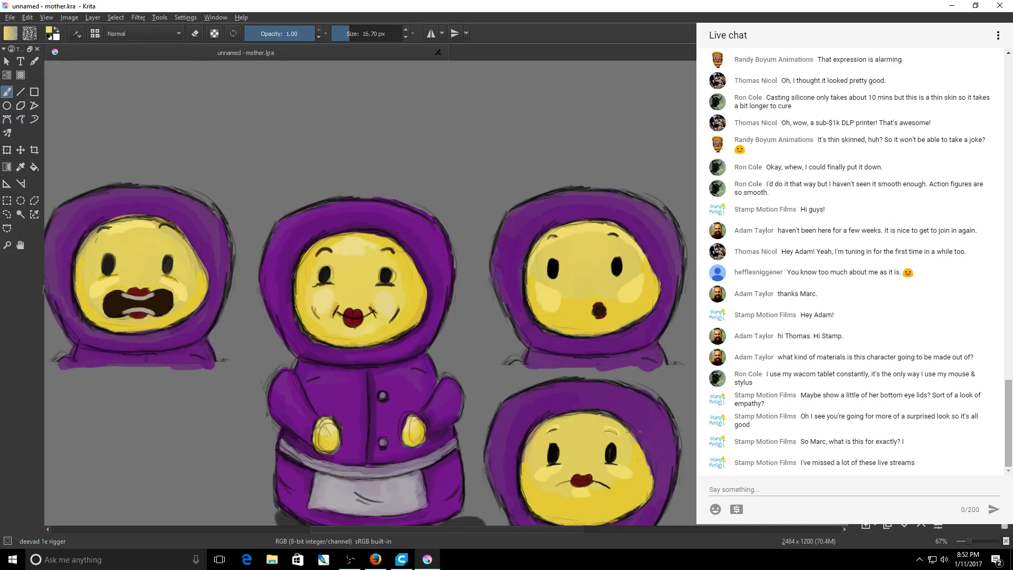
{"action": "scroll", "coordinate": [370, 293], "scroll_direction": "down", "scroll_amount": 3}
{"action": "scroll", "coordinate": [370, 293], "scroll_direction": "up", "scroll_amount": 1}
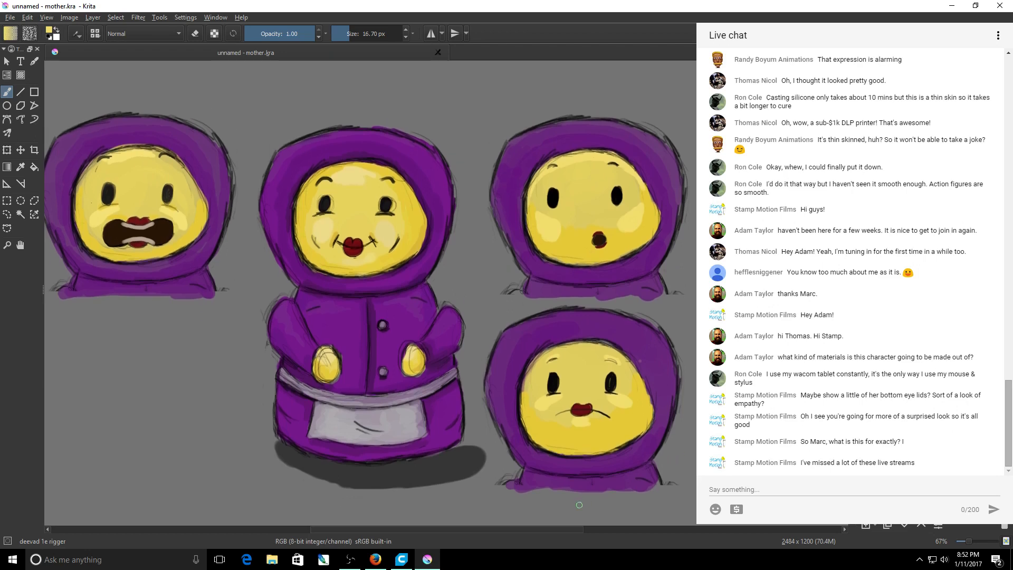
{"action": "left_click_drag", "start_coordinate": [559, 530], "coordinate": [554, 534]}
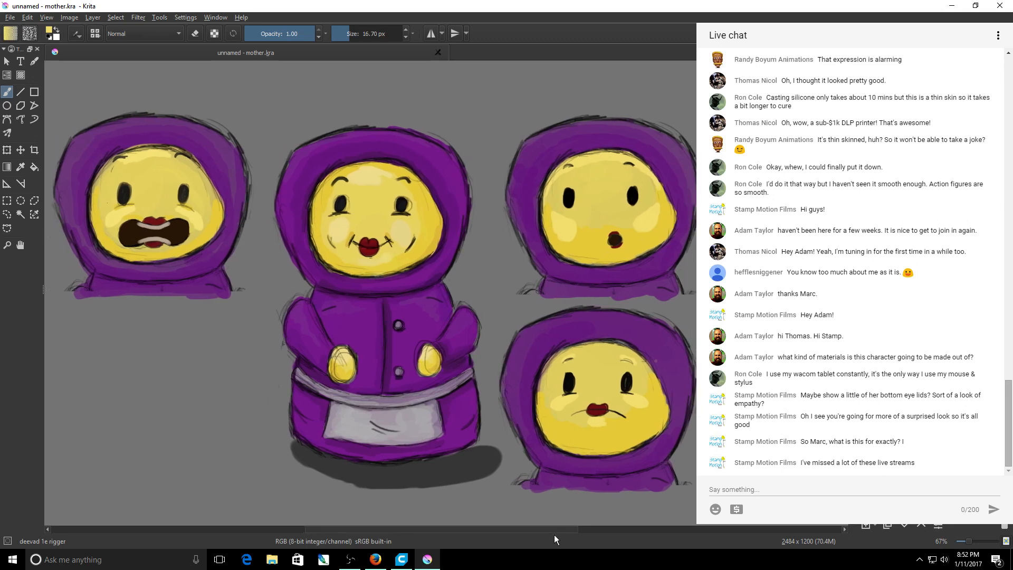
{"action": "left_click_drag", "start_coordinate": [554, 534], "coordinate": [552, 530]}
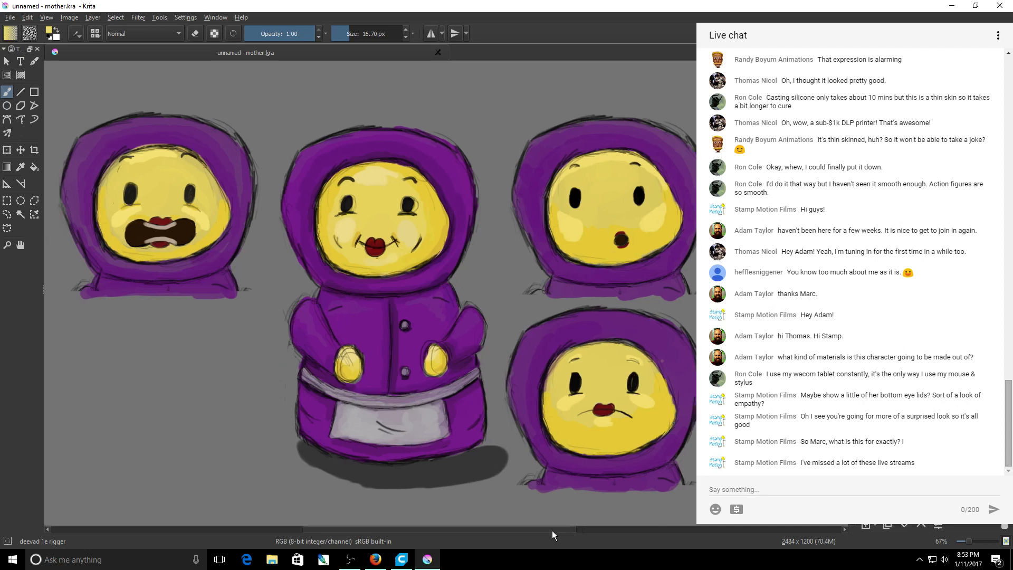
{"action": "left_click_drag", "start_coordinate": [851, 293], "coordinate": [851, 298]}
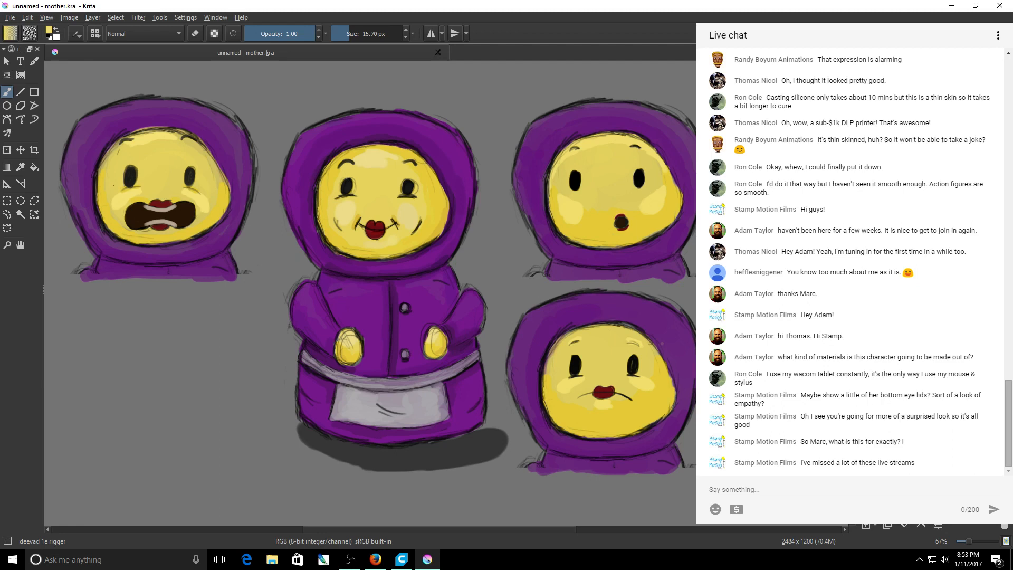
{"action": "left_click_drag", "start_coordinate": [851, 298], "coordinate": [851, 295]}
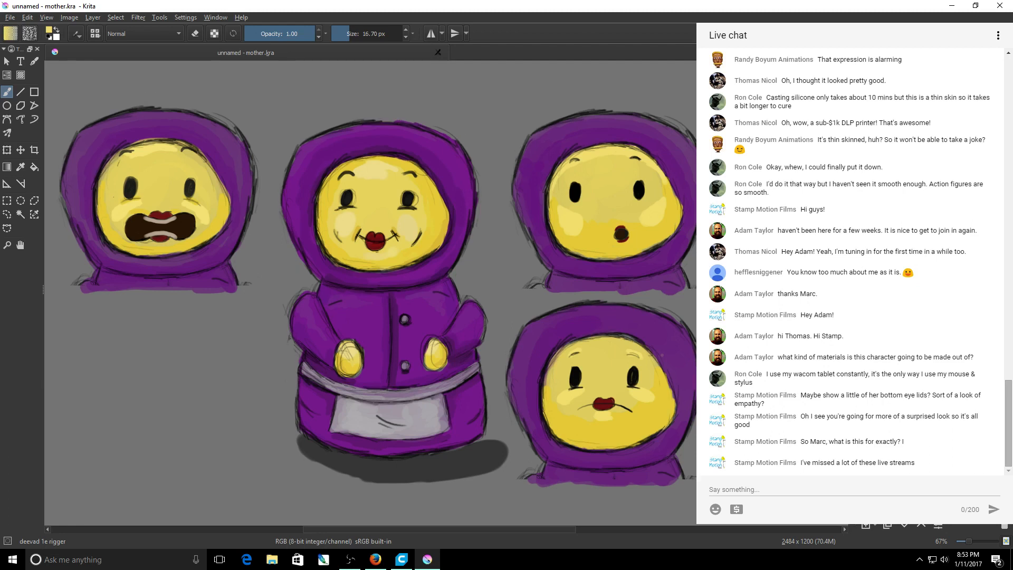
{"action": "scroll", "coordinate": [607, 305], "scroll_direction": "up", "scroll_amount": 1}
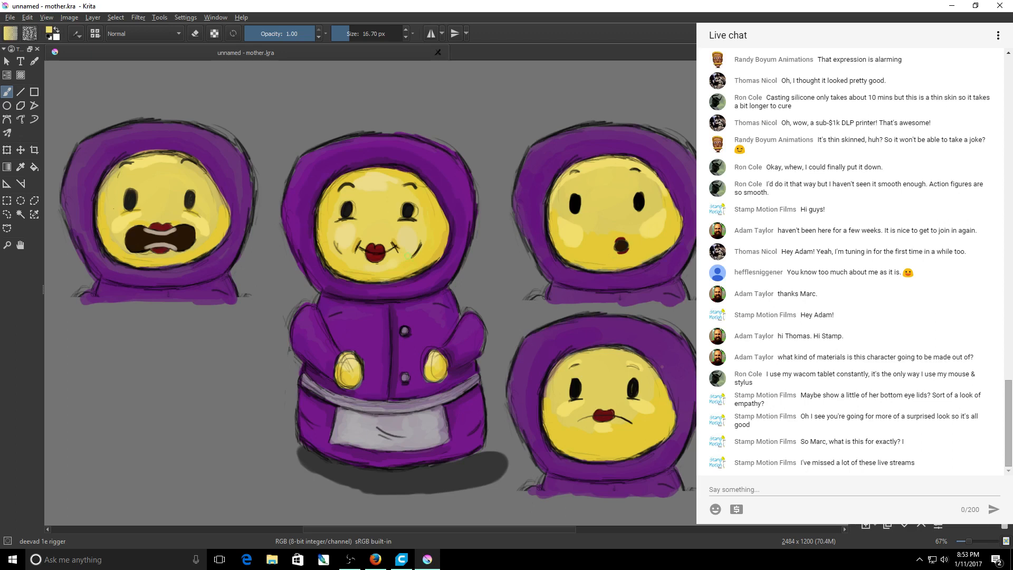
Paint along the inner rim of the open-mouthed figure's hood with purple sampled from that hood and a 29.29 px brush.
{"action": "left_click", "coordinate": [21, 167]}
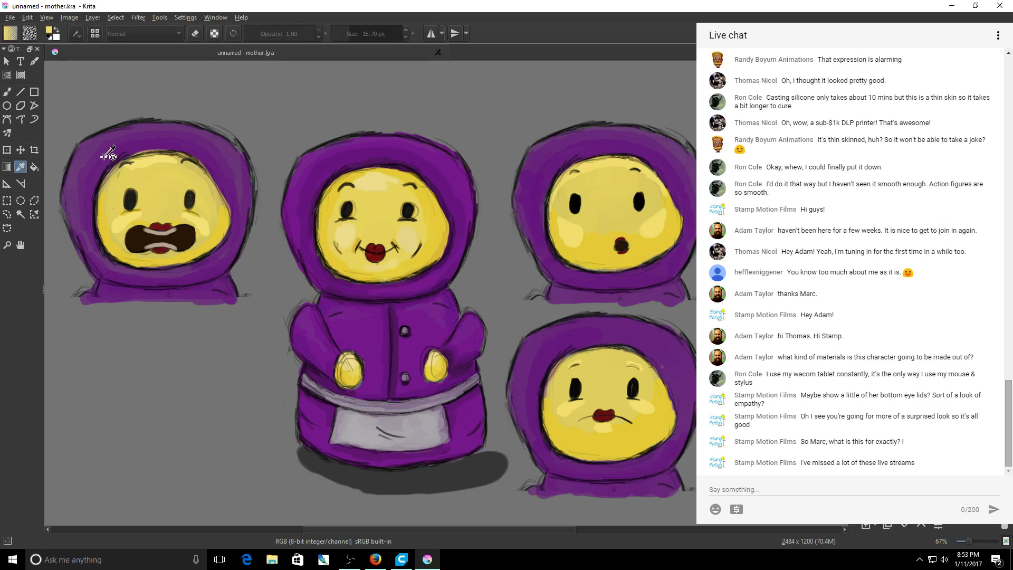
{"action": "left_click", "coordinate": [109, 153]}
{"action": "key", "text": "b"}
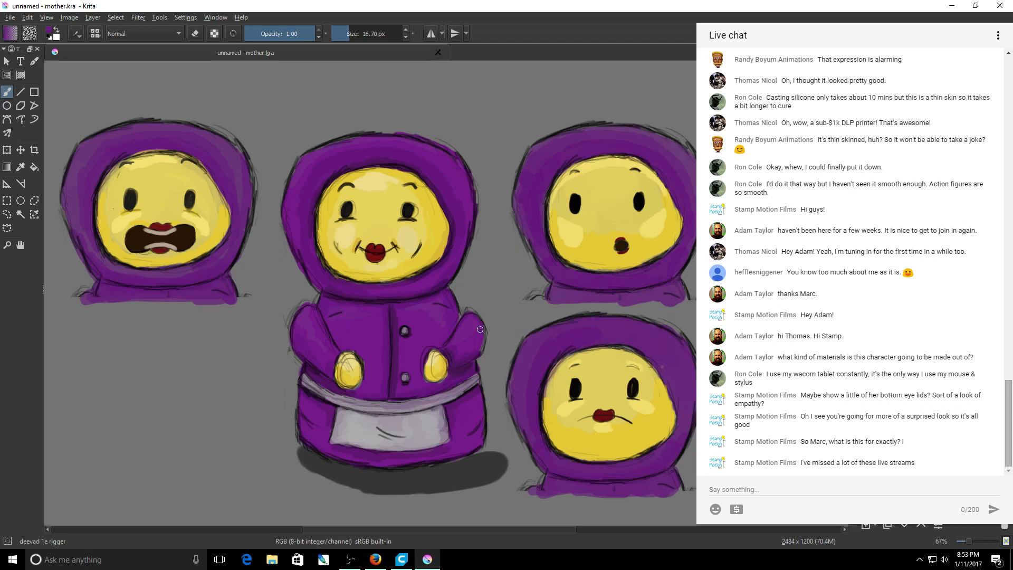
{"action": "scroll", "coordinate": [302, 244], "scroll_direction": "up", "scroll_amount": 1}
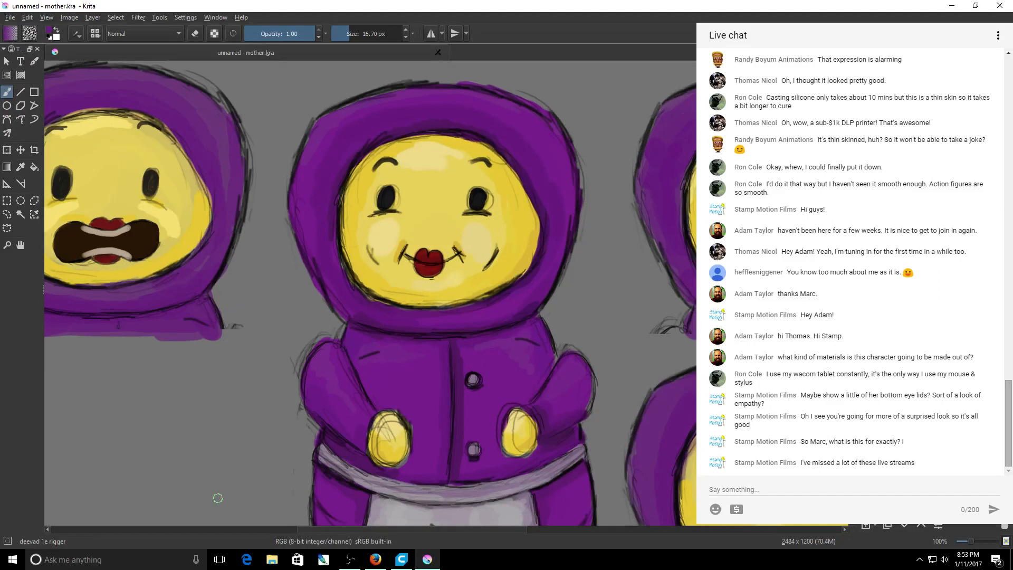
{"action": "left_click_drag", "start_coordinate": [312, 528], "coordinate": [260, 528]}
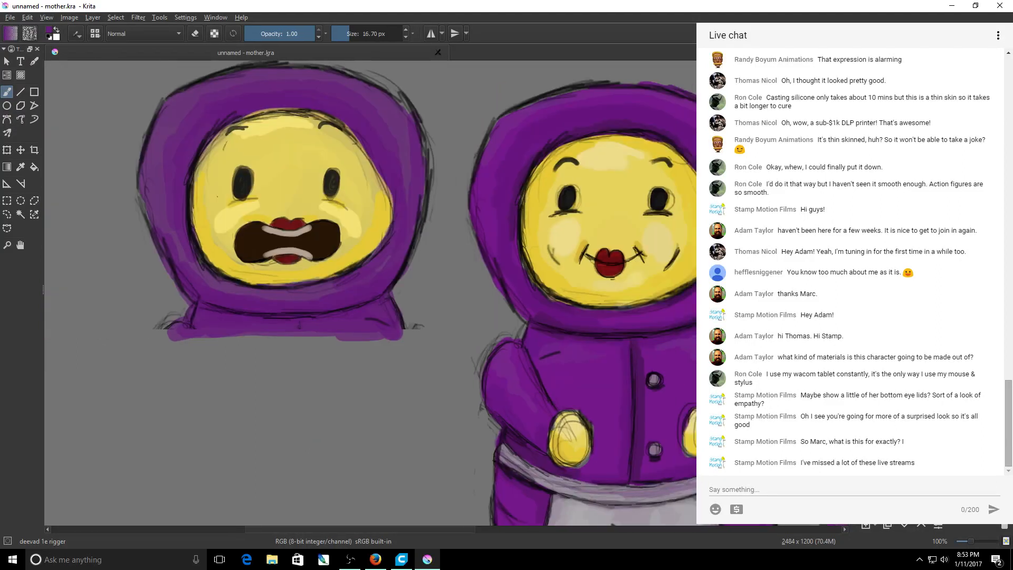
{"action": "scroll", "coordinate": [369, 291], "scroll_direction": "up", "scroll_amount": 3}
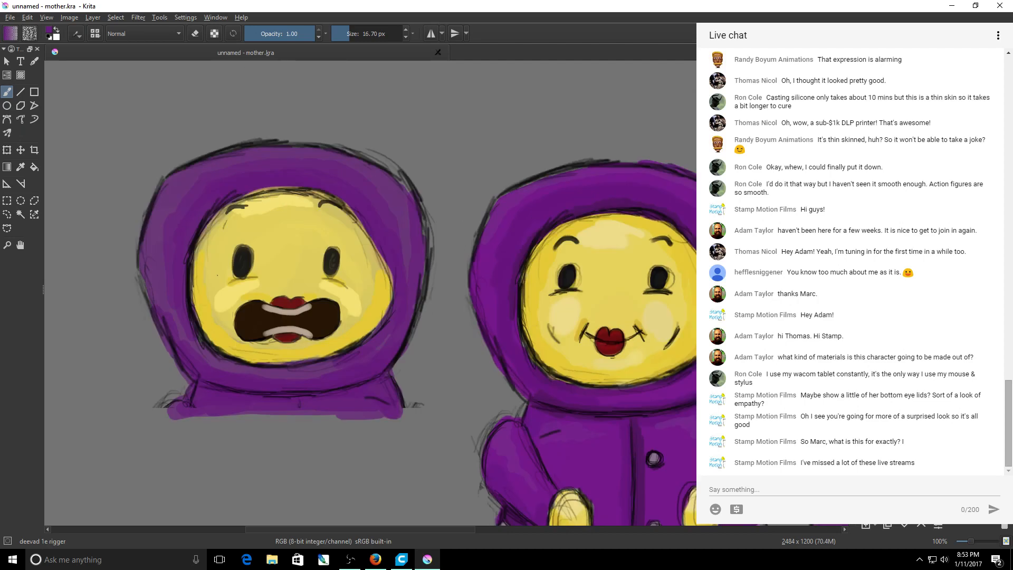
{"action": "left_click", "coordinate": [352, 34]}
{"action": "mouse_move", "coordinate": [343, 364]}
{"action": "left_mouse_down"}
{"action": "mouse_move", "coordinate": [226, 368]}
{"action": "mouse_move", "coordinate": [372, 352]}
{"action": "left_mouse_up"}
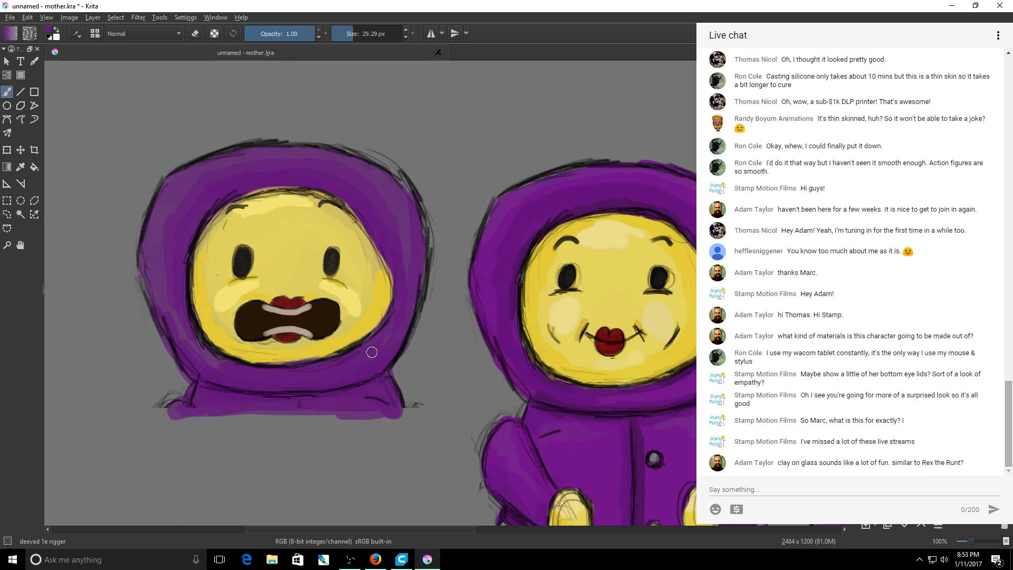
{"action": "left_click_drag", "start_coordinate": [401, 277], "coordinate": [396, 247]}
{"action": "left_click_drag", "start_coordinate": [320, 203], "coordinate": [334, 203]}
{"action": "left_click_drag", "start_coordinate": [223, 370], "coordinate": [182, 326]}
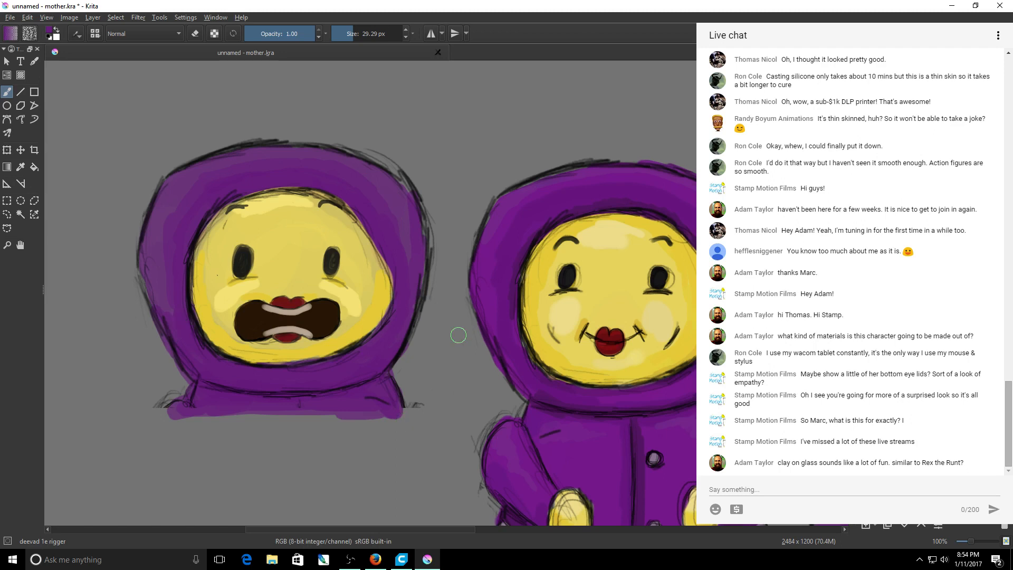
Paint the same purple along the lower inner rim of the round-mouthed figure's hood.
{"action": "left_click_drag", "start_coordinate": [468, 530], "coordinate": [611, 531]}
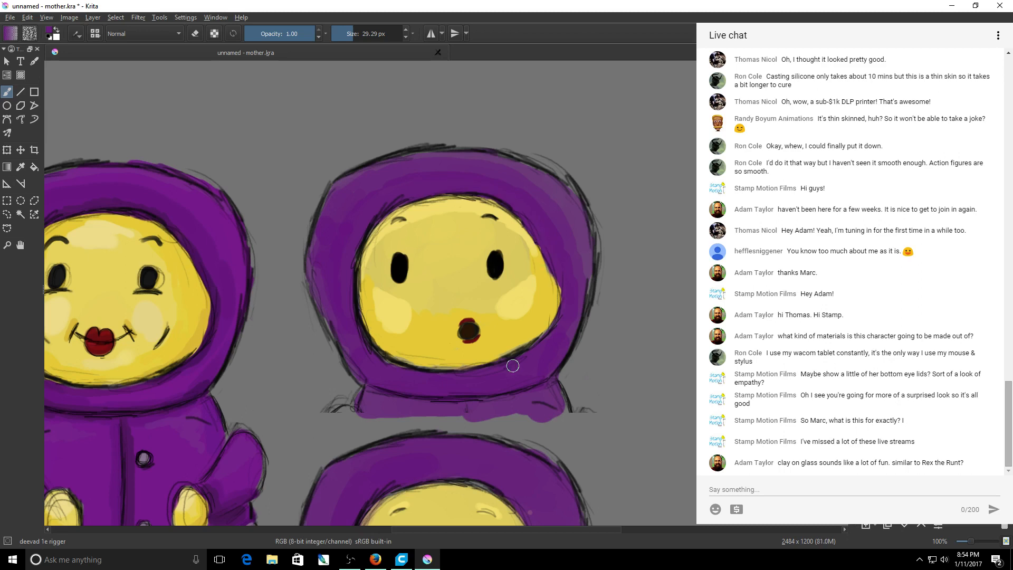
{"action": "left_click_drag", "start_coordinate": [512, 366], "coordinate": [531, 362]}
{"action": "left_click_drag", "start_coordinate": [440, 377], "coordinate": [389, 363]}
{"action": "key", "text": "1"}
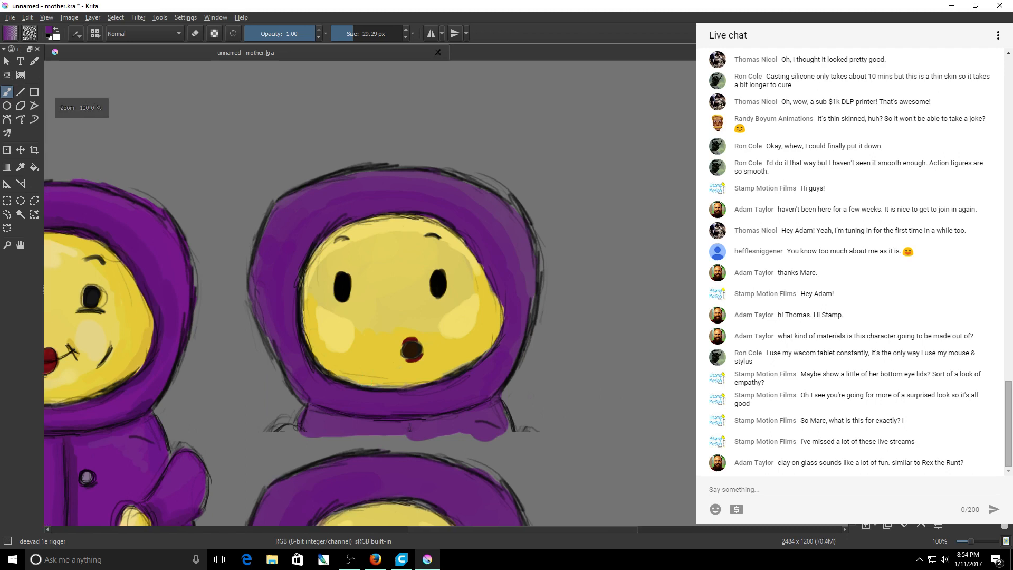
Check the frowning figure and the complete expression sheet, and save the mother.kra drawing.
{"action": "scroll", "coordinate": [370, 290], "scroll_direction": "down", "scroll_amount": 5}
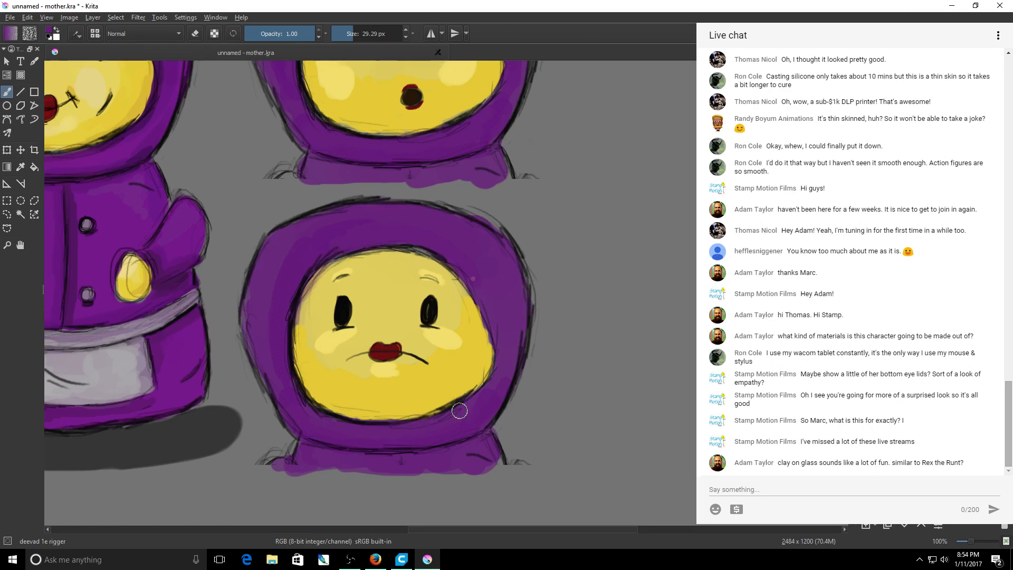
{"action": "scroll", "coordinate": [621, 465], "scroll_direction": "down", "scroll_amount": 2}
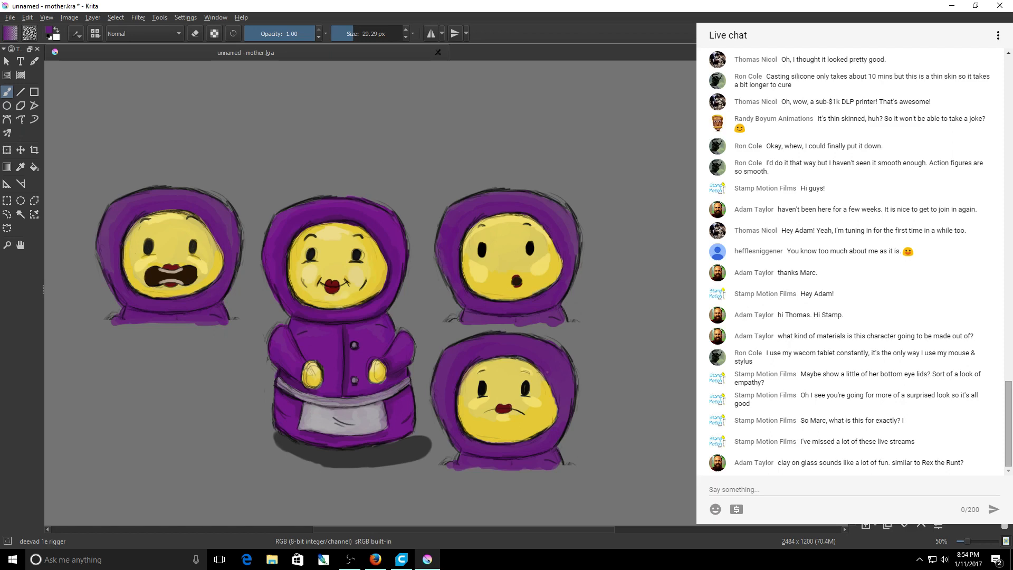
{"action": "scroll", "coordinate": [612, 342], "scroll_direction": "up", "scroll_amount": 1}
{"action": "left_click_drag", "start_coordinate": [556, 529], "coordinate": [497, 529]}
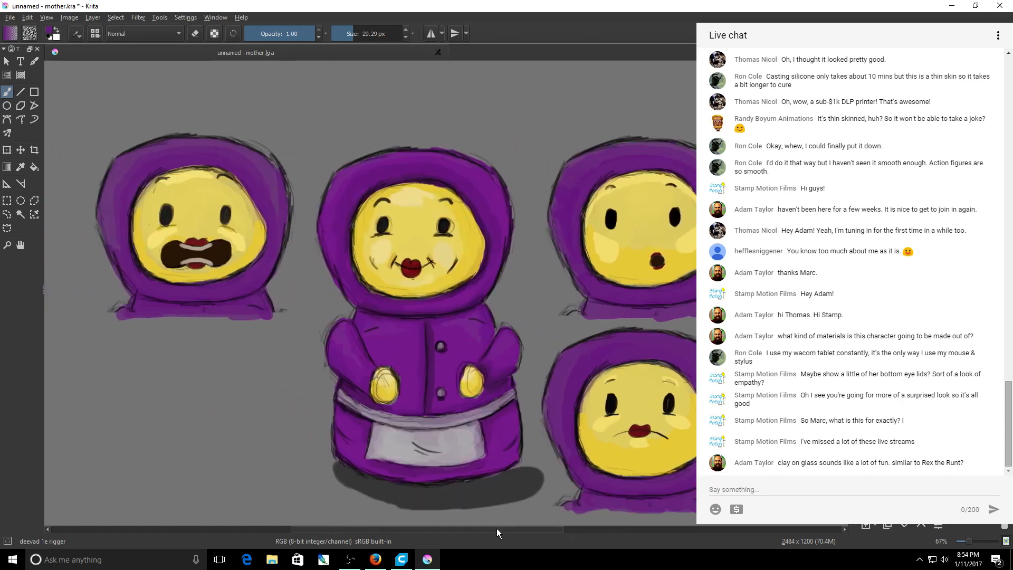
{"action": "left_click_drag", "start_coordinate": [527, 338], "coordinate": [496, 311]}
{"action": "scroll", "coordinate": [681, 350], "scroll_direction": "down", "scroll_amount": 1}
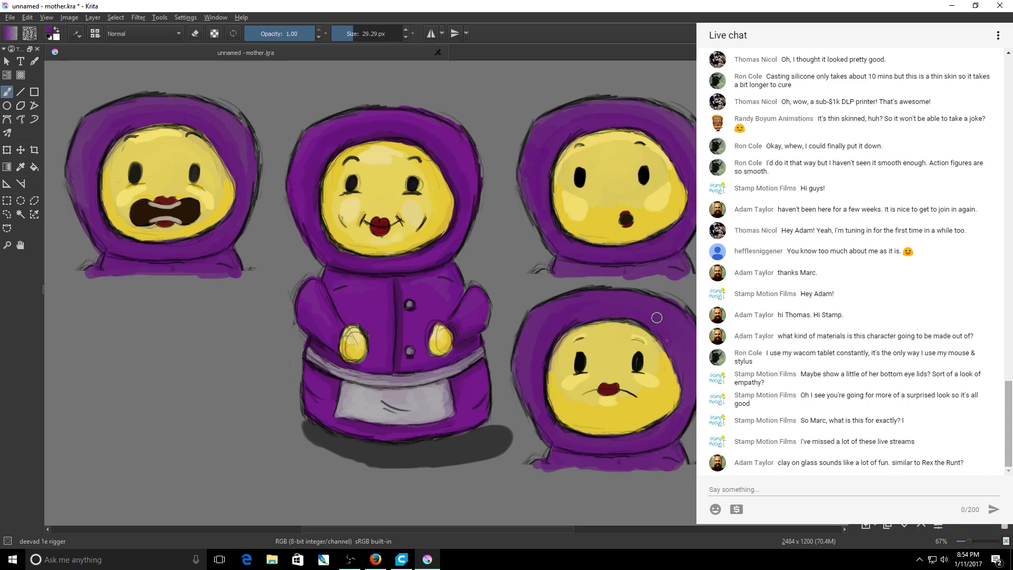
{"action": "scroll", "coordinate": [656, 317], "scroll_direction": "up", "scroll_amount": 2}
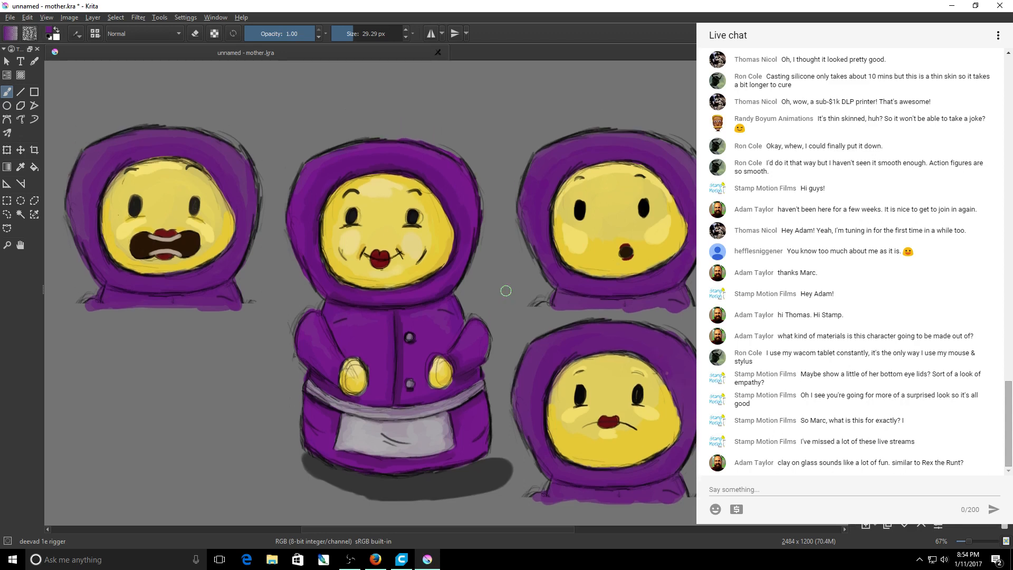
{"action": "left_click", "coordinate": [10, 17]}
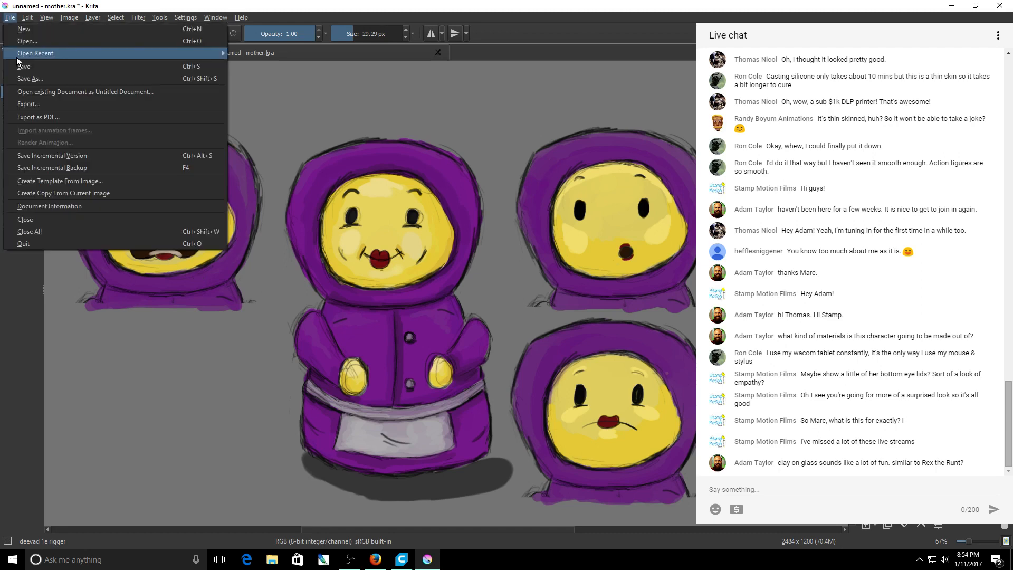
{"action": "left_click", "coordinate": [19, 65]}
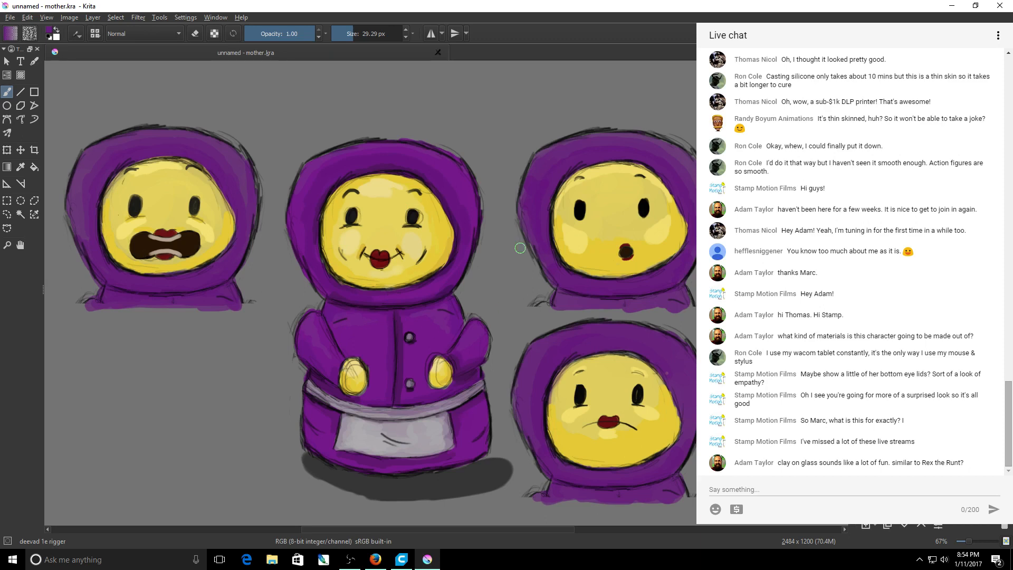
Examine each expression and its purple hood close up, as well as the whole sheet.
{"action": "scroll", "coordinate": [519, 248], "scroll_direction": "up", "scroll_amount": 2}
{"action": "scroll", "coordinate": [520, 251], "scroll_direction": "down", "scroll_amount": 2}
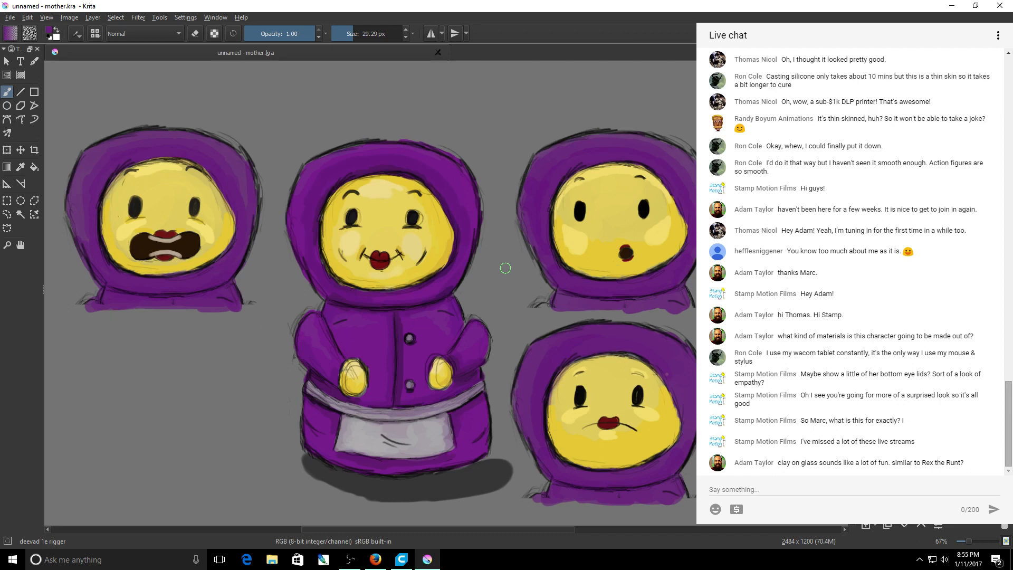
{"action": "scroll", "coordinate": [504, 259], "scroll_direction": "up", "scroll_amount": 2}
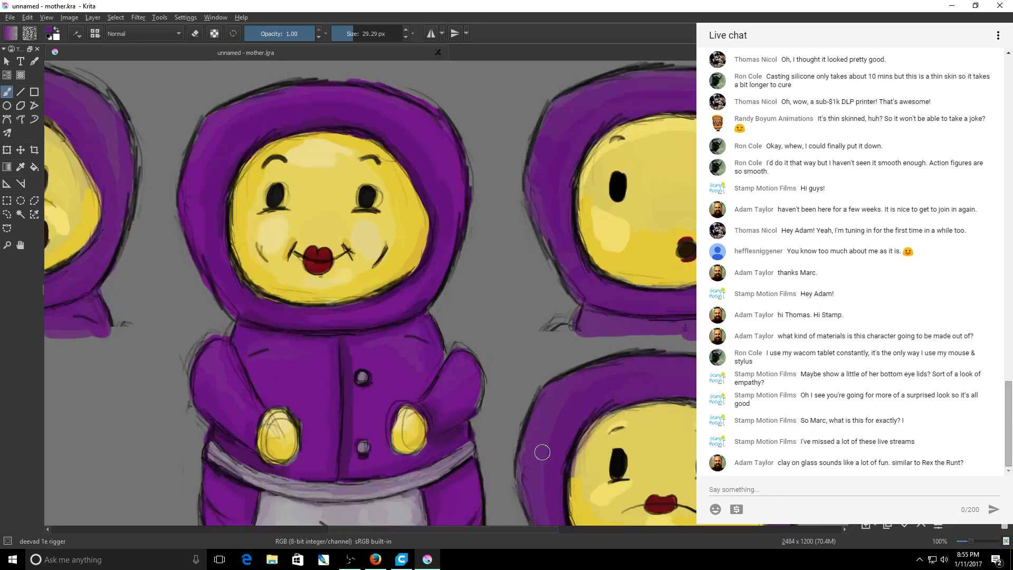
{"action": "left_click_drag", "start_coordinate": [525, 529], "coordinate": [578, 529]}
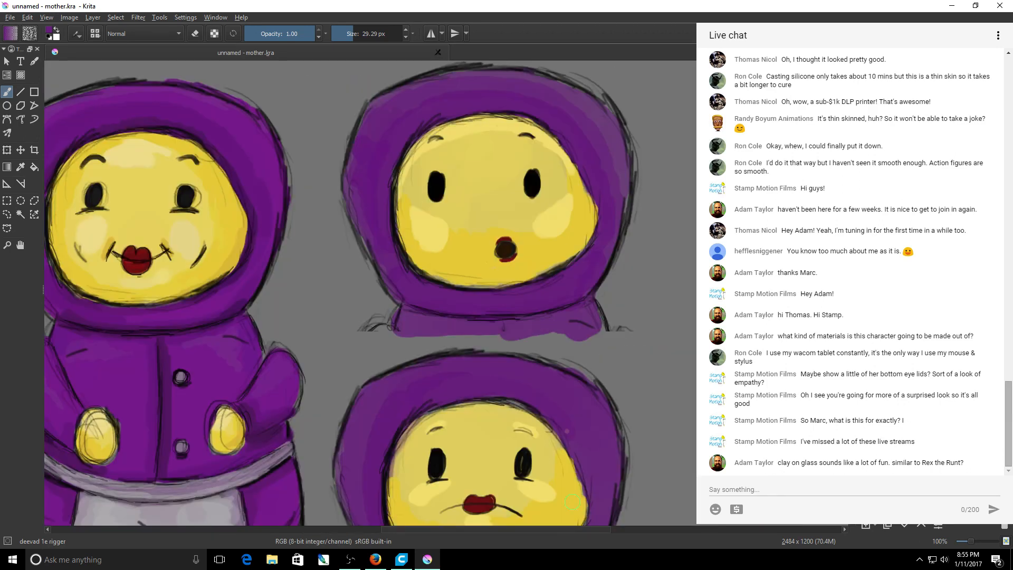
{"action": "scroll", "coordinate": [573, 502], "scroll_direction": "up", "scroll_amount": 4}
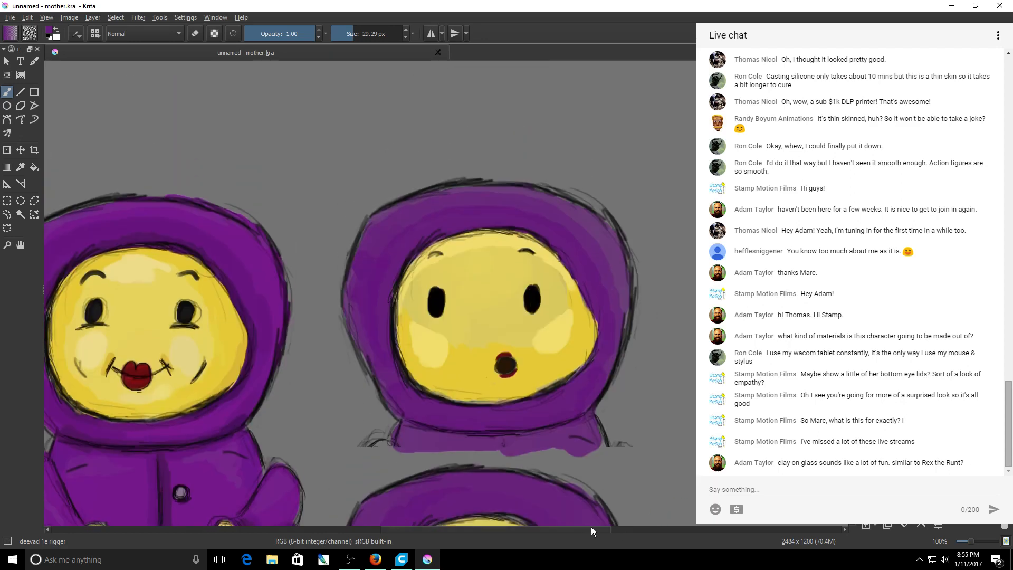
{"action": "left_click_drag", "start_coordinate": [593, 527], "coordinate": [477, 526]}
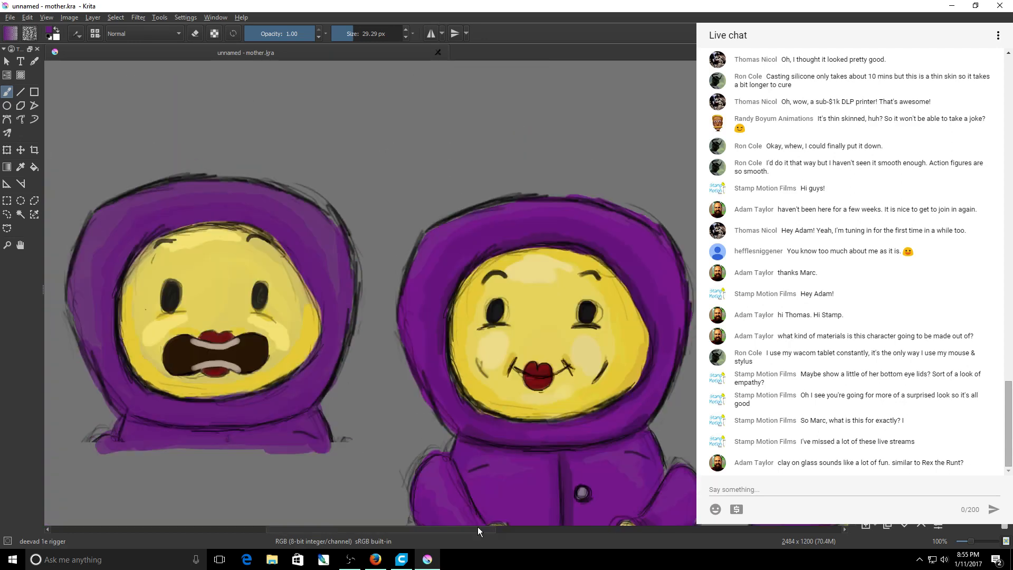
{"action": "scroll", "coordinate": [756, 278], "scroll_direction": "down", "scroll_amount": 1}
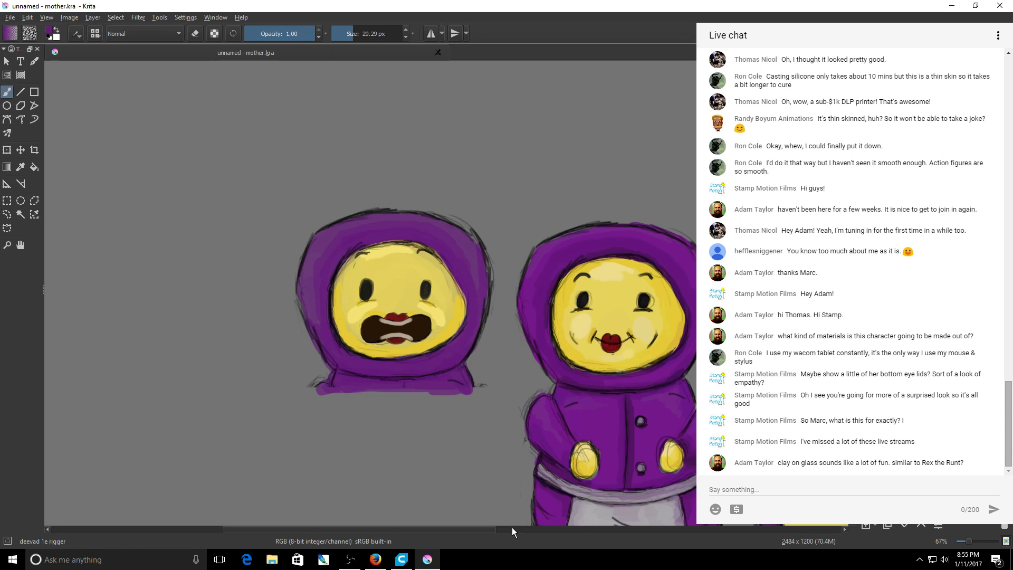
{"action": "left_click_drag", "start_coordinate": [512, 527], "coordinate": [567, 527]}
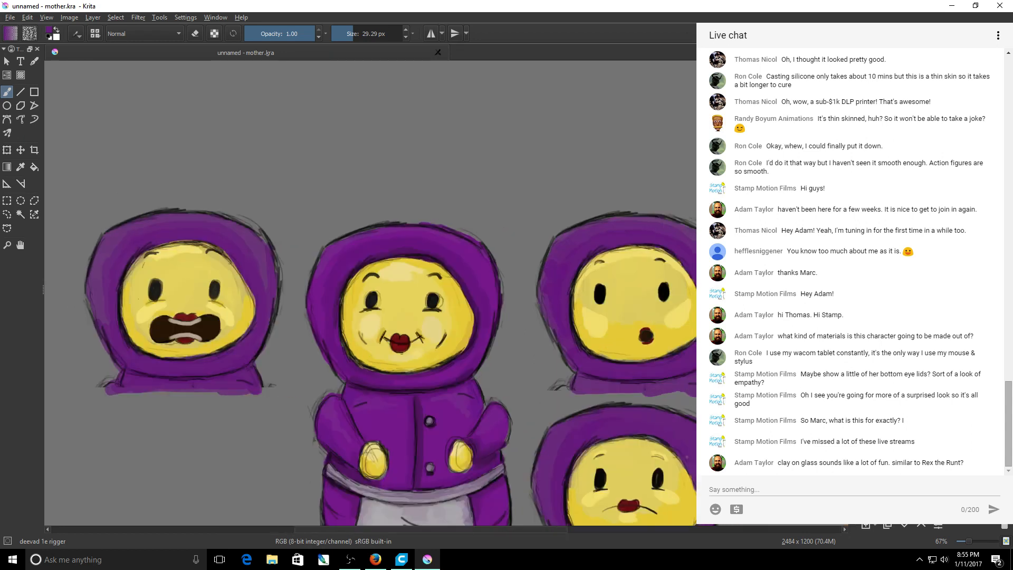
{"action": "scroll", "coordinate": [370, 290], "scroll_direction": "down", "scroll_amount": 3}
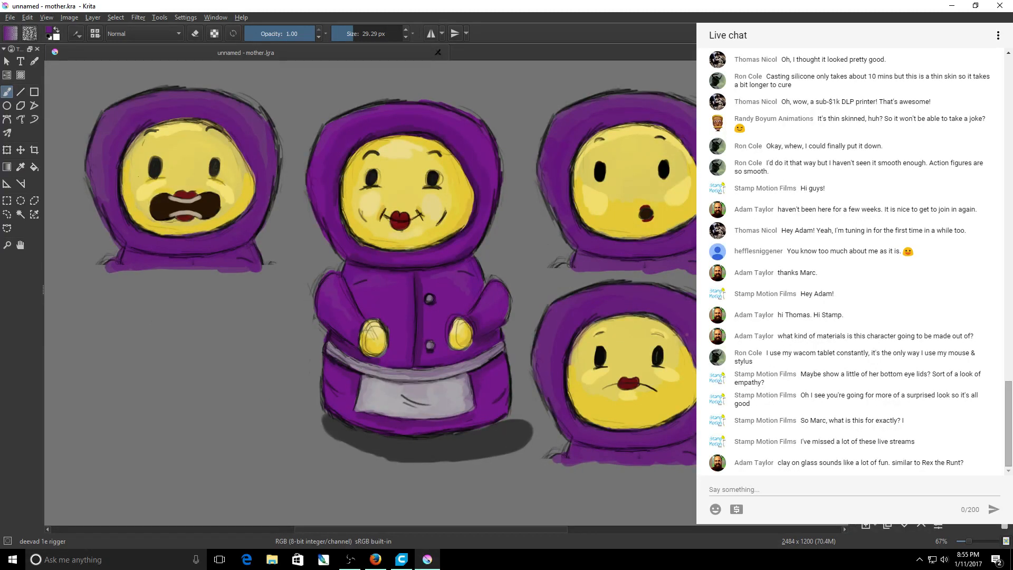
{"action": "scroll", "coordinate": [370, 290], "scroll_direction": "up", "scroll_amount": 1}
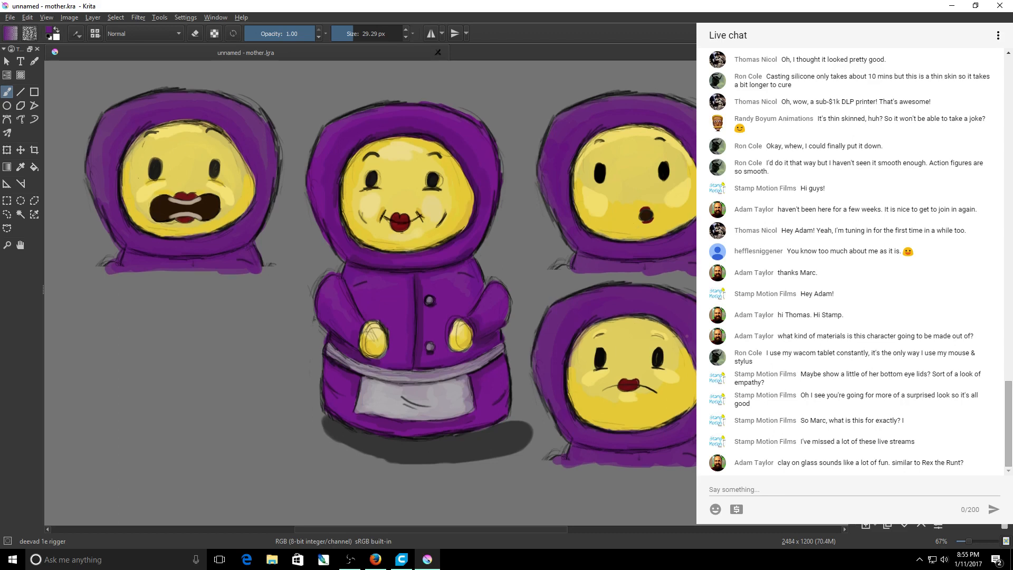
{"action": "scroll", "coordinate": [370, 290], "scroll_direction": "up", "scroll_amount": 1}
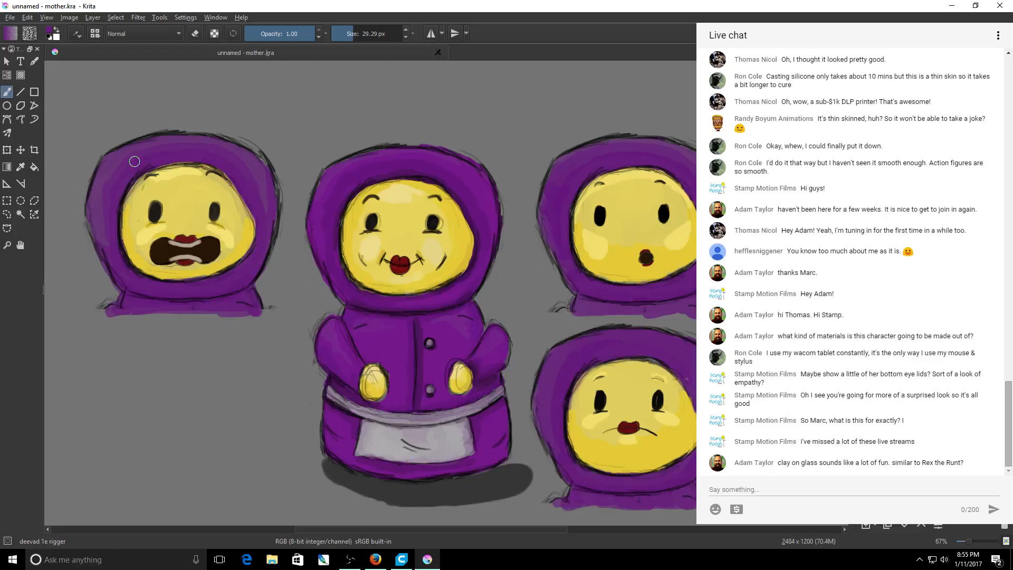
Paint a short purple stroke on the open-mouthed figure's upper hood and look over the expression sheet.
{"action": "left_click_drag", "start_coordinate": [135, 162], "coordinate": [118, 159]}
{"action": "scroll", "coordinate": [558, 530], "scroll_direction": "right", "scroll_amount": 2}
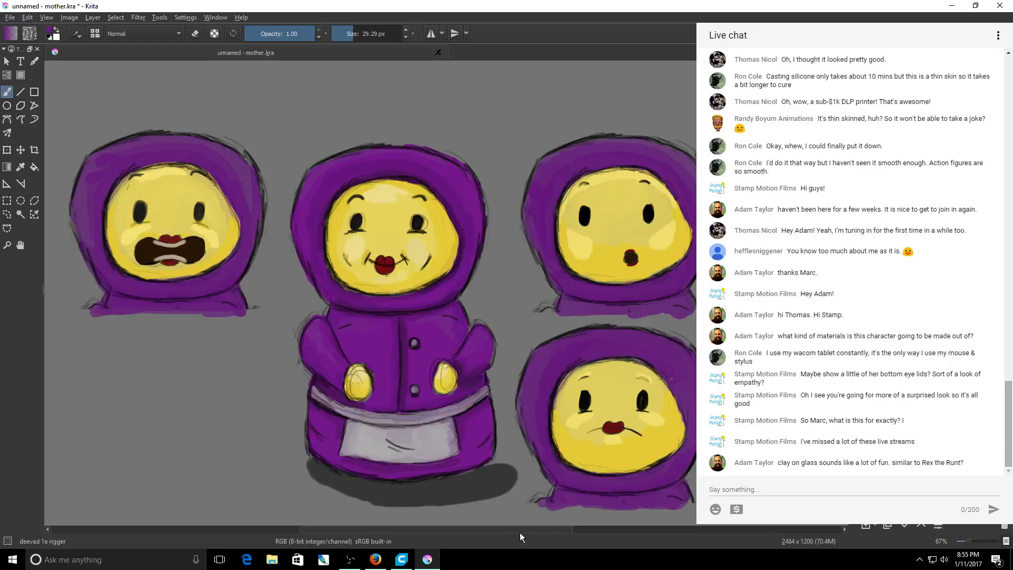
{"action": "left_click_drag", "start_coordinate": [520, 533], "coordinate": [526, 530]}
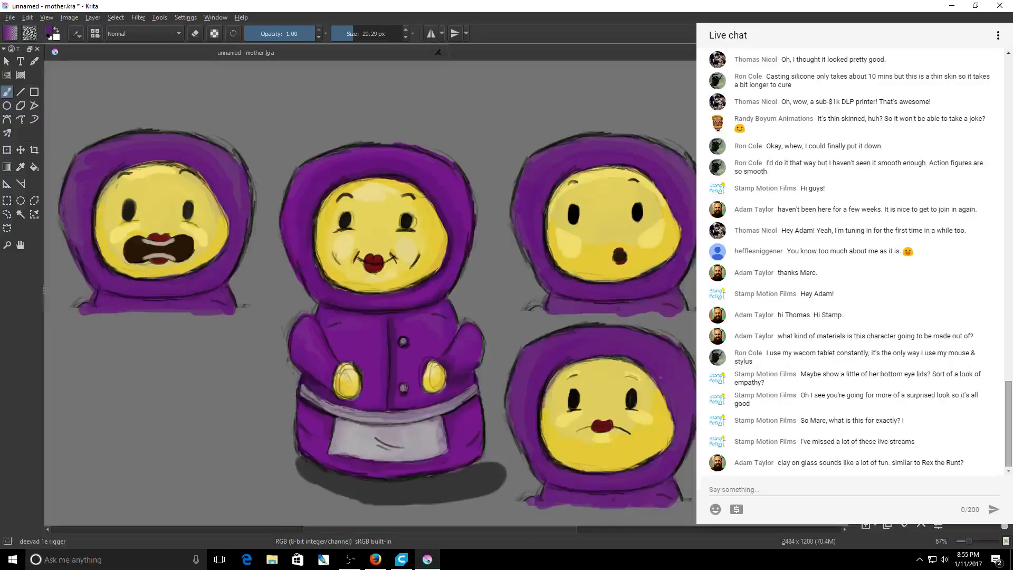
{"action": "left_click_drag", "start_coordinate": [849, 290], "coordinate": [849, 304]}
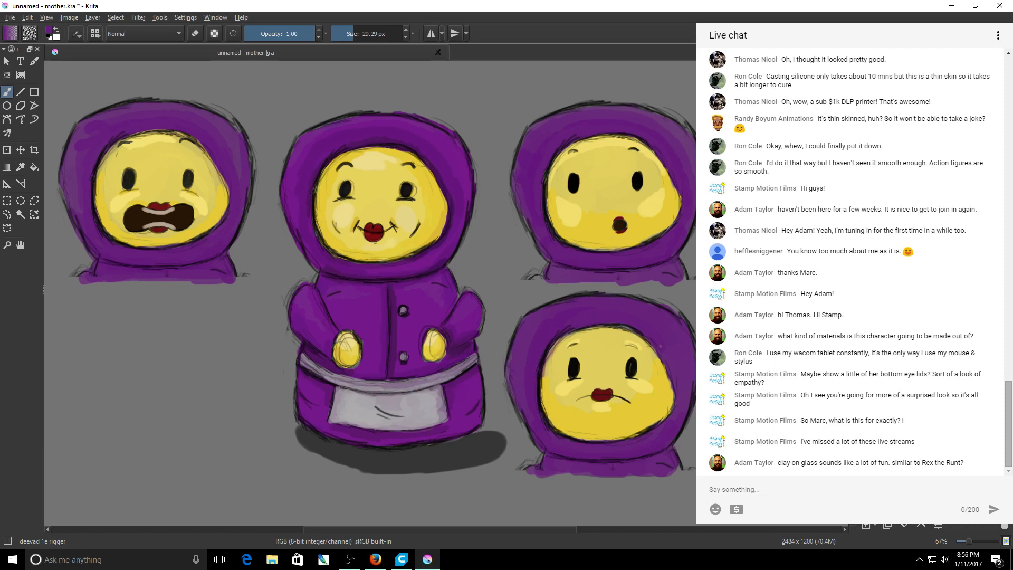
{"action": "scroll", "coordinate": [377, 285], "scroll_direction": "down", "scroll_amount": 1}
{"action": "scroll", "coordinate": [376, 285], "scroll_direction": "up", "scroll_amount": 1}
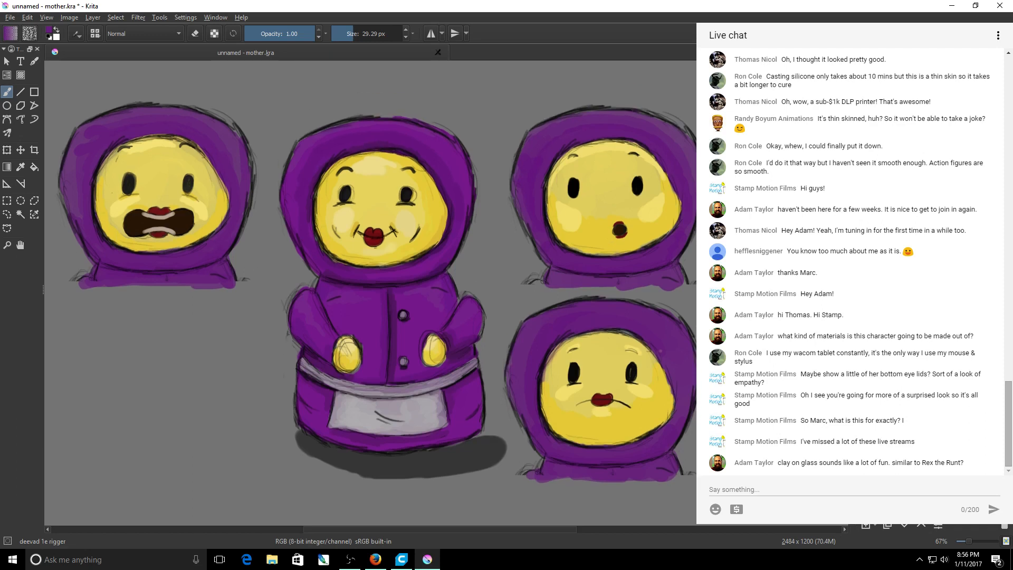
{"action": "scroll", "coordinate": [645, 312], "scroll_direction": "up", "scroll_amount": 2}
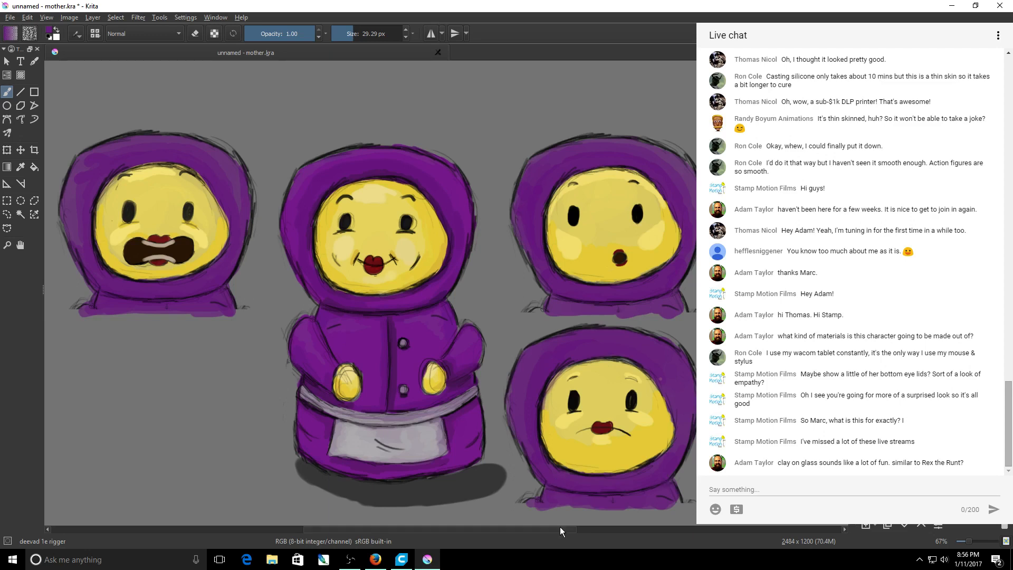
{"action": "left_click_drag", "start_coordinate": [560, 527], "coordinate": [559, 526]}
{"action": "scroll", "coordinate": [558, 527], "scroll_direction": "down", "scroll_amount": 1}
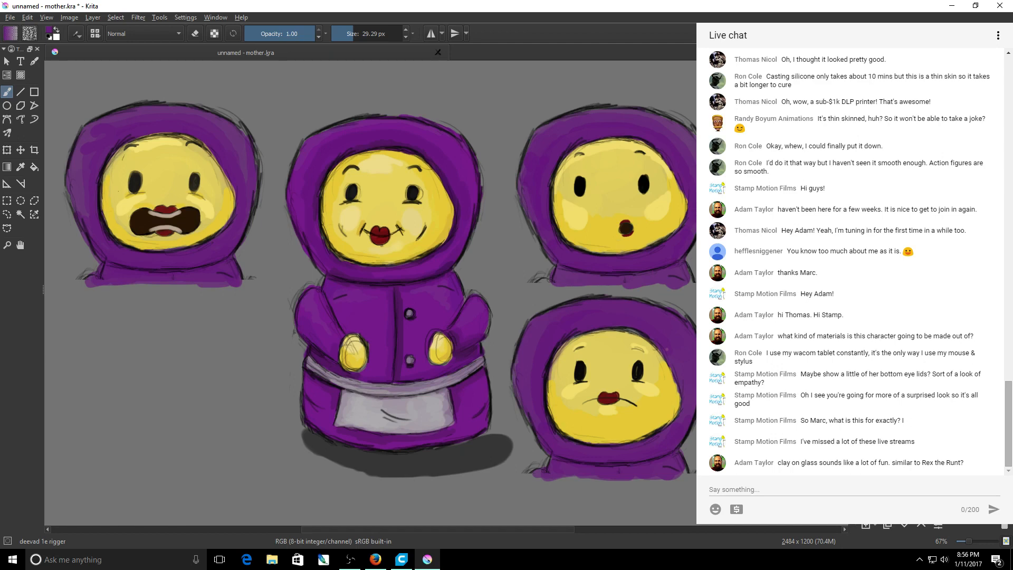
Reset the brush to black at 5.17 px and accent both corners of the frowning figure's mouth.
{"action": "scroll", "coordinate": [606, 398], "scroll_direction": "up", "scroll_amount": 2}
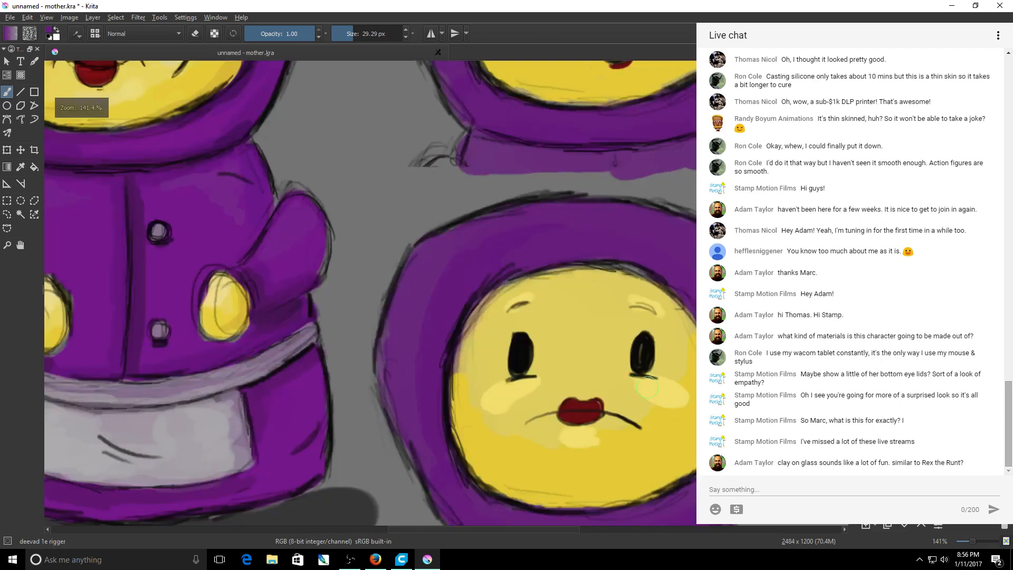
{"action": "left_click_drag", "start_coordinate": [568, 530], "coordinate": [631, 531]}
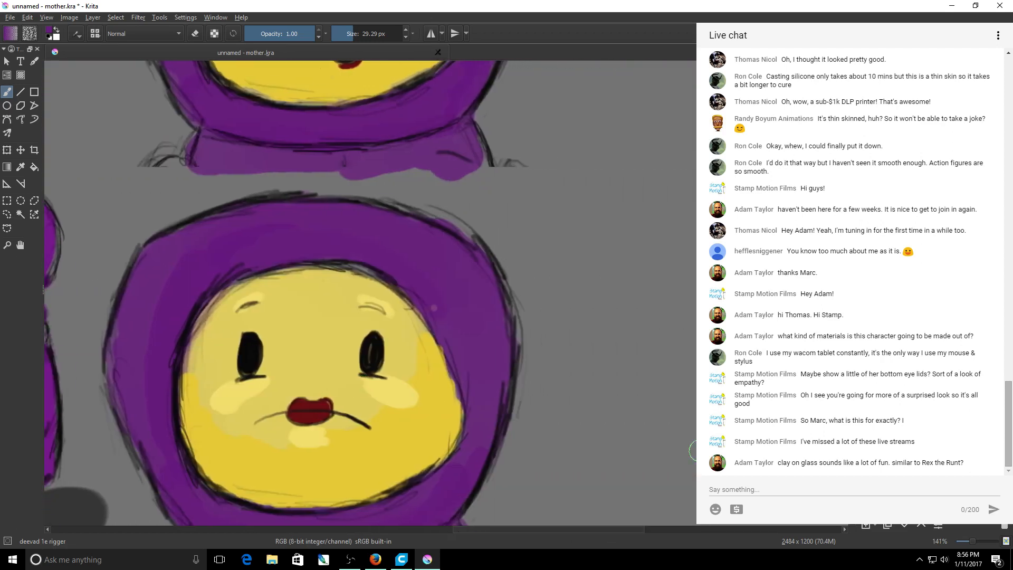
{"action": "scroll", "coordinate": [192, 177], "scroll_direction": "down", "scroll_amount": 3}
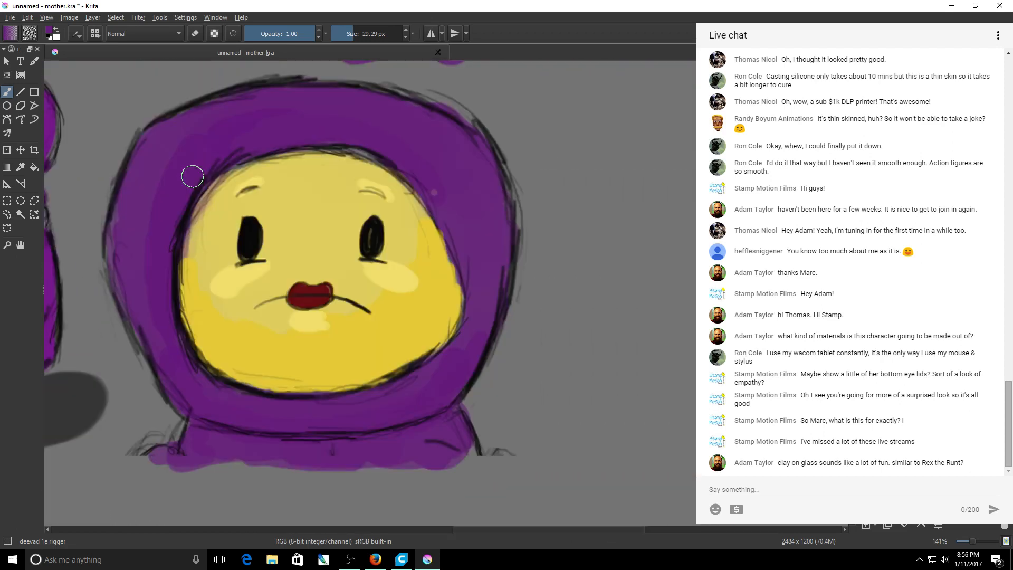
{"action": "key", "text": "d"}
{"action": "left_click_drag", "start_coordinate": [356, 35], "coordinate": [341, 37]}
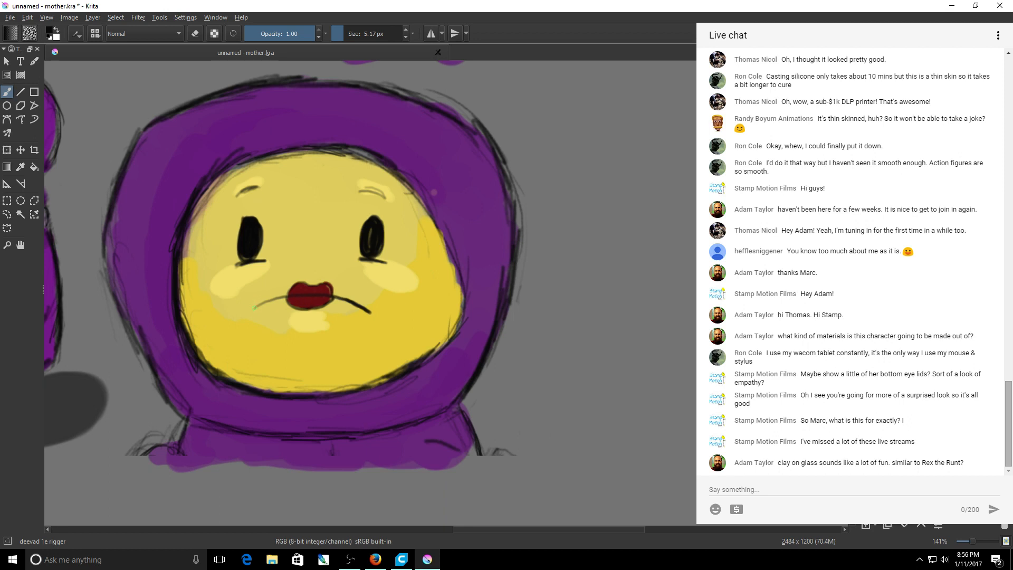
{"action": "left_click_drag", "start_coordinate": [256, 306], "coordinate": [287, 295]}
{"action": "key", "text": "ctrl+z"}
{"action": "left_click_drag", "start_coordinate": [367, 308], "coordinate": [371, 316]}
{"action": "left_click_drag", "start_coordinate": [251, 306], "coordinate": [250, 315]}
Draw a short black crease beneath the frowning figure's lips, check it against the whole sheet, and save the drawing.
{"action": "left_click_drag", "start_coordinate": [299, 320], "coordinate": [314, 319]}
{"action": "key", "text": "ctrl+z"}
{"action": "left_click_drag", "start_coordinate": [300, 320], "coordinate": [319, 320]}
{"action": "scroll", "coordinate": [255, 362], "scroll_direction": "down", "scroll_amount": 2}
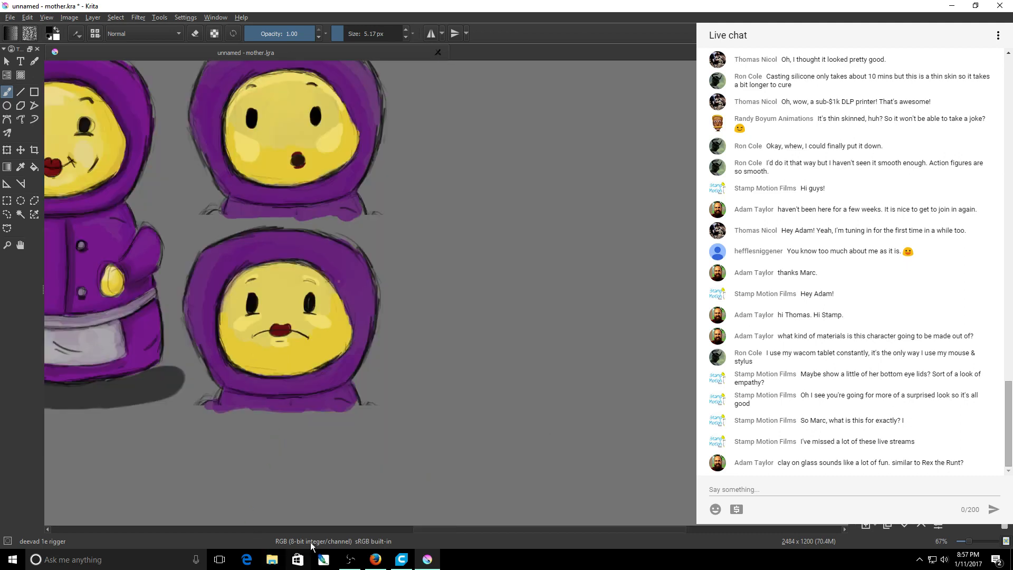
{"action": "left_click_drag", "start_coordinate": [443, 530], "coordinate": [335, 534]}
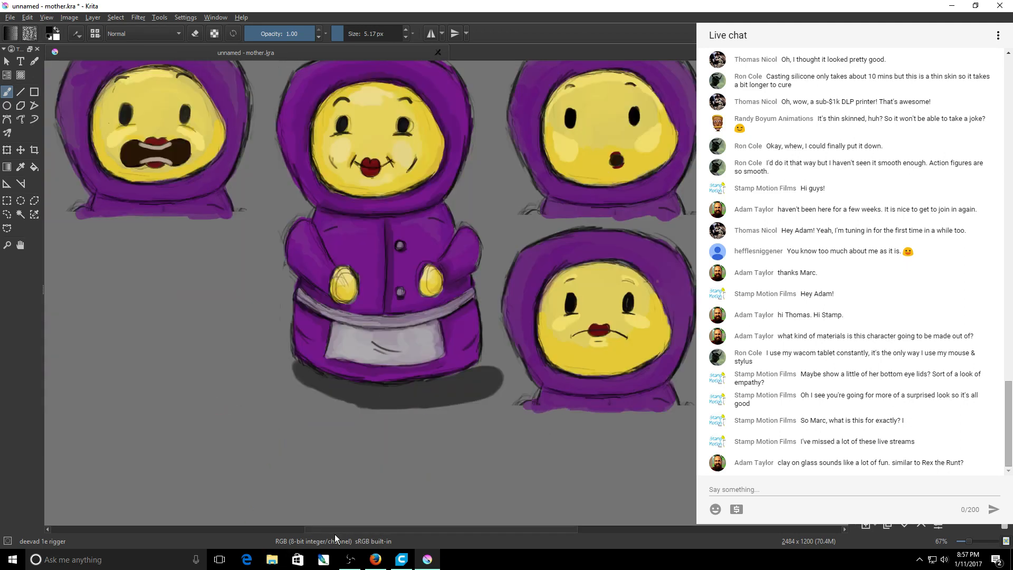
{"action": "left_click_drag", "start_coordinate": [850, 327], "coordinate": [850, 304]}
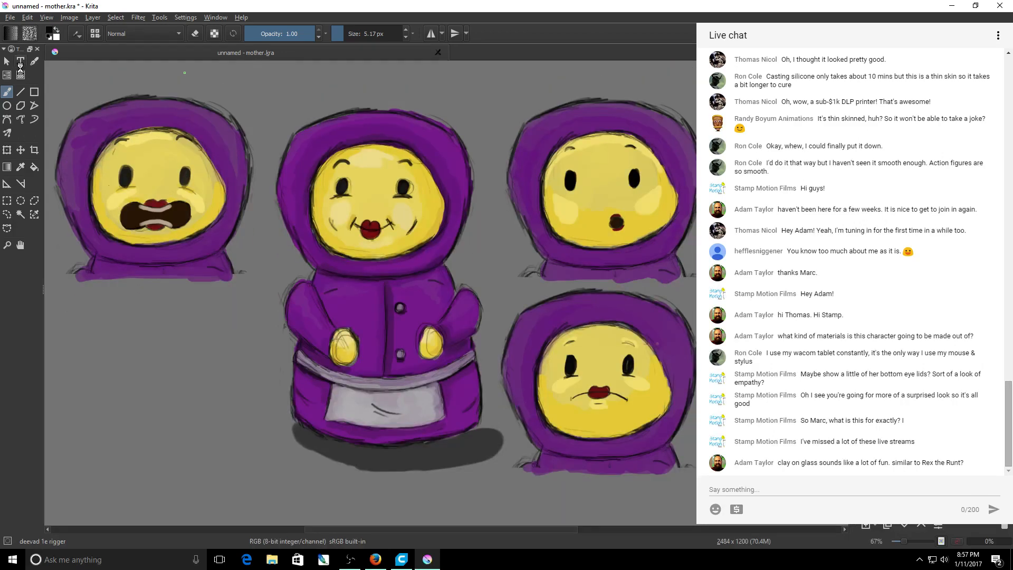
{"action": "key", "text": "ctrl+s"}
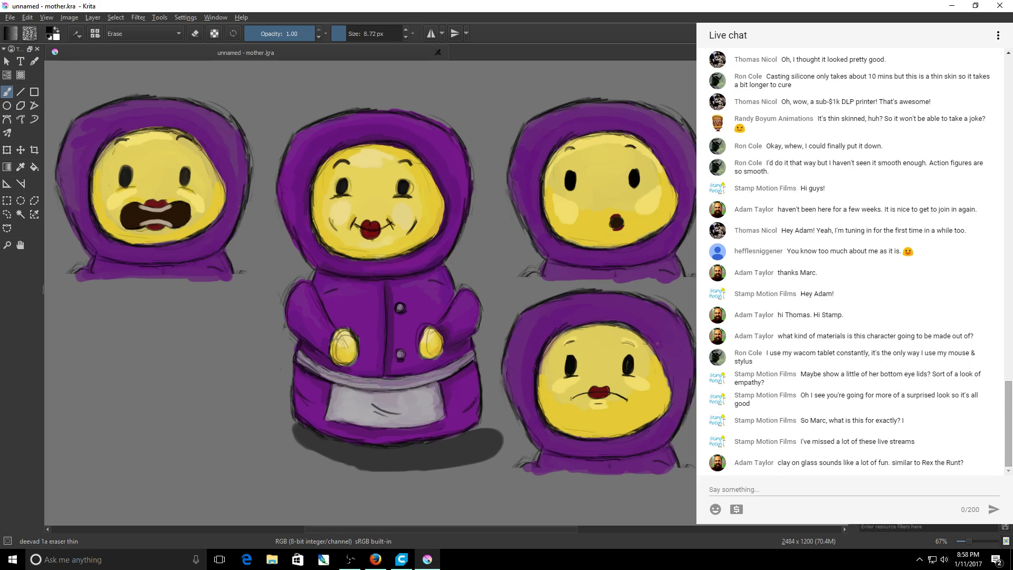
Erase stray sketch lines around the central figure's arm, skirt and hood with the thin eraser at 38.73 px, and save the drawing.
{"action": "left_click_drag", "start_coordinate": [339, 37], "coordinate": [356, 37]}
{"action": "left_click_drag", "start_coordinate": [282, 296], "coordinate": [284, 288]}
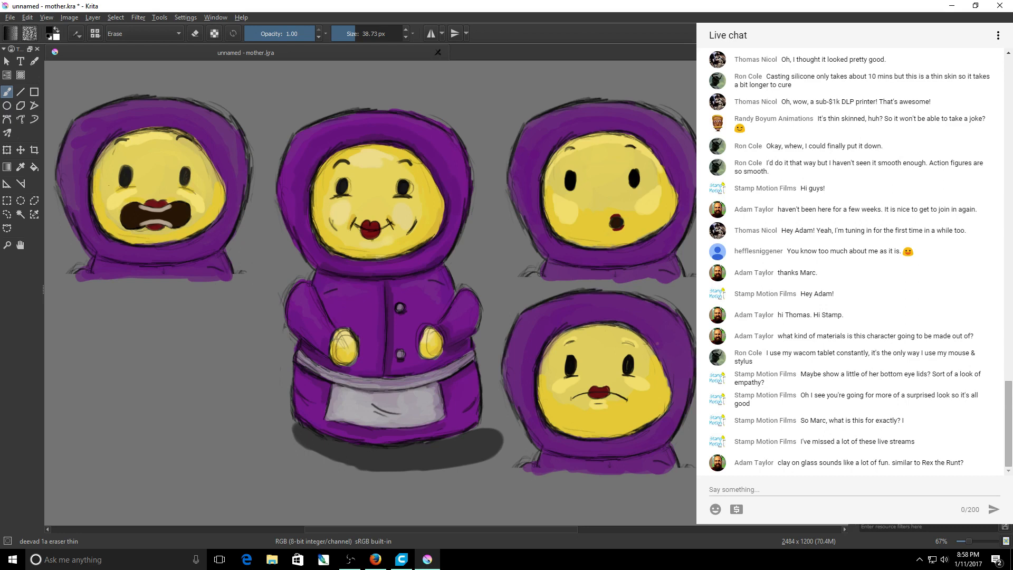
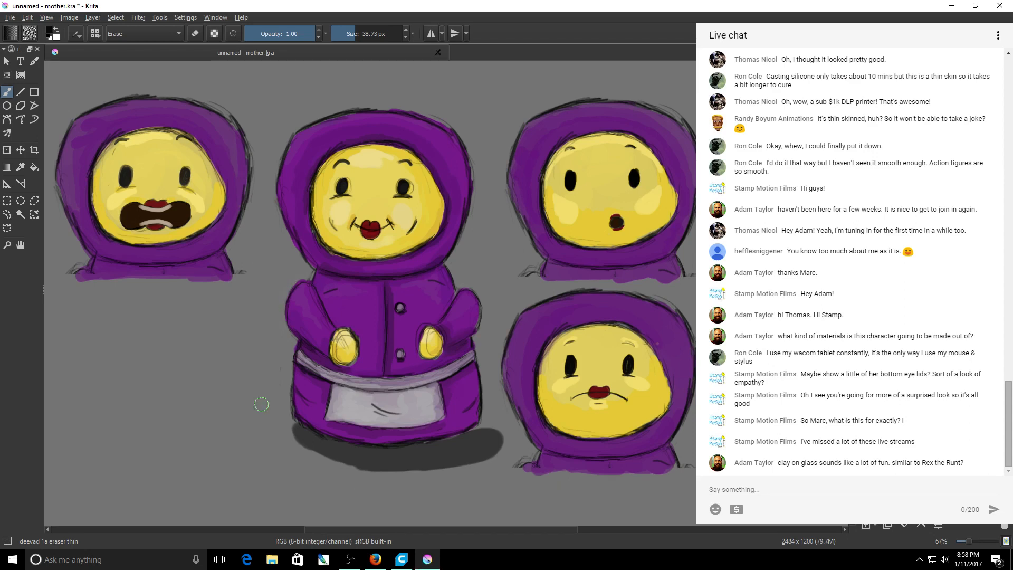
{"action": "left_click_drag", "start_coordinate": [288, 390], "coordinate": [287, 407]}
{"action": "left_click_drag", "start_coordinate": [375, 101], "coordinate": [348, 103]}
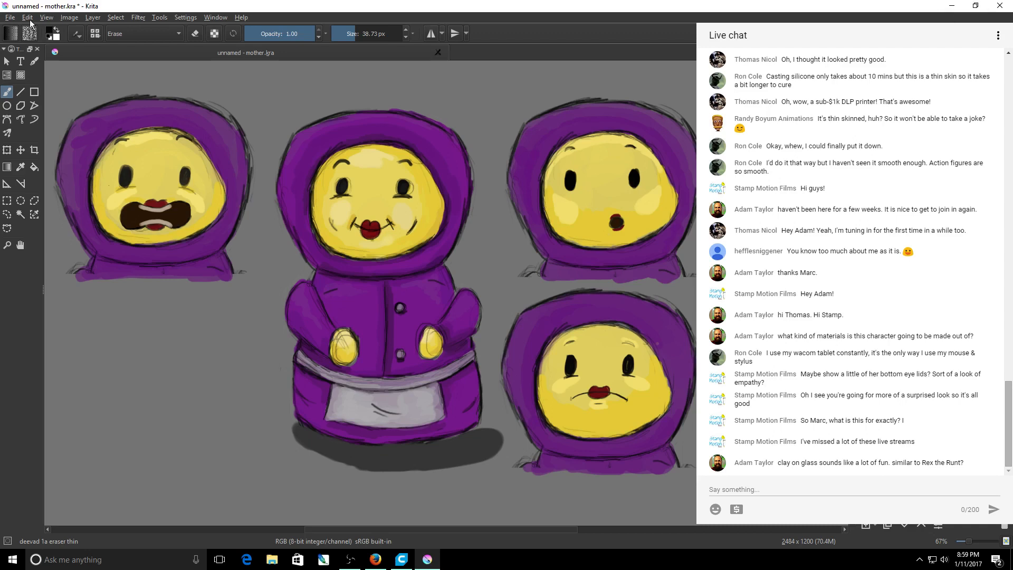
{"action": "left_click", "coordinate": [10, 17]}
{"action": "left_click", "coordinate": [16, 64]}
Look over the finished expression sheet from side to side and switch to Firefox.
{"action": "left_click_drag", "start_coordinate": [575, 526], "coordinate": [555, 528]}
{"action": "scroll", "coordinate": [556, 528], "scroll_direction": "right", "scroll_amount": 2}
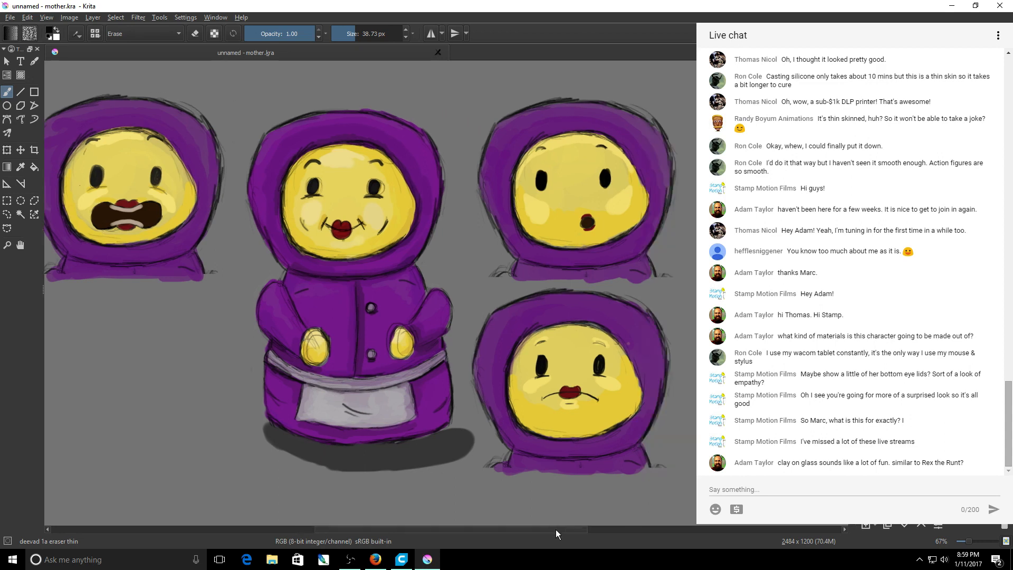
{"action": "scroll", "coordinate": [556, 530], "scroll_direction": "left", "scroll_amount": 3}
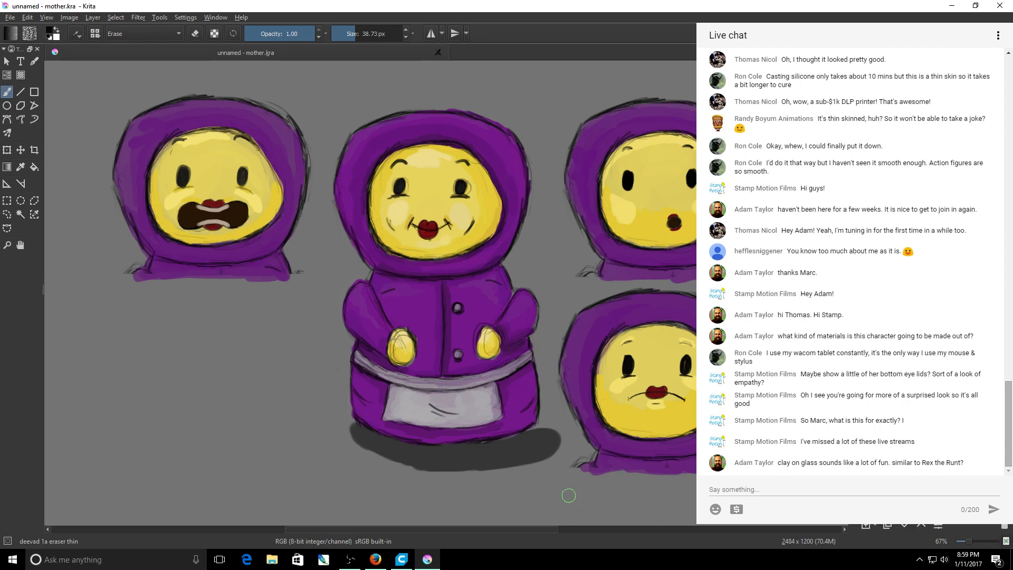
{"action": "left_click_drag", "start_coordinate": [480, 529], "coordinate": [496, 534]}
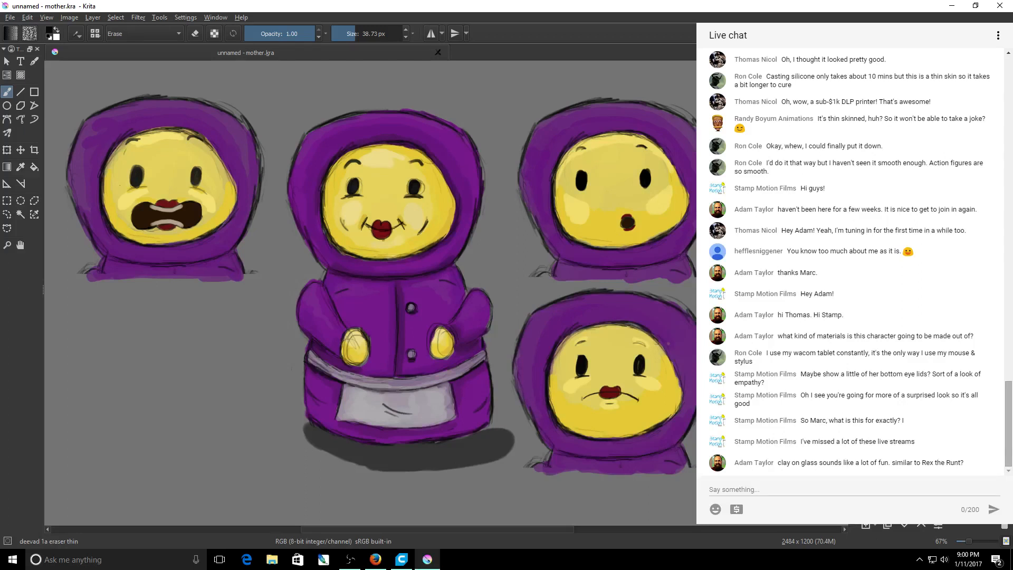
{"action": "key", "text": "alt+Tab"}
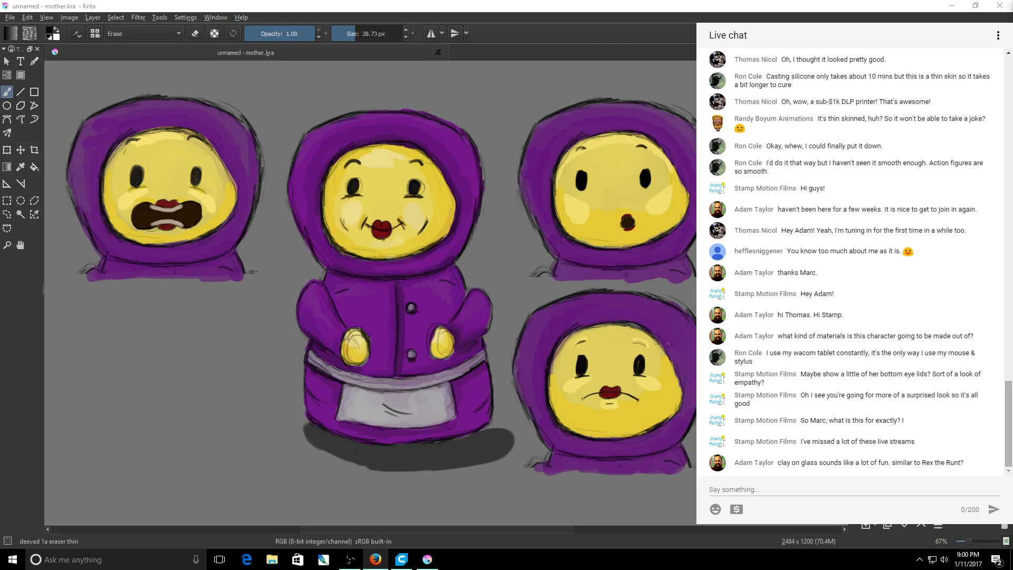